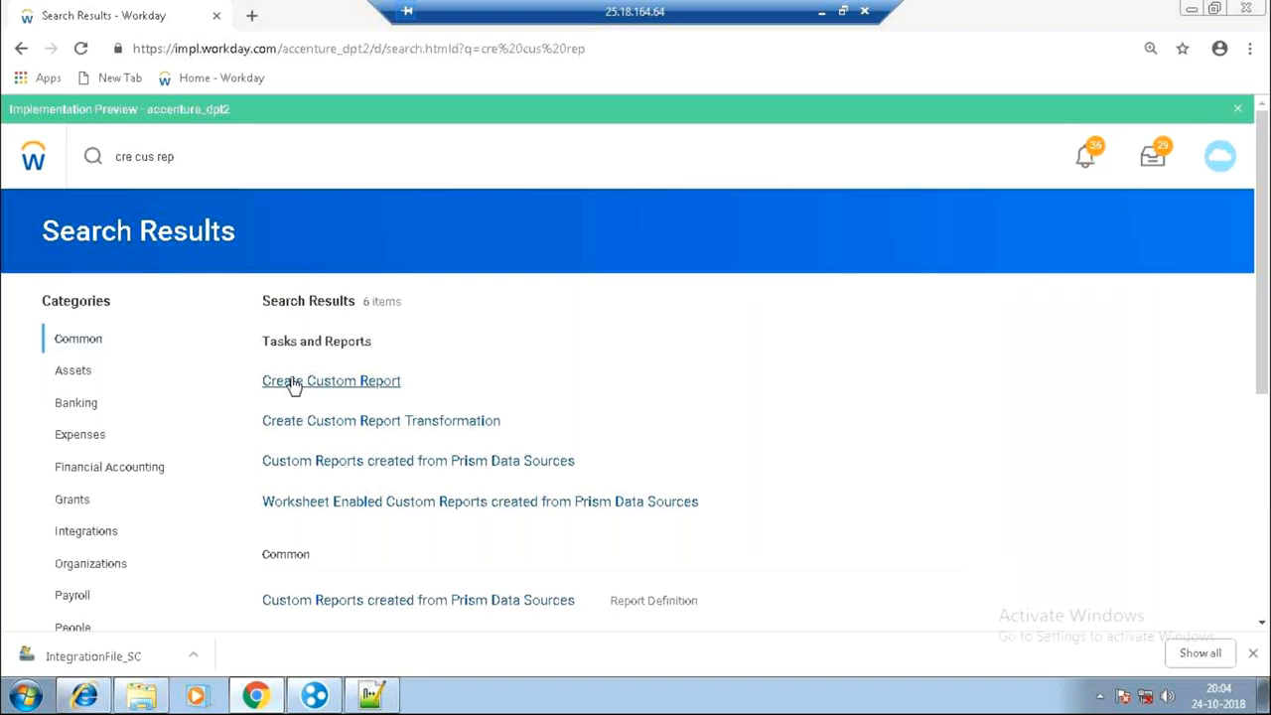
Open Create Custom Report and enter Test_Prep_Data as the report name.
{"action": "left_click", "coordinate": [294, 383]}
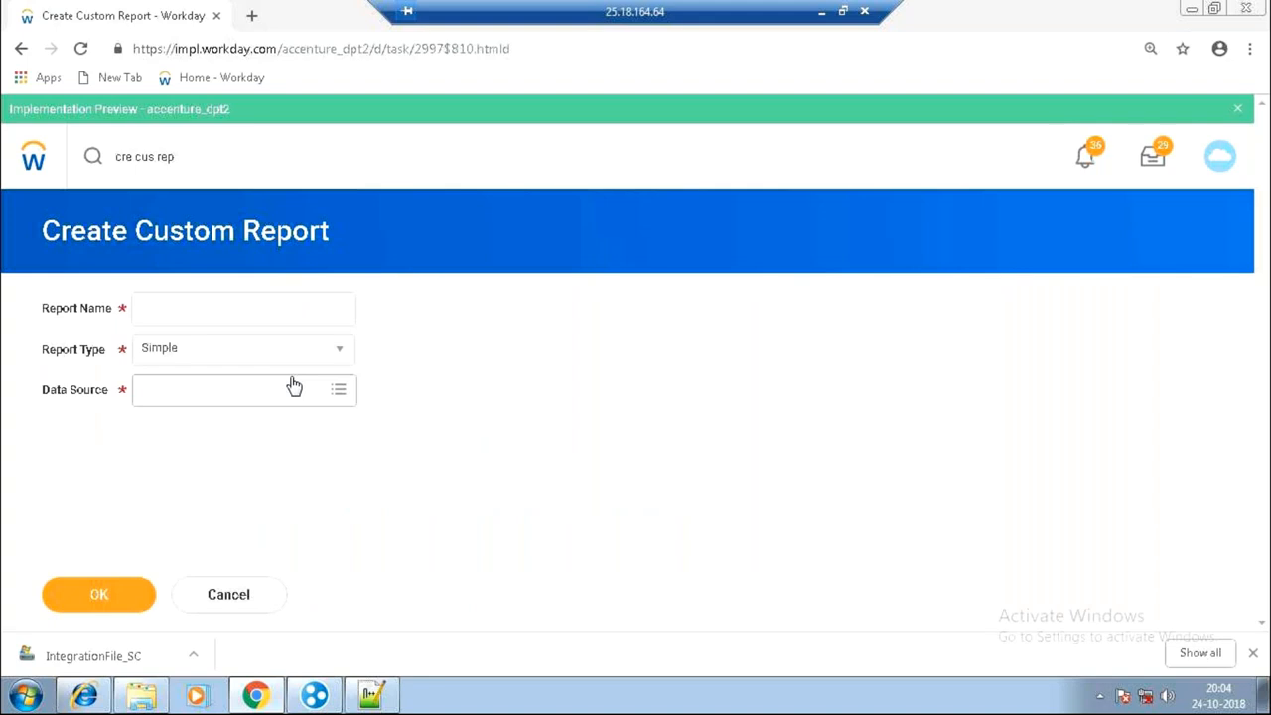
{"action": "left_click", "coordinate": [228, 308]}
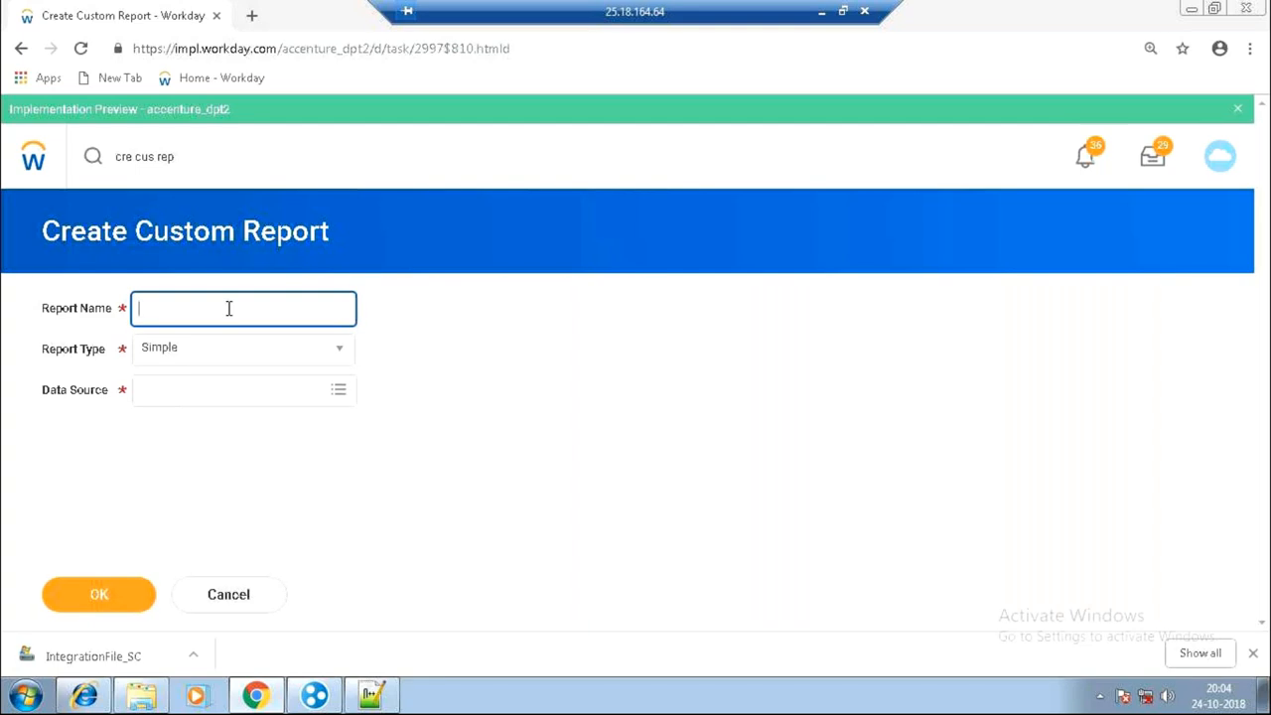
{"action": "left_click", "coordinate": [823, 14]}
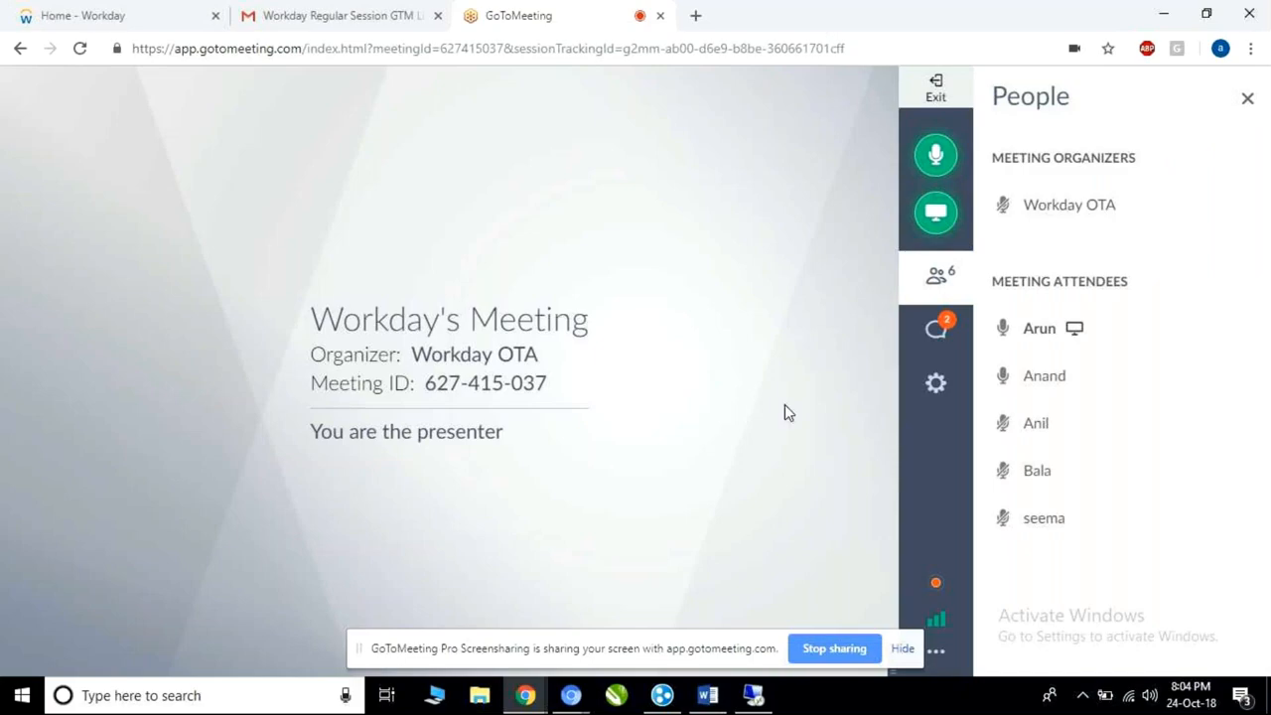
{"action": "left_click", "coordinate": [903, 648]}
{"action": "left_click", "coordinate": [753, 697]}
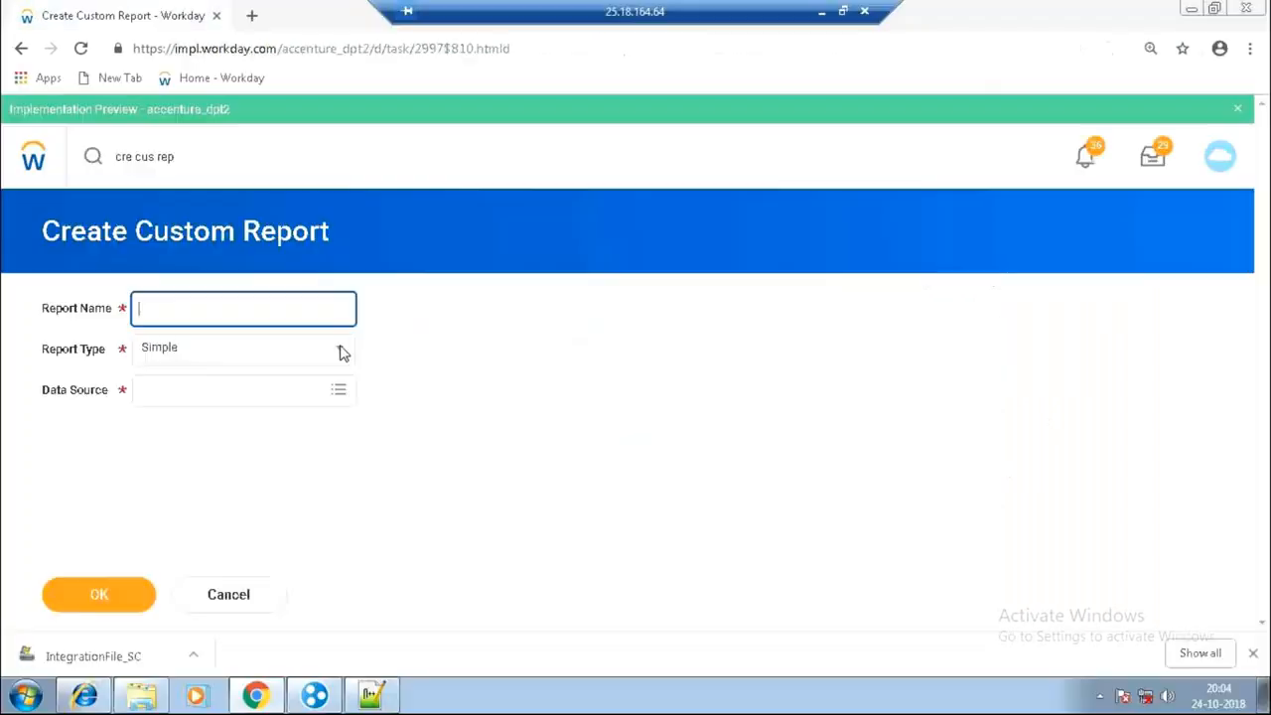
{"action": "type", "text": "Test_Prep_Data"}
Make the report Advanced on All Active Employees, enable it as a web service, and submit.
{"action": "left_click", "coordinate": [263, 355]}
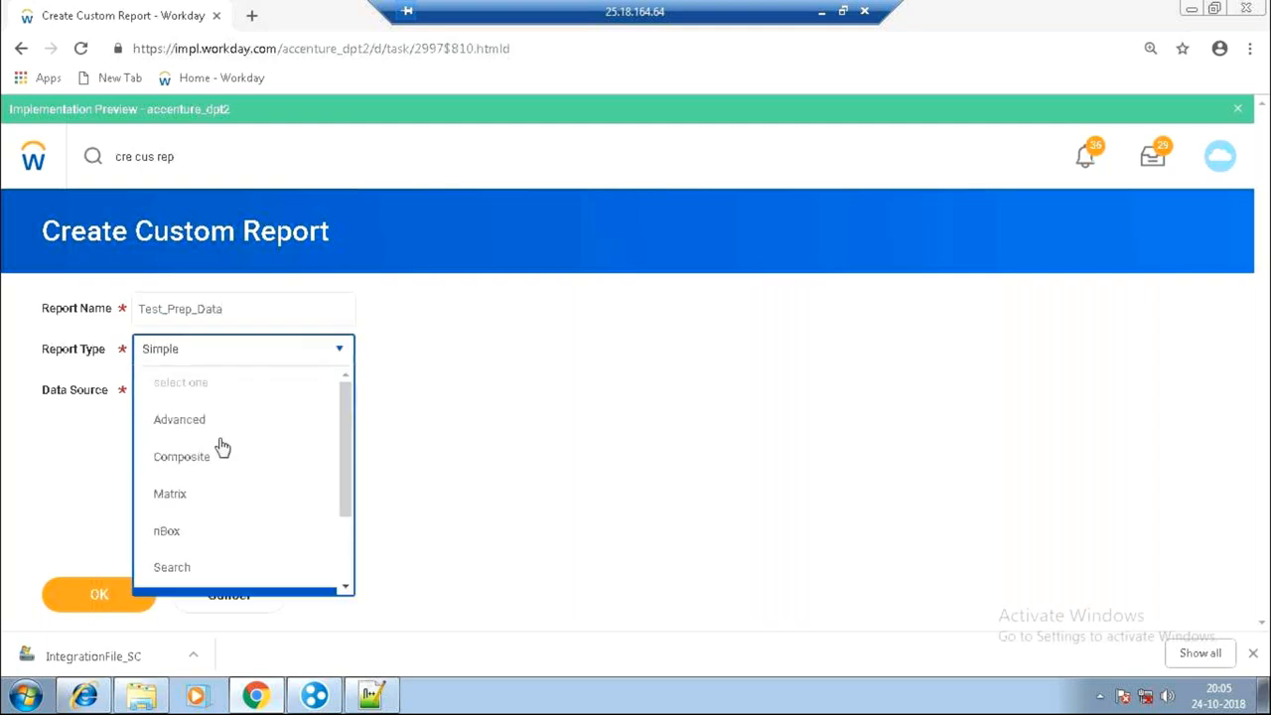
{"action": "left_click", "coordinate": [216, 425]}
{"action": "left_click", "coordinate": [199, 392]}
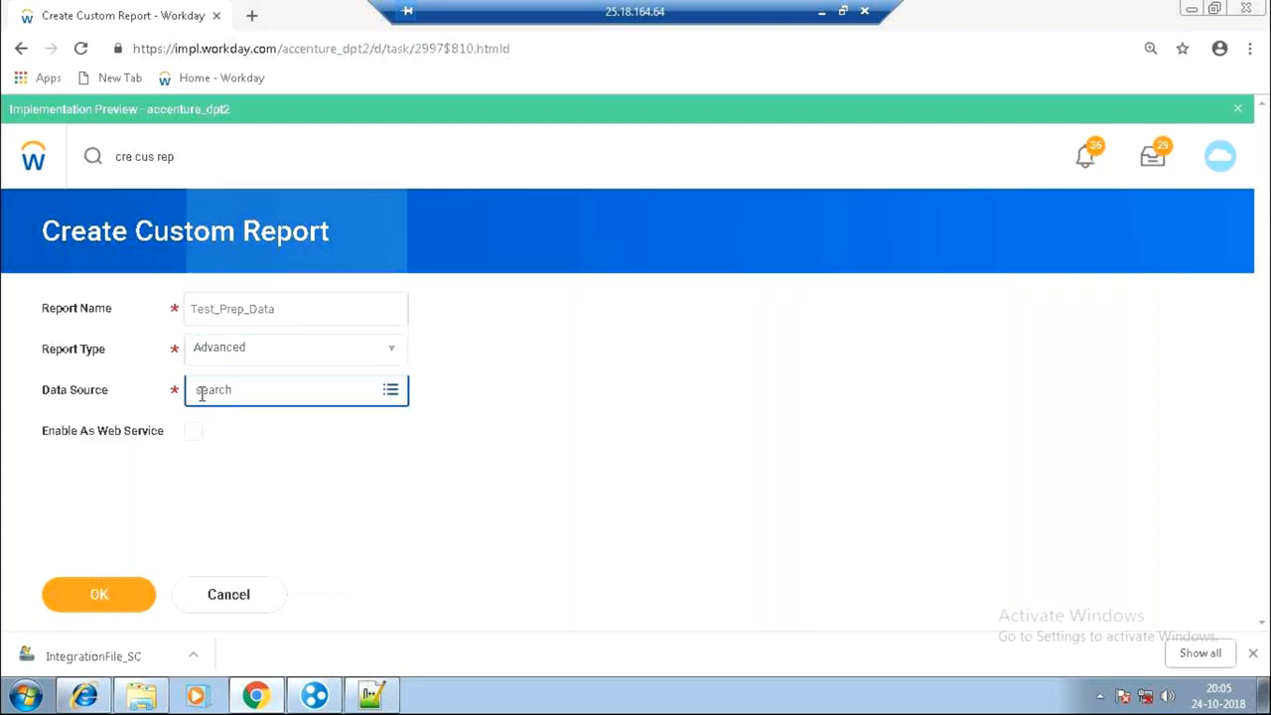
{"action": "type", "text": "all"}
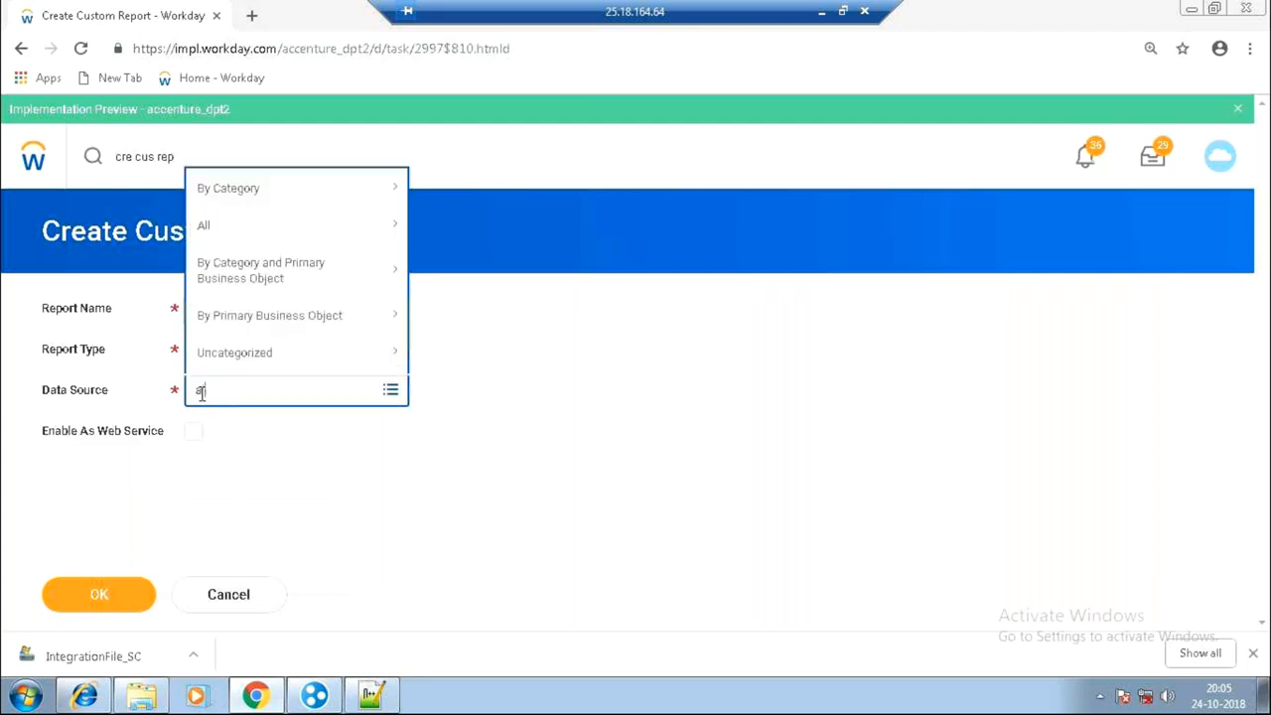
{"action": "type", "text": " worker"}
{"action": "key", "text": "Return"}
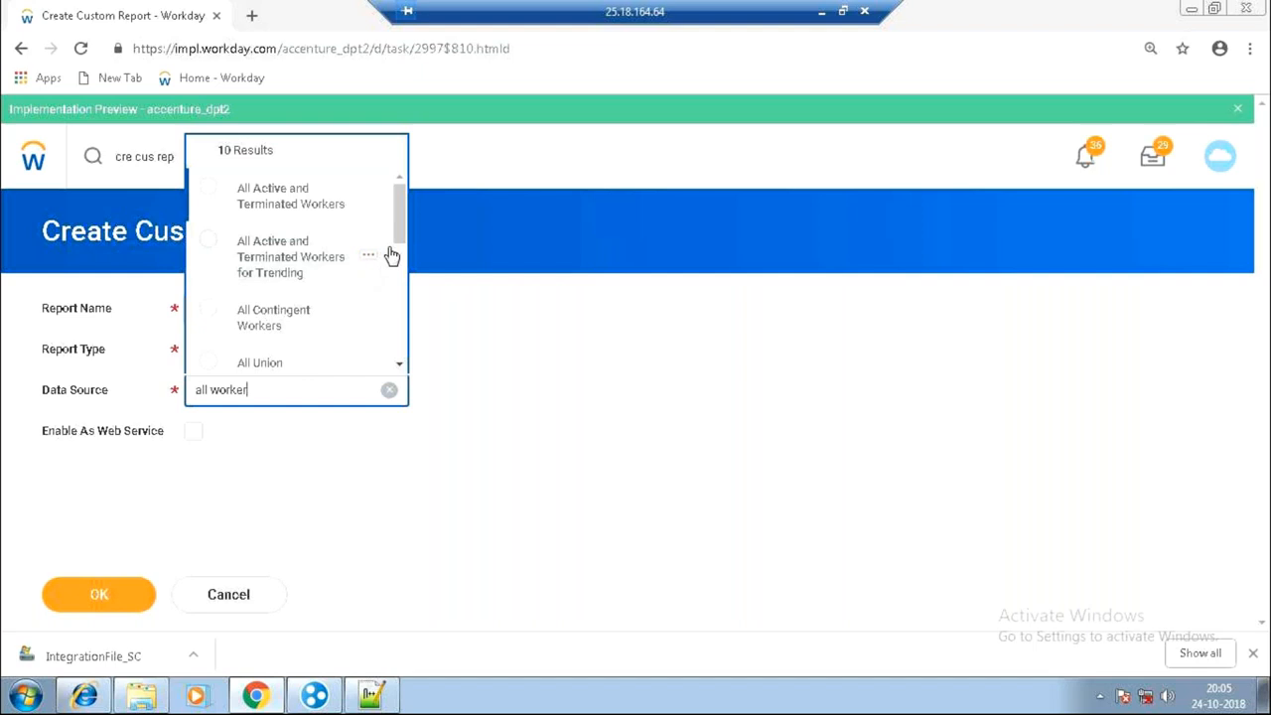
{"action": "key", "text": "BackSpace"}
{"action": "key", "text": "BackSpace"}
{"action": "key", "text": "BackSpace"}
{"action": "key", "text": "BackSpace"}
{"action": "key", "text": "BackSpace"}
{"action": "key", "text": "BackSpace"}
{"action": "type", "text": "employees"}
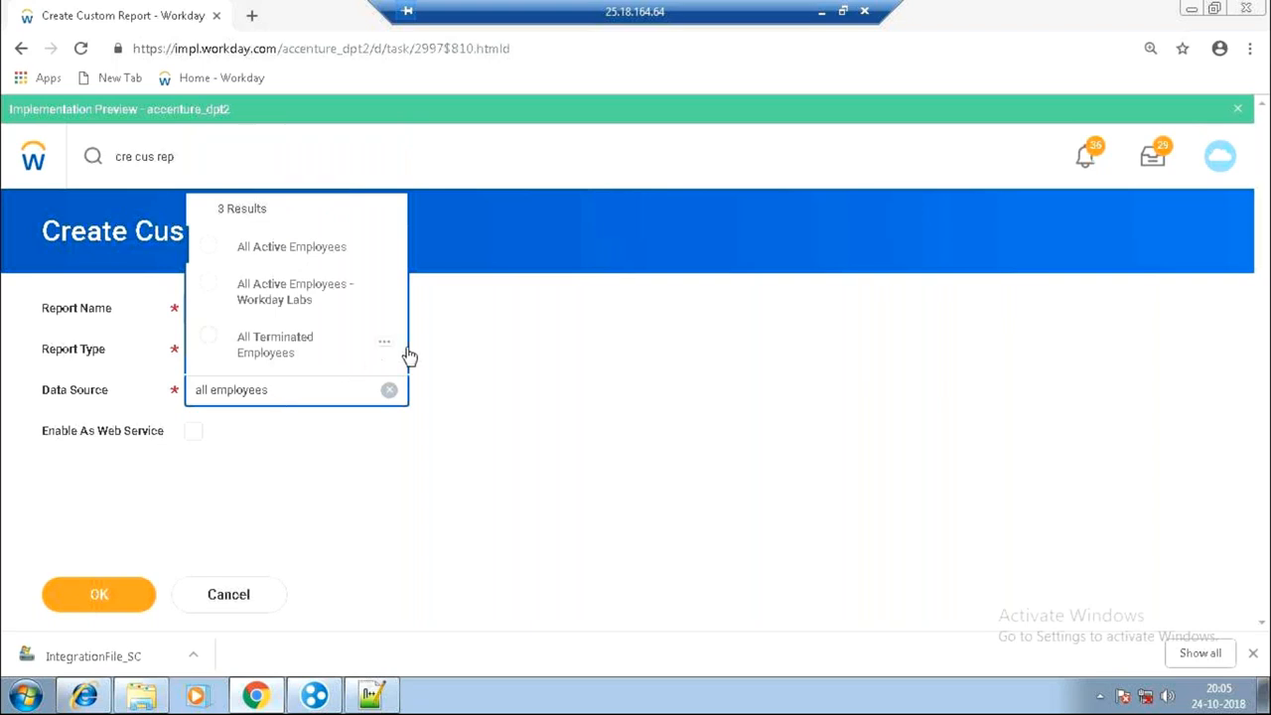
{"action": "left_click", "coordinate": [335, 251]}
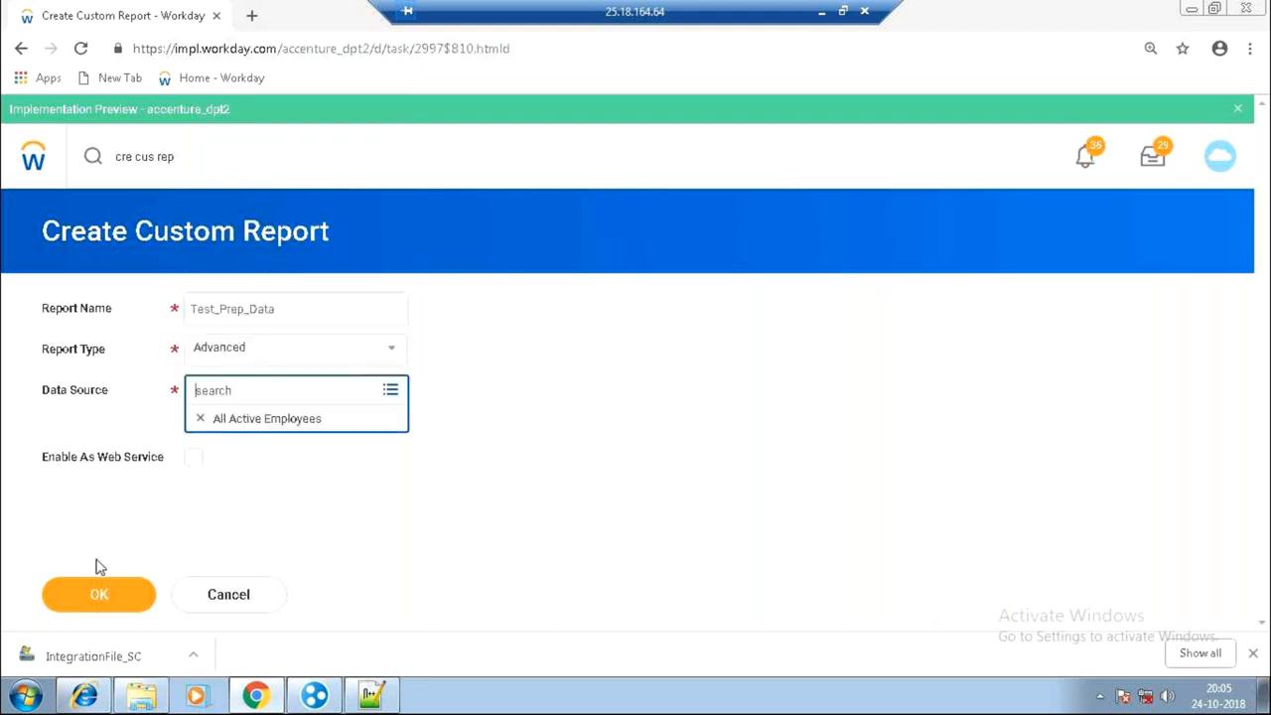
{"action": "left_click", "coordinate": [191, 463]}
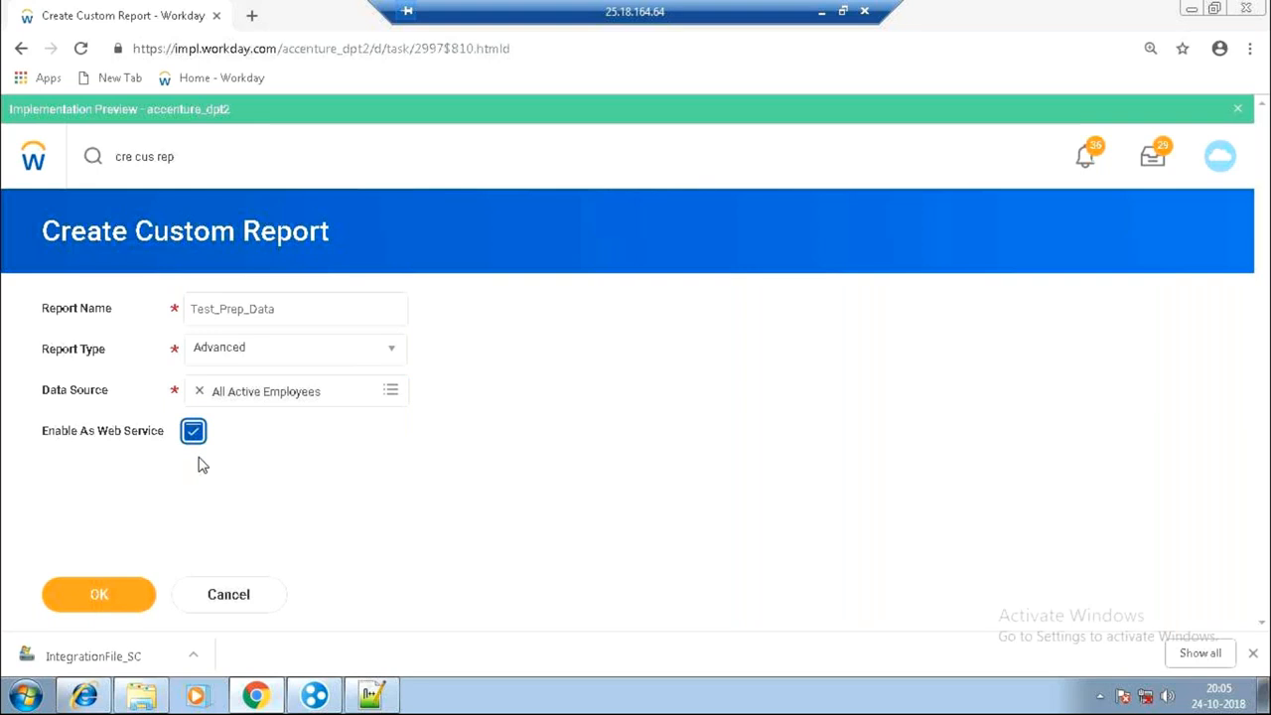
{"action": "left_click", "coordinate": [106, 594]}
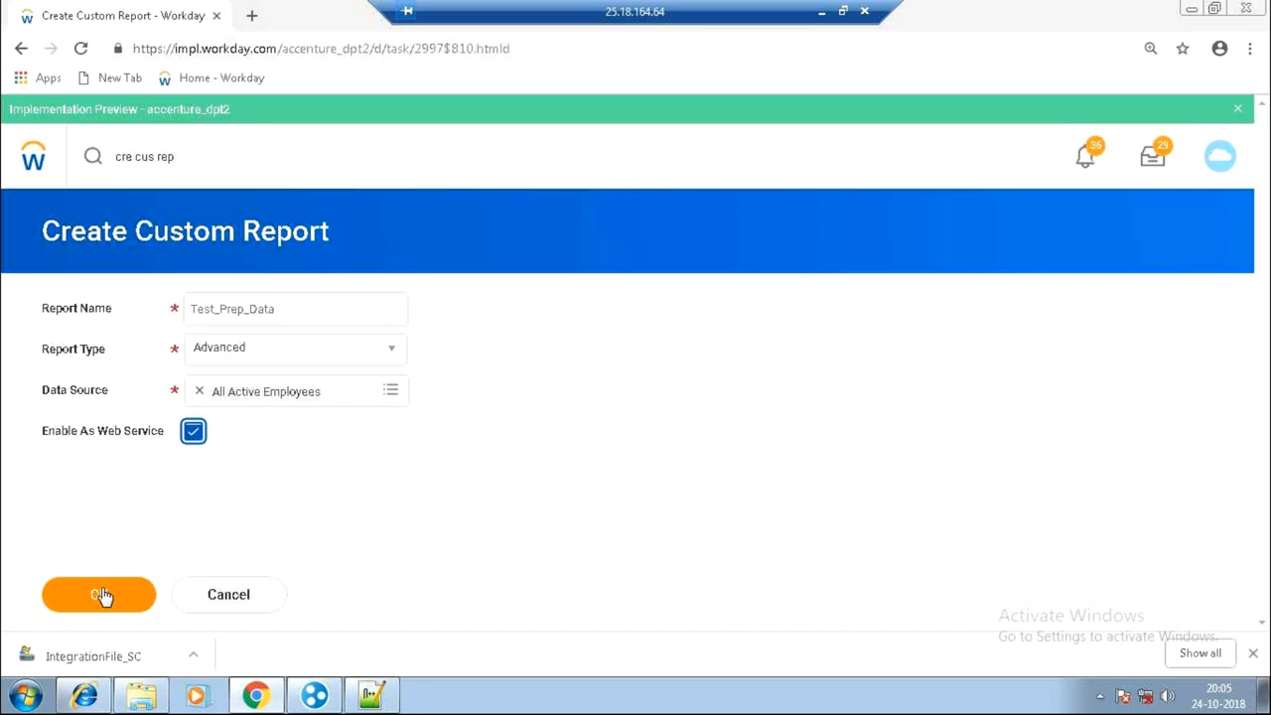
{"action": "left_click", "coordinate": [112, 593]}
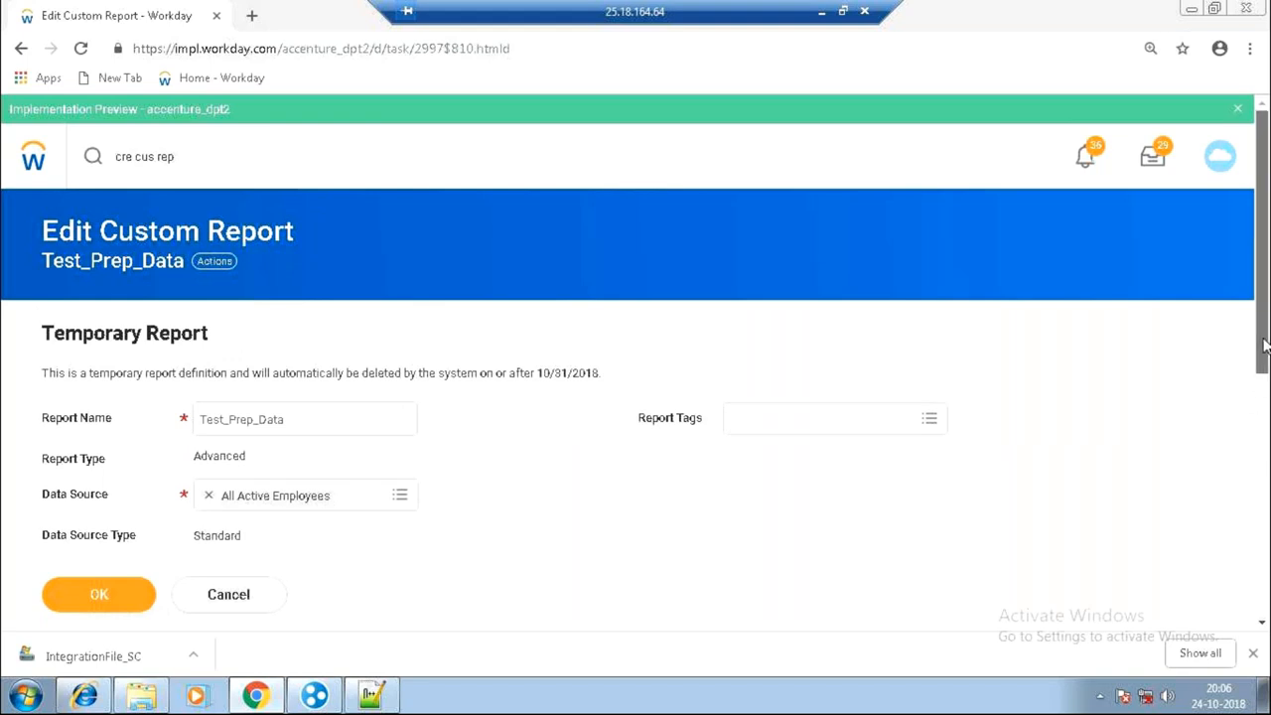
Search 'employee' for the first column's field, then clear the search and return to the top.
{"action": "left_click_drag", "start_coordinate": [1264, 344], "coordinate": [1262, 586]}
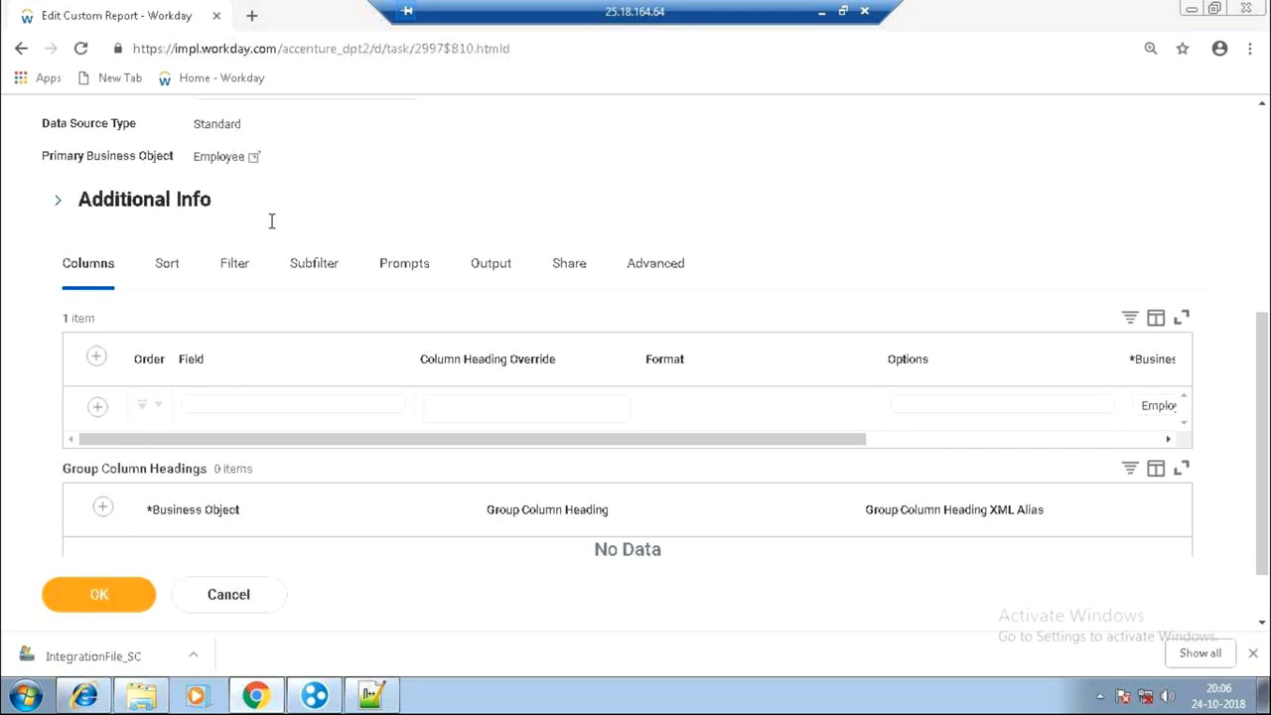
{"action": "left_click", "coordinate": [249, 405]}
{"action": "type", "text": "employee"}
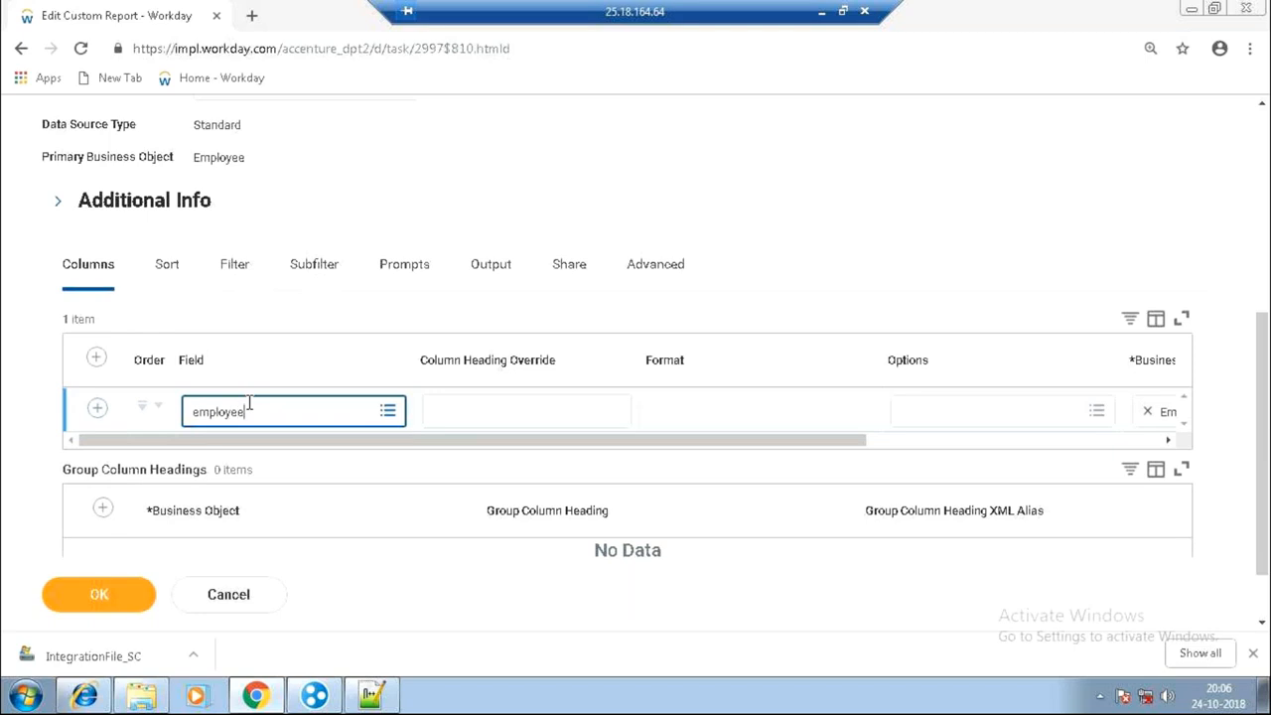
{"action": "key", "text": "Return"}
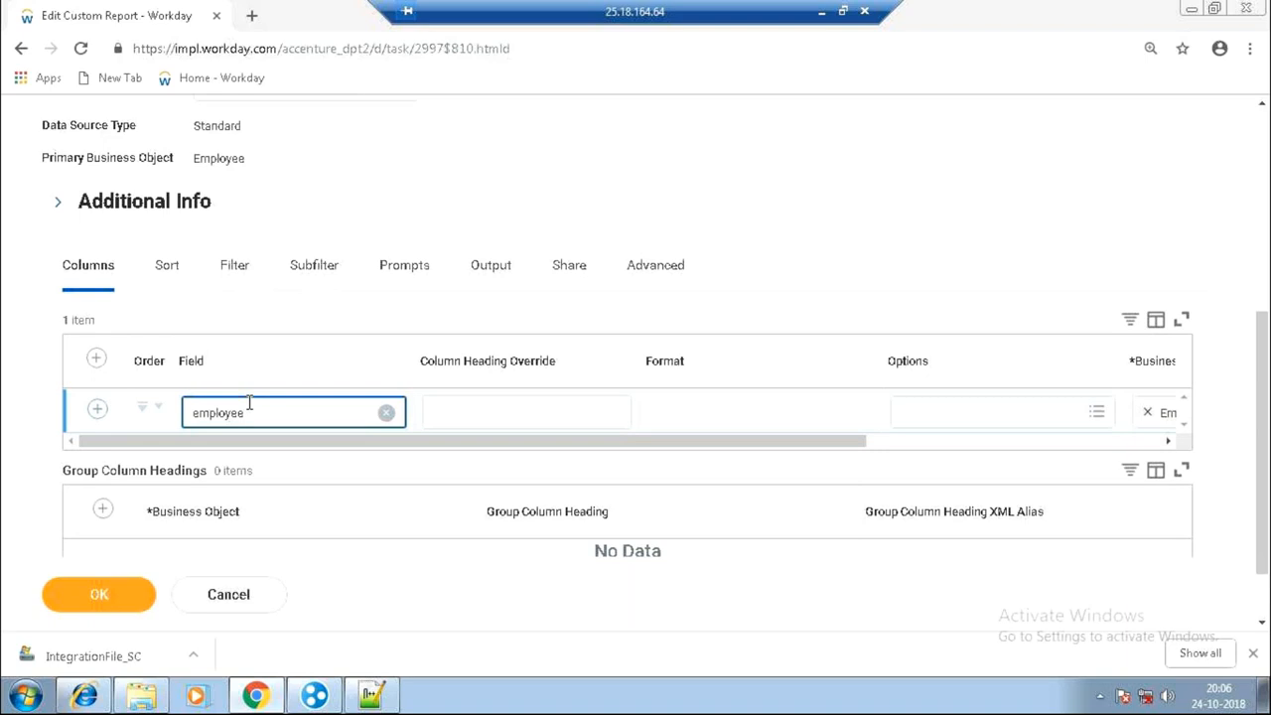
{"action": "left_click", "coordinate": [720, 188]}
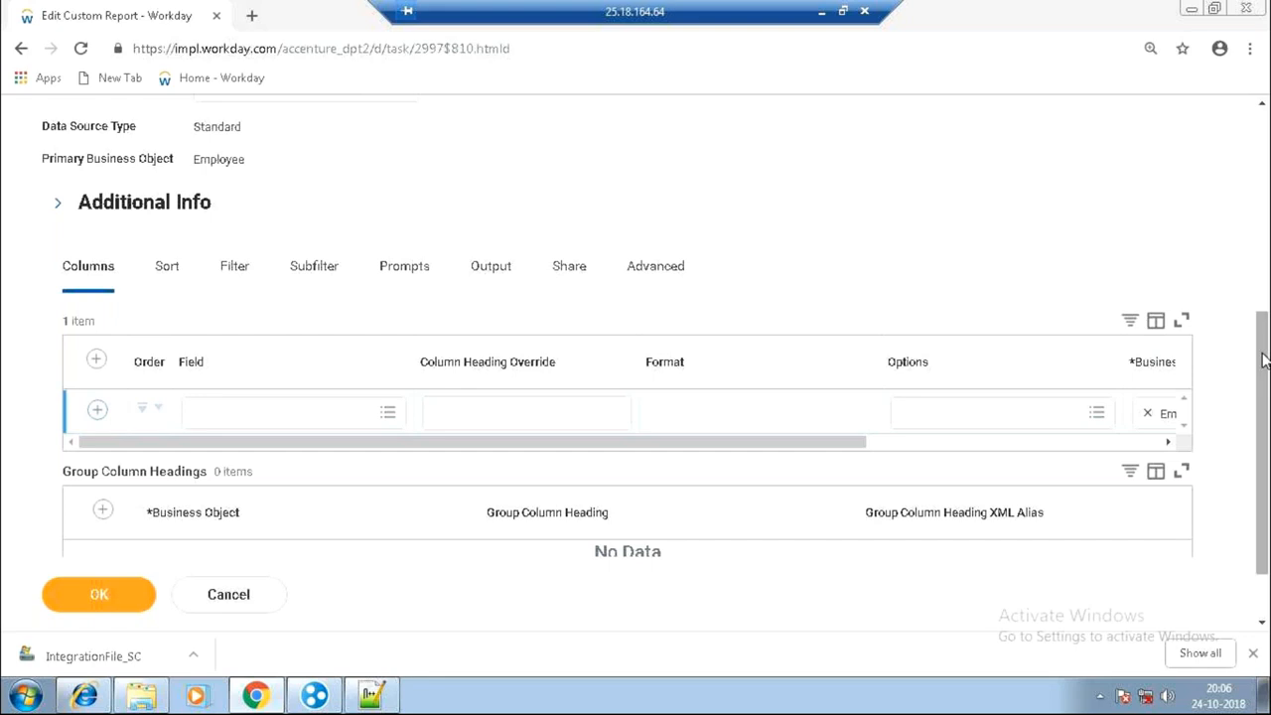
{"action": "left_click", "coordinate": [1266, 174]}
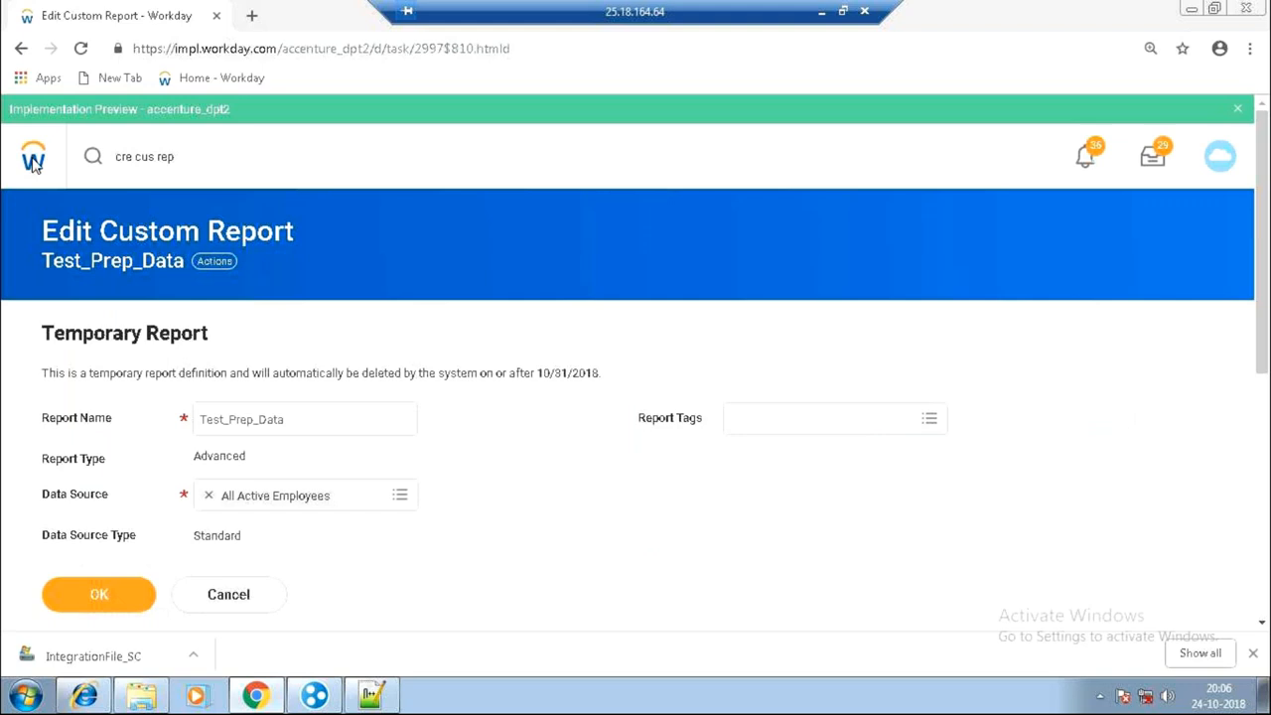
Go back and start another custom report named Test_PrepSession.
{"action": "left_click", "coordinate": [21, 48]}
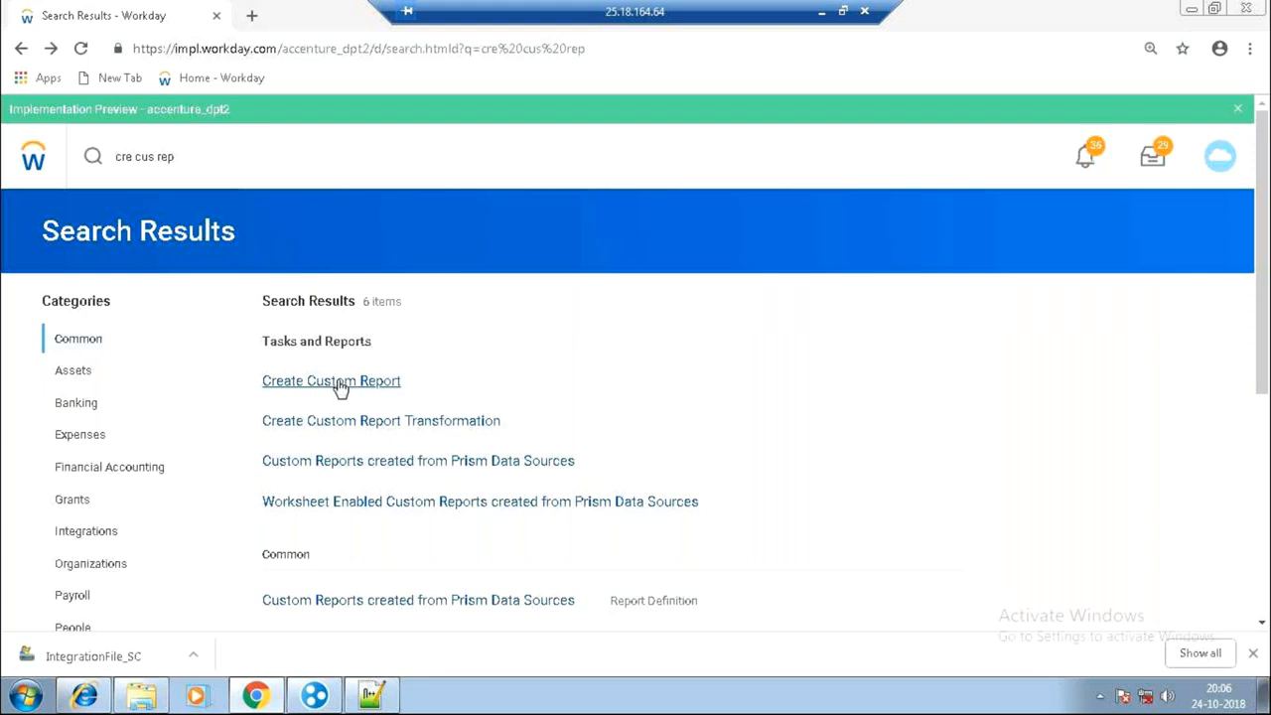
{"action": "left_click", "coordinate": [338, 383]}
{"action": "left_click", "coordinate": [284, 301]}
{"action": "type", "text": "Test_P"}
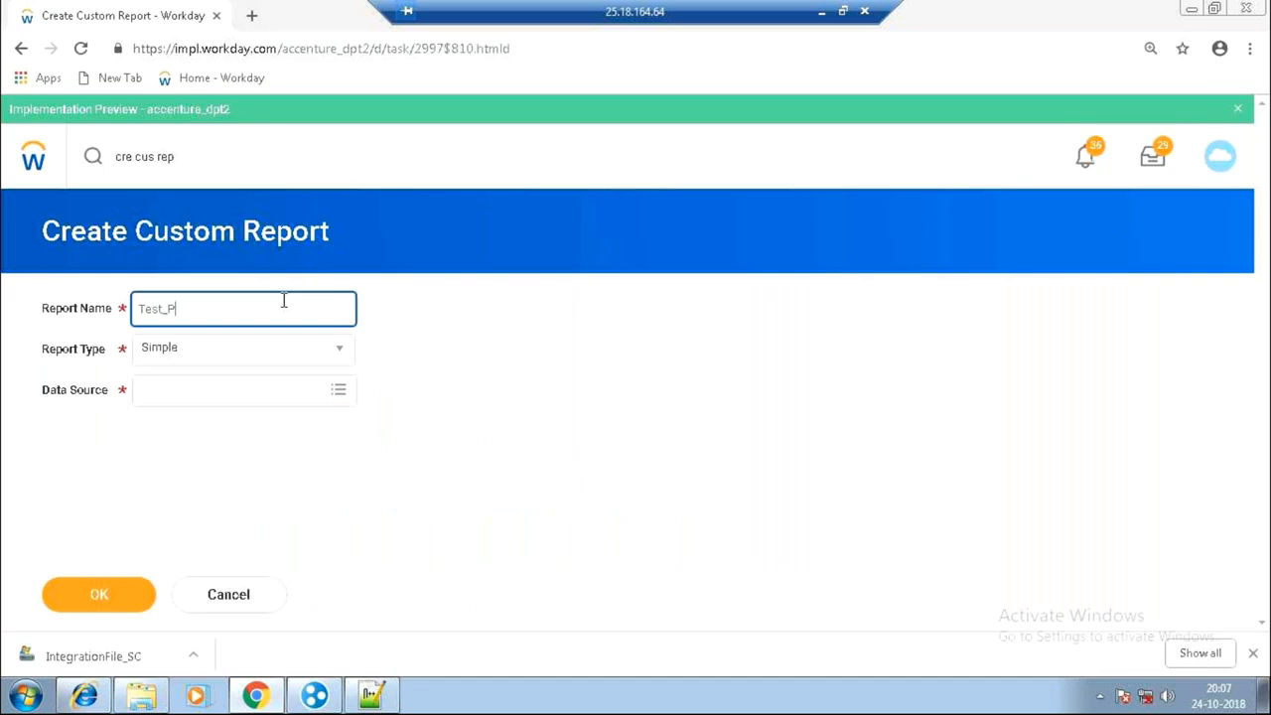
{"action": "type", "text": "repSession"}
Set the report type to Advanced and enable it as a web service.
{"action": "key", "text": "Tab"}
{"action": "key", "text": "Down"}
{"action": "key", "text": "Down"}
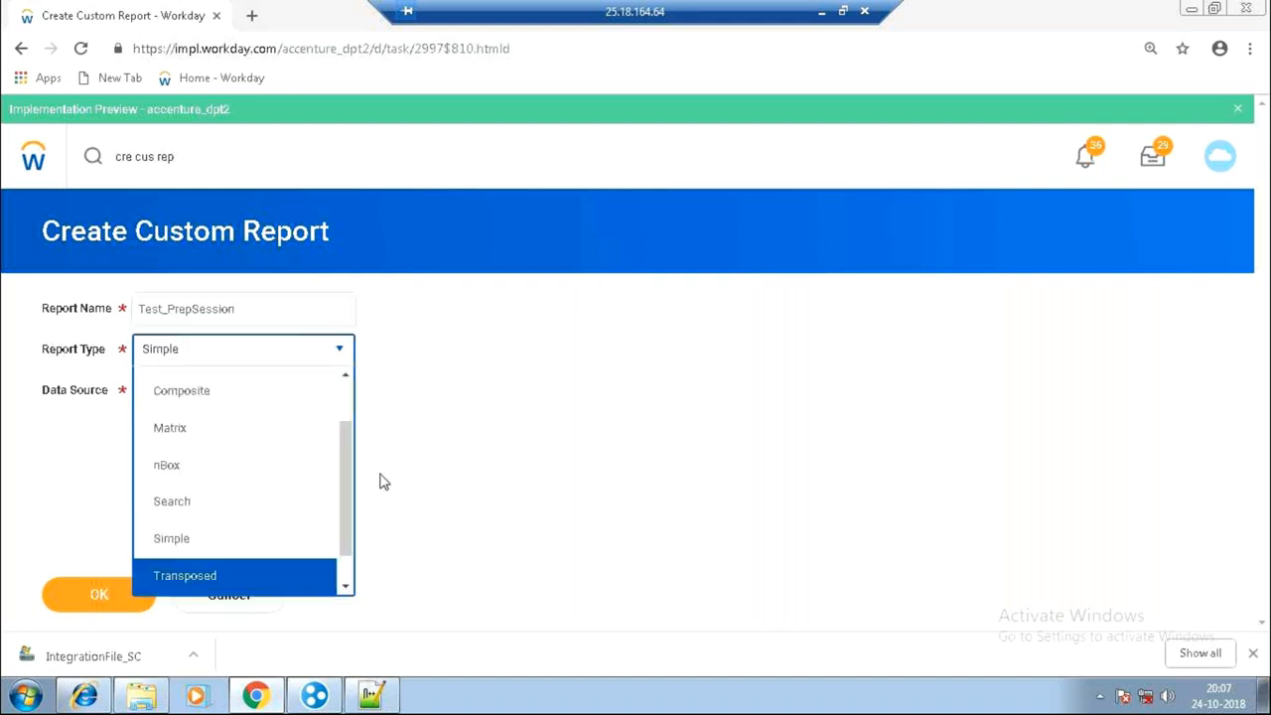
{"action": "scroll", "coordinate": [340, 460], "scroll_direction": "up", "scroll_amount": 1}
{"action": "scroll", "coordinate": [340, 459], "scroll_direction": "up", "scroll_amount": 2}
{"action": "right_click", "coordinate": [341, 391]}
{"action": "left_click", "coordinate": [238, 425]}
{"action": "left_click", "coordinate": [238, 425]}
{"action": "left_click", "coordinate": [193, 432]}
Choose All Active Employees as the data source and submit the report.
{"action": "left_click", "coordinate": [250, 384]}
{"action": "type", "text": "ALLEMP"}
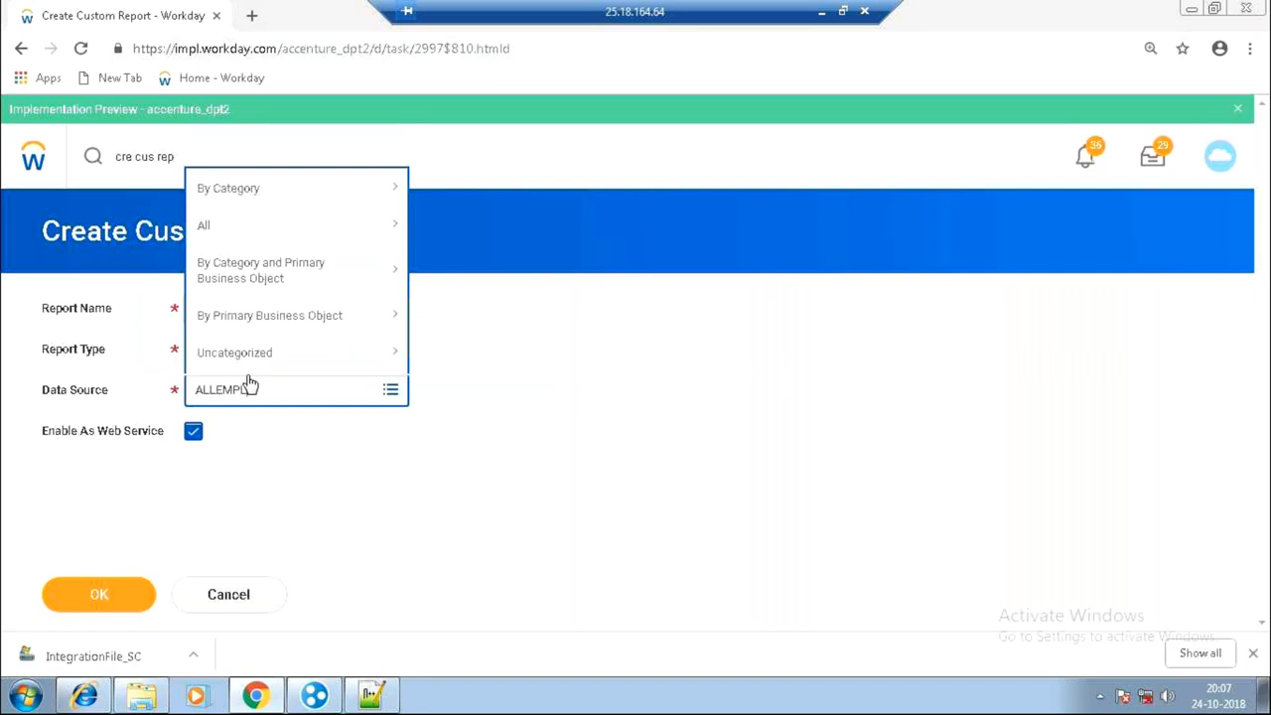
{"action": "type", "text": "L"}
{"action": "key", "text": "BackSpace"}
{"action": "key", "text": "BackSpace"}
{"action": "key", "text": "BackSpace"}
{"action": "key", "text": "BackSpace"}
{"action": "type", "text": "E"}
{"action": "key", "text": "BackSpace"}
{"action": "type", "text": "EMPLOYE4"}
{"action": "key", "text": "BackSpace"}
{"action": "key", "text": "Return"}
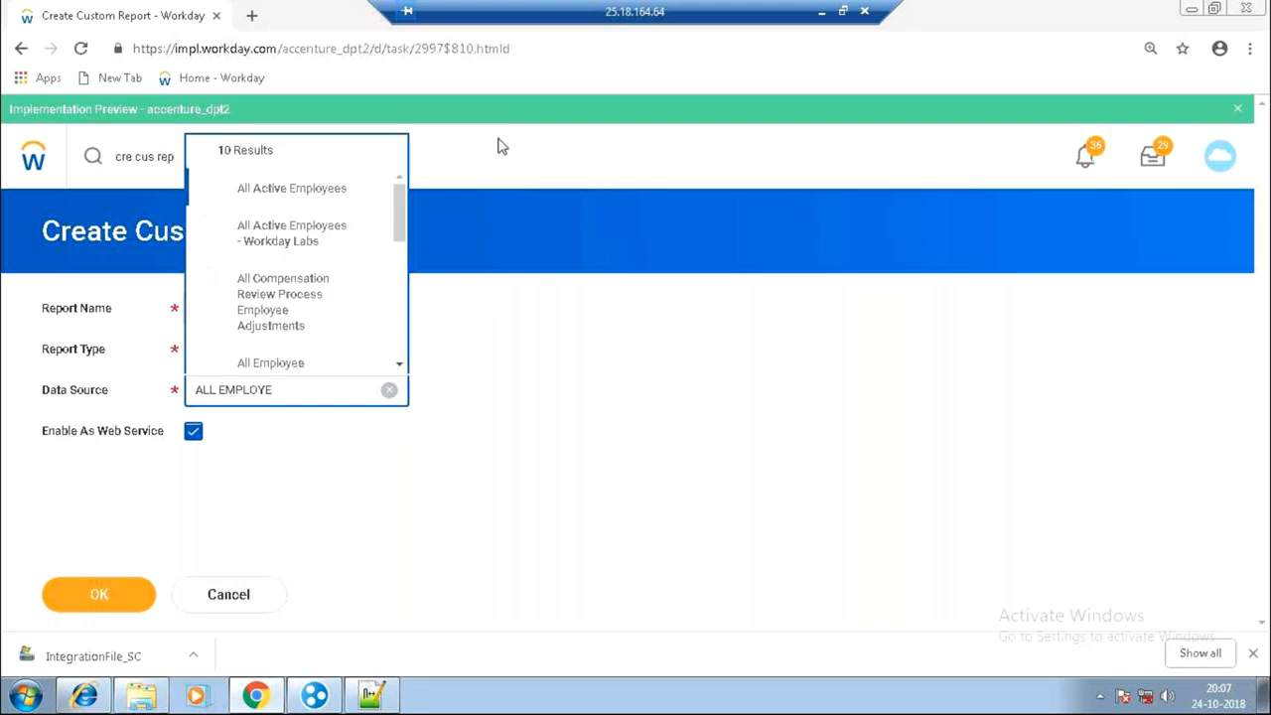
{"action": "left_click", "coordinate": [330, 193]}
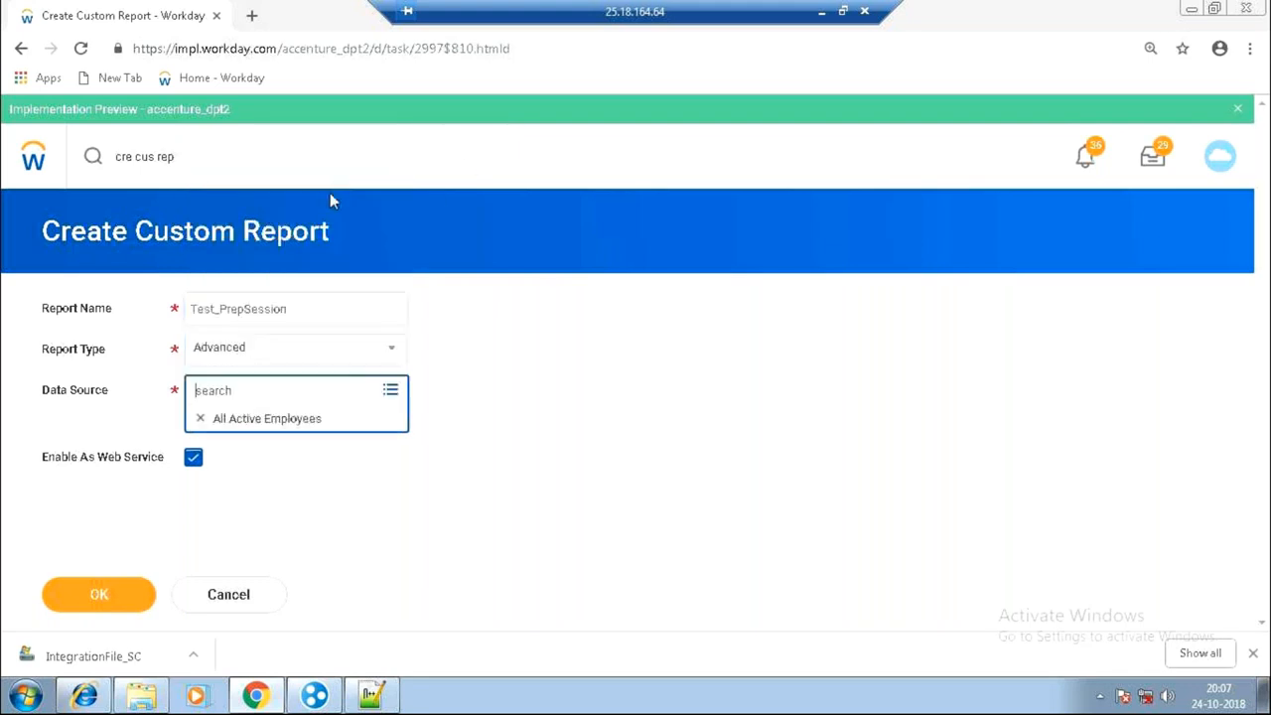
{"action": "left_click", "coordinate": [100, 601]}
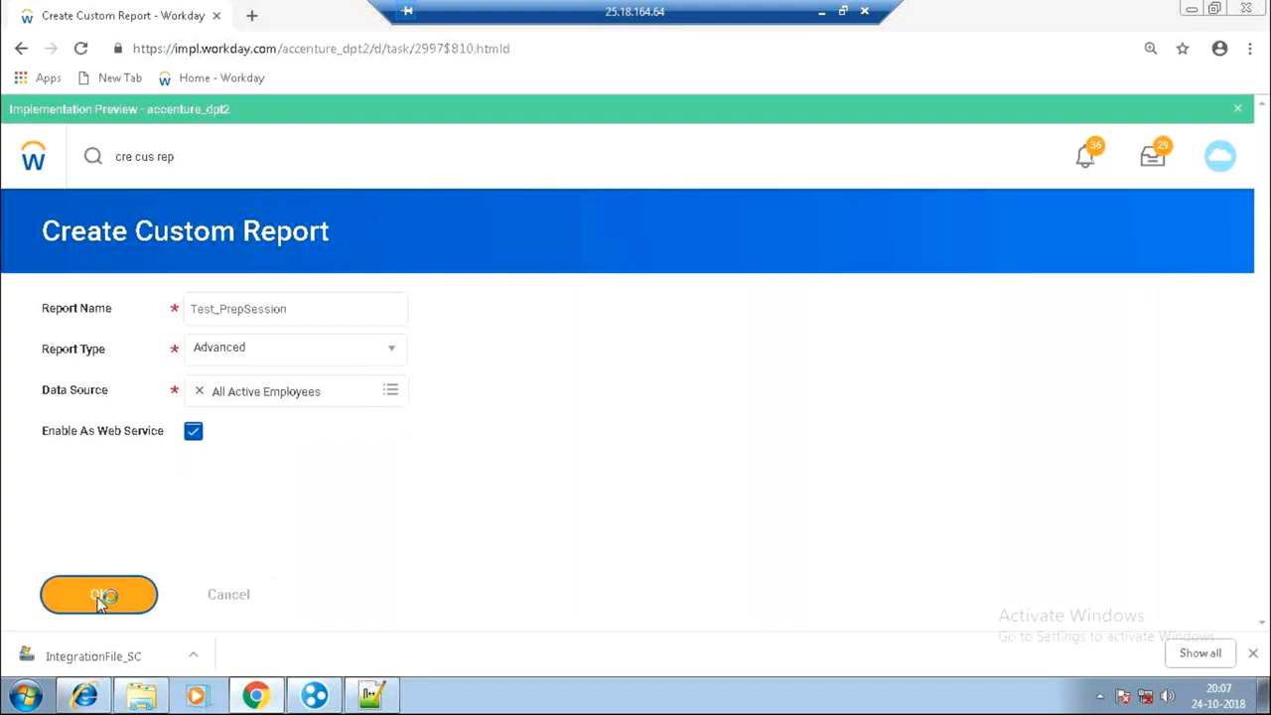
Submit the form and put the Employee column row into edit mode via its XML Alias cell.
{"action": "left_click", "coordinate": [99, 601]}
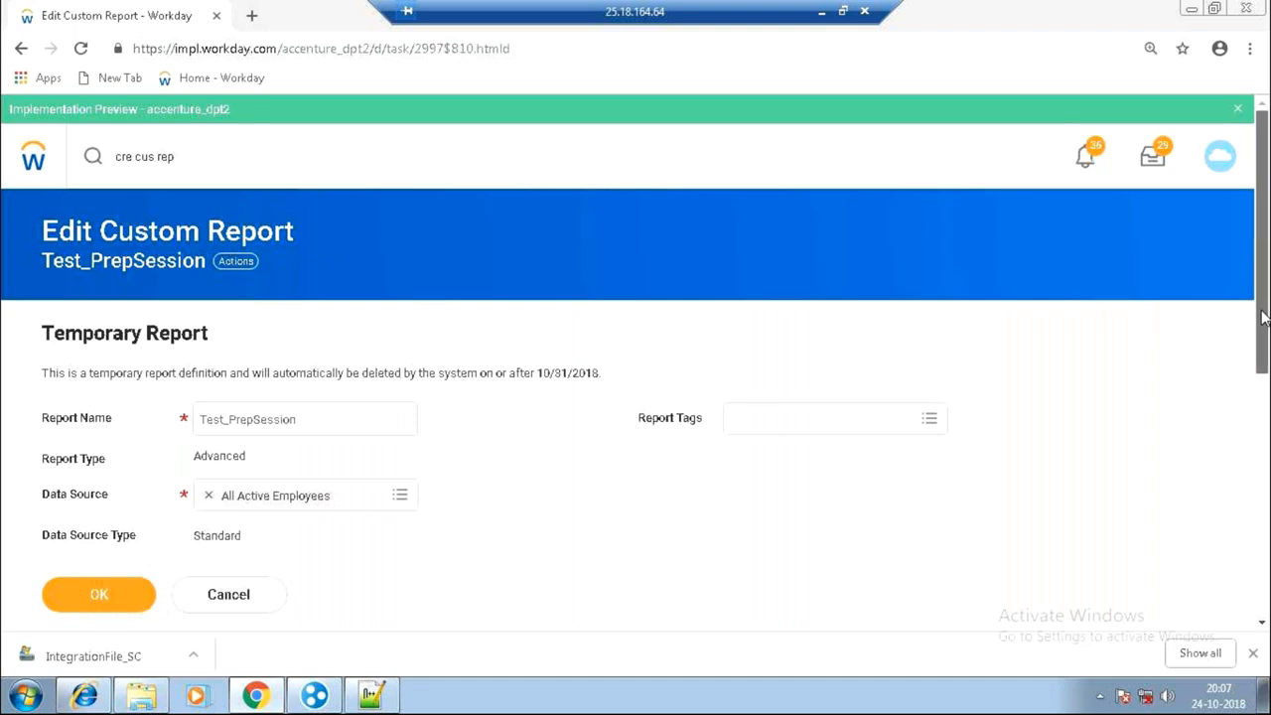
{"action": "left_click_drag", "start_coordinate": [1264, 318], "coordinate": [1263, 539]}
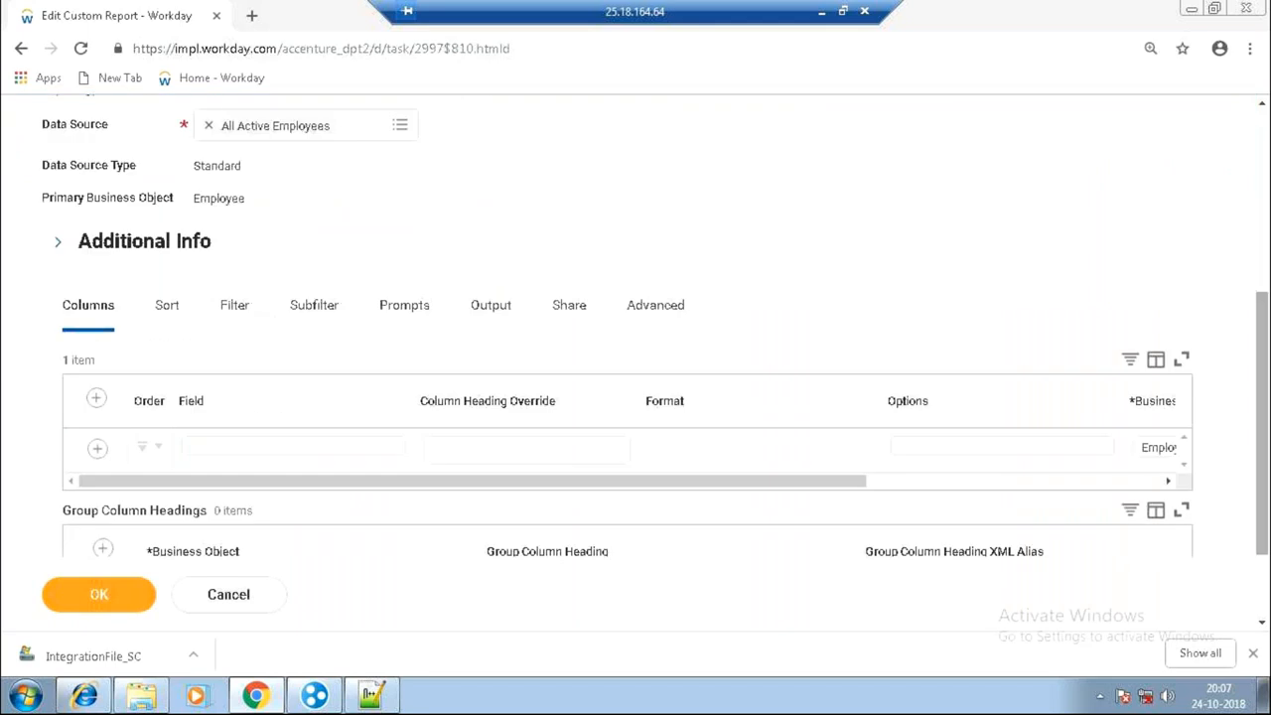
{"action": "left_click_drag", "start_coordinate": [809, 482], "coordinate": [1008, 465]}
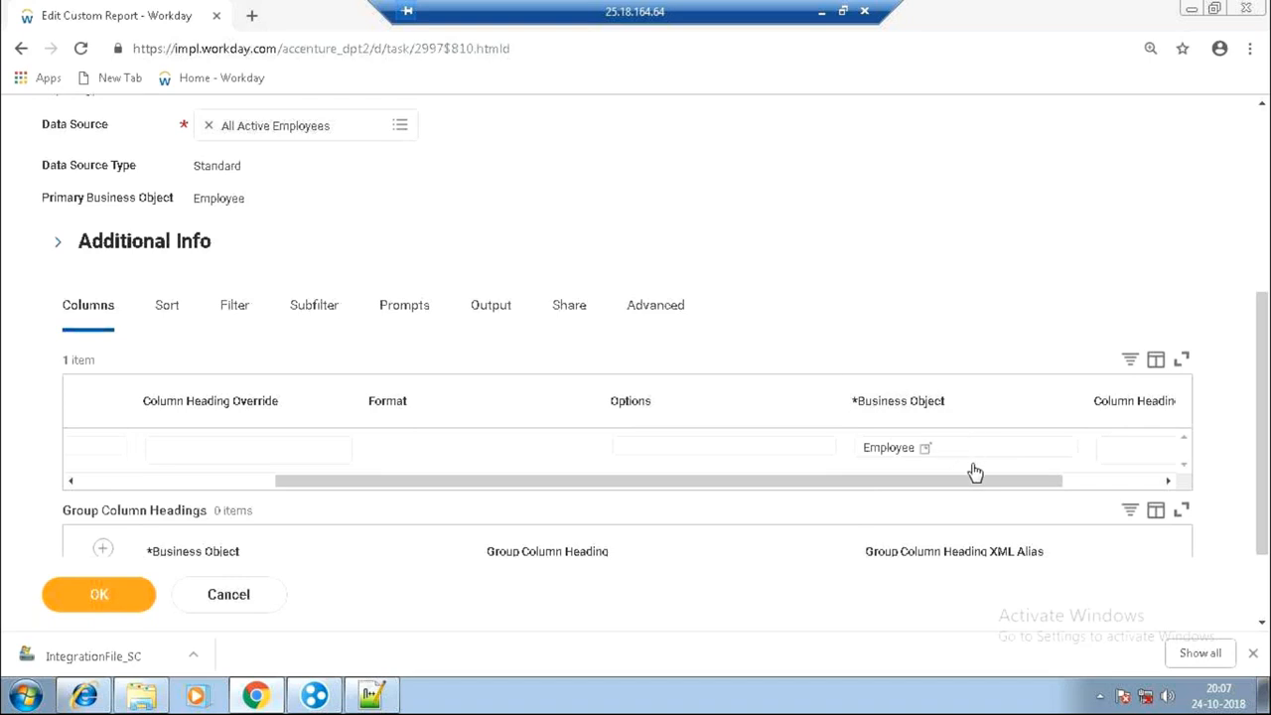
{"action": "left_click_drag", "start_coordinate": [966, 482], "coordinate": [608, 555]}
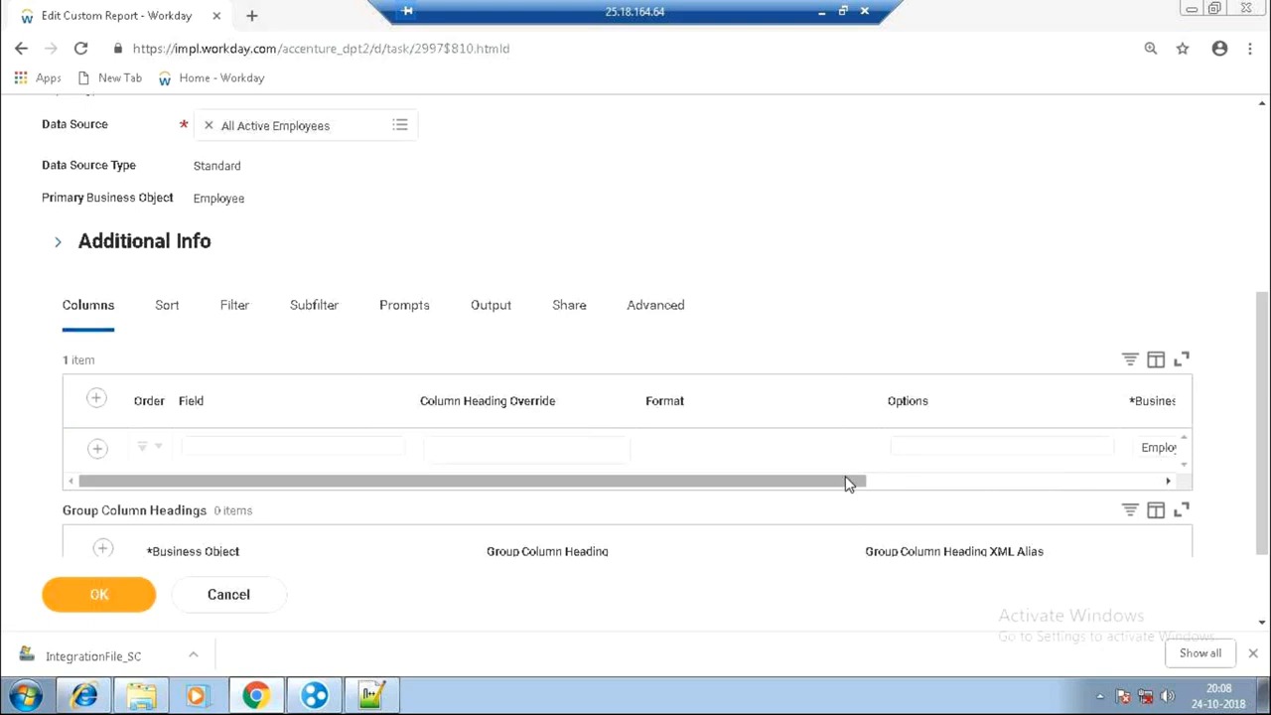
{"action": "left_click_drag", "start_coordinate": [851, 483], "coordinate": [955, 484]}
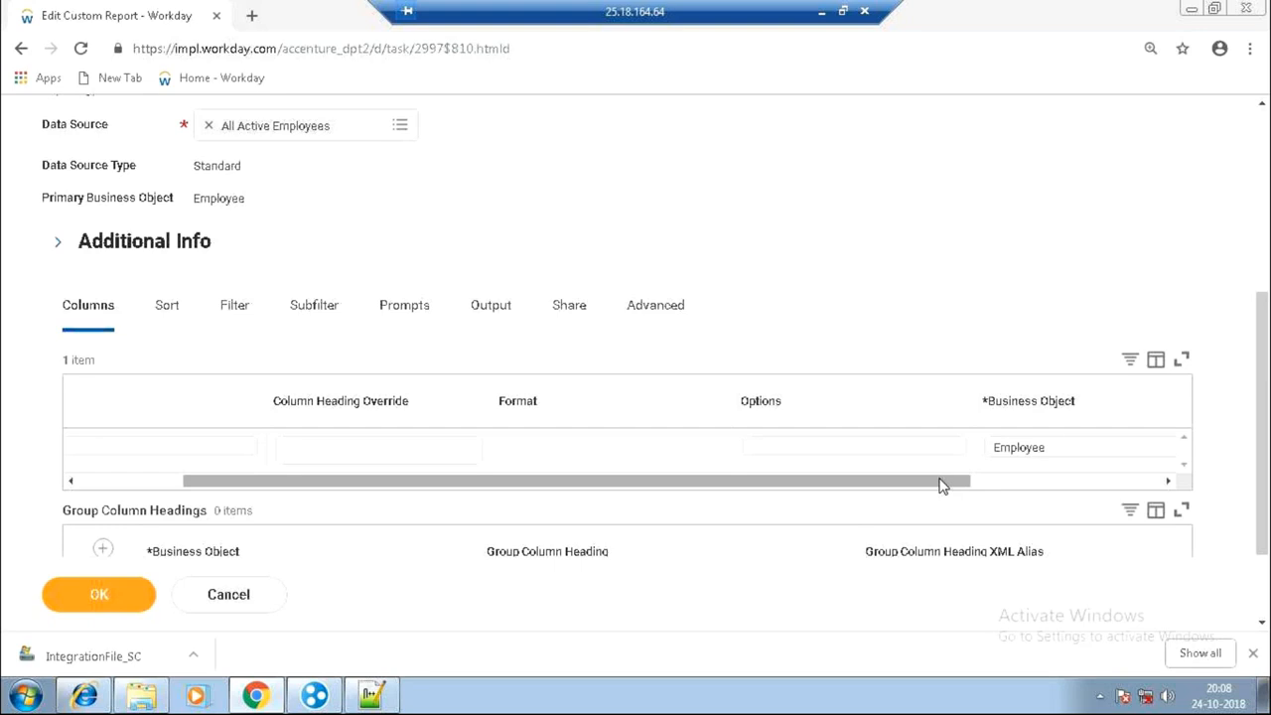
{"action": "left_click_drag", "start_coordinate": [938, 481], "coordinate": [1152, 469]}
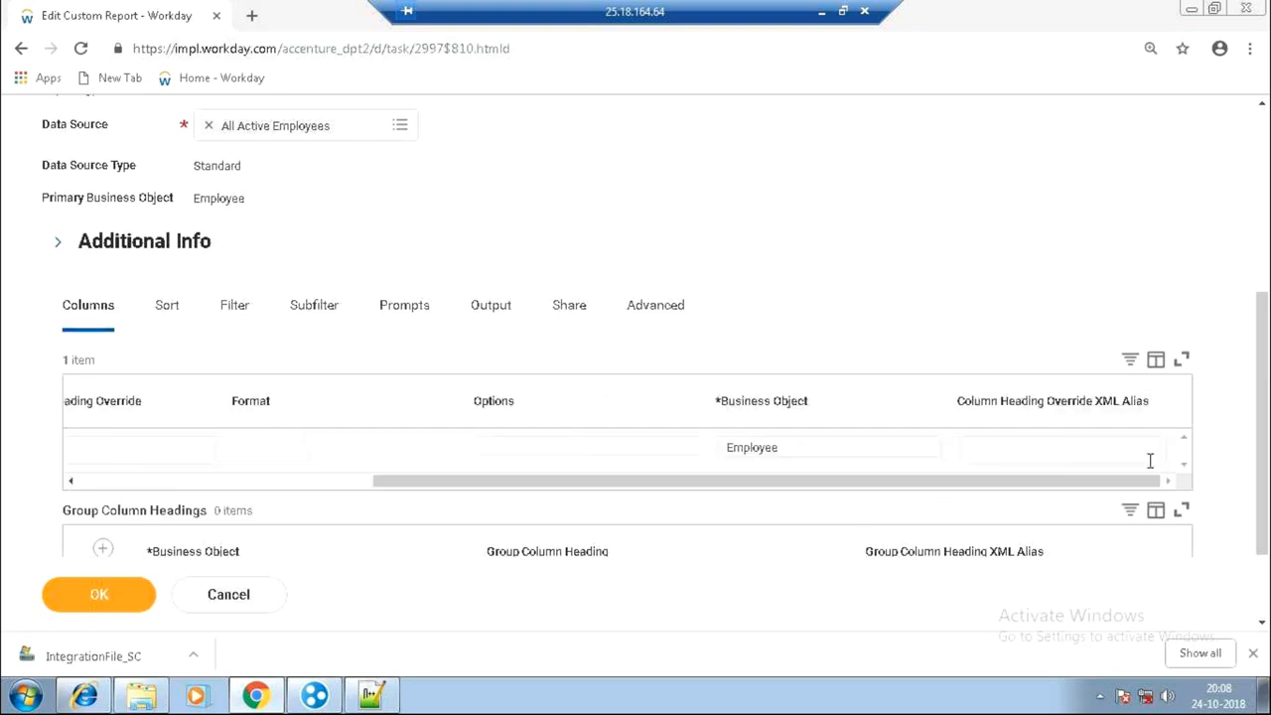
{"action": "left_click", "coordinate": [1150, 459]}
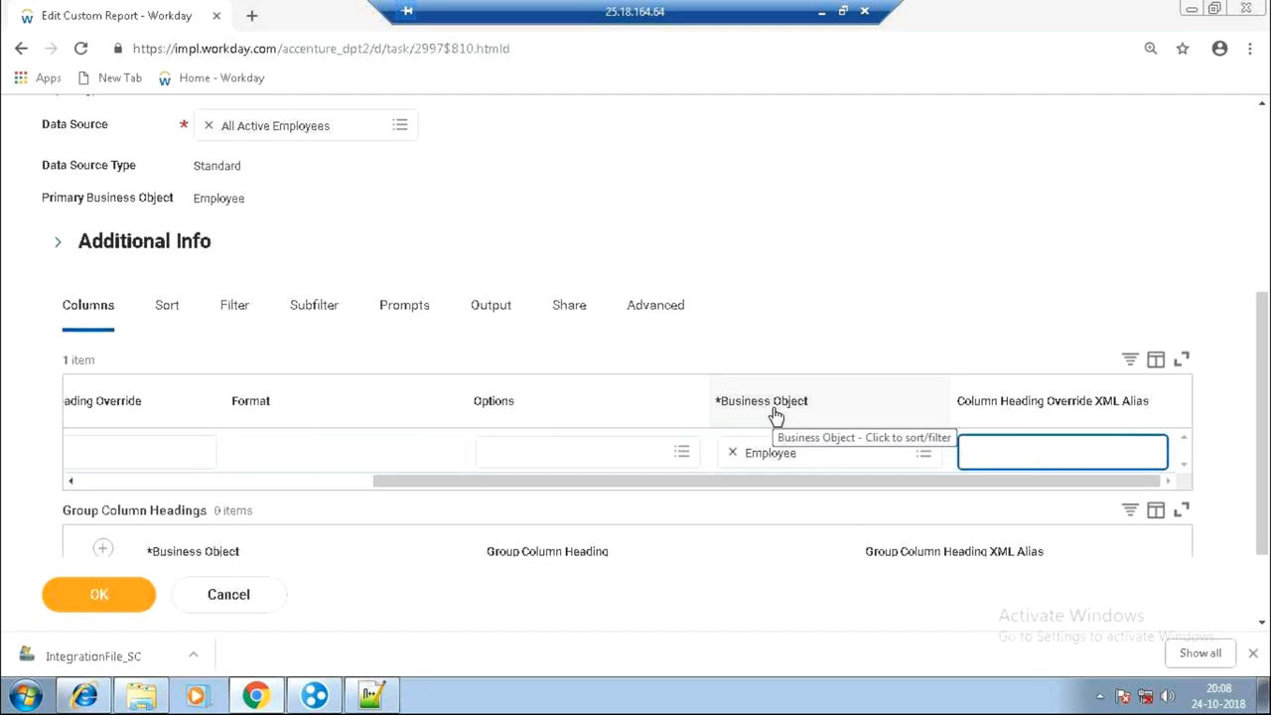
Search 'EMPL ID' and set the first column's field to Employee ID.
{"action": "left_click_drag", "start_coordinate": [754, 482], "coordinate": [335, 522]}
{"action": "left_click", "coordinate": [325, 457]}
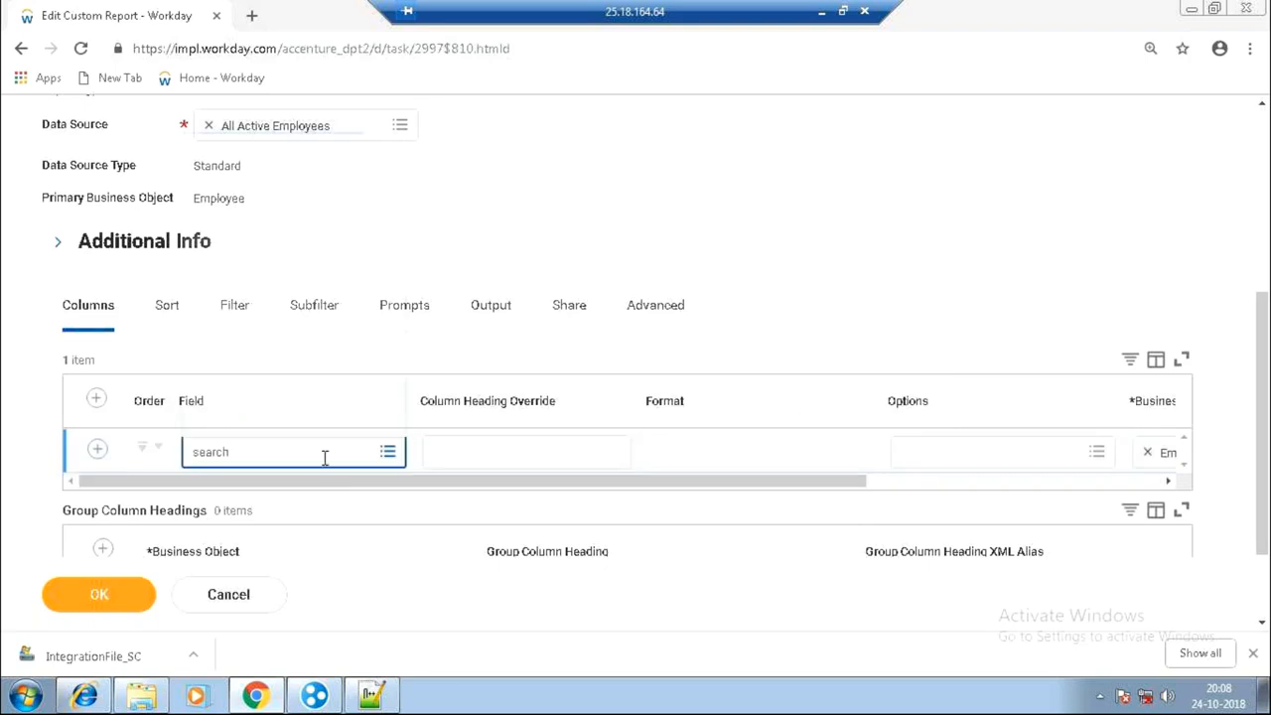
{"action": "left_click", "coordinate": [312, 287]}
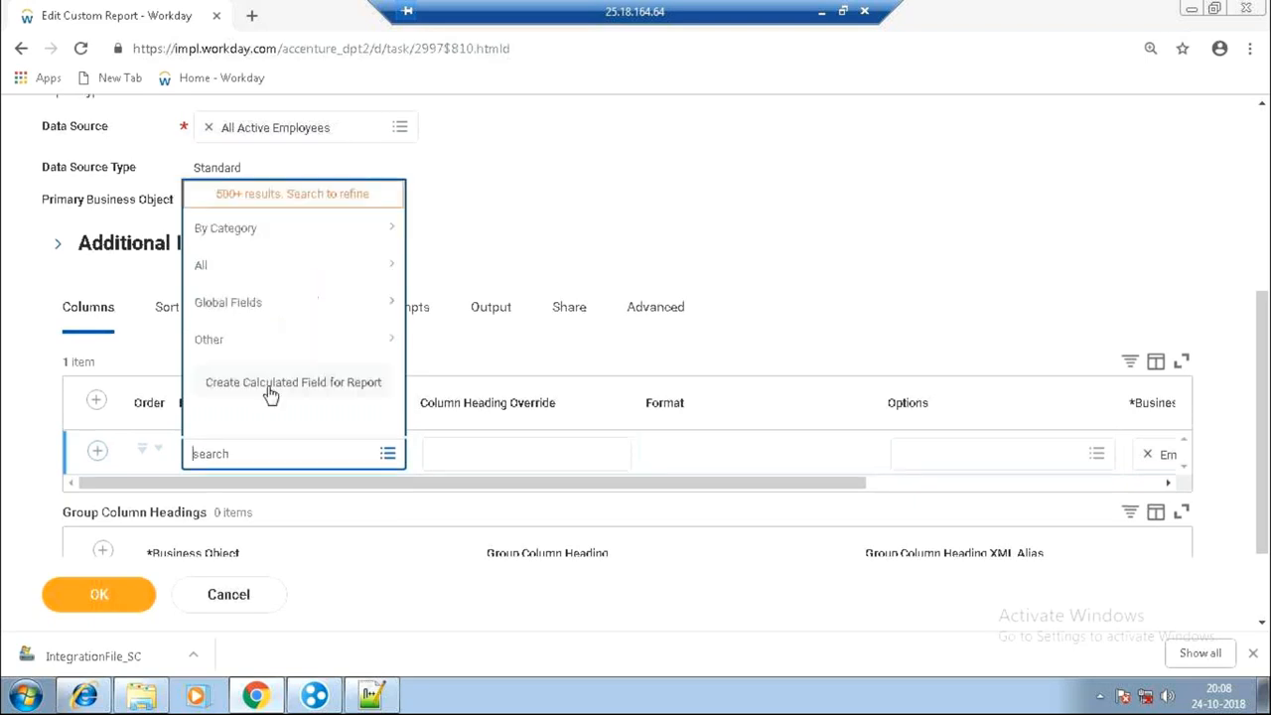
{"action": "left_click", "coordinate": [255, 456]}
{"action": "type", "text": "EMPL ID"}
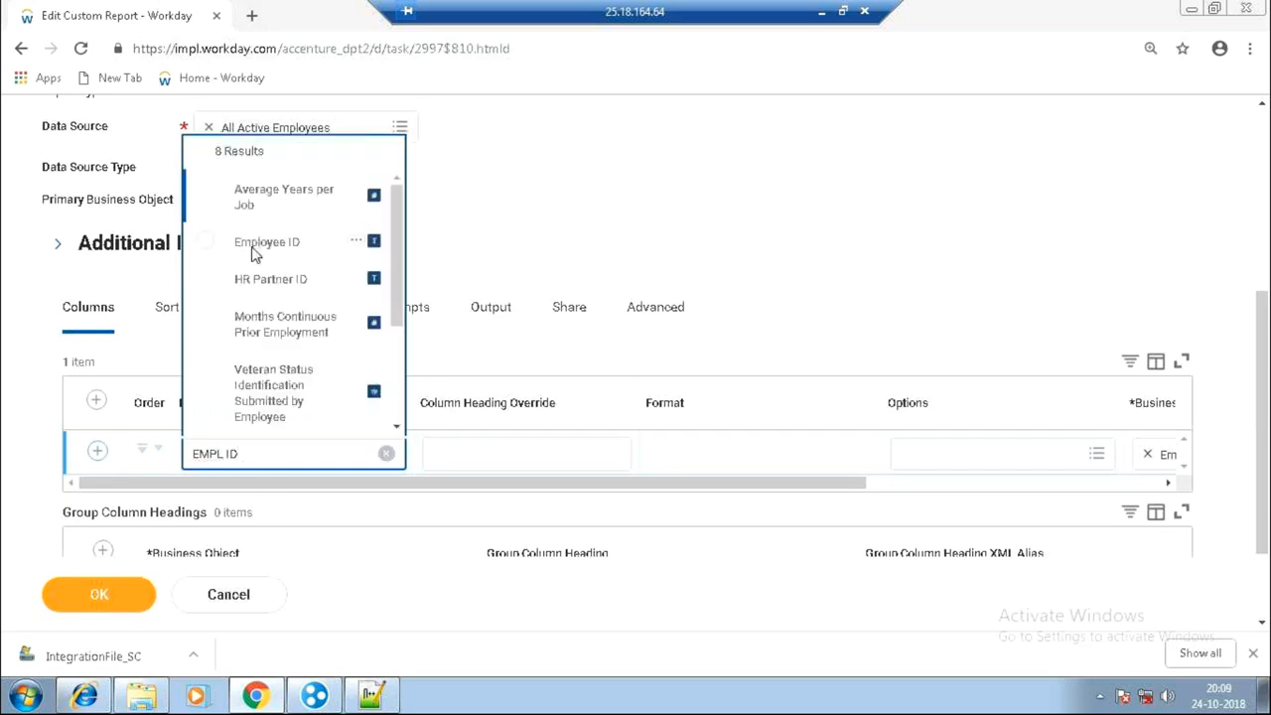
{"action": "left_click", "coordinate": [252, 249]}
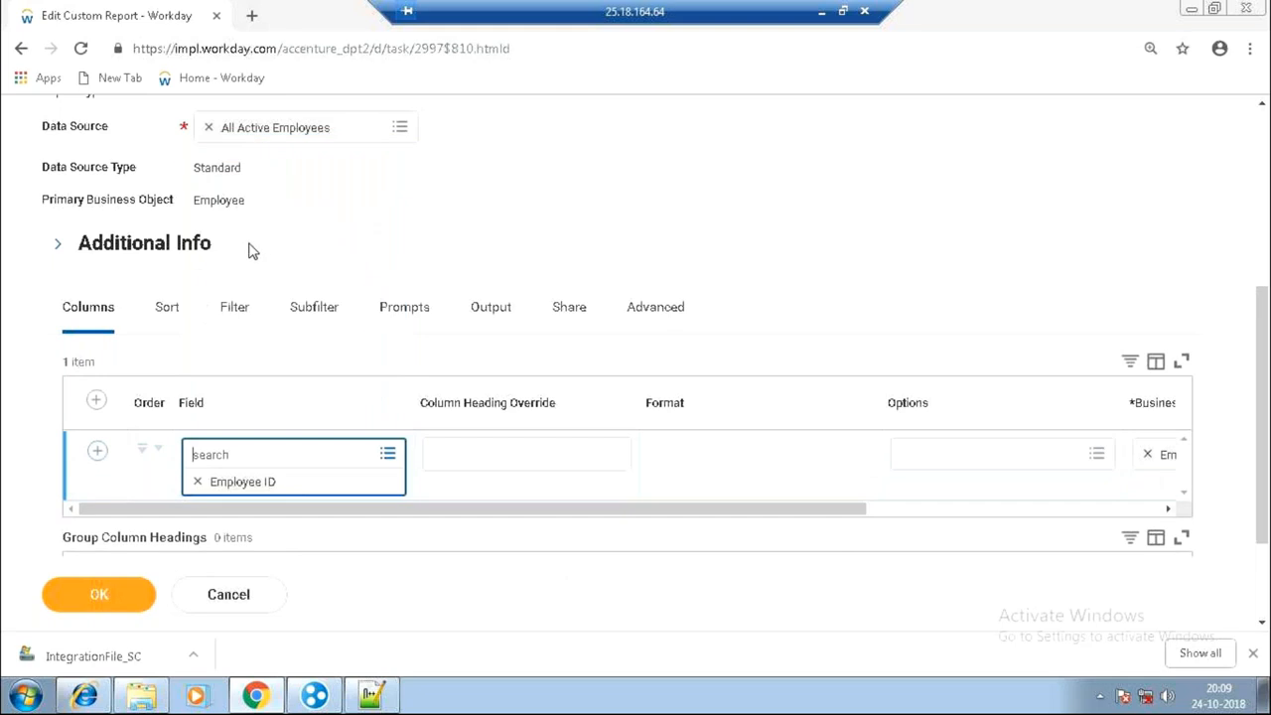
{"action": "left_click", "coordinate": [704, 507]}
{"action": "left_click_drag", "start_coordinate": [705, 486], "coordinate": [956, 460]}
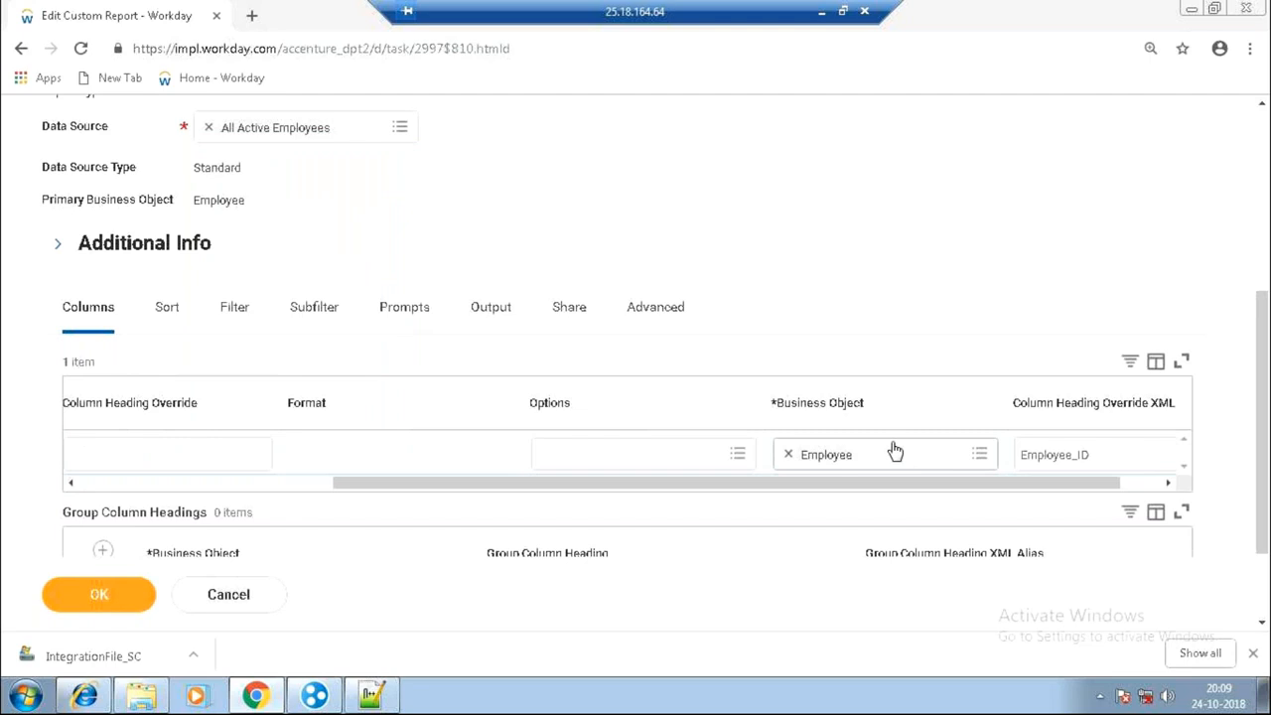
Insert a second column row and set its field to Last Base Pay Increase.
{"action": "left_click_drag", "start_coordinate": [785, 487], "coordinate": [438, 574]}
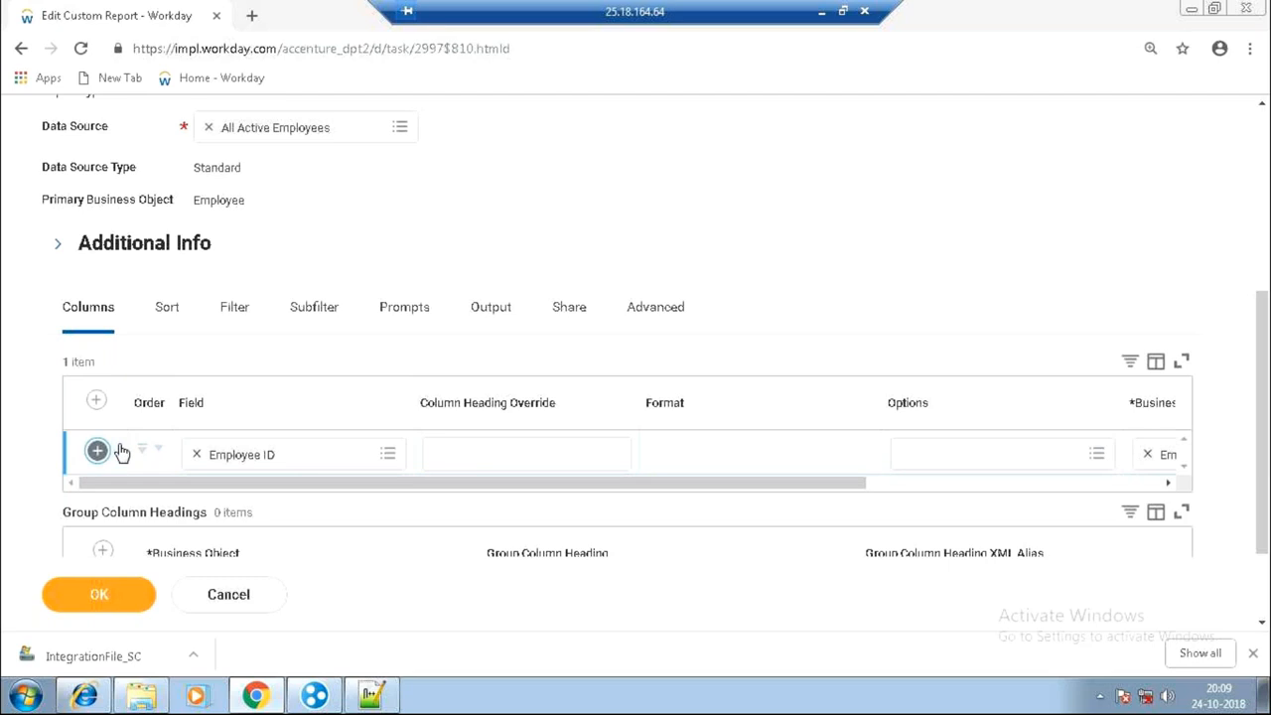
{"action": "left_click", "coordinate": [249, 490]}
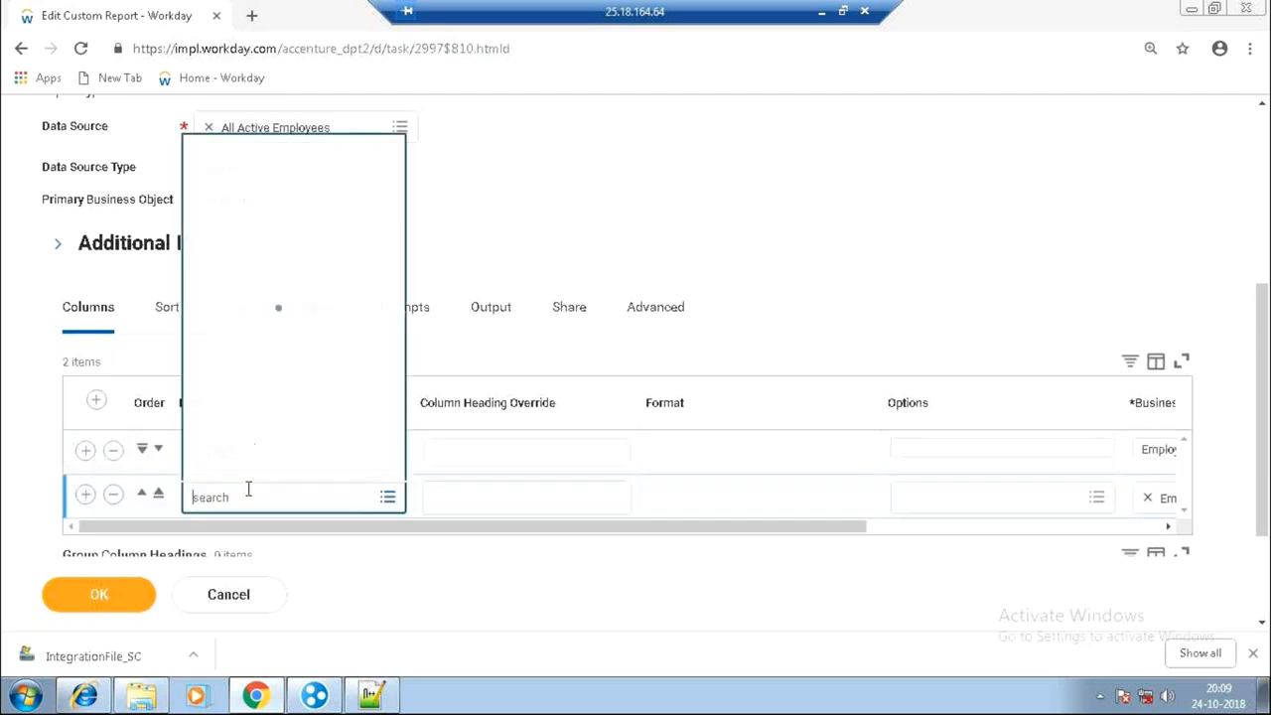
{"action": "type", "text": "las"}
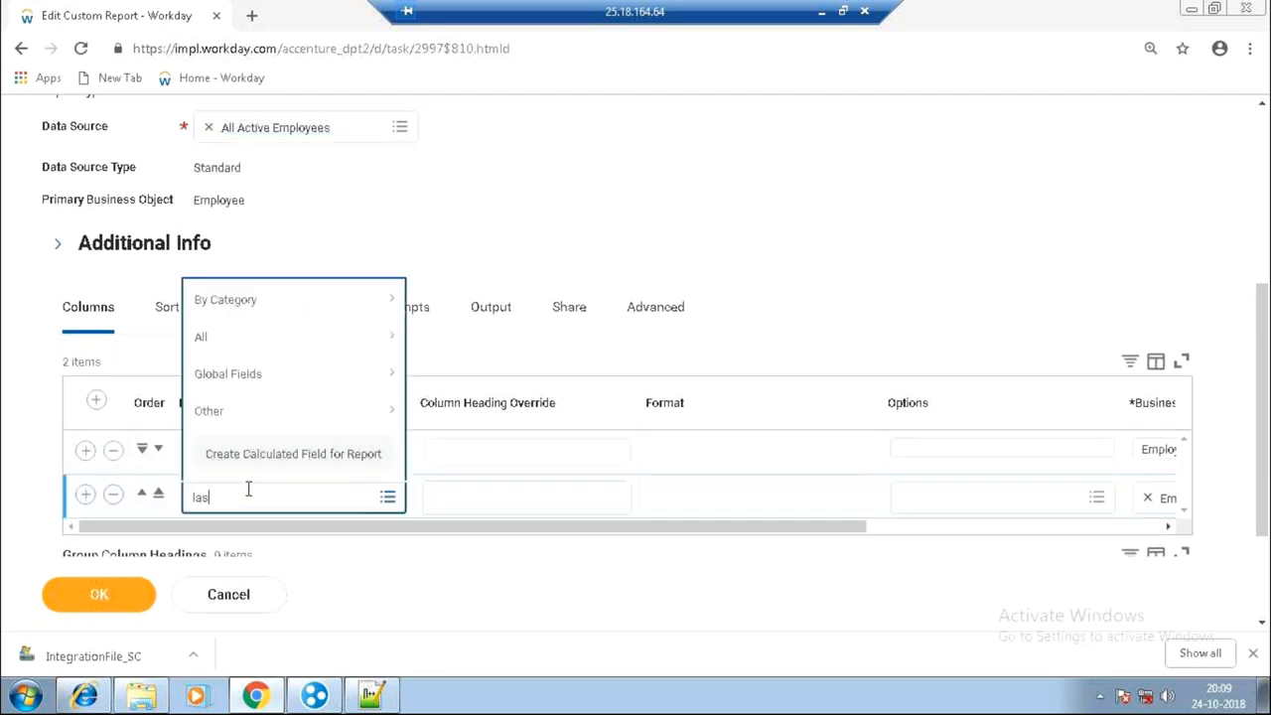
{"action": "type", "text": "t base pay incr"}
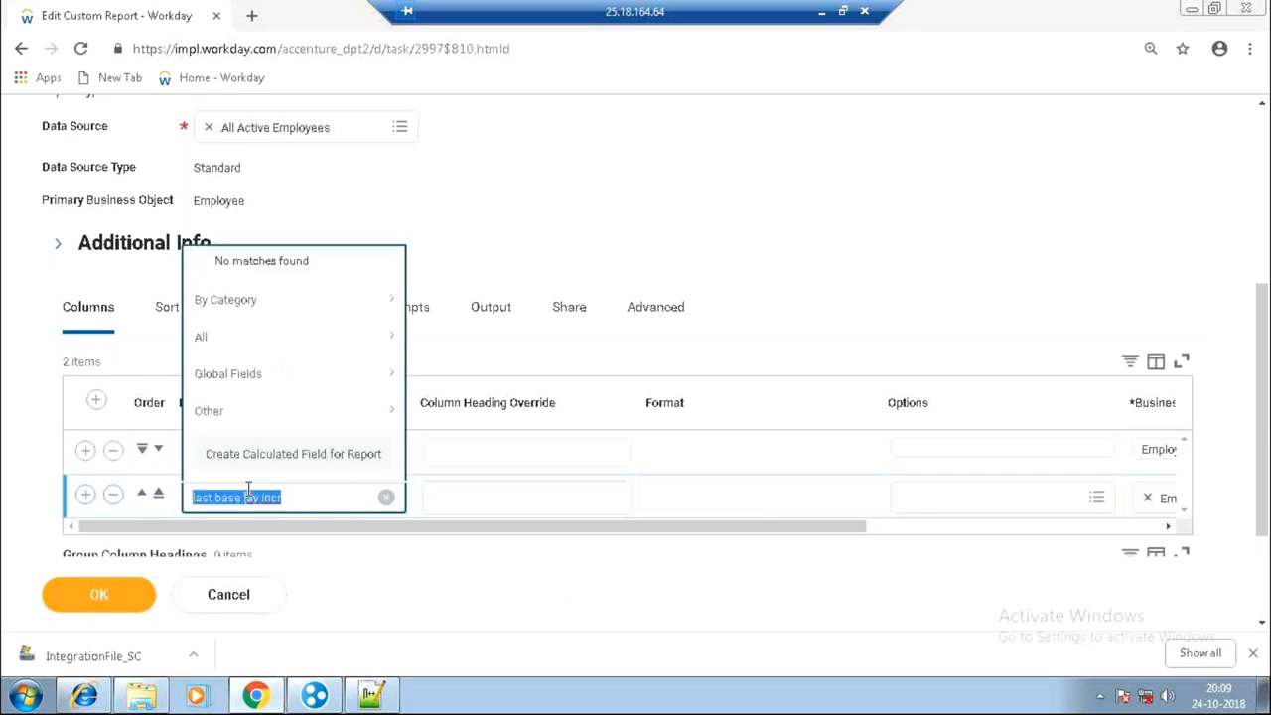
{"action": "left_click", "coordinate": [249, 497]}
{"action": "type", "text": "a"}
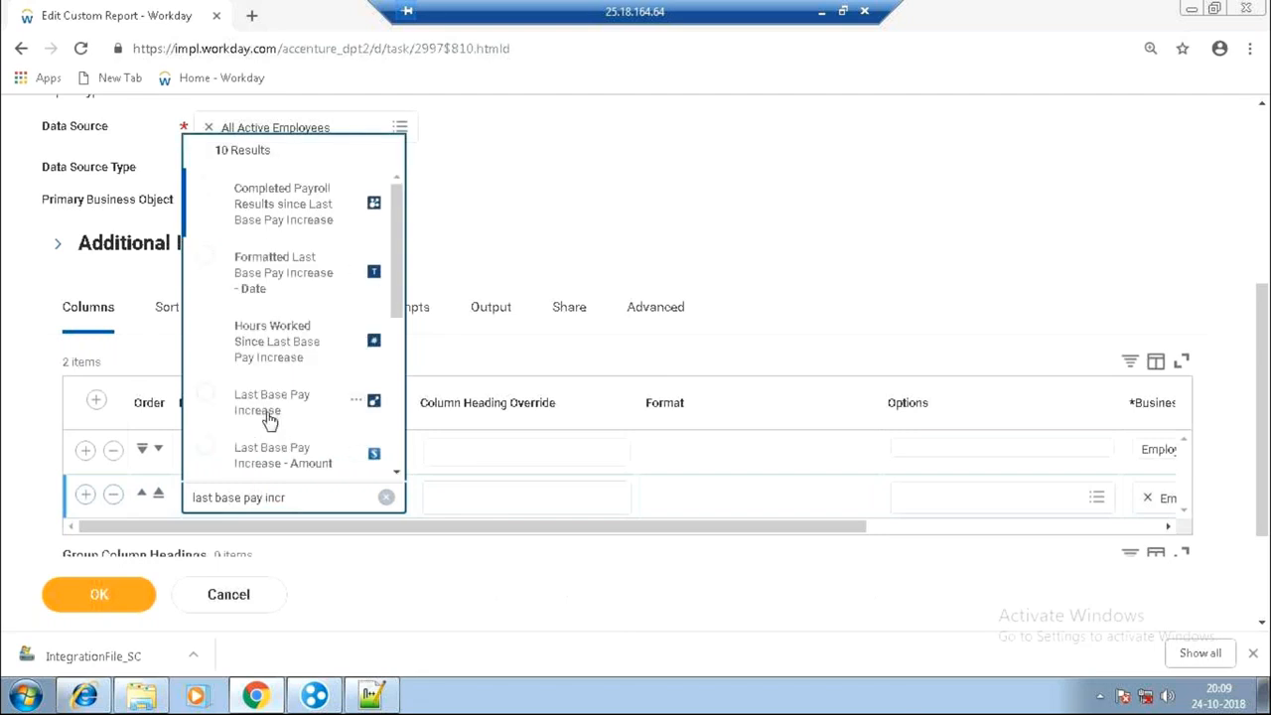
{"action": "left_click", "coordinate": [269, 420]}
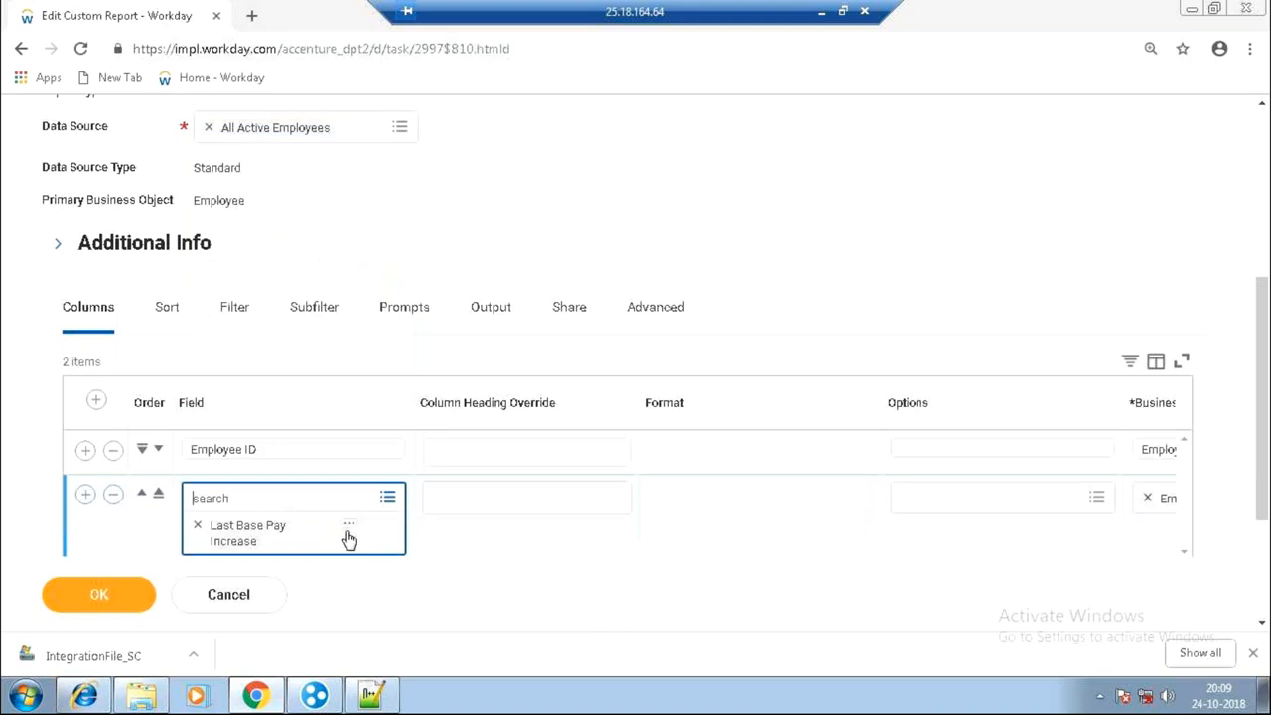
{"action": "left_click", "coordinate": [348, 533]}
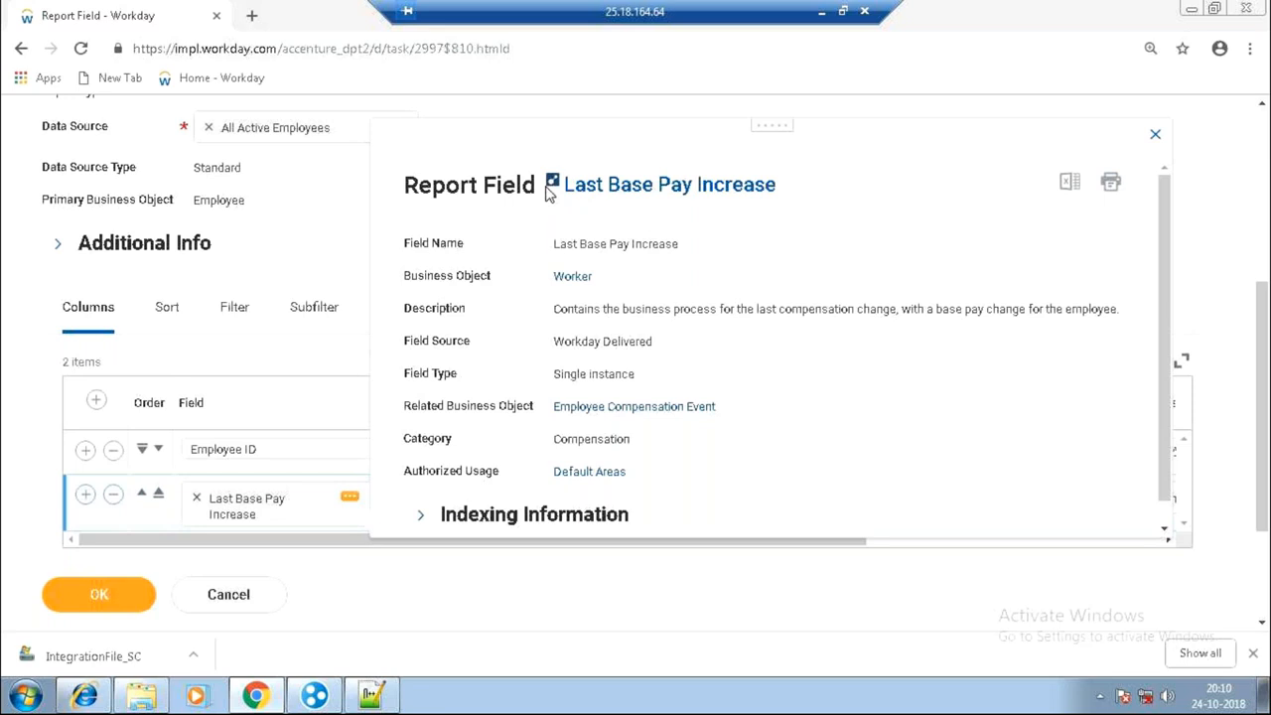
{"action": "left_click", "coordinate": [315, 363]}
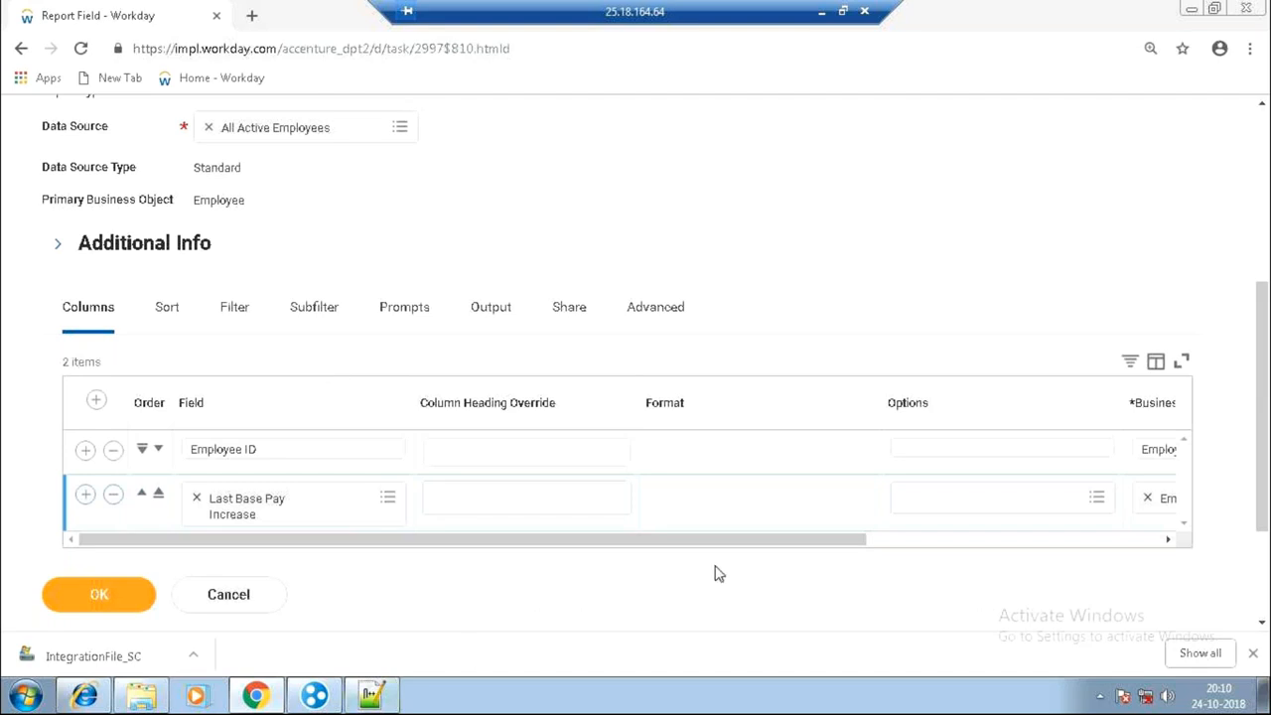
Clear row two's field and remove Employee as its business object.
{"action": "left_click_drag", "start_coordinate": [752, 545], "coordinate": [574, 612]}
{"action": "left_click", "coordinate": [197, 498]}
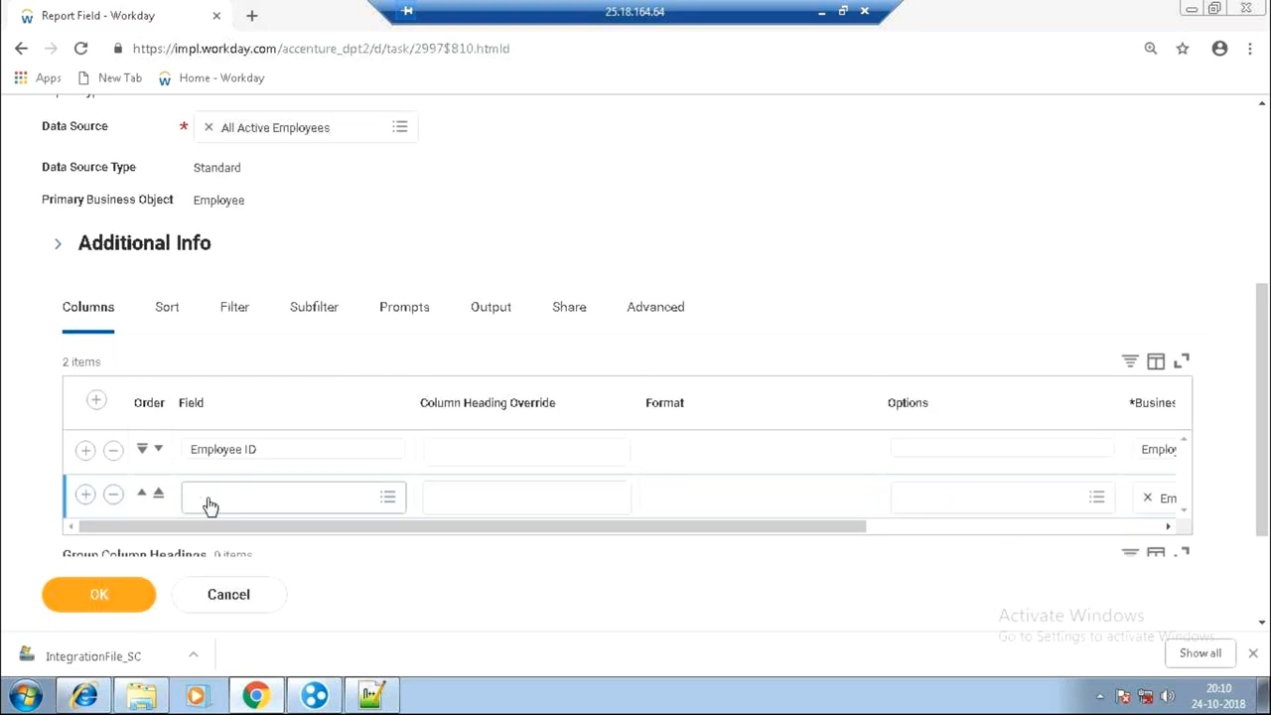
{"action": "left_click_drag", "start_coordinate": [520, 528], "coordinate": [795, 560]}
{"action": "left_click", "coordinate": [849, 499]}
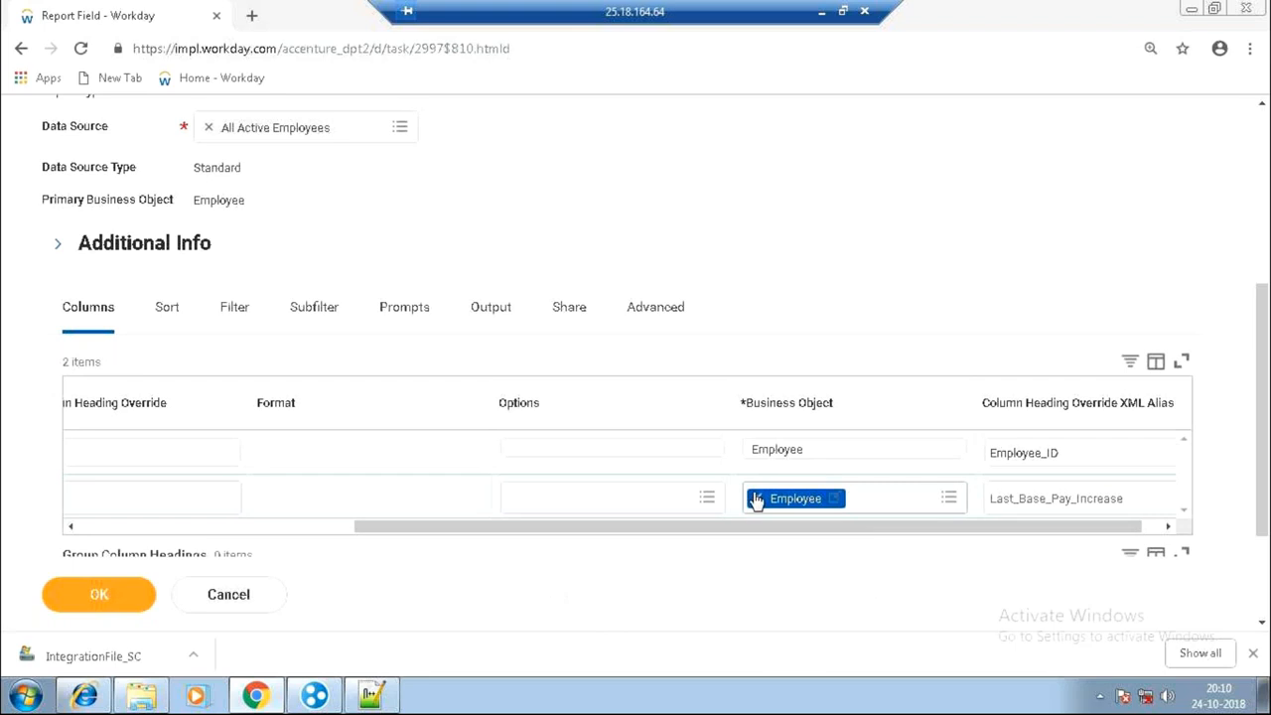
{"action": "left_click", "coordinate": [756, 498]}
Search 'last base pay' and pick Last Base Pay Increase as row two's business object.
{"action": "left_click", "coordinate": [757, 499]}
{"action": "type", "text": "ast base pay"}
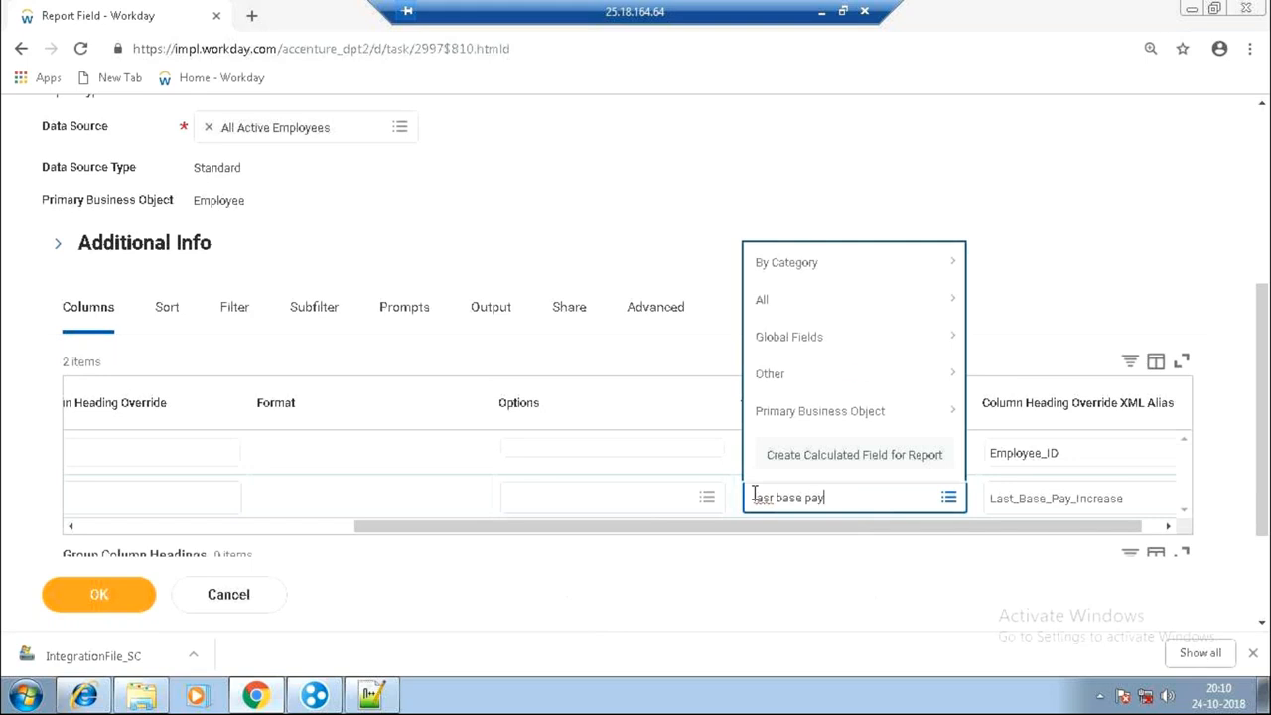
{"action": "key", "text": "Return"}
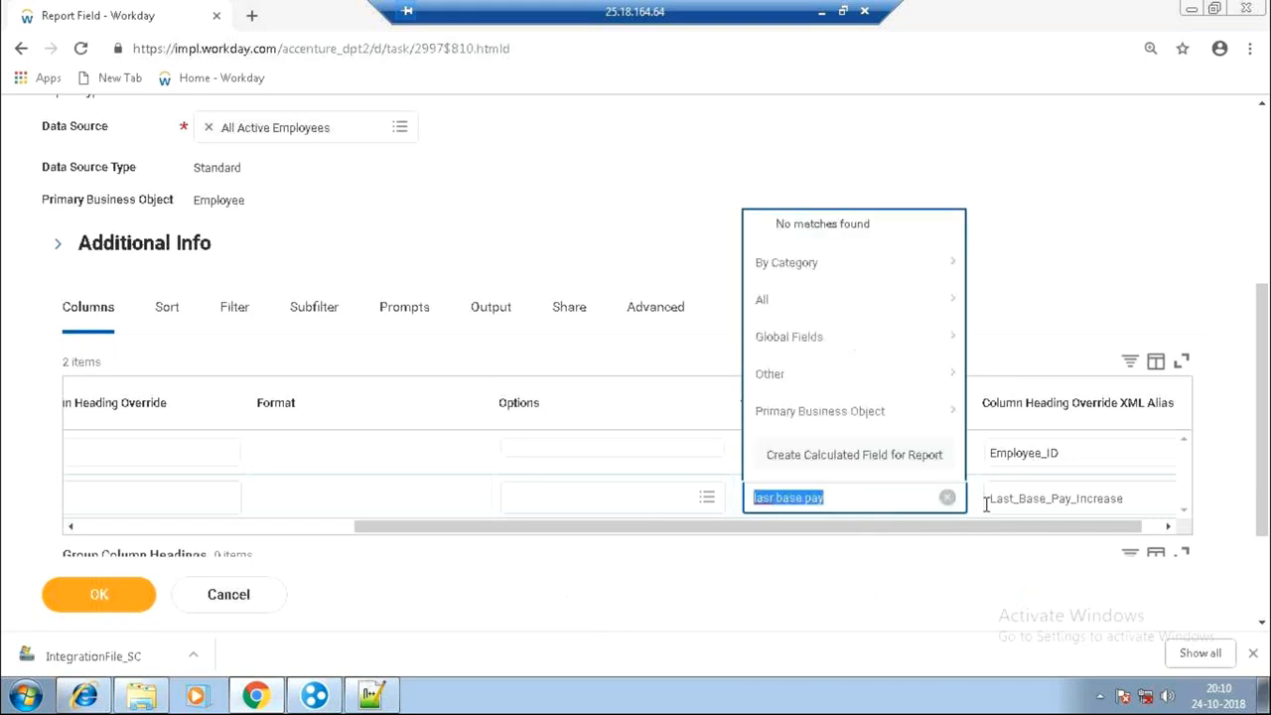
{"action": "left_click", "coordinate": [889, 499]}
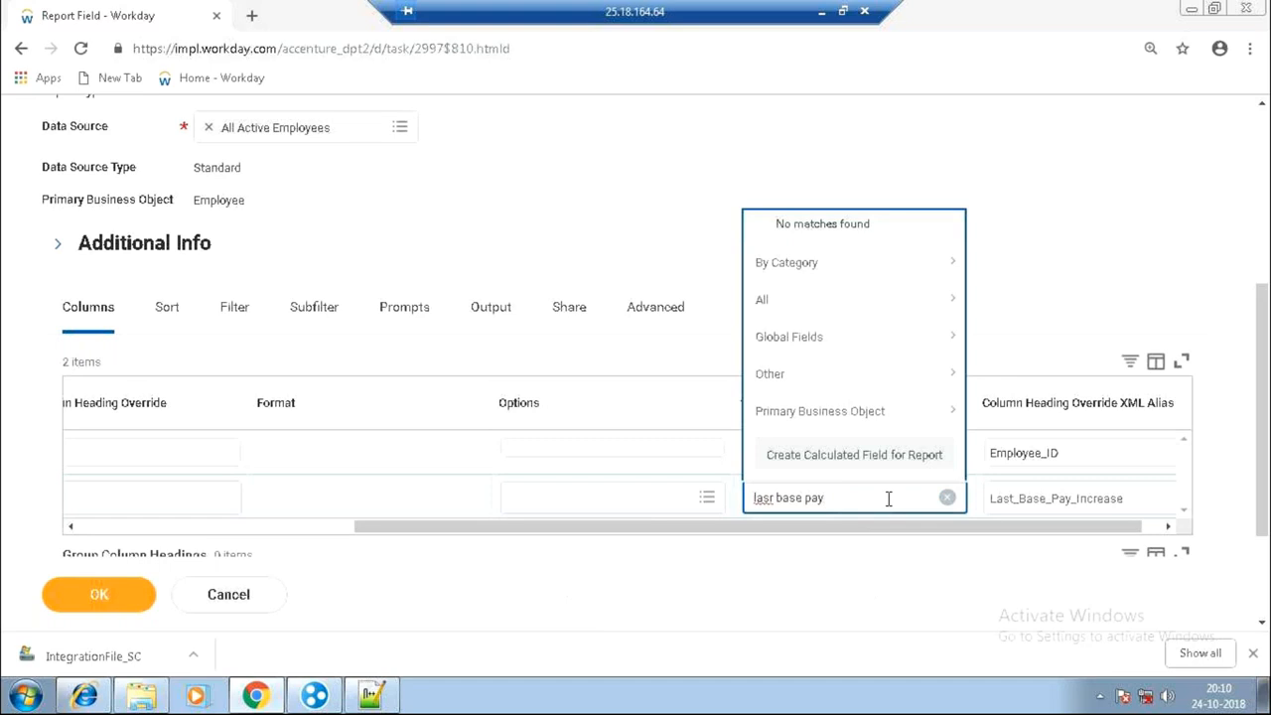
{"action": "left_click", "coordinate": [775, 497]}
{"action": "key", "text": "BackSpace"}
{"action": "type", "text": "t"}
{"action": "key", "text": "Return"}
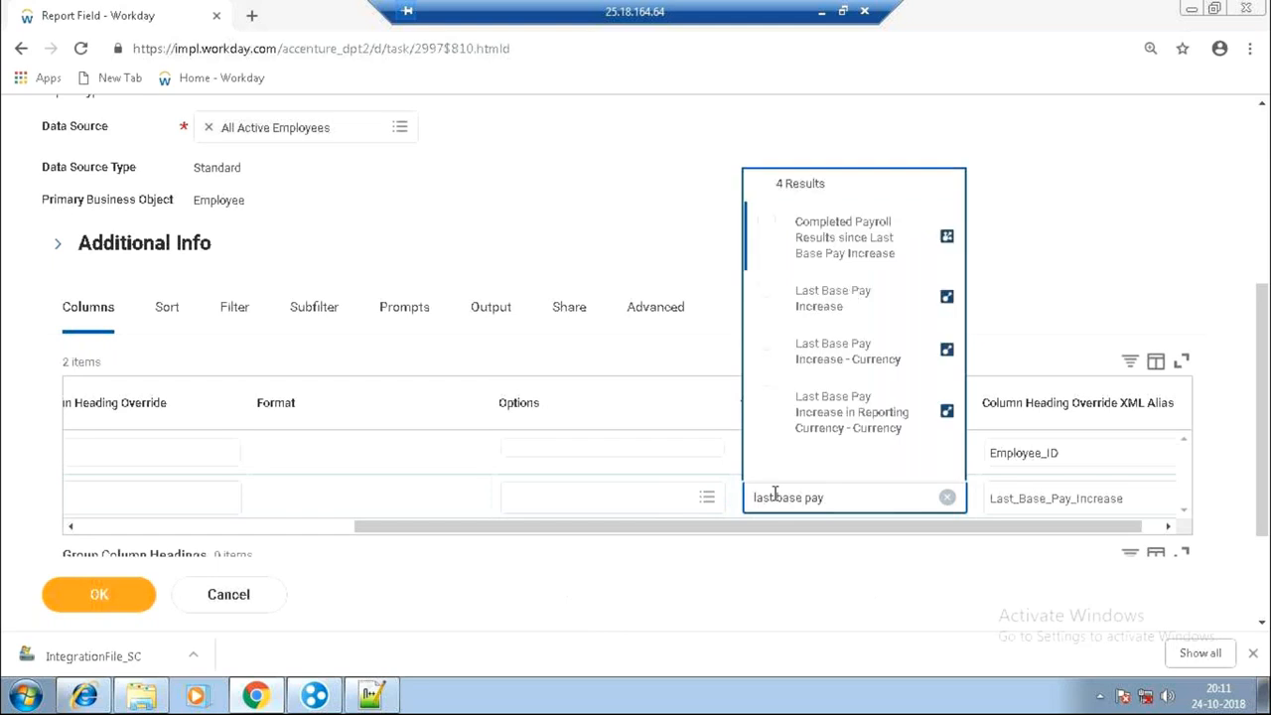
{"action": "left_click", "coordinate": [840, 304]}
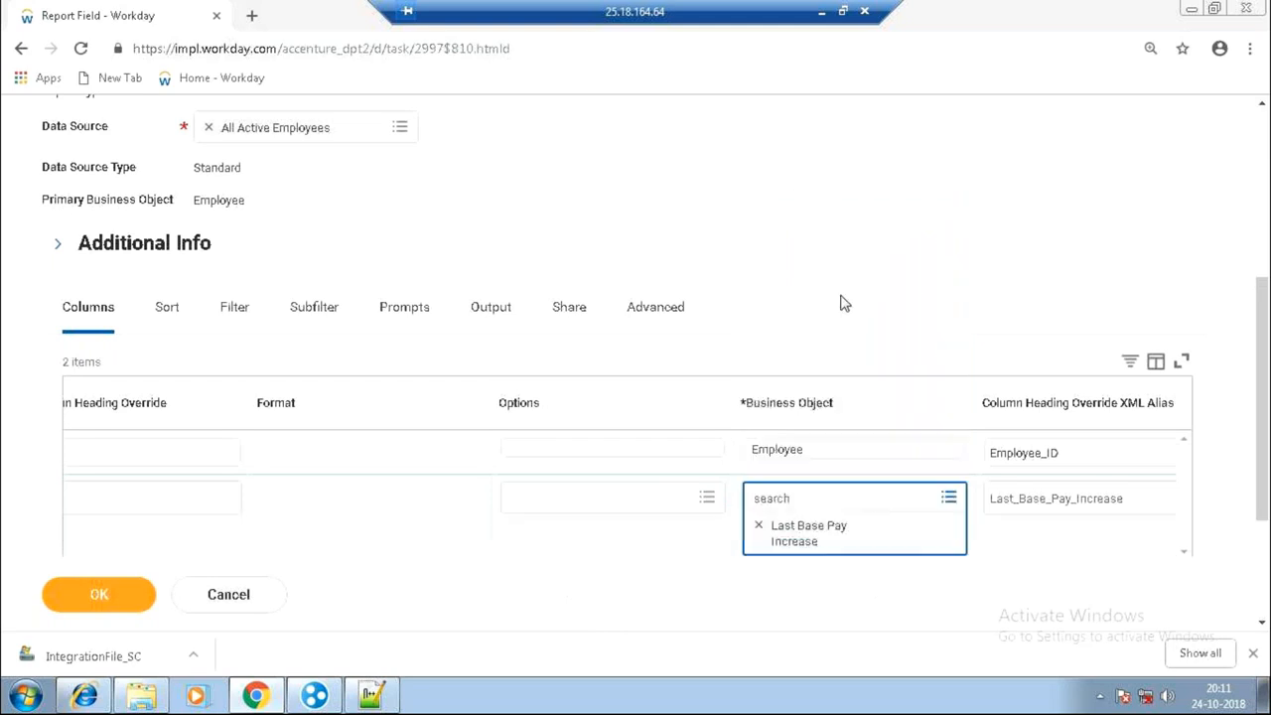
Confirm the business object, then browse row two's available fields and close the list.
{"action": "left_click", "coordinate": [664, 553]}
{"action": "left_click_drag", "start_coordinate": [633, 544], "coordinate": [307, 579]}
{"action": "right_click", "coordinate": [304, 564]}
{"action": "left_click", "coordinate": [248, 508]}
{"action": "left_click", "coordinate": [247, 508]}
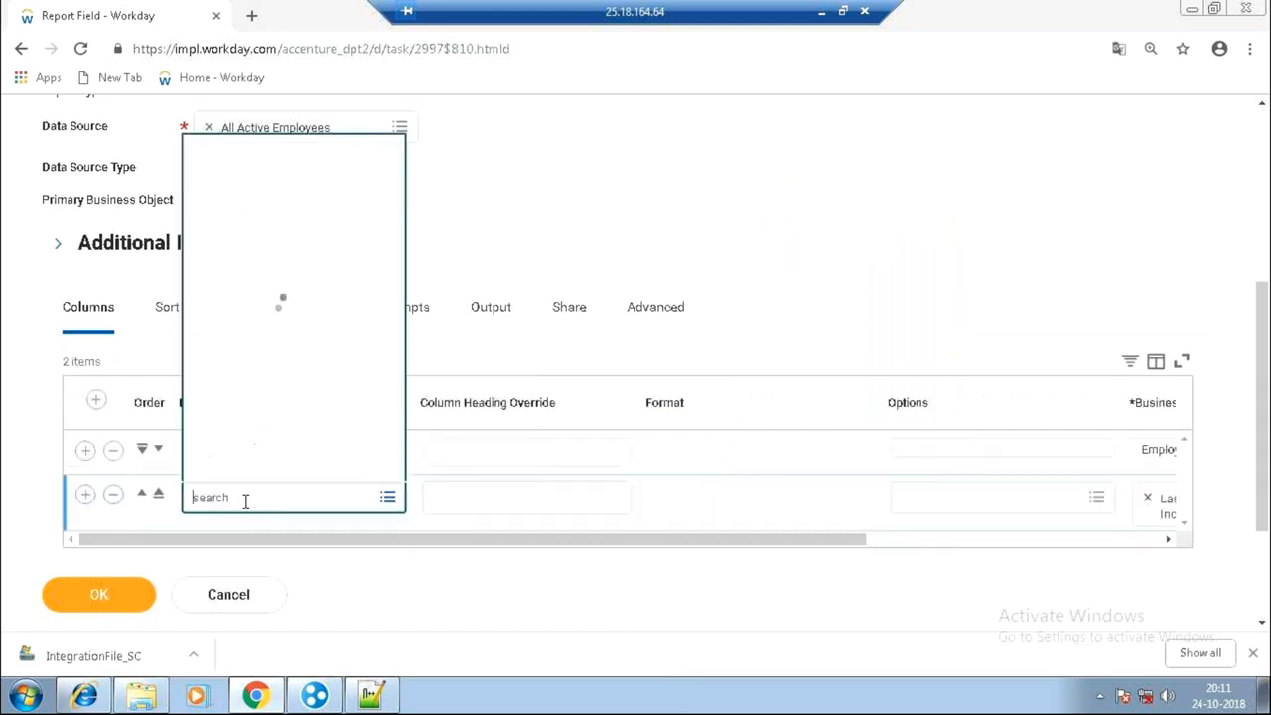
{"action": "left_click", "coordinate": [247, 345]}
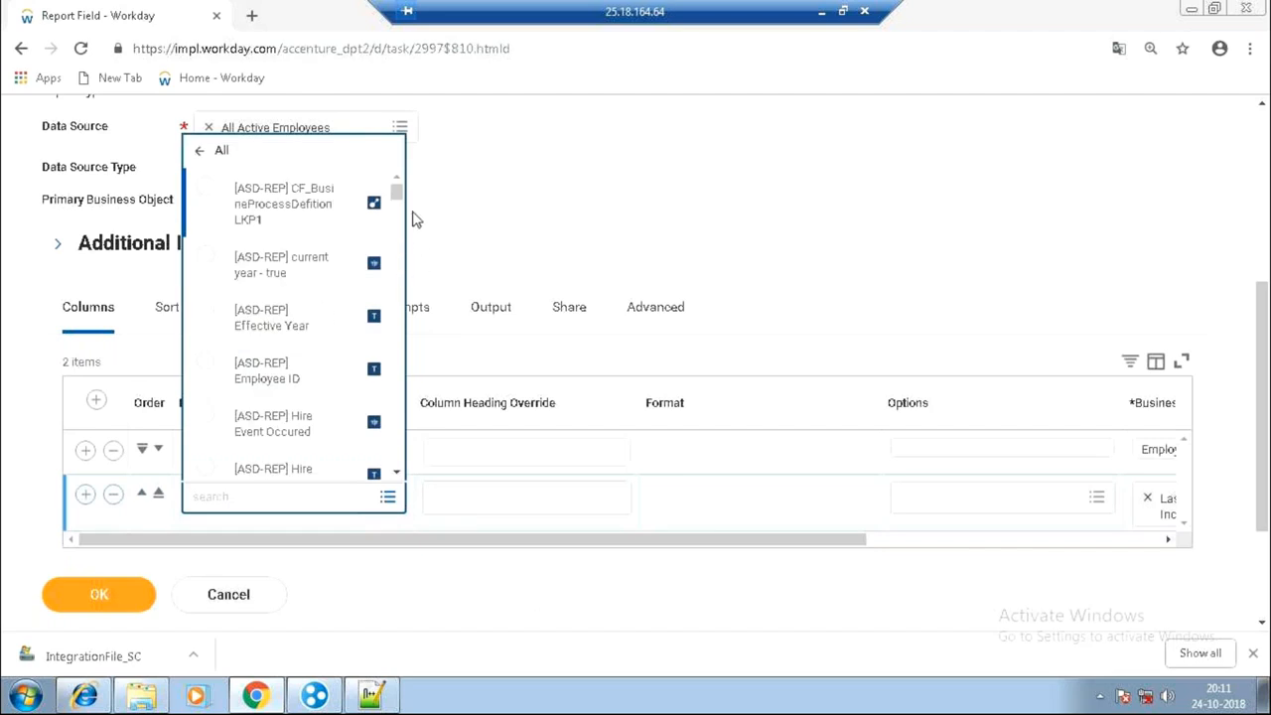
{"action": "left_click_drag", "start_coordinate": [396, 195], "coordinate": [373, 392]}
{"action": "scroll", "coordinate": [373, 394], "scroll_direction": "down", "scroll_amount": 3}
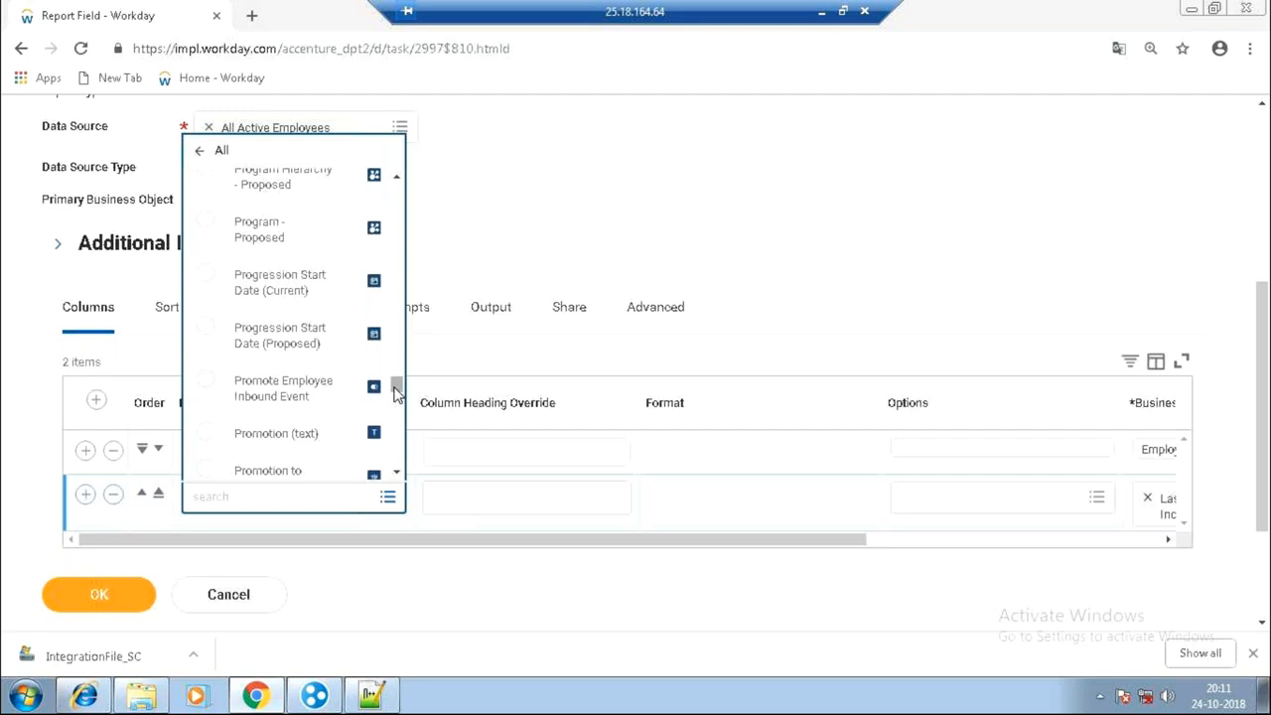
{"action": "left_click_drag", "start_coordinate": [396, 387], "coordinate": [417, 343]}
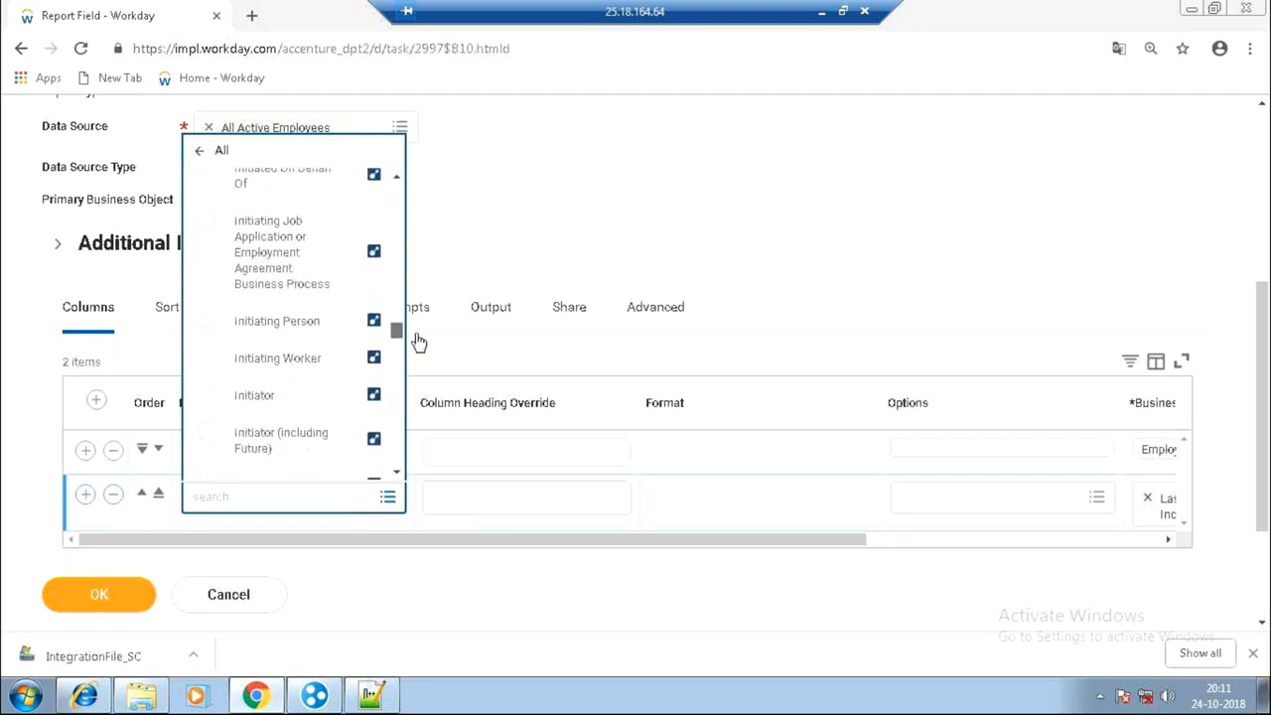
{"action": "left_click", "coordinate": [417, 344]}
Visit Prompts, return to Columns, and reopen then dismiss row two's field list unchosen.
{"action": "left_click", "coordinate": [418, 339]}
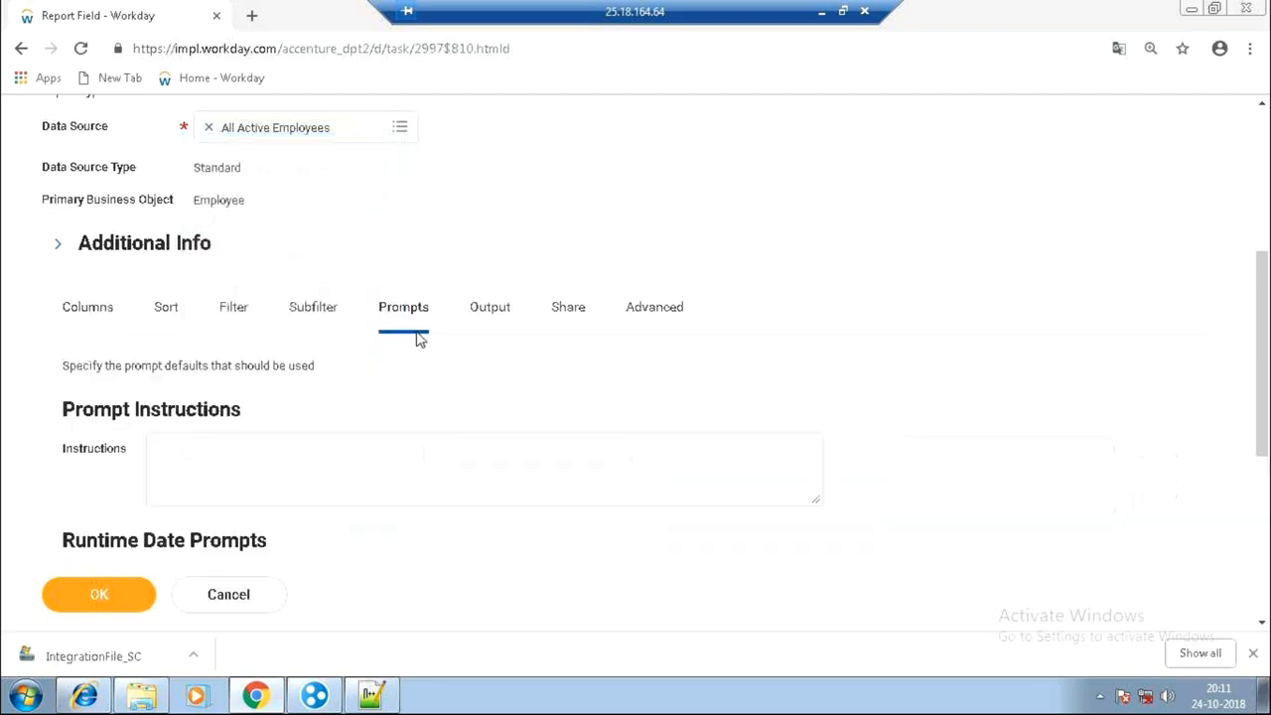
{"action": "left_click", "coordinate": [86, 314]}
{"action": "left_click_drag", "start_coordinate": [85, 314], "coordinate": [107, 330]}
{"action": "left_click", "coordinate": [285, 496]}
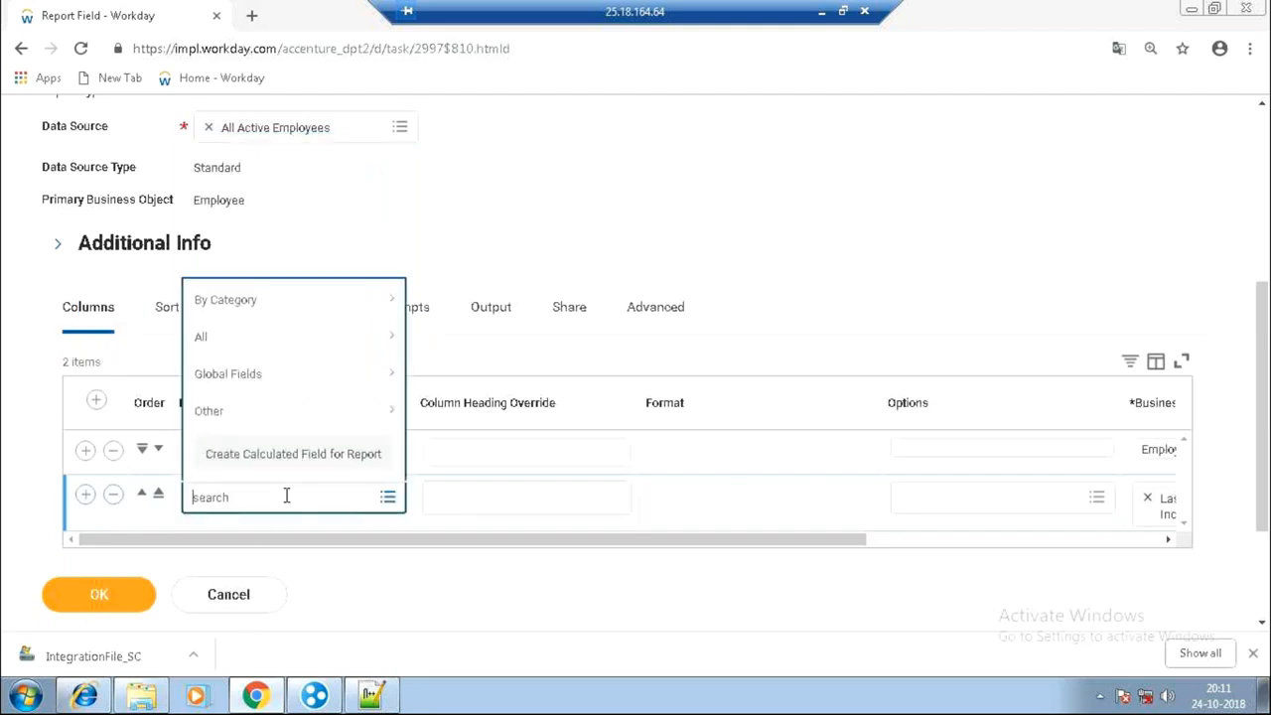
{"action": "left_click", "coordinate": [307, 348]}
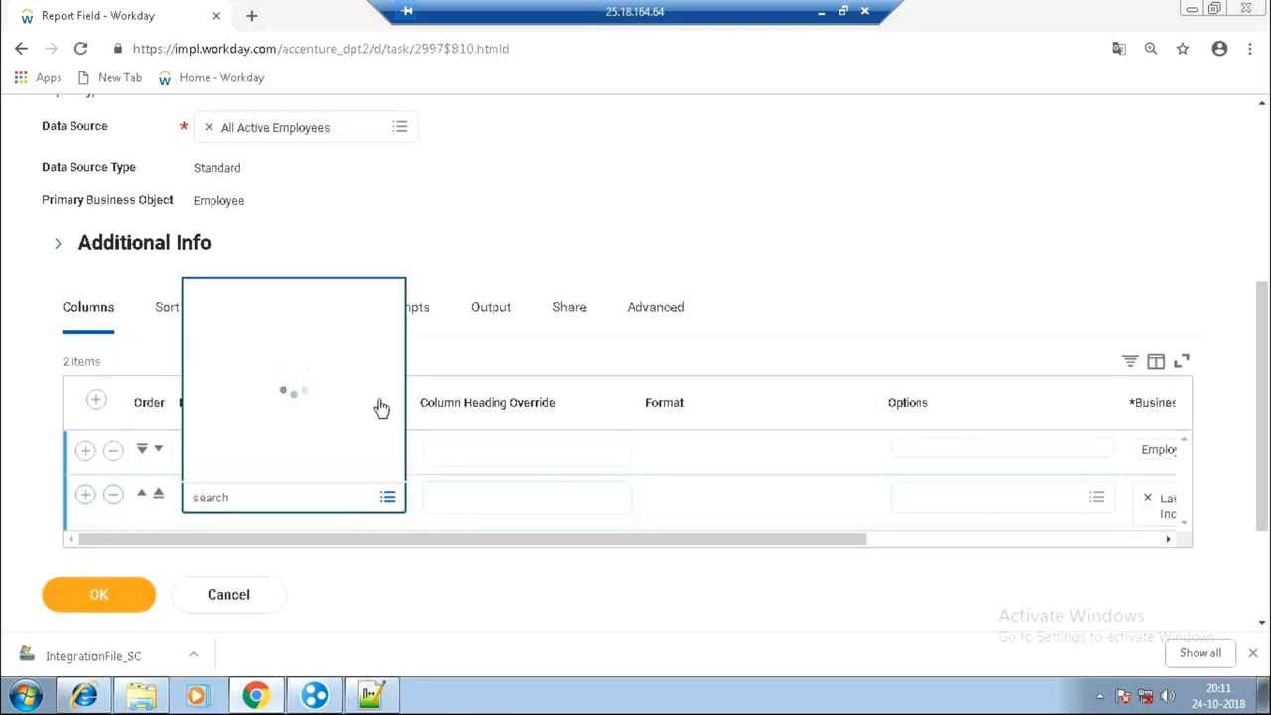
{"action": "left_click_drag", "start_coordinate": [397, 193], "coordinate": [370, 511]}
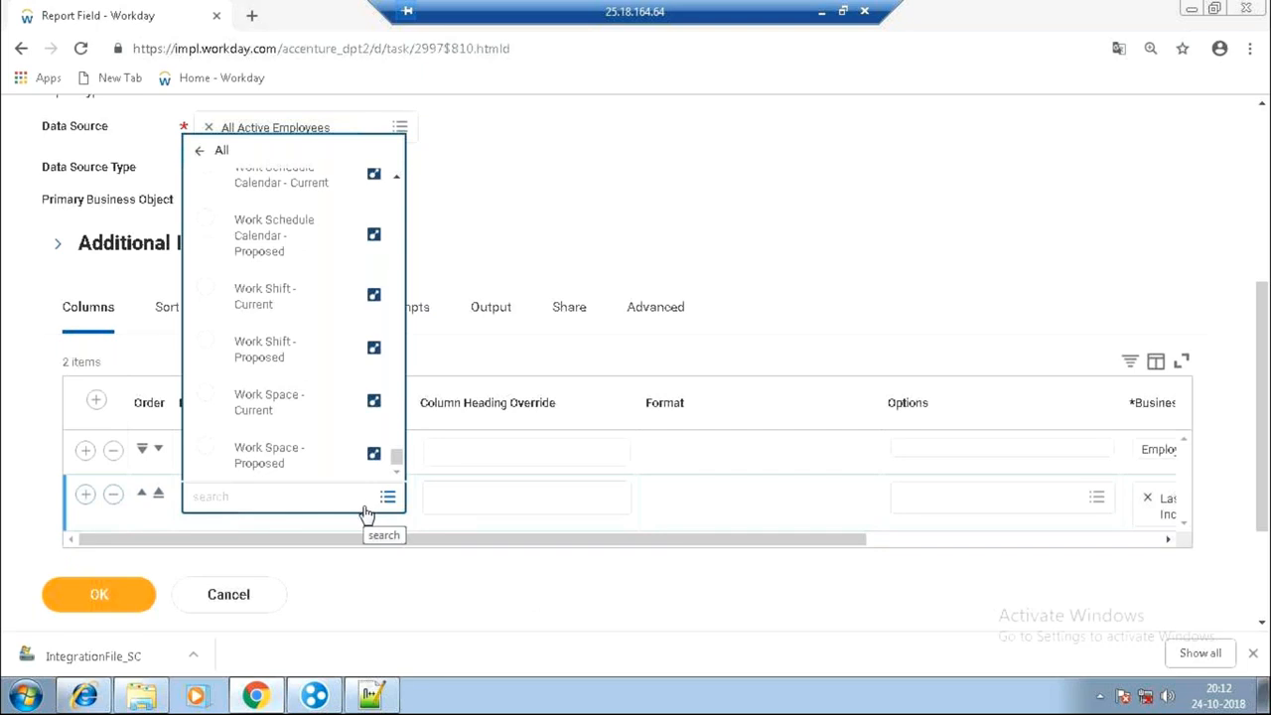
{"action": "left_click", "coordinate": [562, 159]}
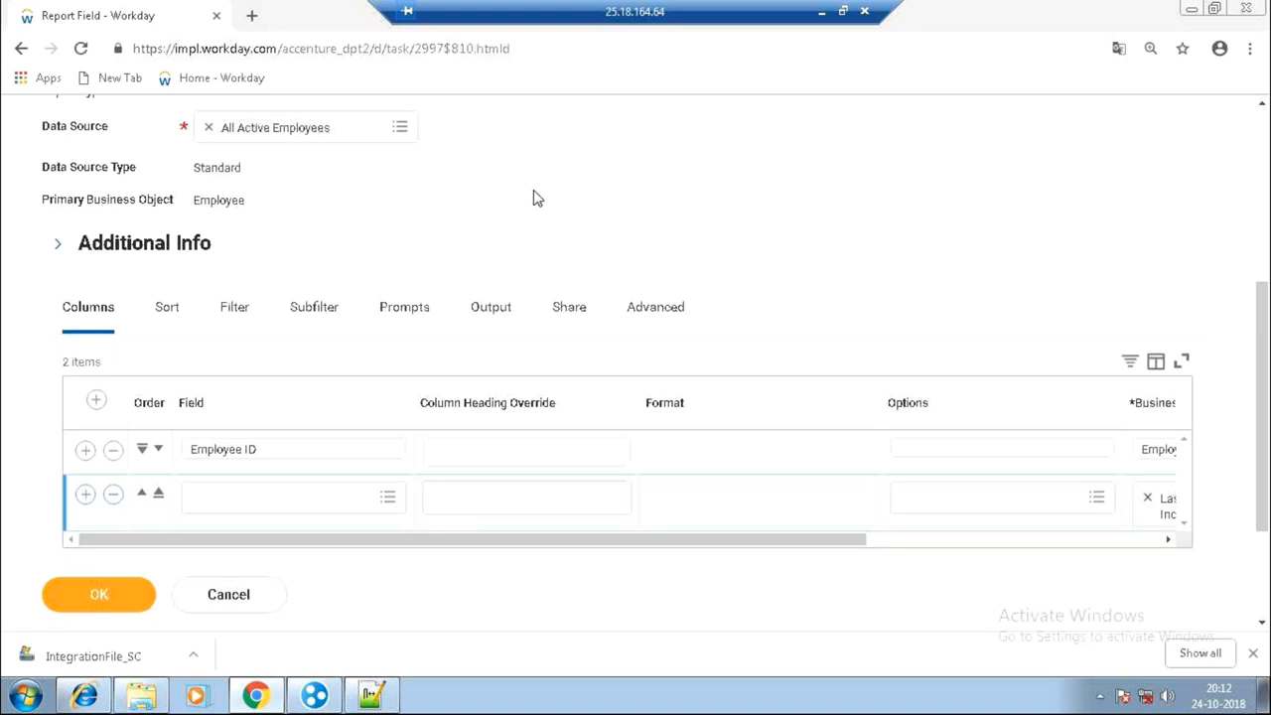
Remove Last Base Pay Increase from row two's business object and search 'first nam', finding nothing.
{"action": "left_click", "coordinate": [931, 544]}
{"action": "left_click", "coordinate": [843, 500]}
{"action": "left_click", "coordinate": [847, 502]}
{"action": "type", "text": "pa"}
{"action": "type", "text": "st nsa"}
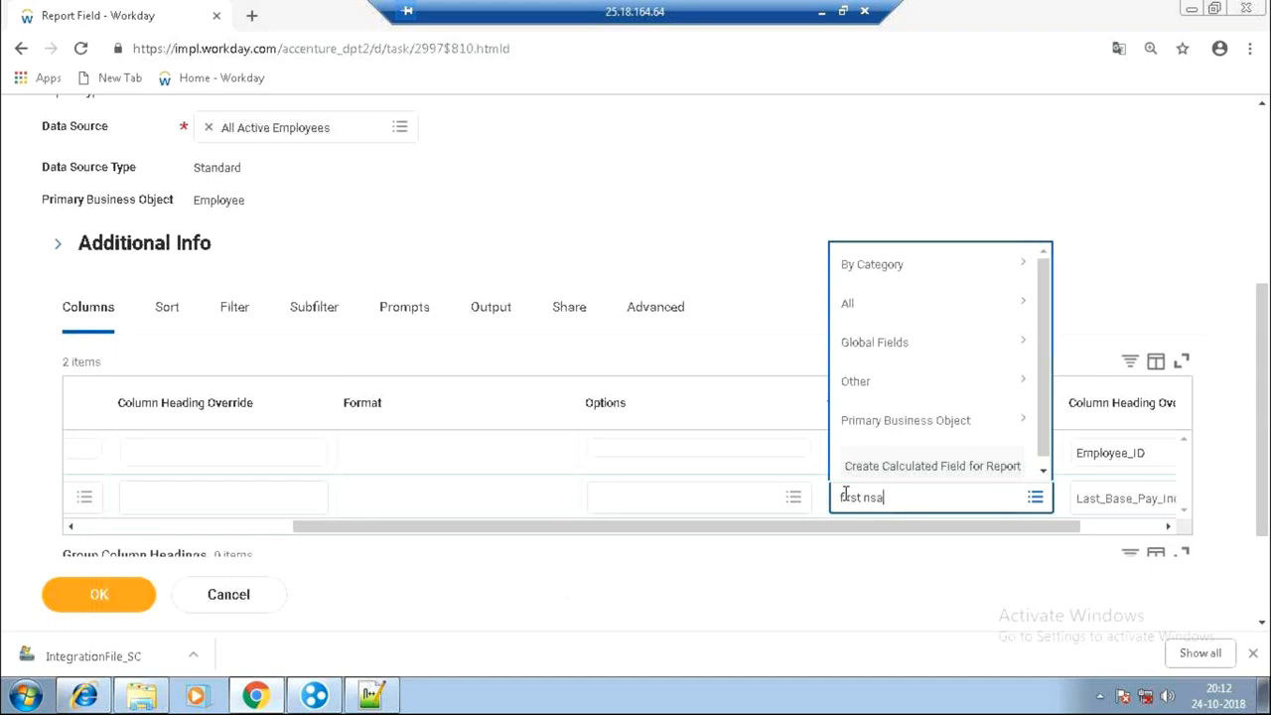
{"action": "key", "text": "BackSpace"}
{"action": "key", "text": "BackSpace"}
{"action": "type", "text": "am"}
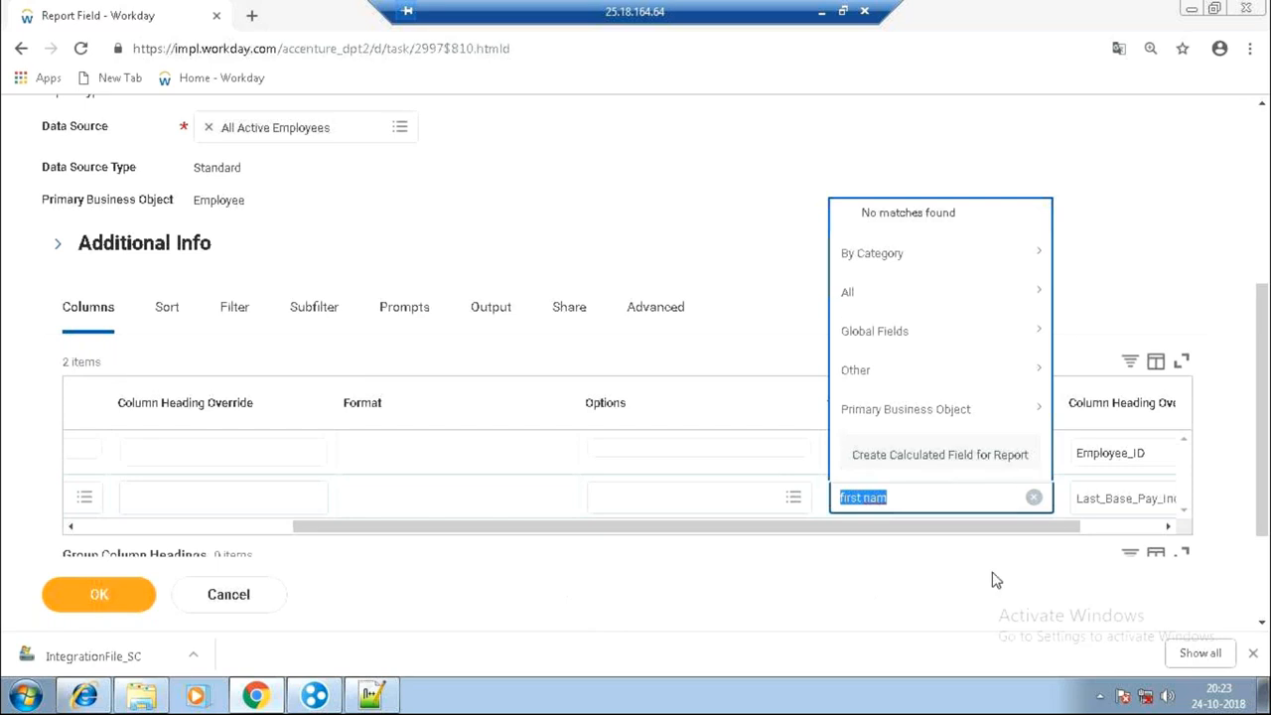
Search 'last pay increase' and set row 2's business object to Last Base Pay Increase.
{"action": "type", "text": "last"}
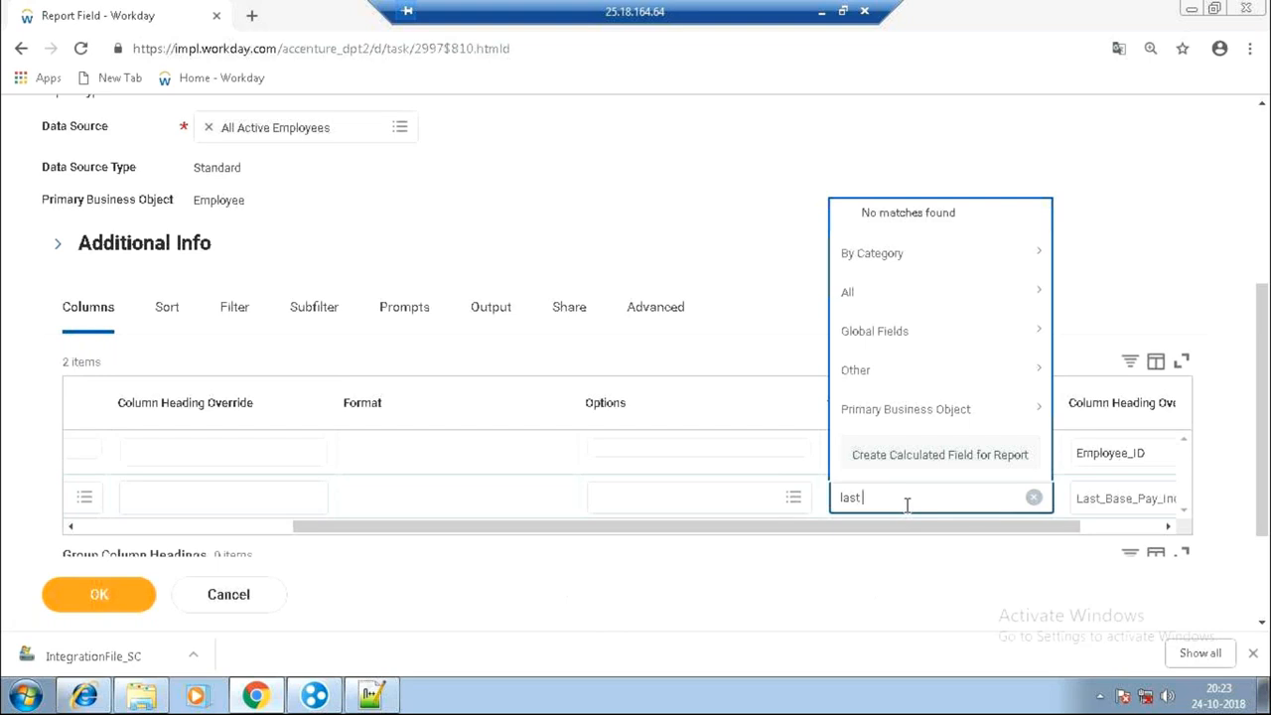
{"action": "type", "text": "pay increase"}
{"action": "key", "text": "Return"}
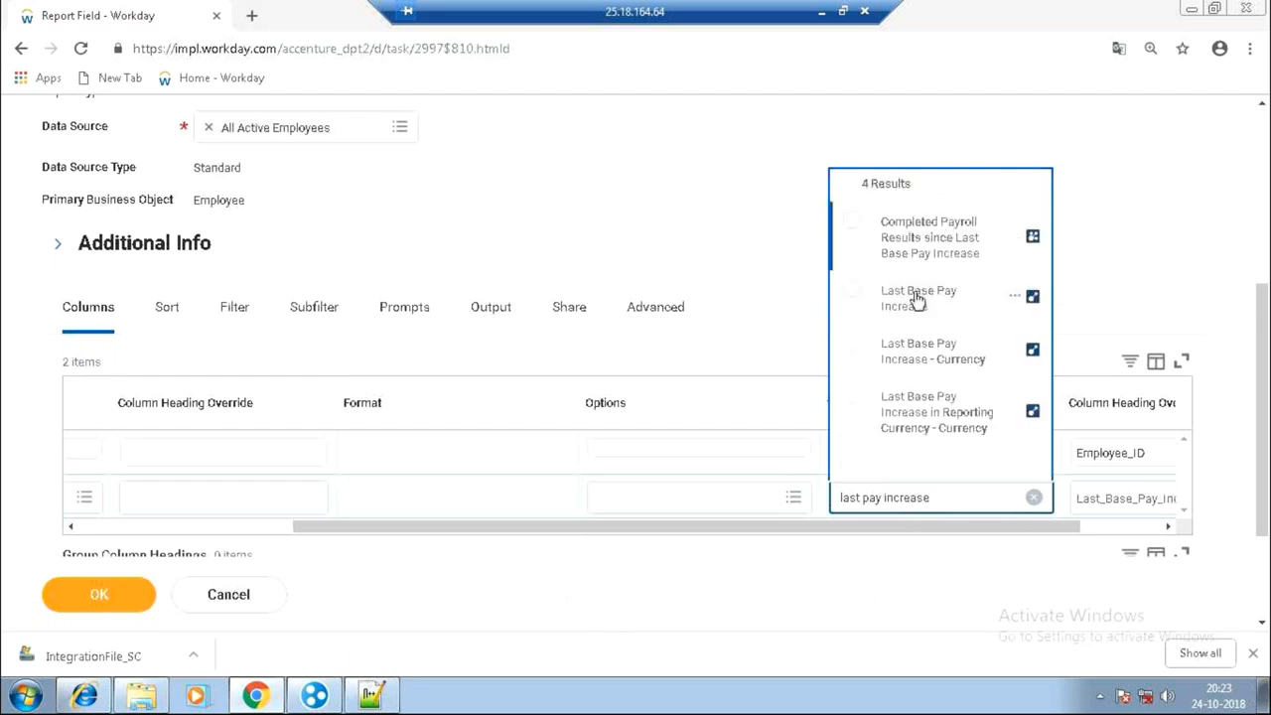
{"action": "left_click", "coordinate": [920, 300]}
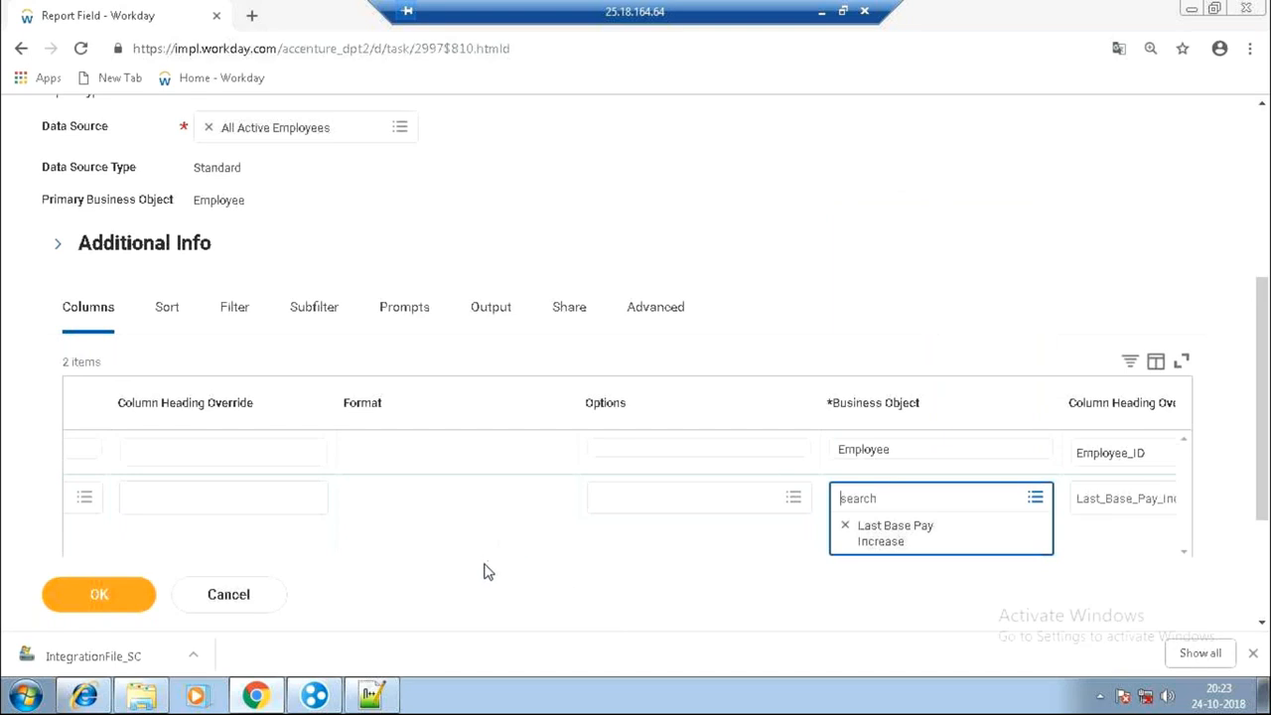
{"action": "left_click", "coordinate": [998, 529]}
{"action": "left_click", "coordinate": [708, 606]}
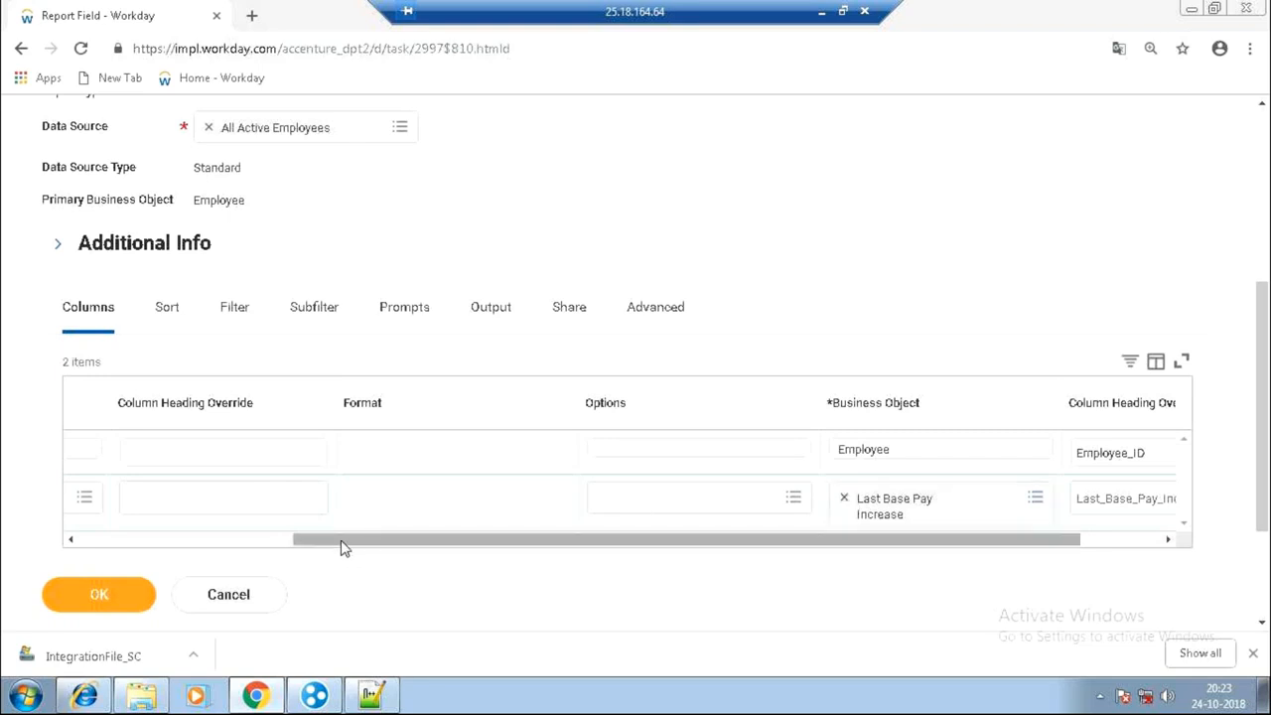
Replace Employee ID with Last Base Pay Increase in the first column row's Field.
{"action": "mouse_move", "coordinate": [108, 493]}
{"action": "left_mouse_down"}
{"action": "mouse_move", "coordinate": [57, 483]}
{"action": "mouse_move", "coordinate": [121, 498]}
{"action": "left_mouse_up"}
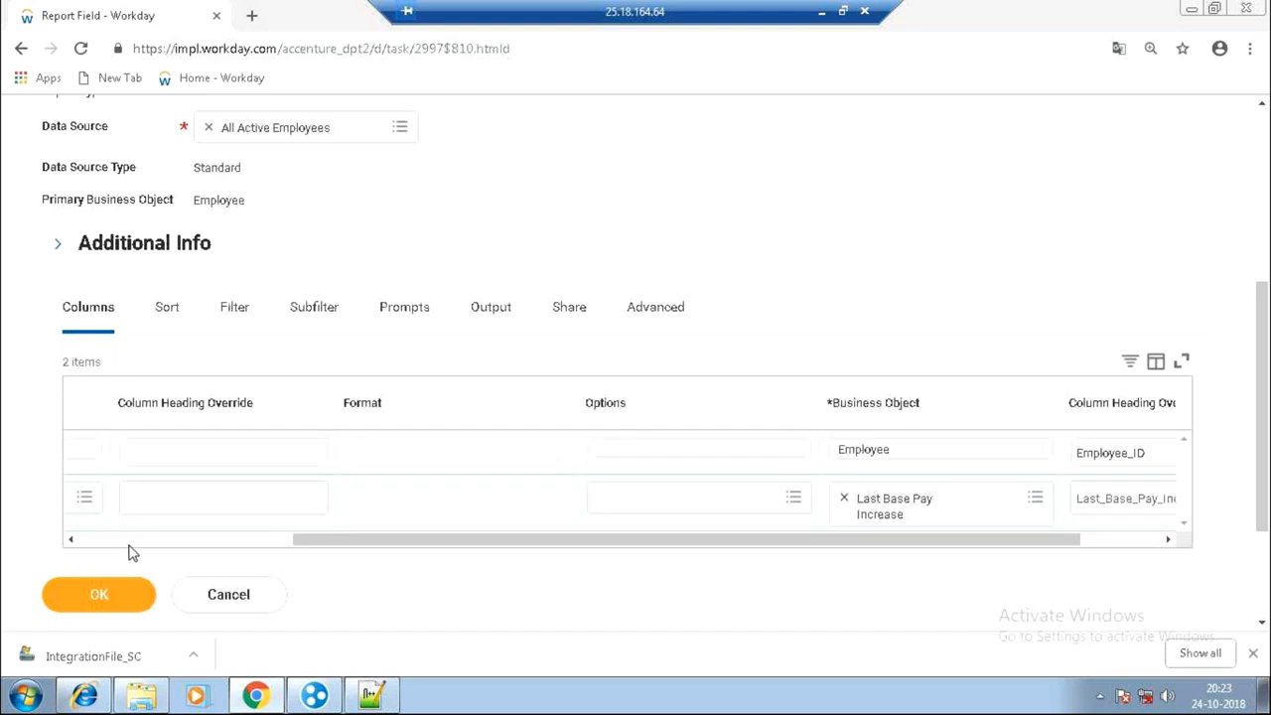
{"action": "left_click", "coordinate": [133, 548]}
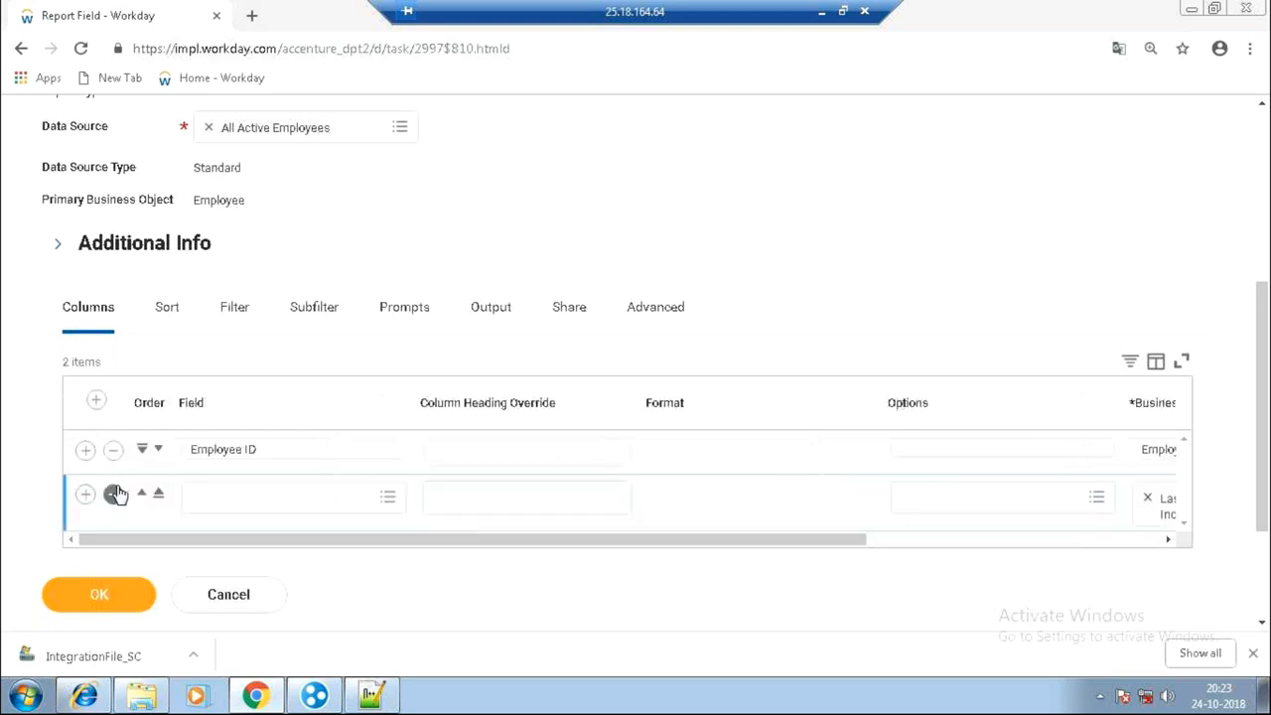
{"action": "left_click", "coordinate": [293, 454]}
{"action": "left_click", "coordinate": [197, 482]}
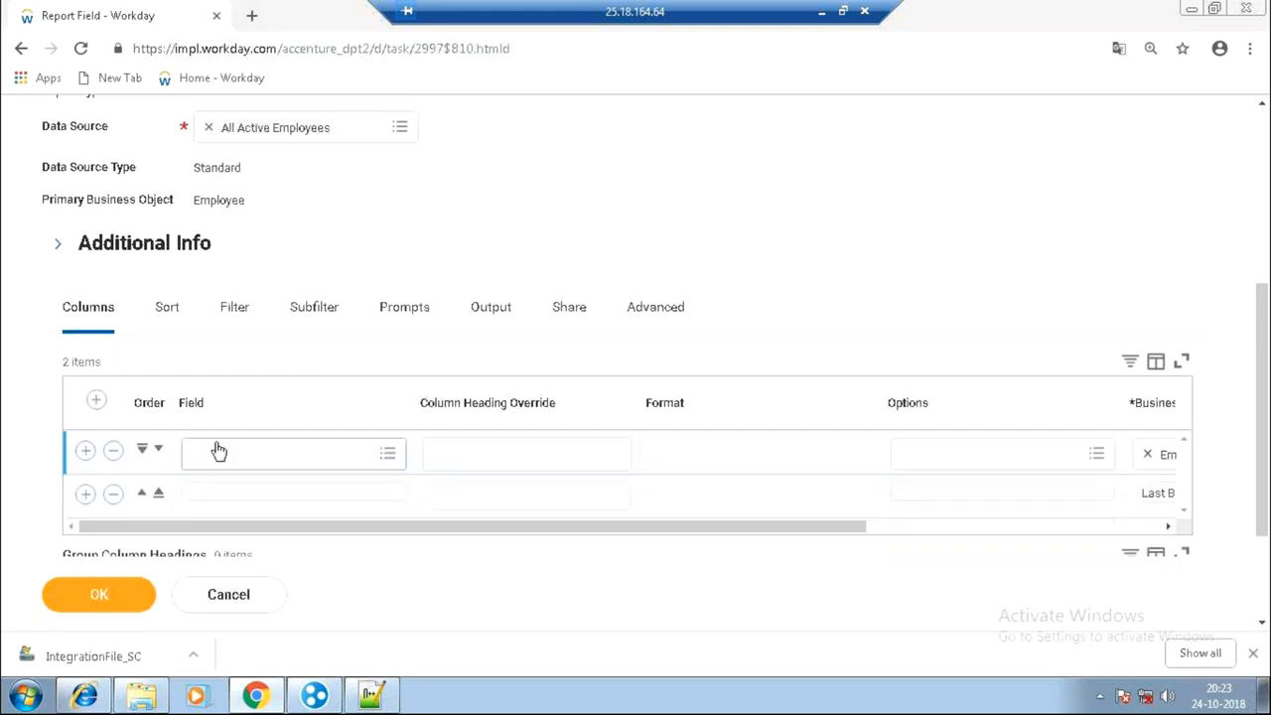
{"action": "left_click", "coordinate": [215, 454]}
{"action": "type", "text": "last ba"}
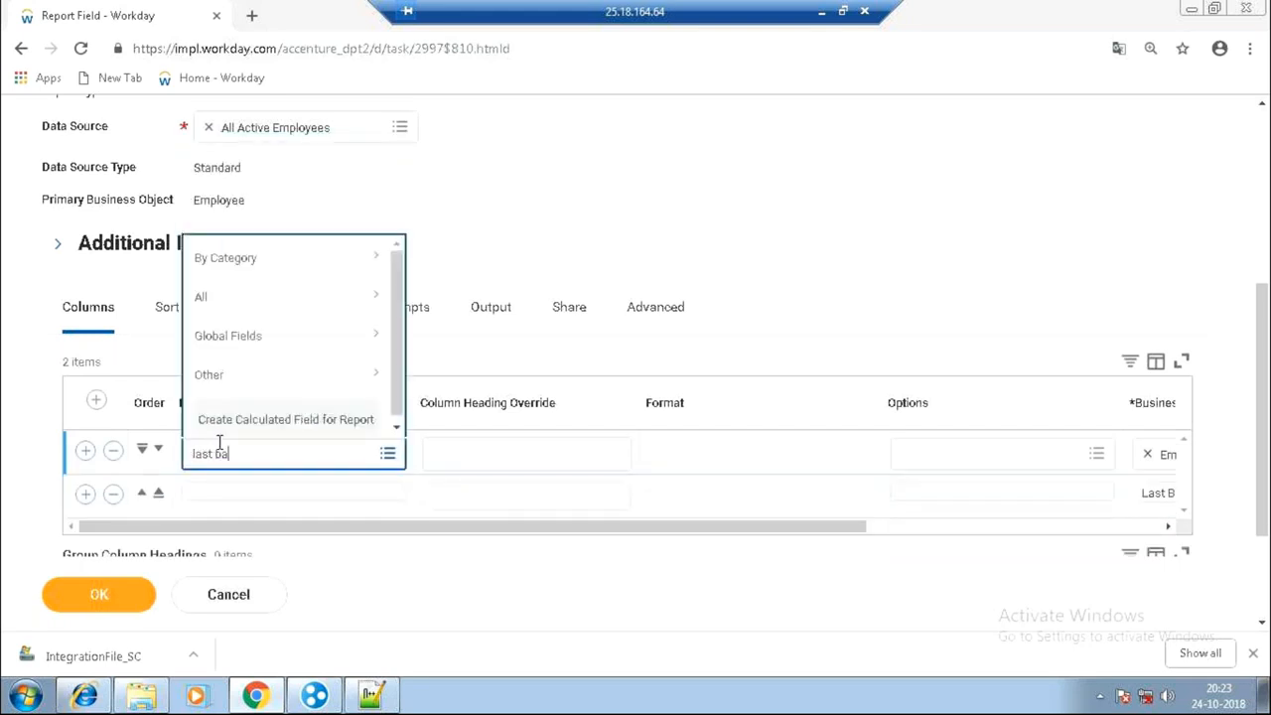
{"action": "type", "text": "se pay incre"}
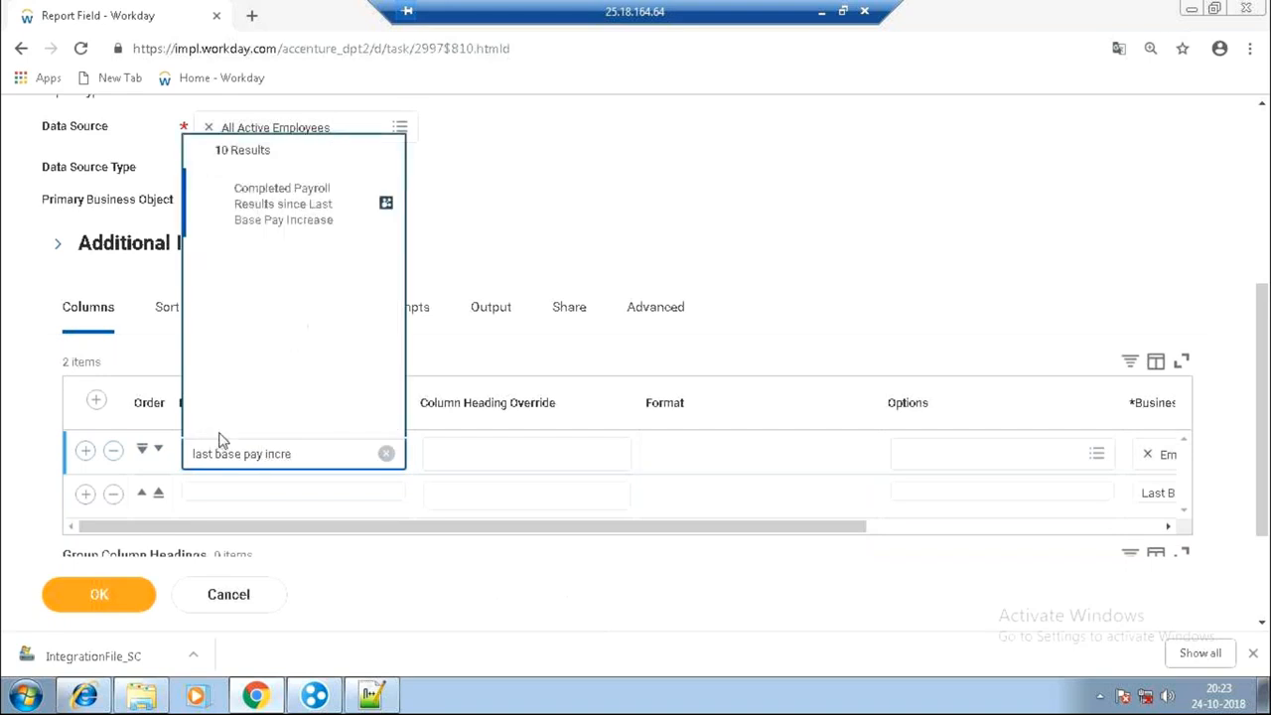
{"action": "left_click", "coordinate": [270, 405]}
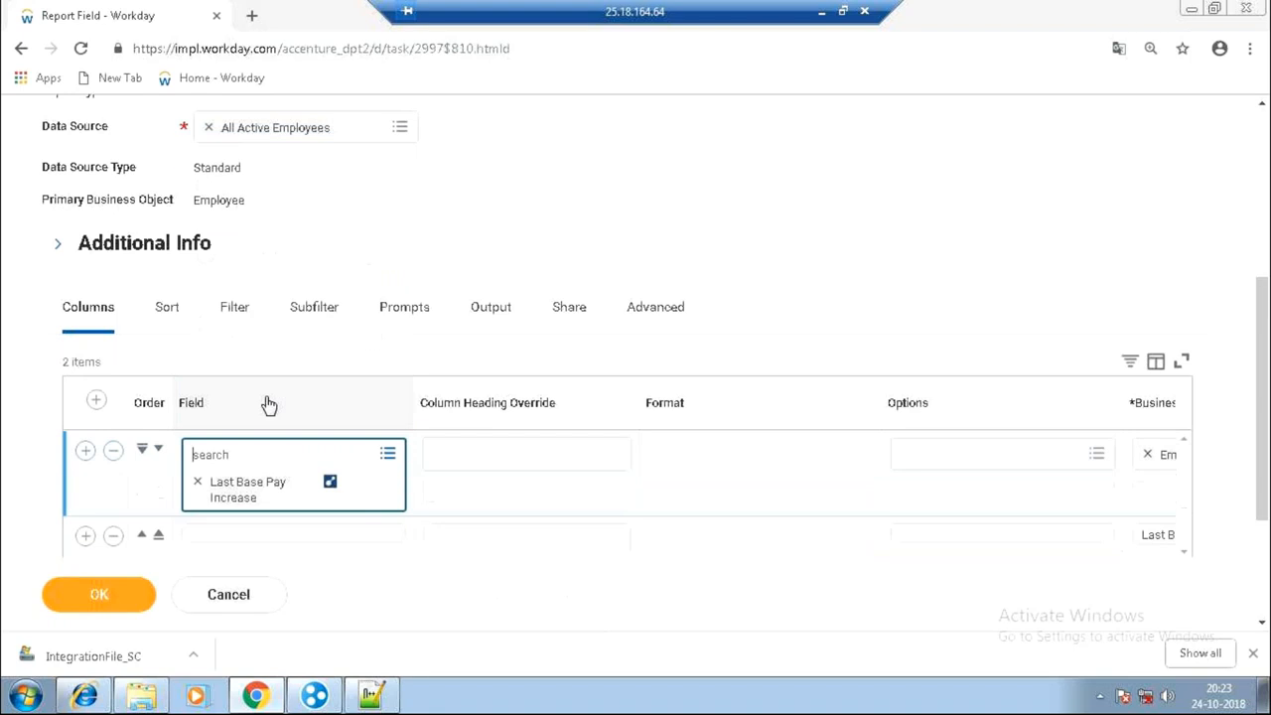
Remove the leftover second column row and save the Test_PrepSession report.
{"action": "left_click", "coordinate": [114, 537]}
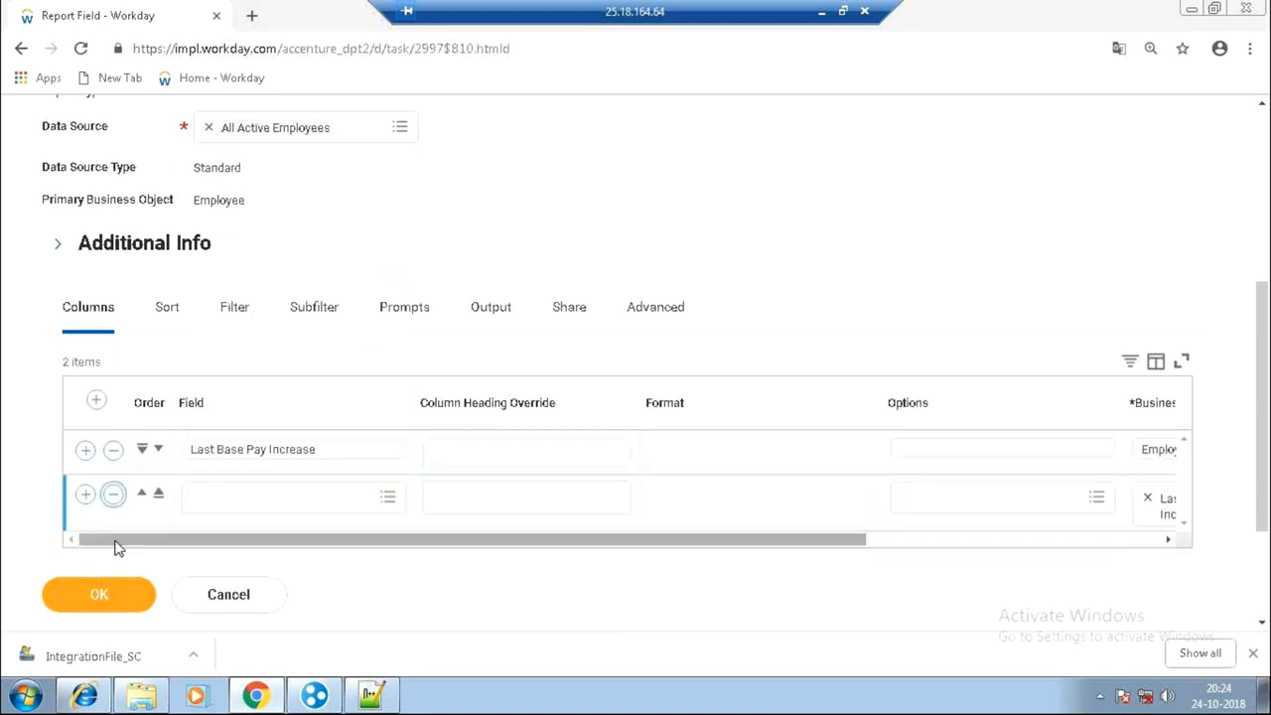
{"action": "left_click", "coordinate": [107, 608]}
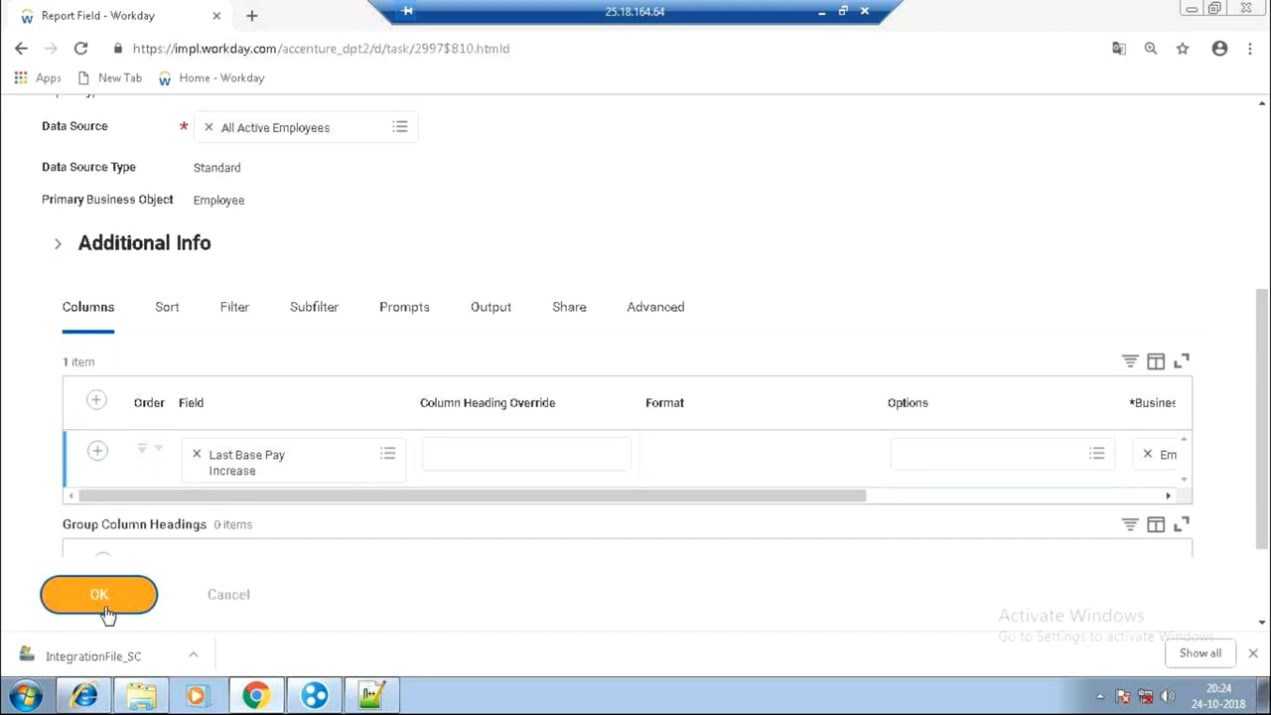
{"action": "left_click", "coordinate": [125, 590]}
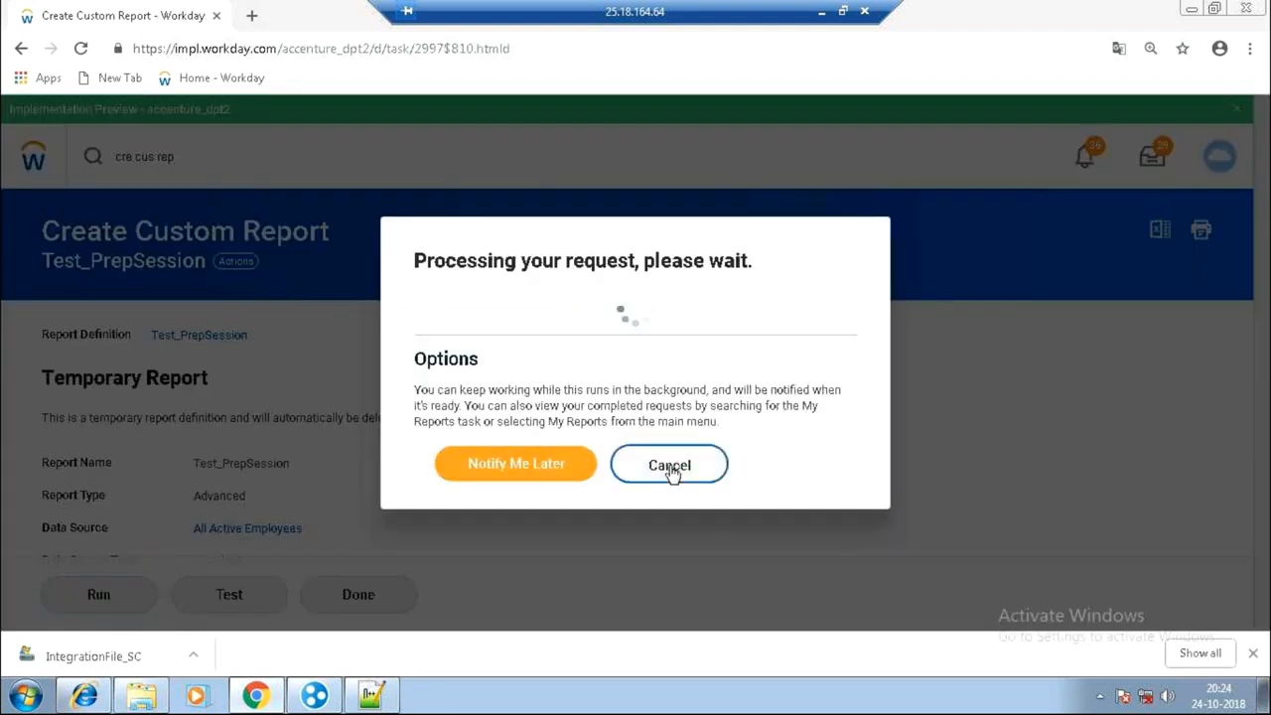
Cancel the full run and test Test_PrepSession, showing 11 Last Base Pay Increase items.
{"action": "left_click", "coordinate": [671, 466]}
{"action": "left_click", "coordinate": [231, 592]}
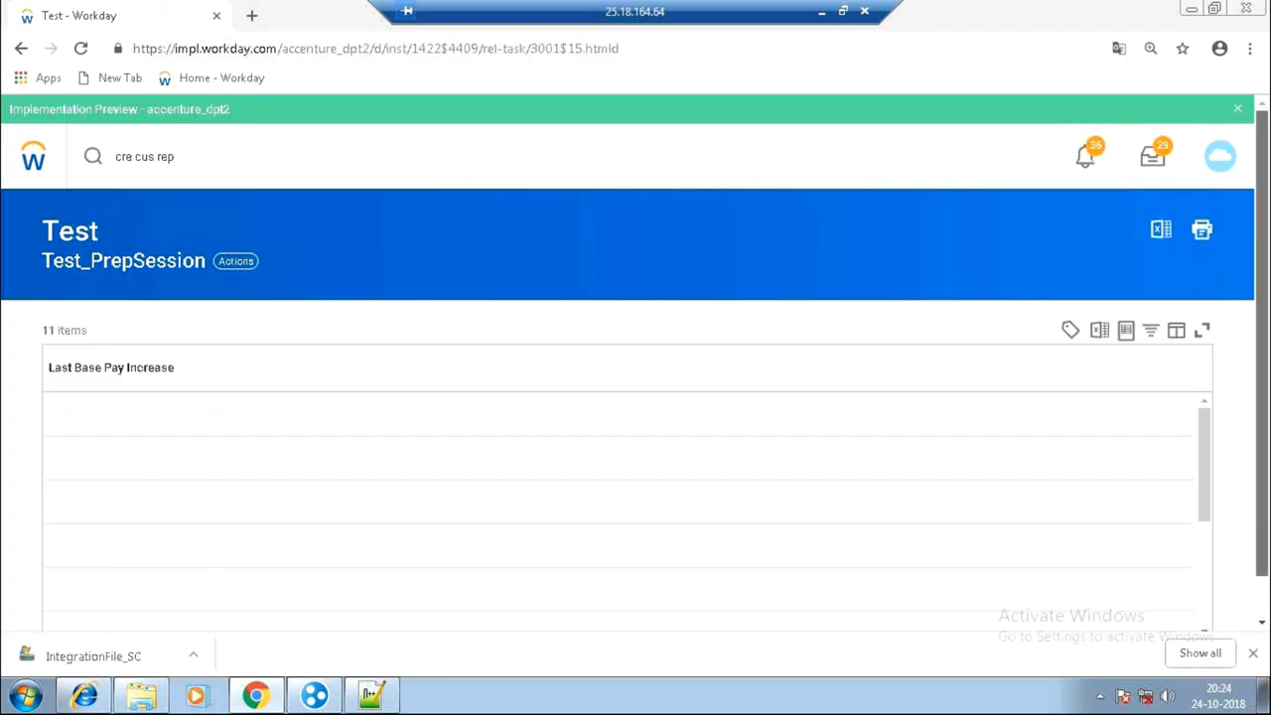
{"action": "left_click_drag", "start_coordinate": [1262, 407], "coordinate": [1204, 588]}
{"action": "mouse_move", "coordinate": [161, 546]}
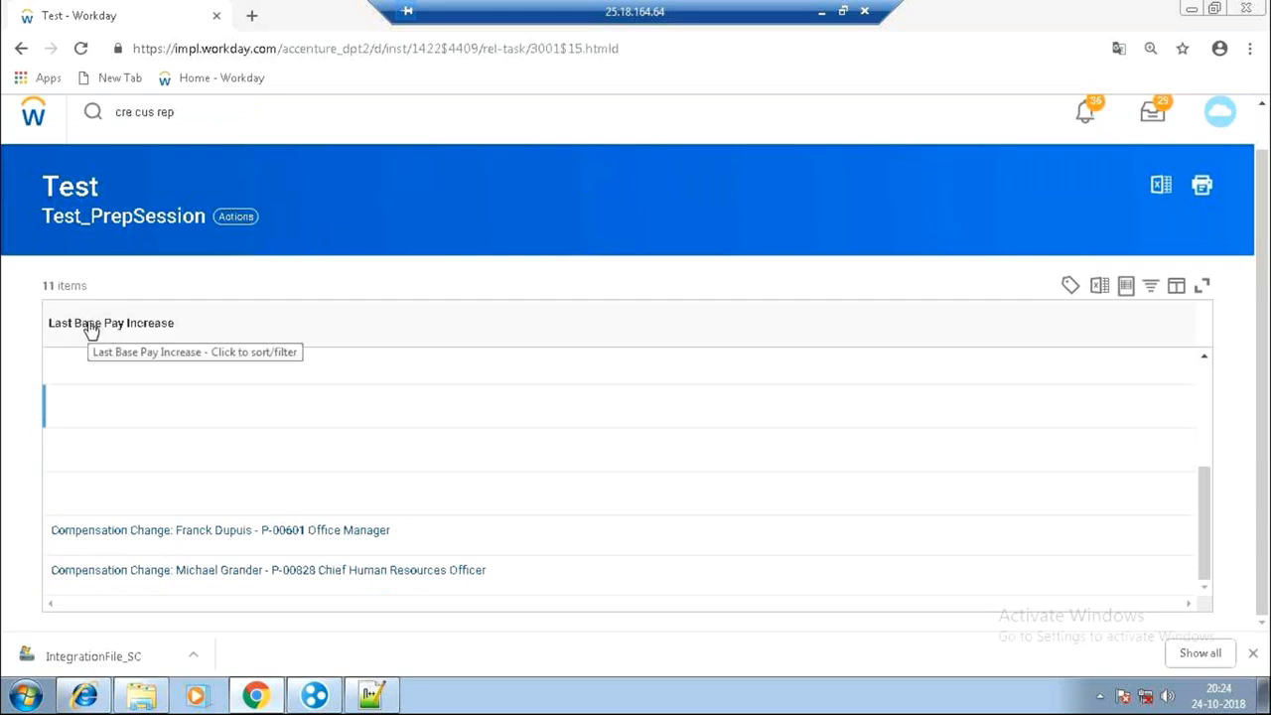
Open a Compensation Change event (Merit: 2018 Merit Review) and review its Process details.
{"action": "left_click", "coordinate": [175, 543]}
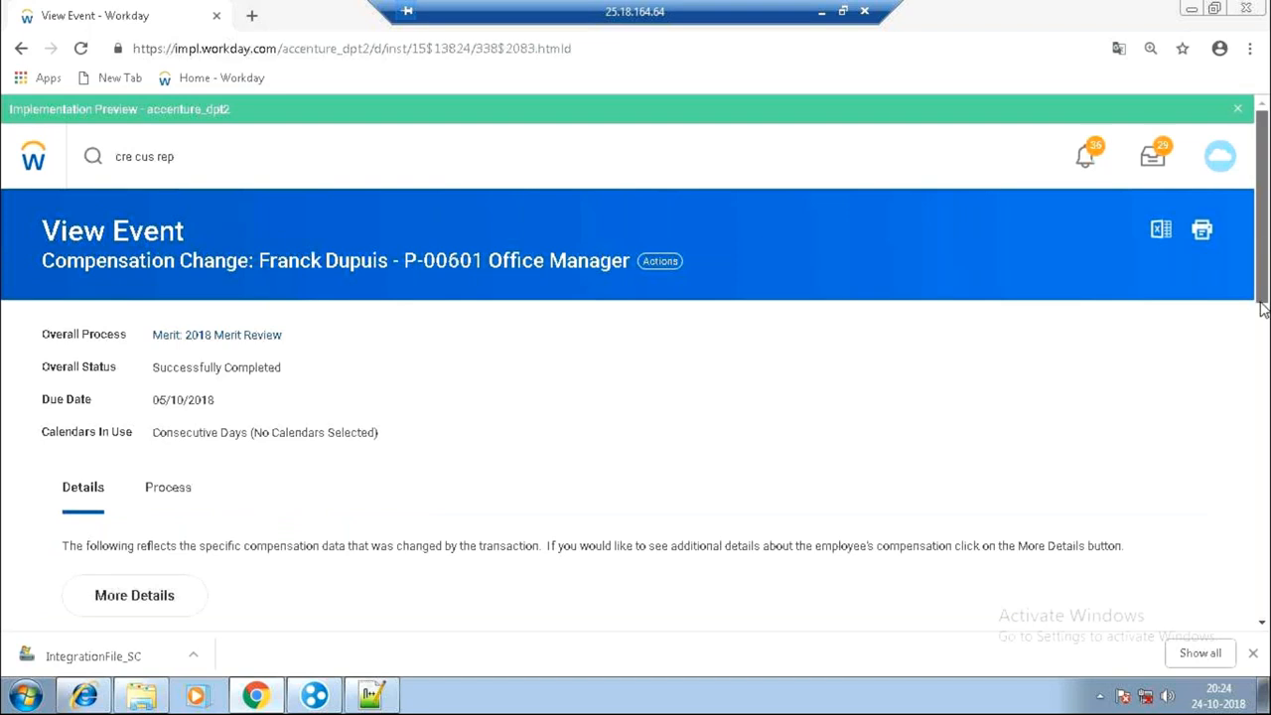
{"action": "scroll", "coordinate": [1262, 314], "scroll_direction": "down", "scroll_amount": 2}
{"action": "scroll", "coordinate": [1263, 318], "scroll_direction": "down", "scroll_amount": 2}
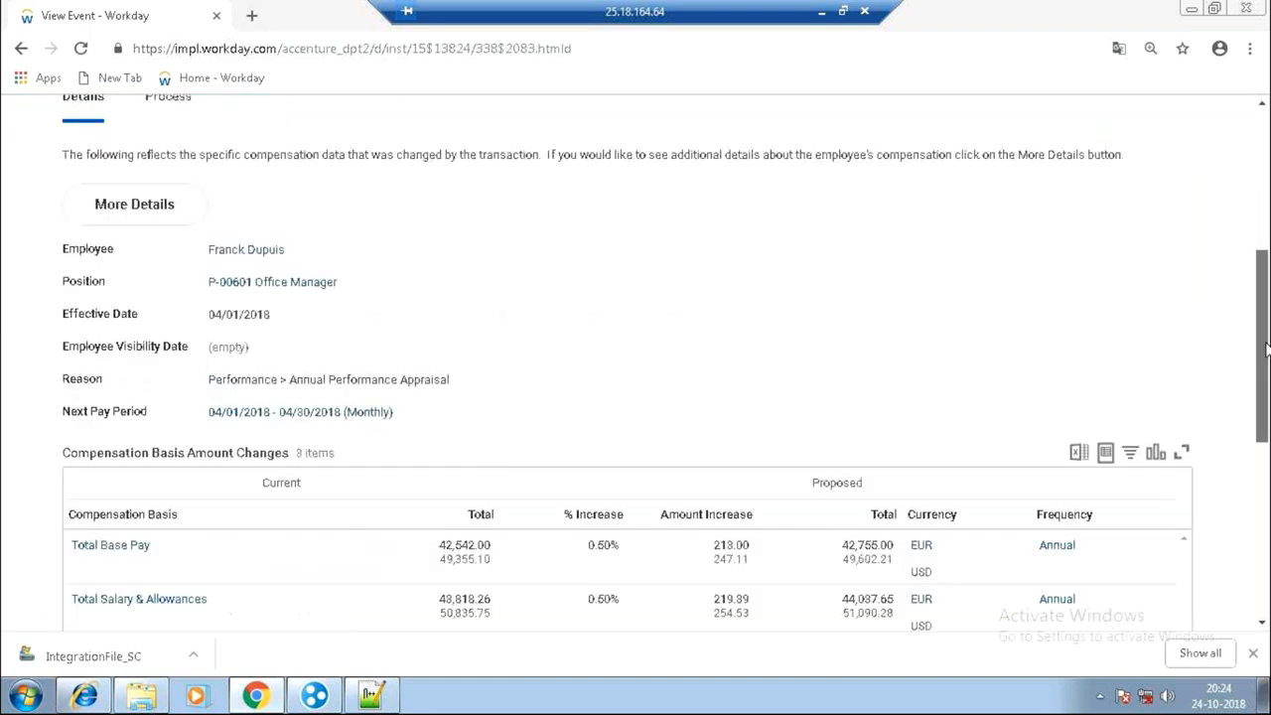
{"action": "left_click_drag", "start_coordinate": [1266, 345], "coordinate": [1254, 237]}
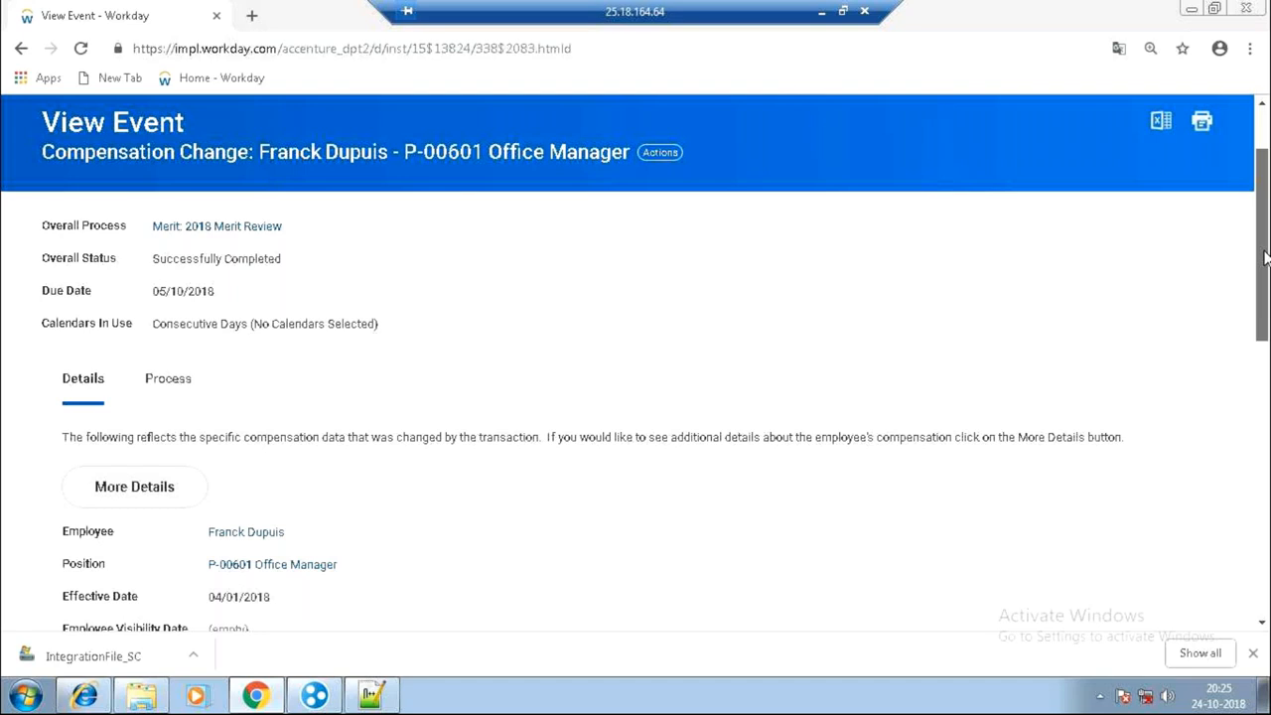
{"action": "left_click_drag", "start_coordinate": [1264, 258], "coordinate": [1265, 186]}
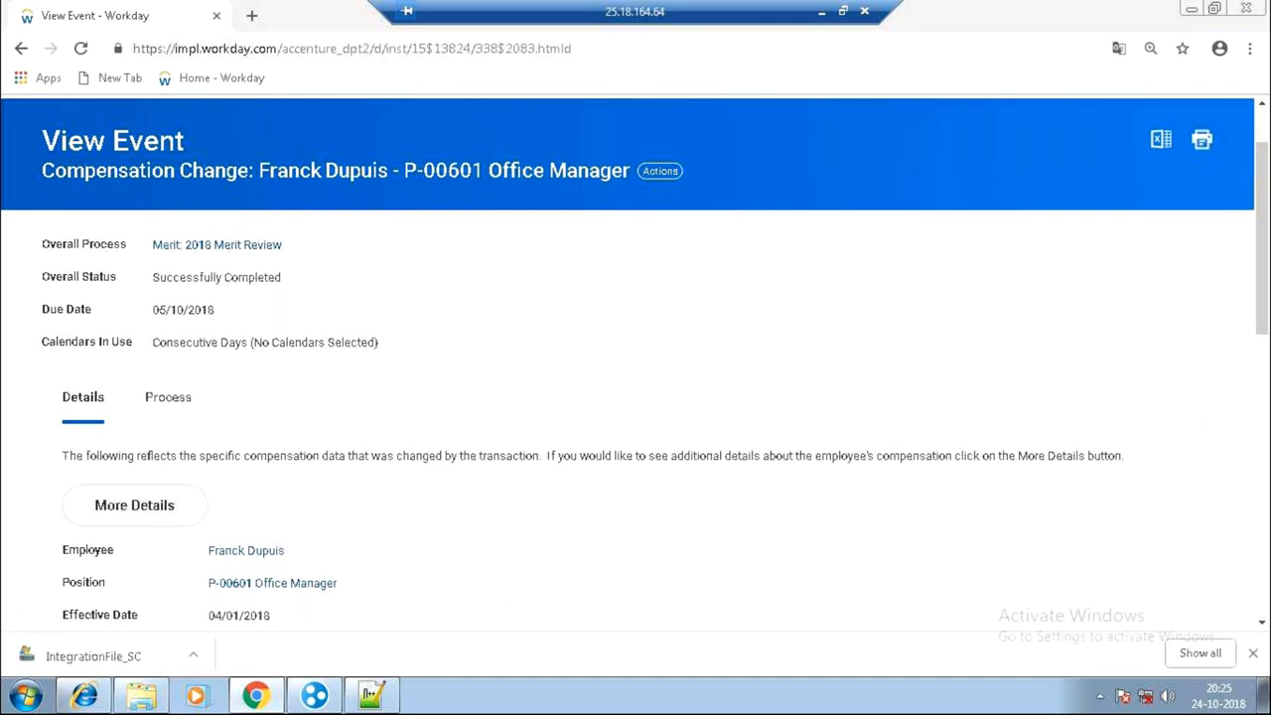
{"action": "left_click", "coordinate": [1265, 379]}
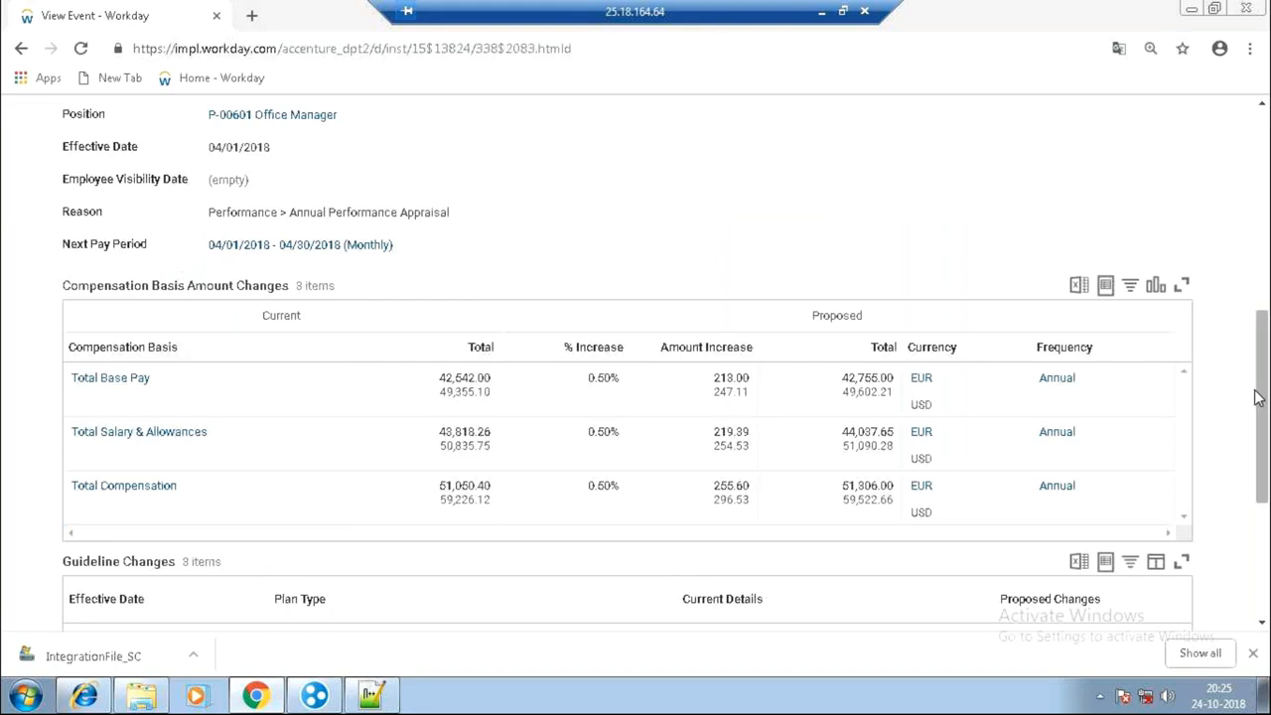
{"action": "left_click", "coordinate": [1266, 223]}
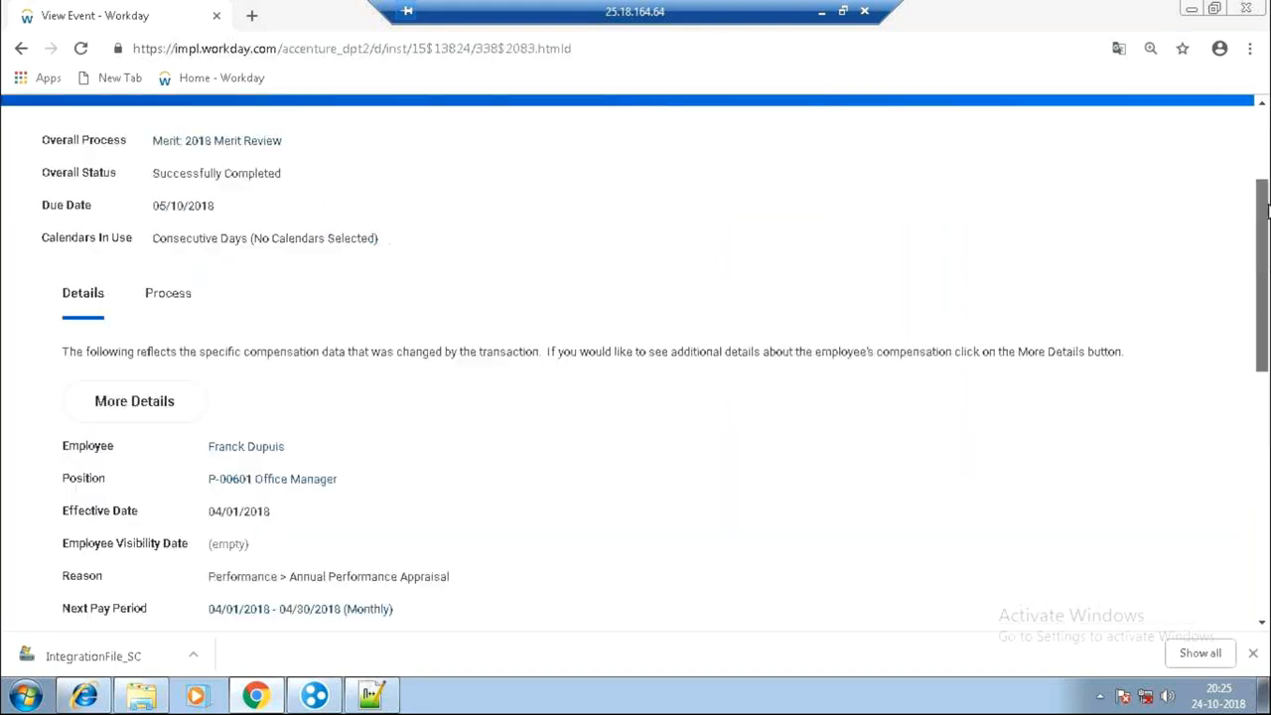
{"action": "scroll", "coordinate": [1266, 209], "scroll_direction": "up", "scroll_amount": 2}
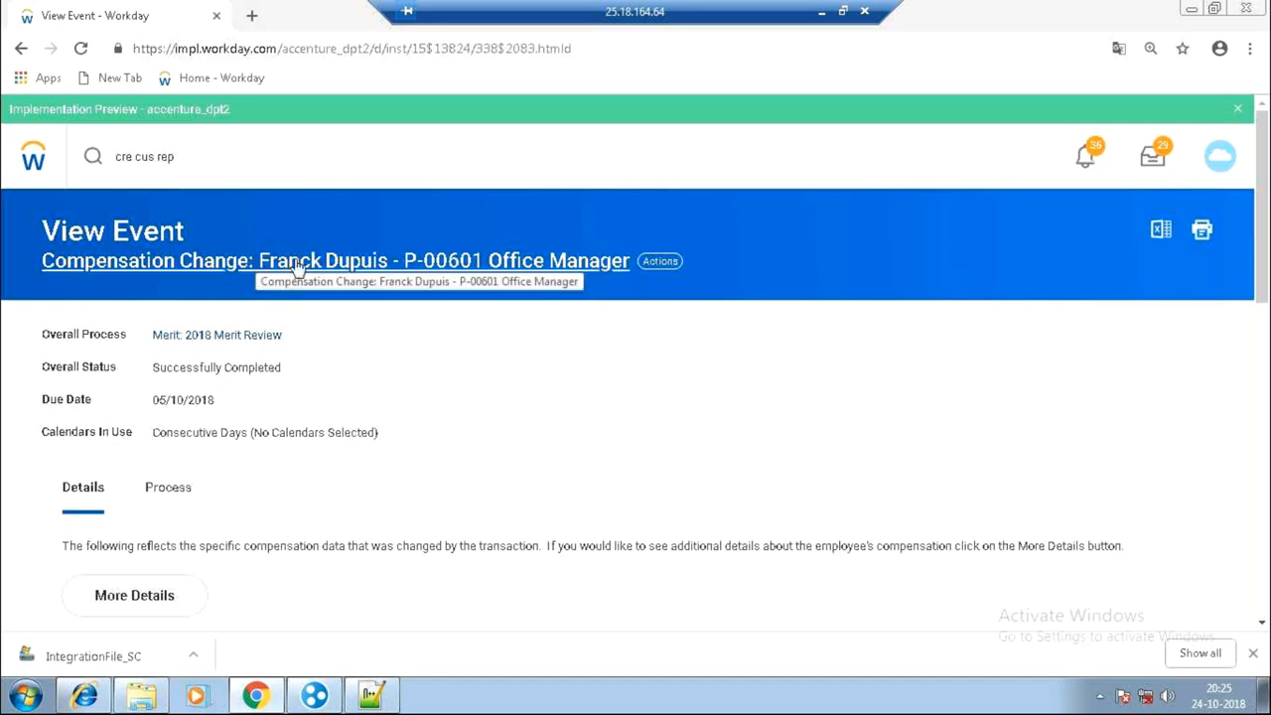
{"action": "left_click", "coordinate": [178, 513]}
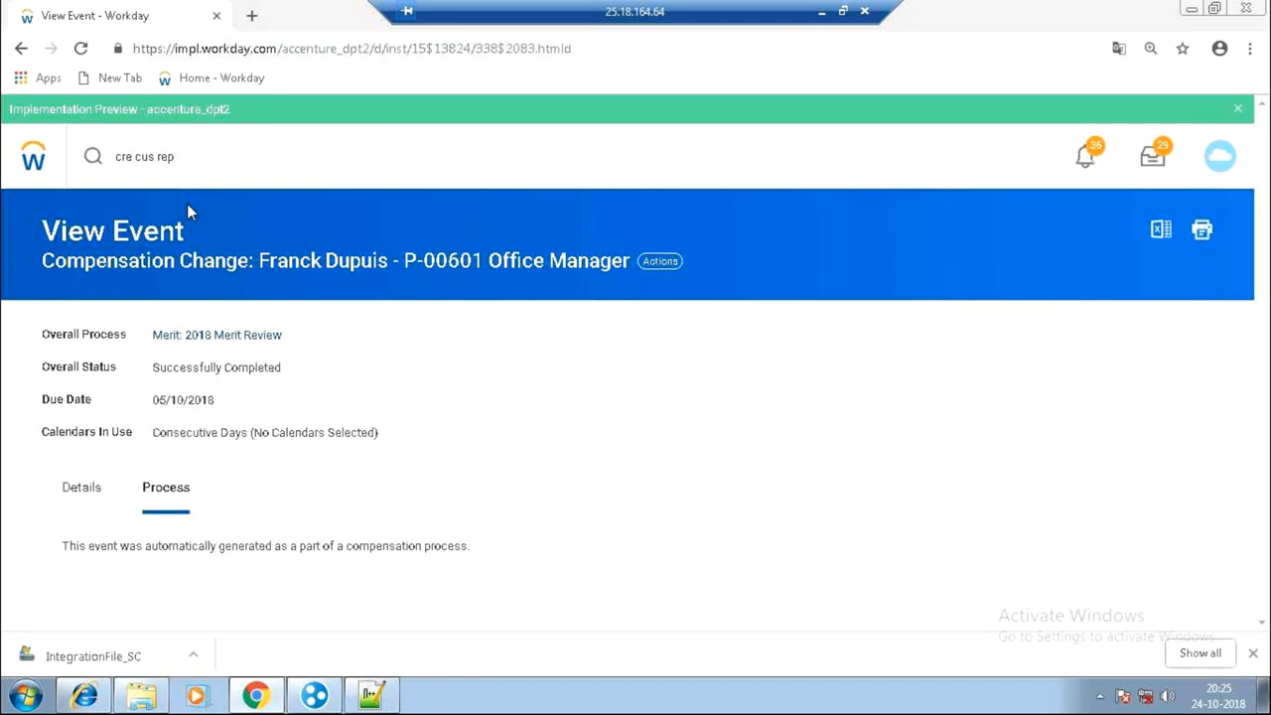
{"action": "left_click", "coordinate": [87, 489]}
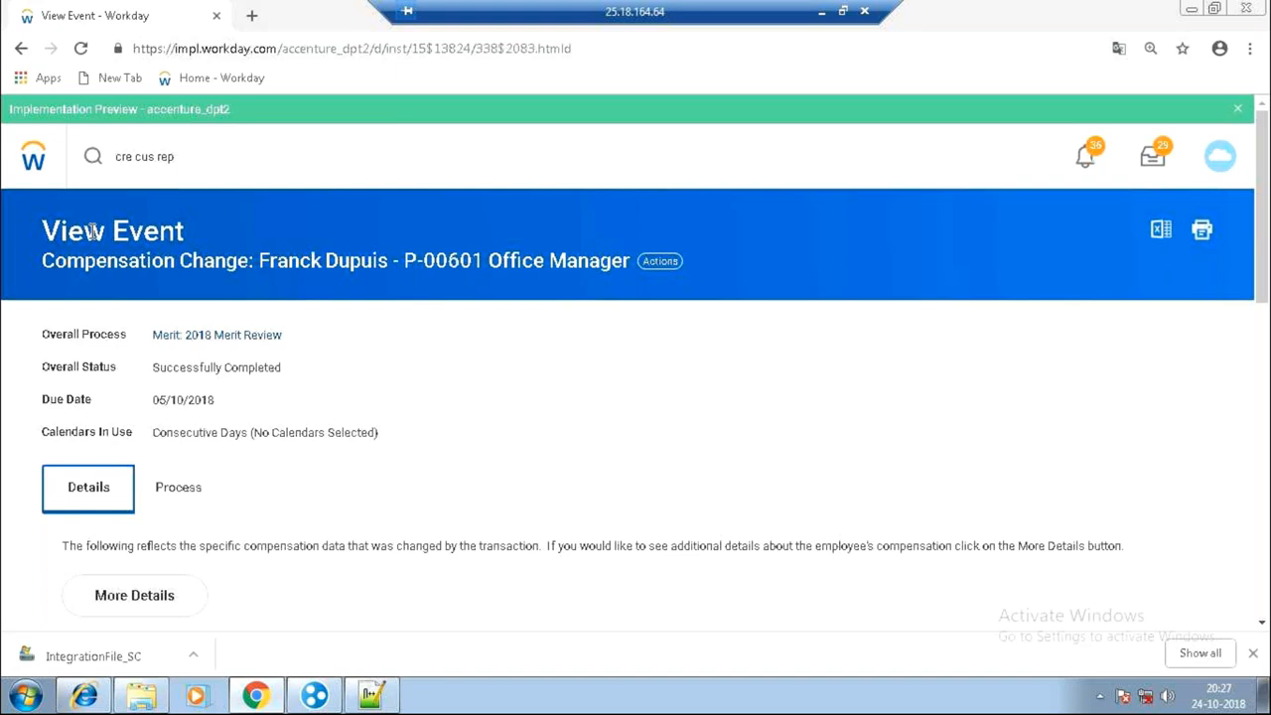
Search 'integration system', filter to Integrations, and scroll down to Integration System_SC.
{"action": "left_click", "coordinate": [187, 156]}
{"action": "double_click", "coordinate": [187, 157]}
{"action": "triple_click", "coordinate": [188, 157]}
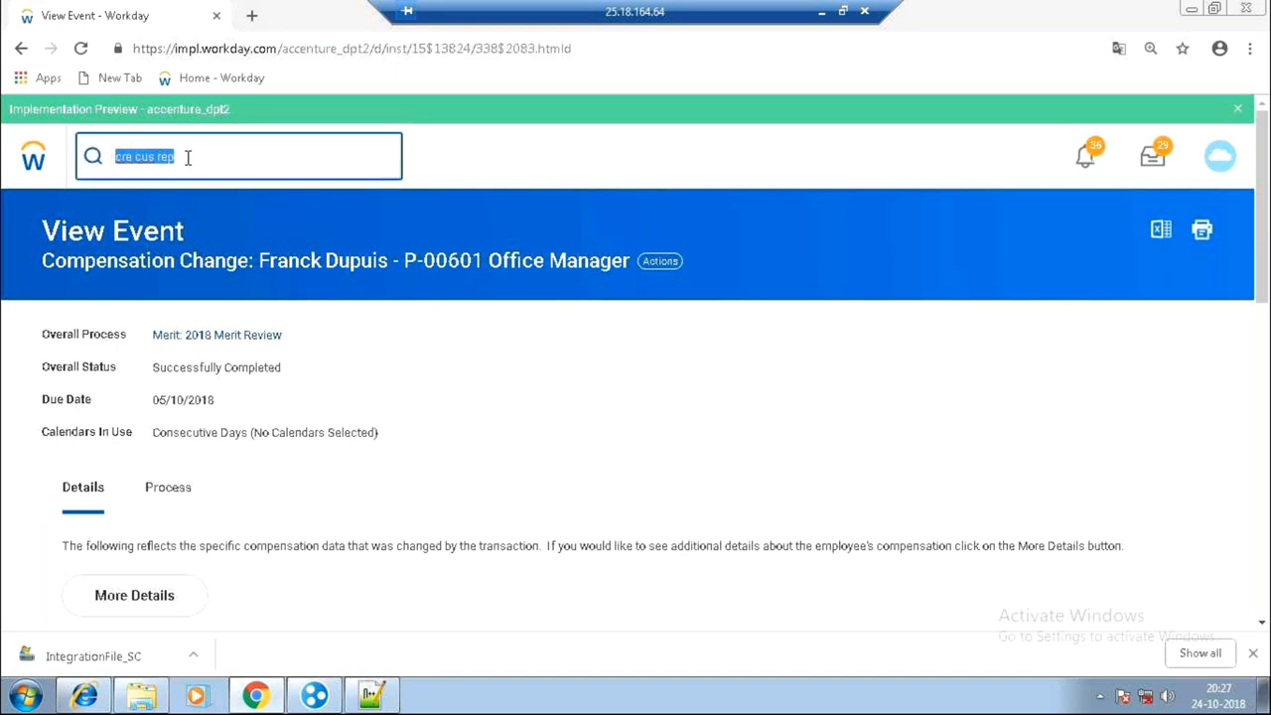
{"action": "type", "text": "integration system"}
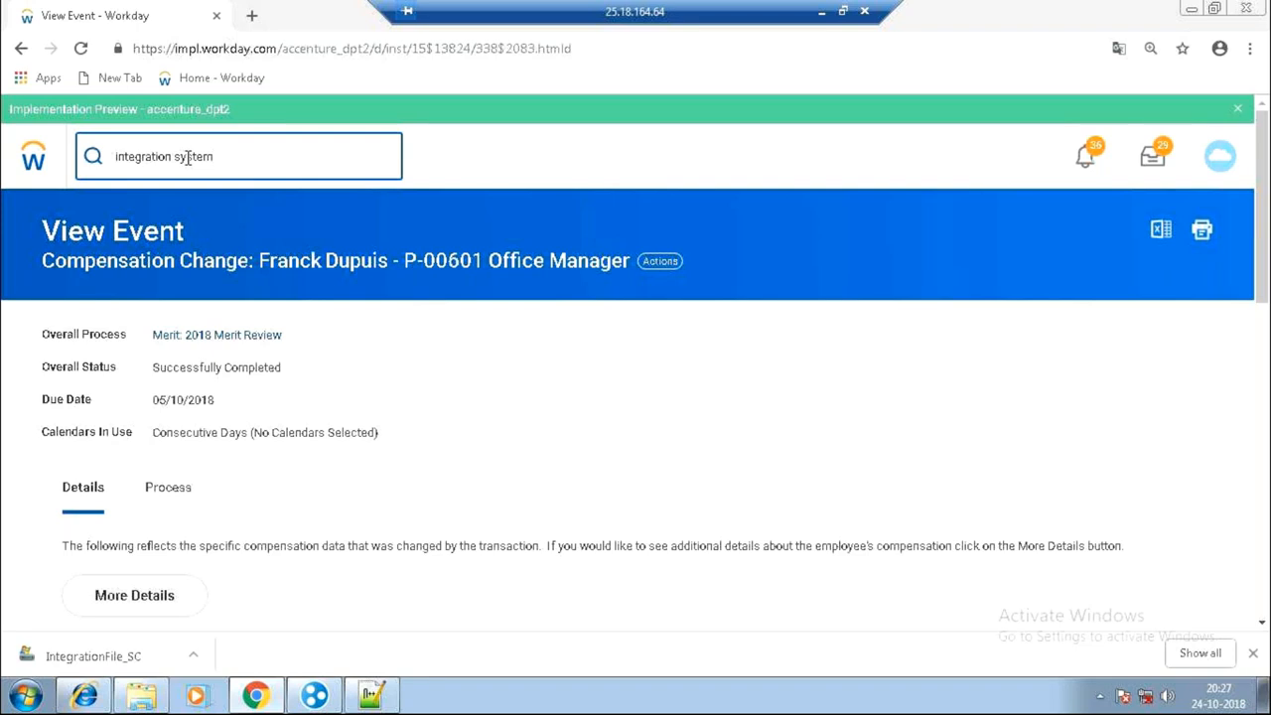
{"action": "key", "text": "Return"}
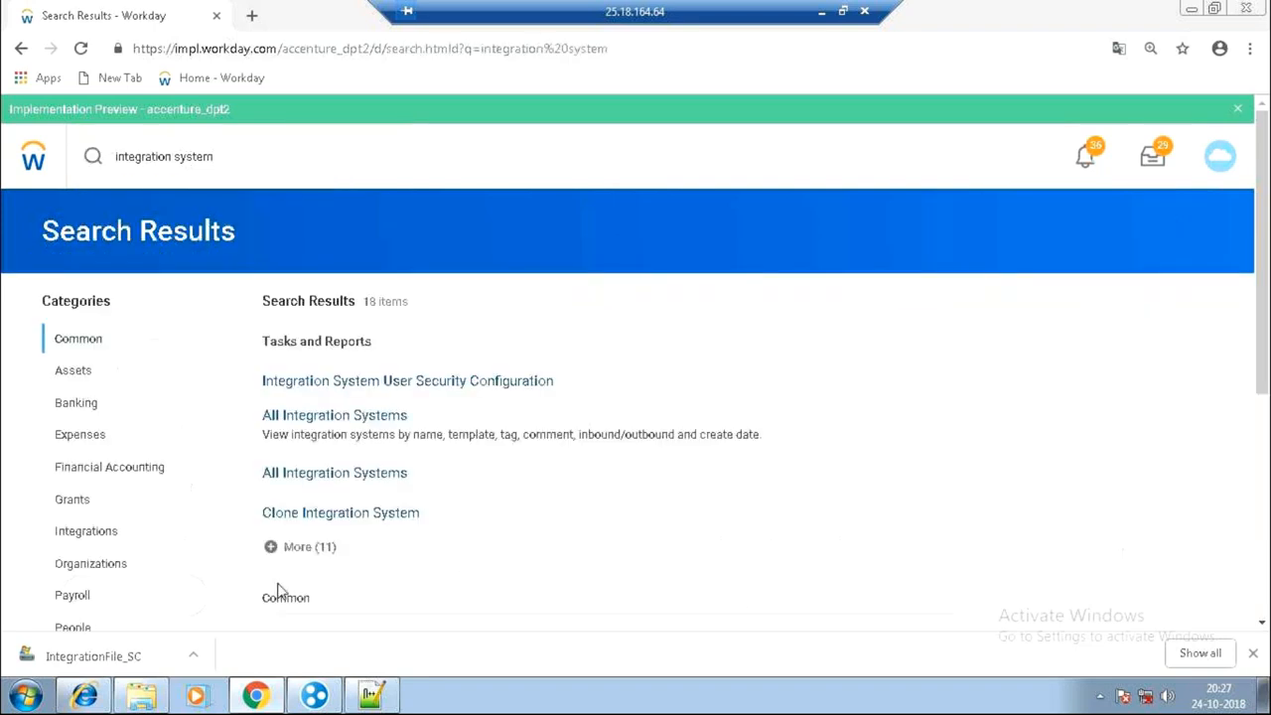
{"action": "left_click", "coordinate": [96, 537]}
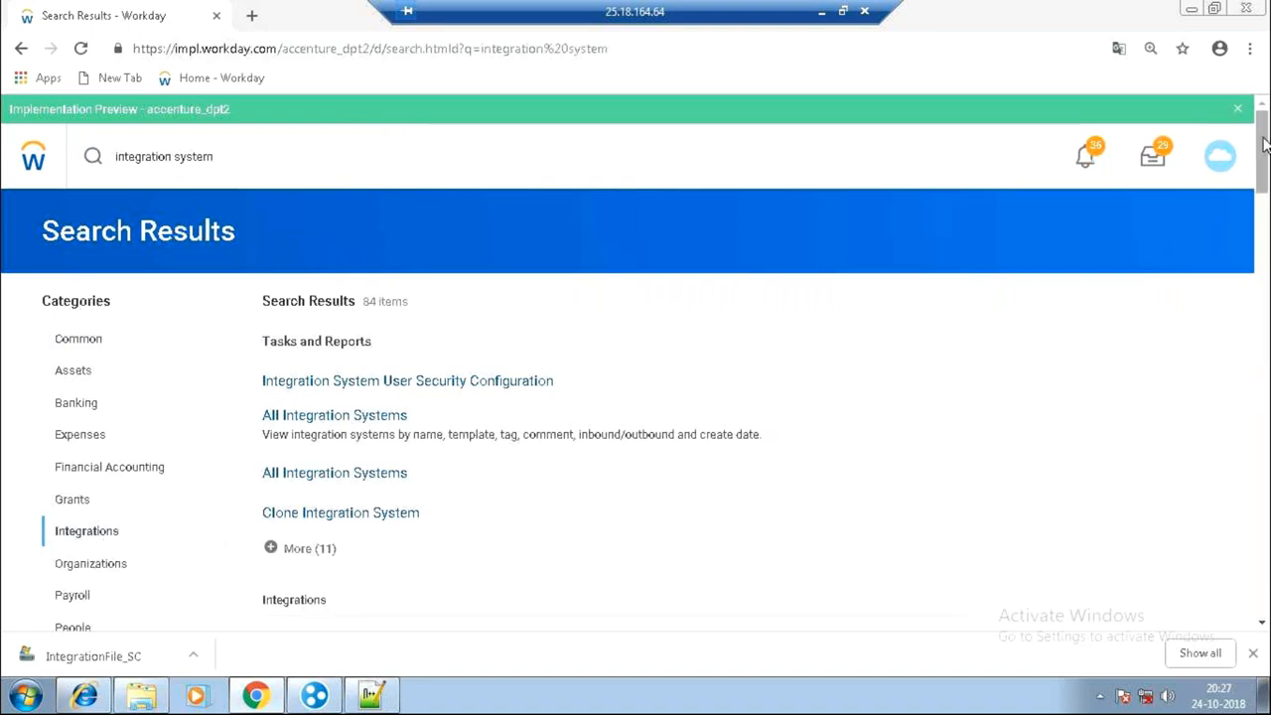
{"action": "left_click_drag", "start_coordinate": [1264, 146], "coordinate": [1263, 312]}
{"action": "left_click_drag", "start_coordinate": [1261, 313], "coordinate": [1262, 295]}
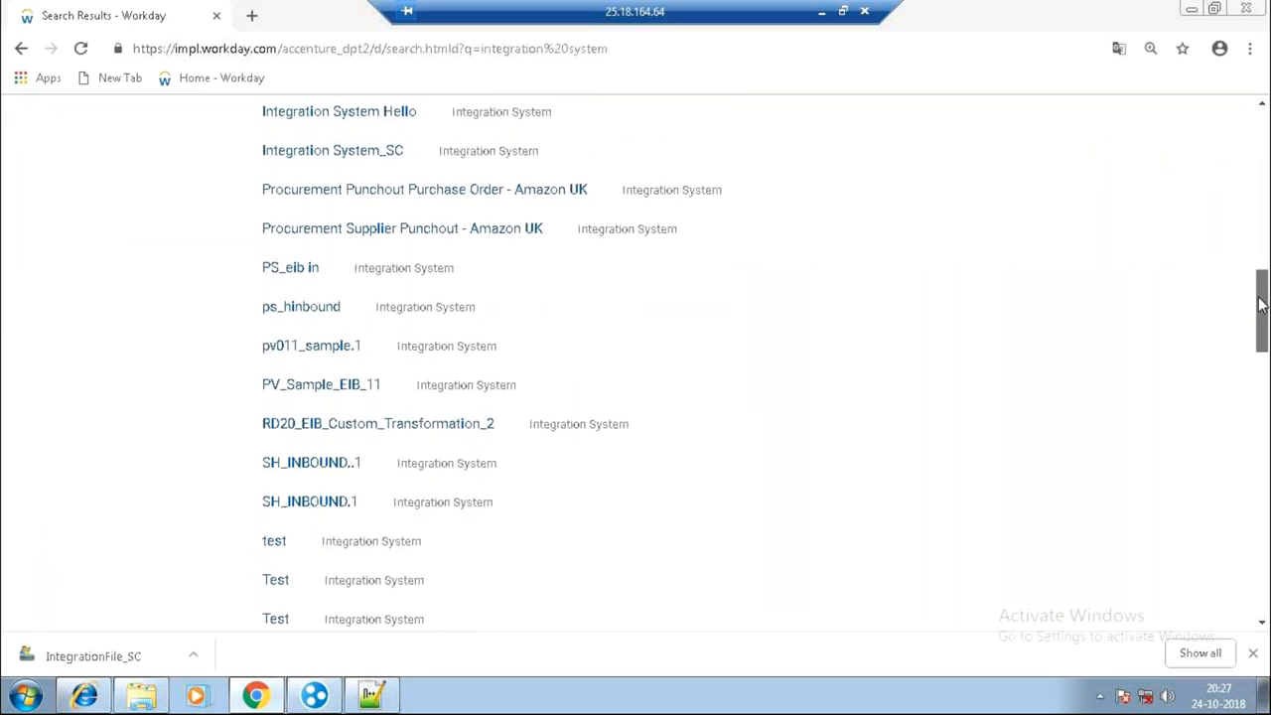
Open Integration System_SC and launch its Actions > Integration > Launch / Schedule task.
{"action": "left_click", "coordinate": [328, 162]}
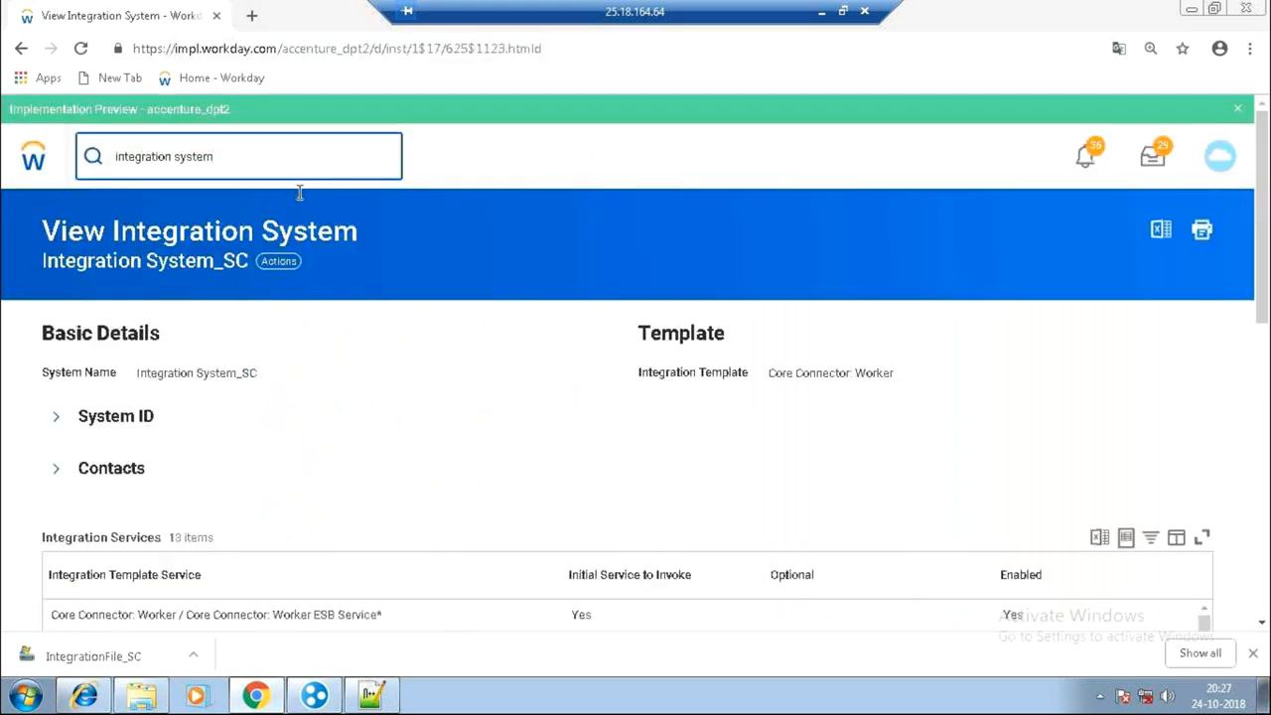
{"action": "left_click", "coordinate": [268, 268]}
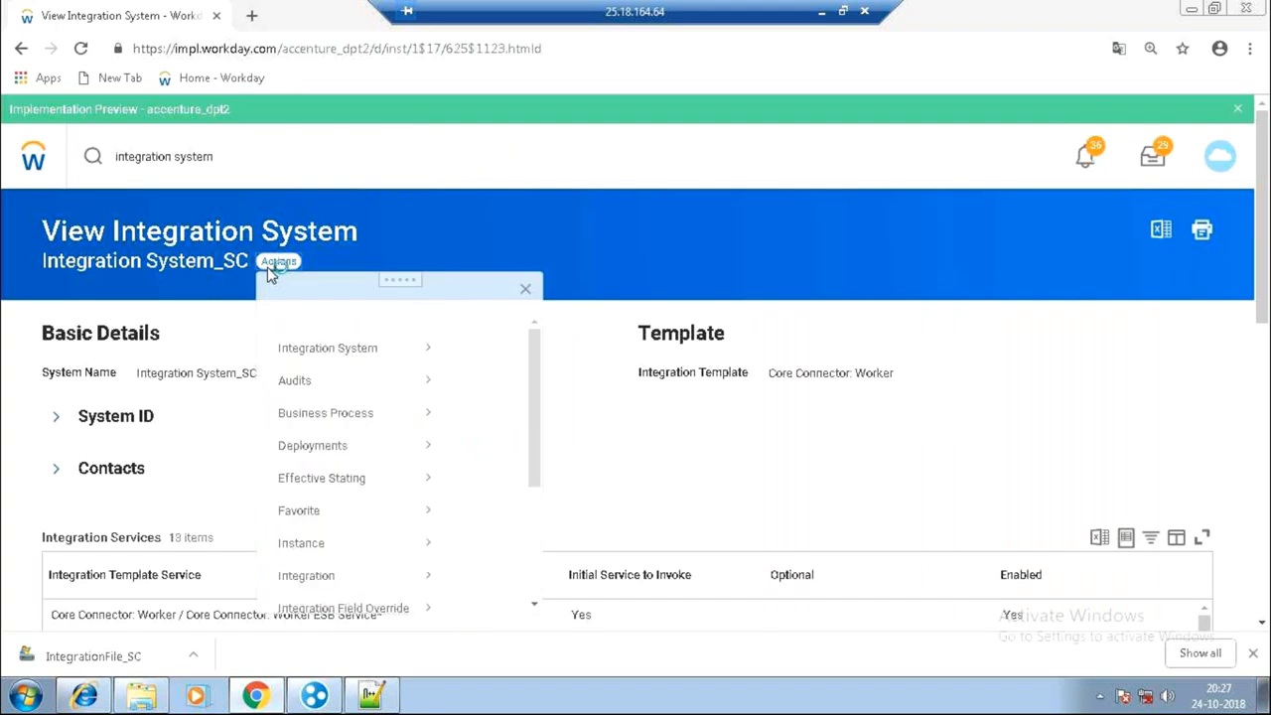
{"action": "mouse_move", "coordinate": [428, 597]}
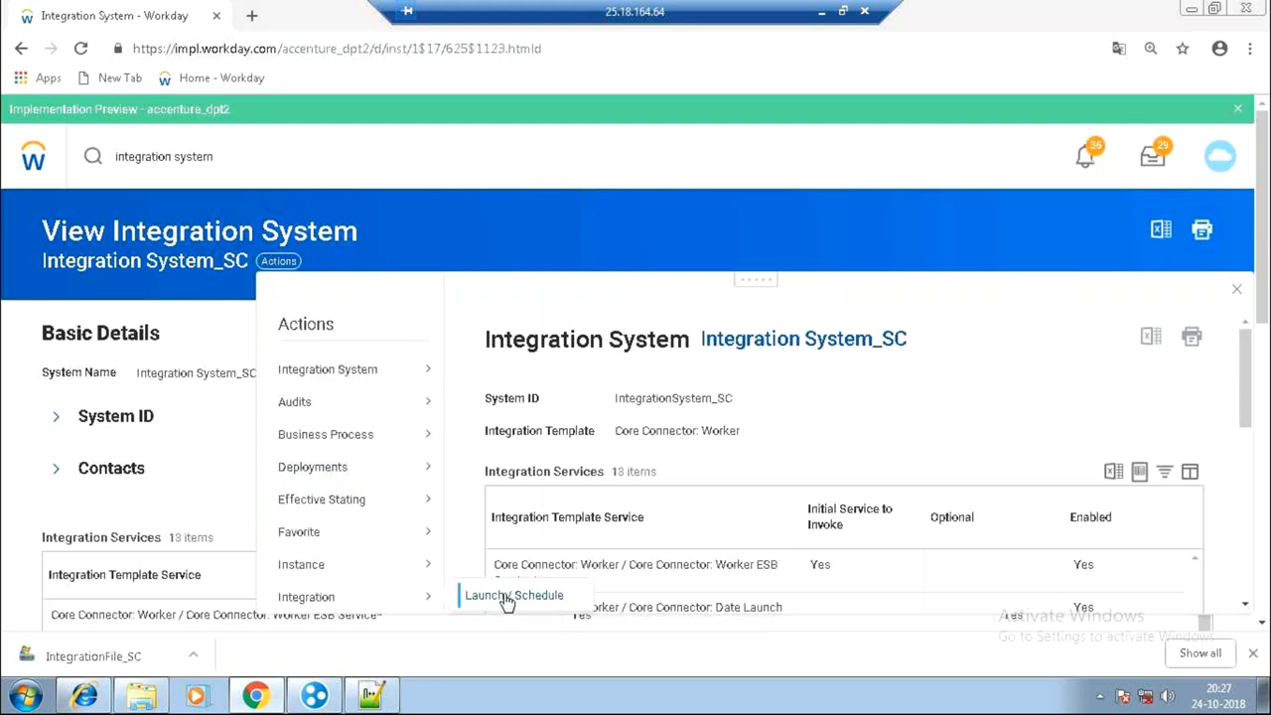
{"action": "left_click", "coordinate": [512, 596]}
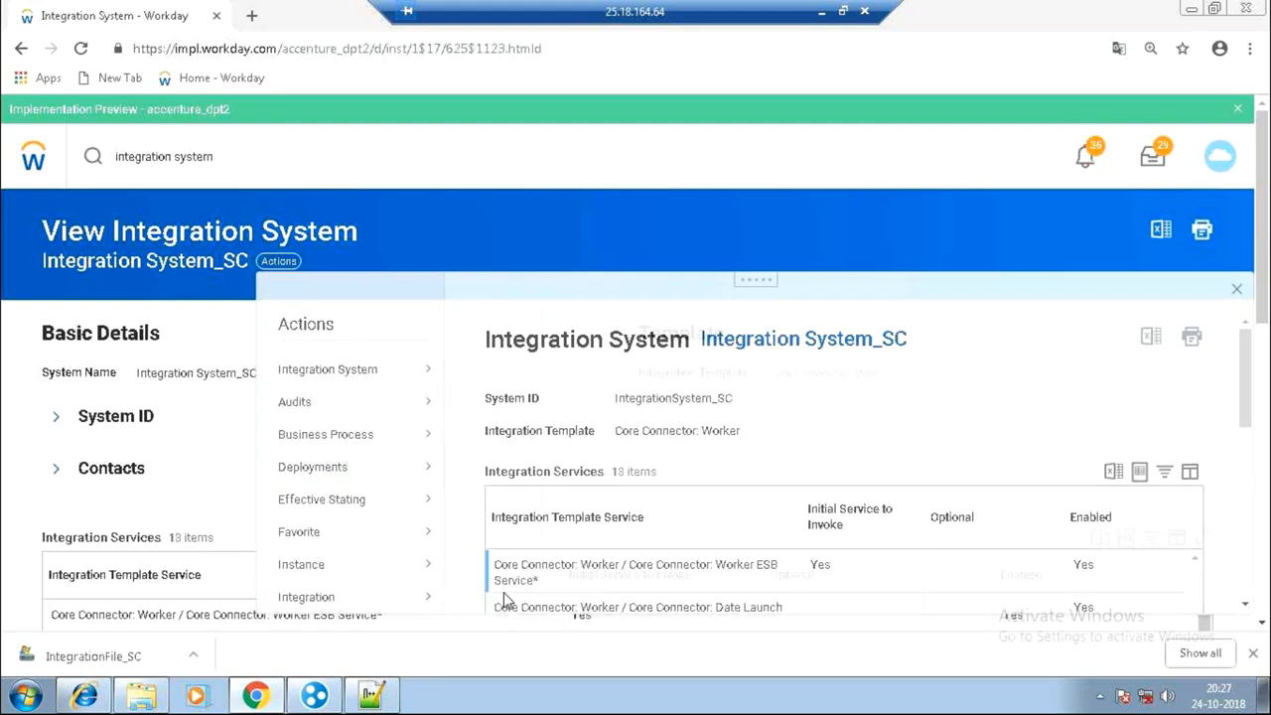
{"action": "left_click", "coordinate": [115, 595]}
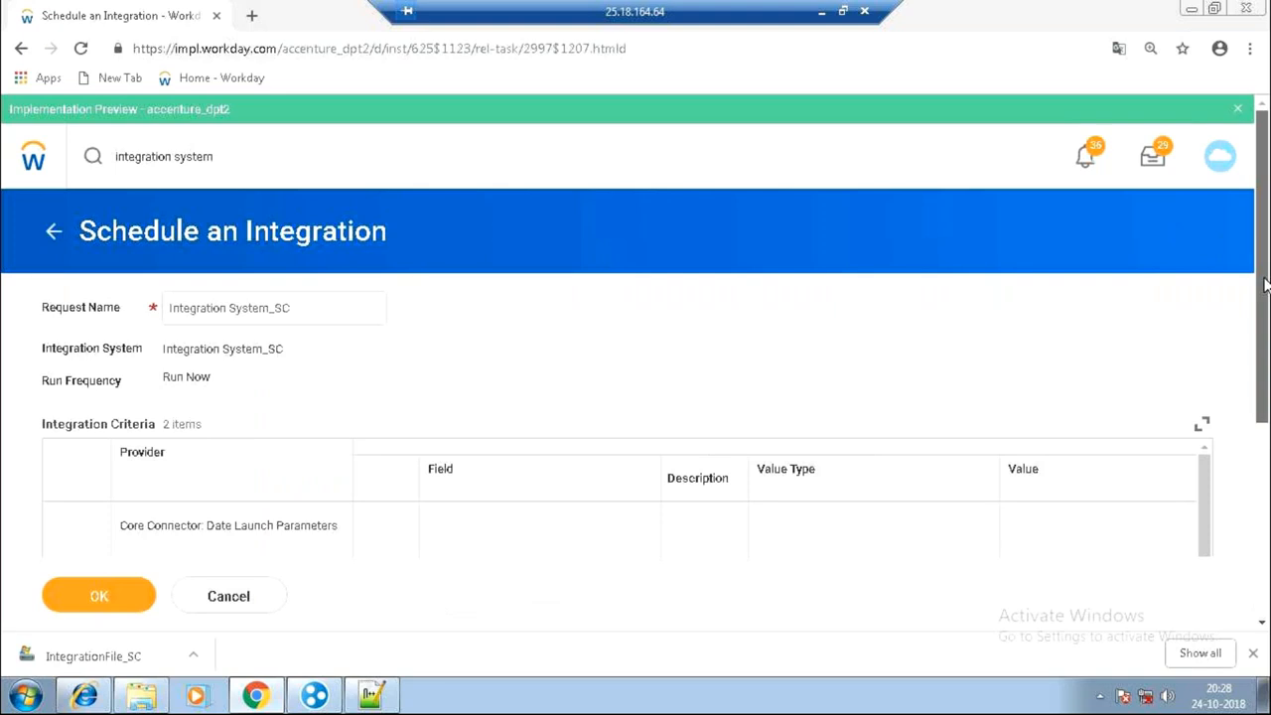
Review the Last Successful As Of Entry Moment criterion, then cancel back to the system page.
{"action": "left_click_drag", "start_coordinate": [1265, 285], "coordinate": [1264, 355]}
{"action": "scroll", "coordinate": [950, 457], "scroll_direction": "down", "scroll_amount": 2}
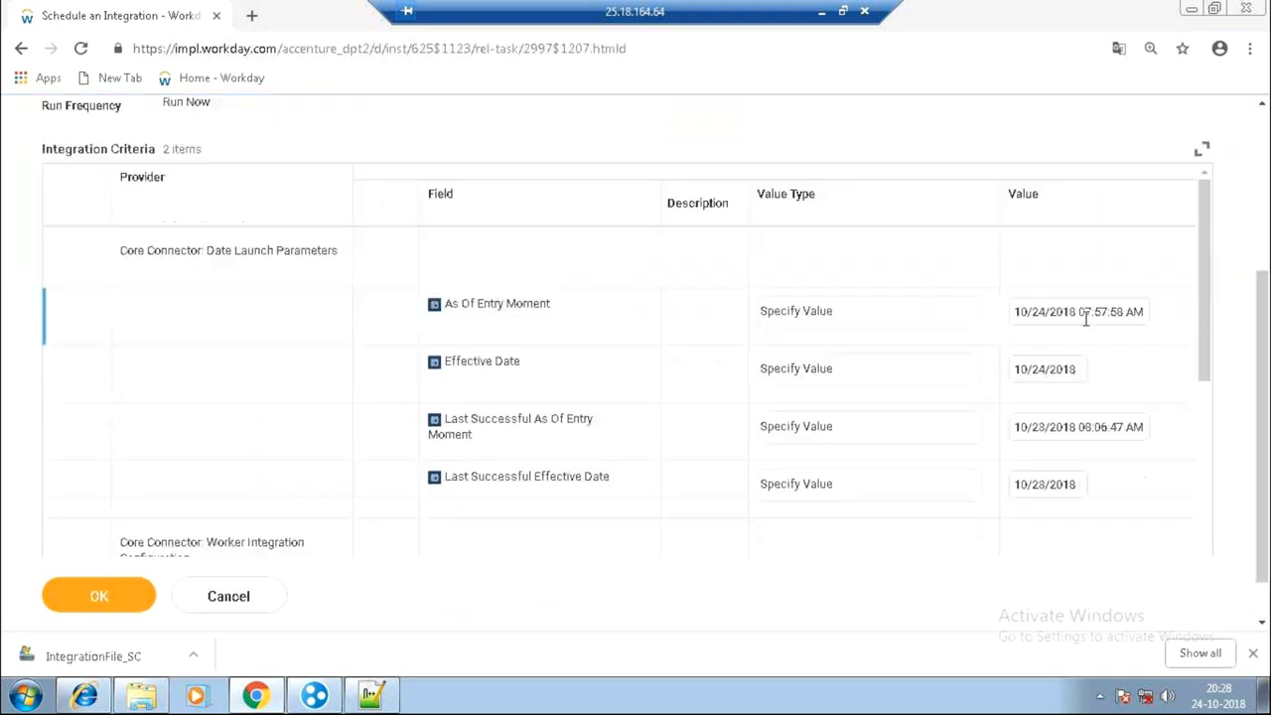
{"action": "left_click", "coordinate": [596, 435]}
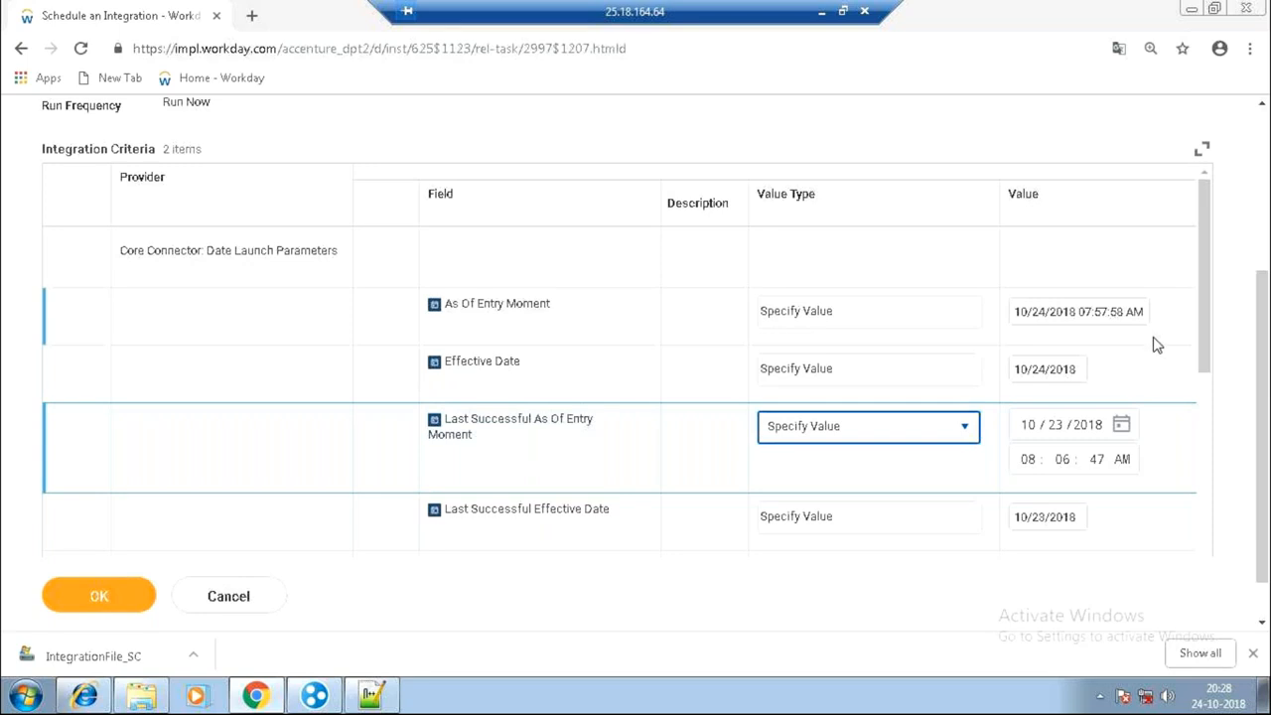
{"action": "left_click_drag", "start_coordinate": [1143, 367], "coordinate": [1039, 370]}
{"action": "left_click_drag", "start_coordinate": [484, 525], "coordinate": [187, 602]}
{"action": "left_click", "coordinate": [223, 602]}
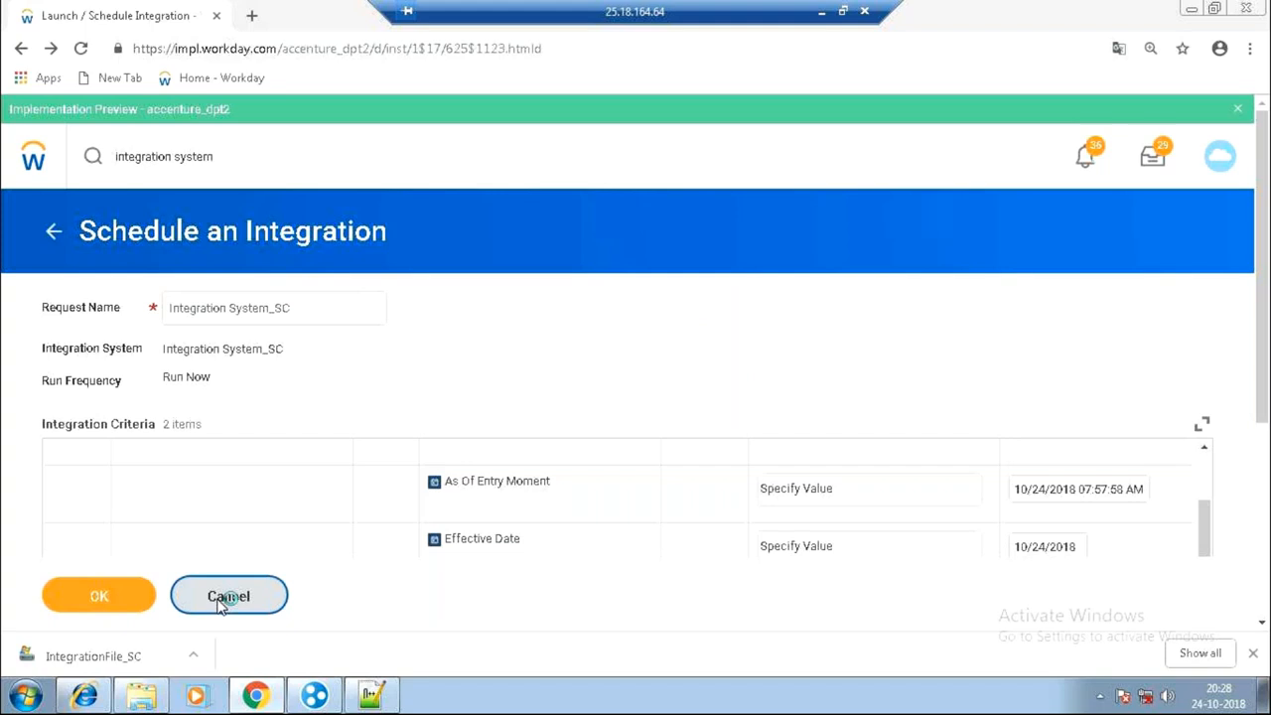
{"action": "left_click", "coordinate": [387, 444]}
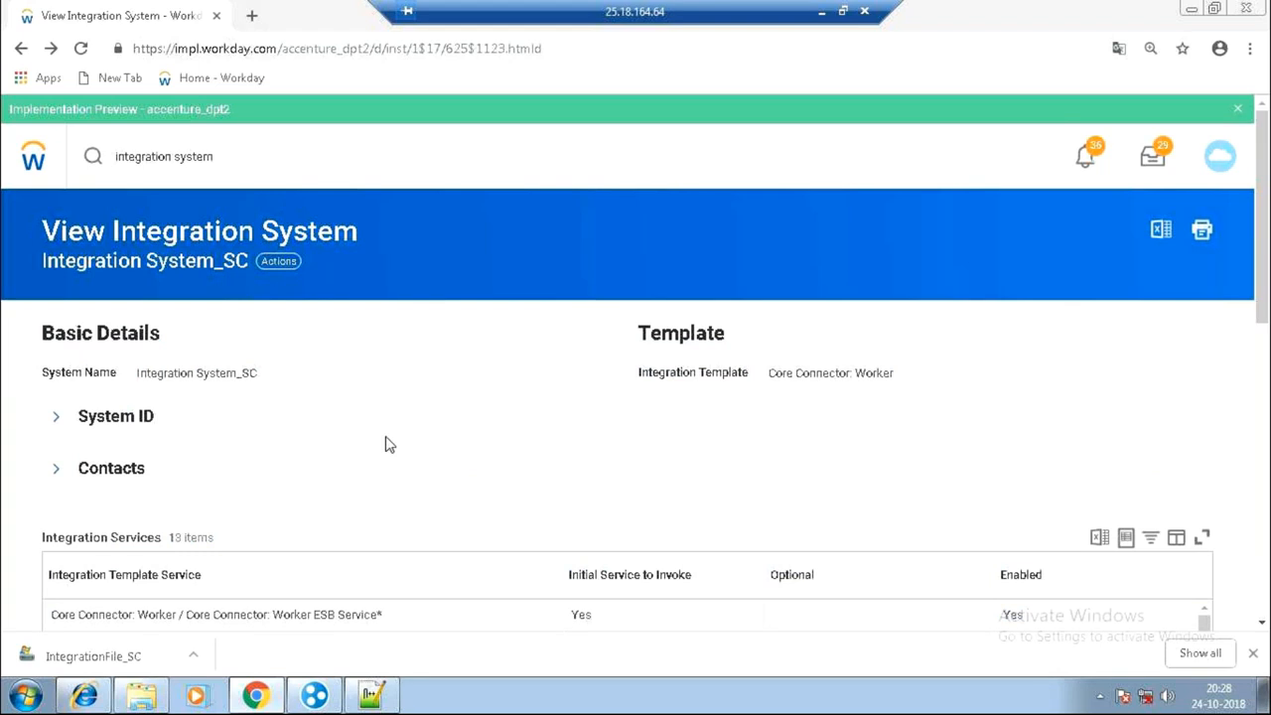
Start Create Integration System via 'cre int sys' and name it Test_Integration_Session.
{"action": "left_click_drag", "start_coordinate": [219, 162], "coordinate": [50, 165]}
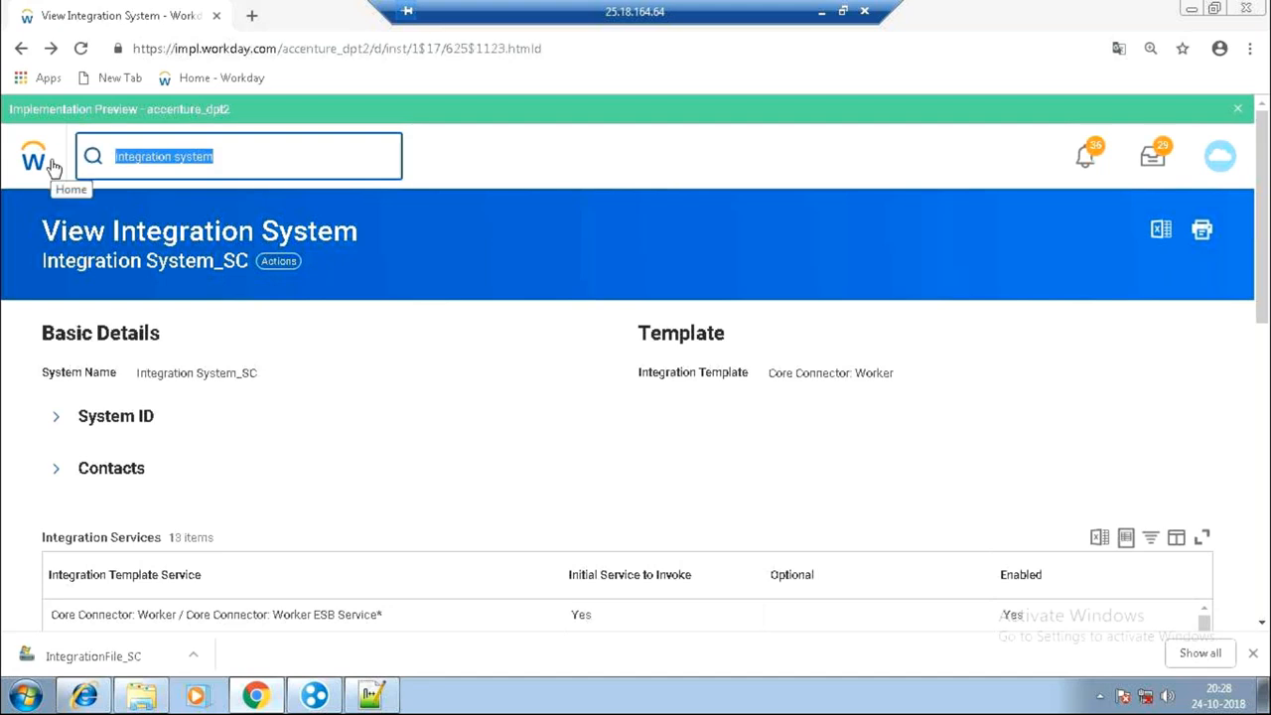
{"action": "type", "text": "c"}
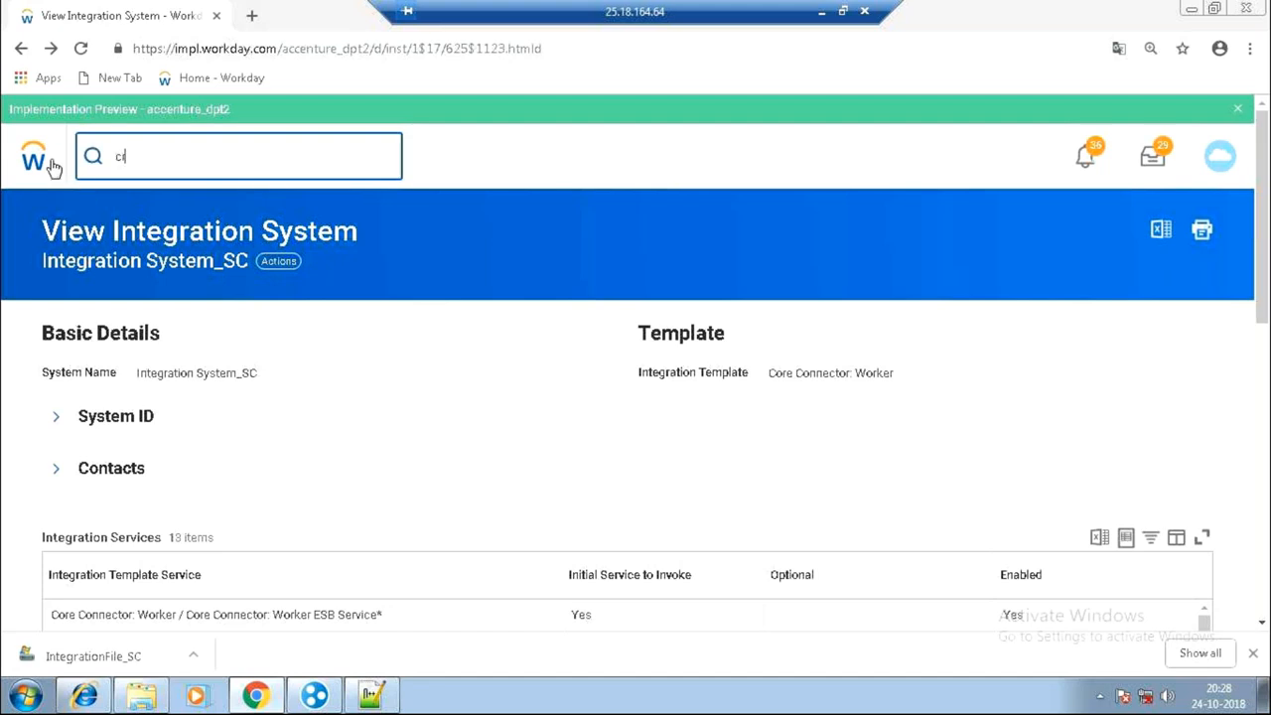
{"action": "type", "text": "re int sys"}
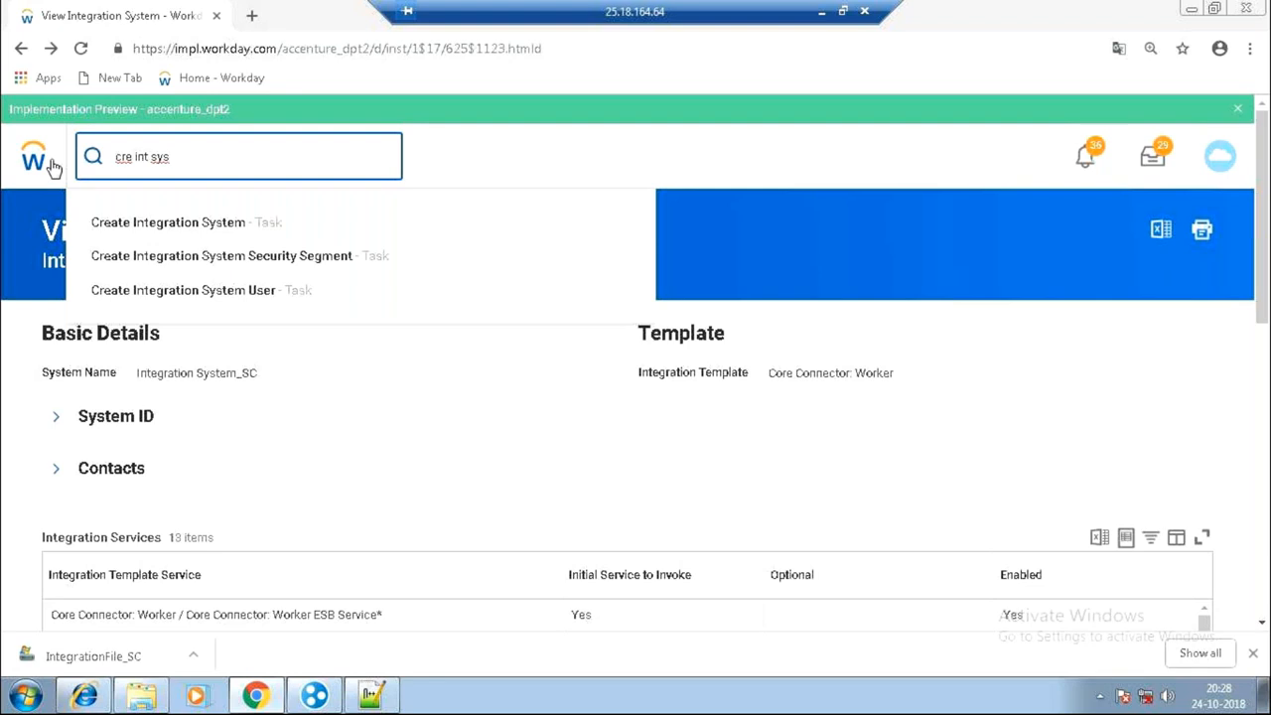
{"action": "left_click", "coordinate": [155, 222]}
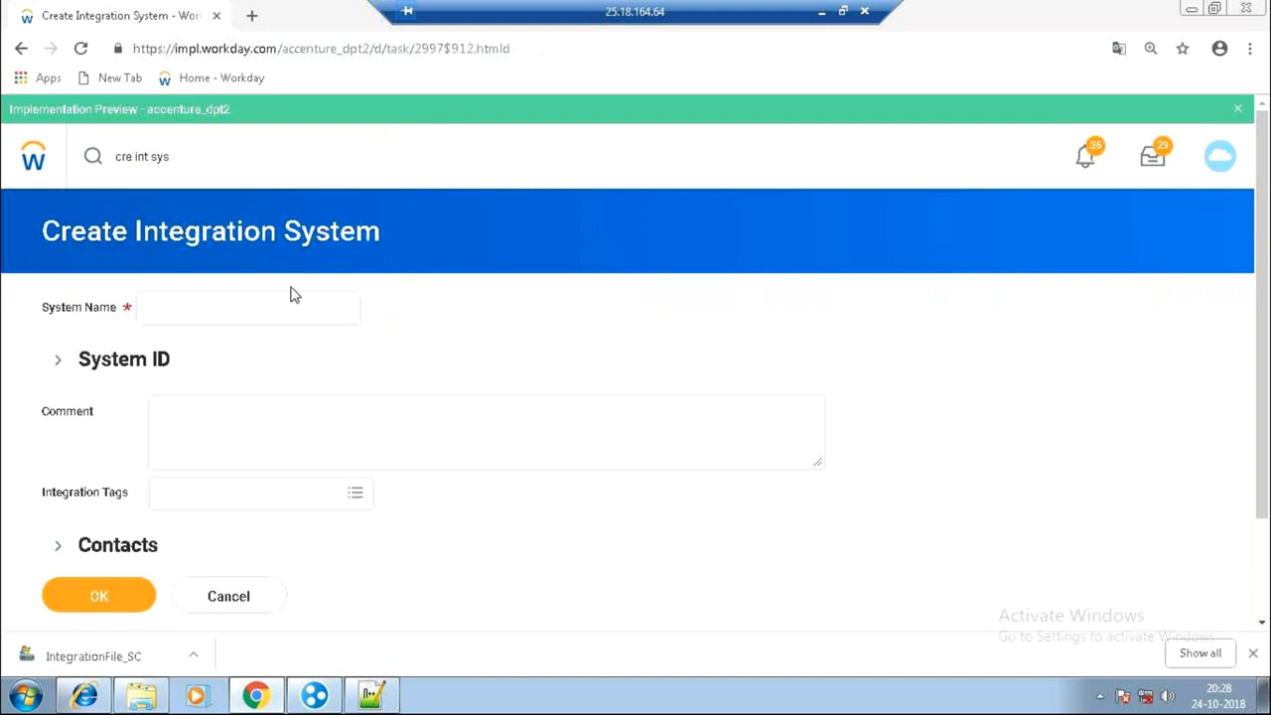
{"action": "left_click", "coordinate": [293, 298]}
{"action": "type", "text": "Trest_"}
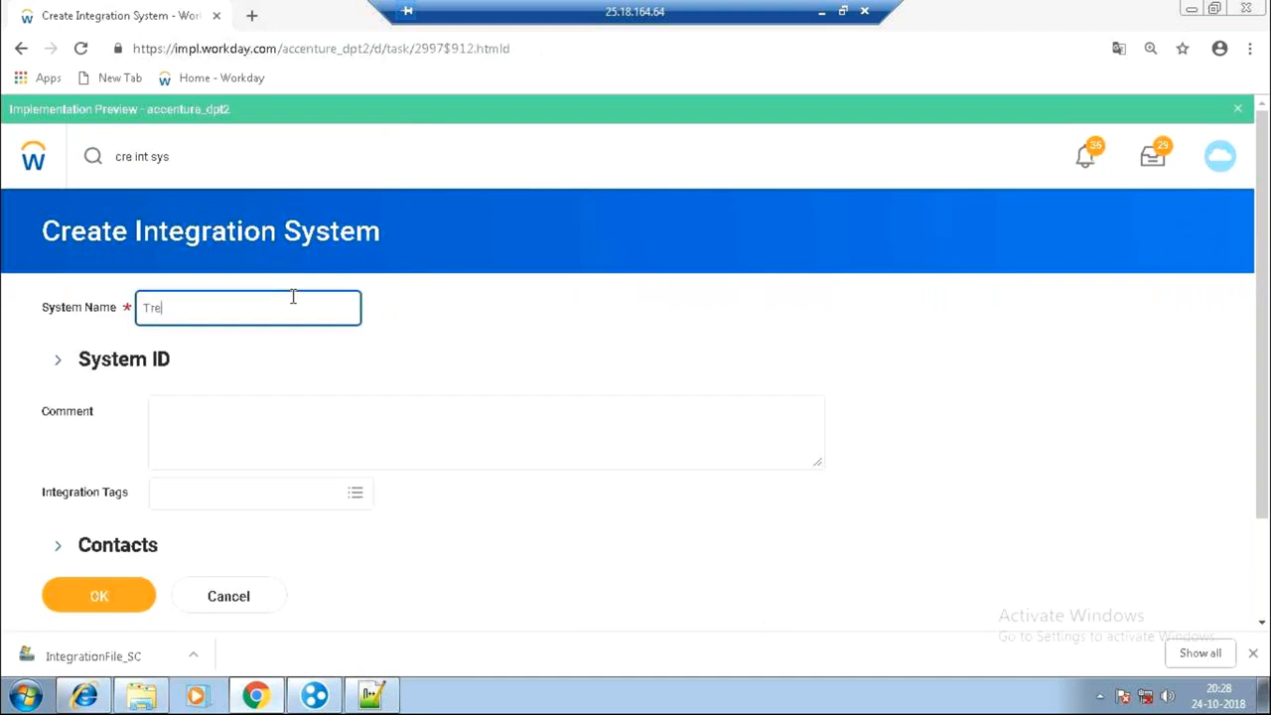
{"action": "key", "text": "BackSpace"}
{"action": "key", "text": "BackSpace"}
{"action": "key", "text": "BackSpace"}
{"action": "key", "text": "BackSpace"}
{"action": "key", "text": "BackSpace"}
{"action": "type", "text": "est_Integration_Session"}
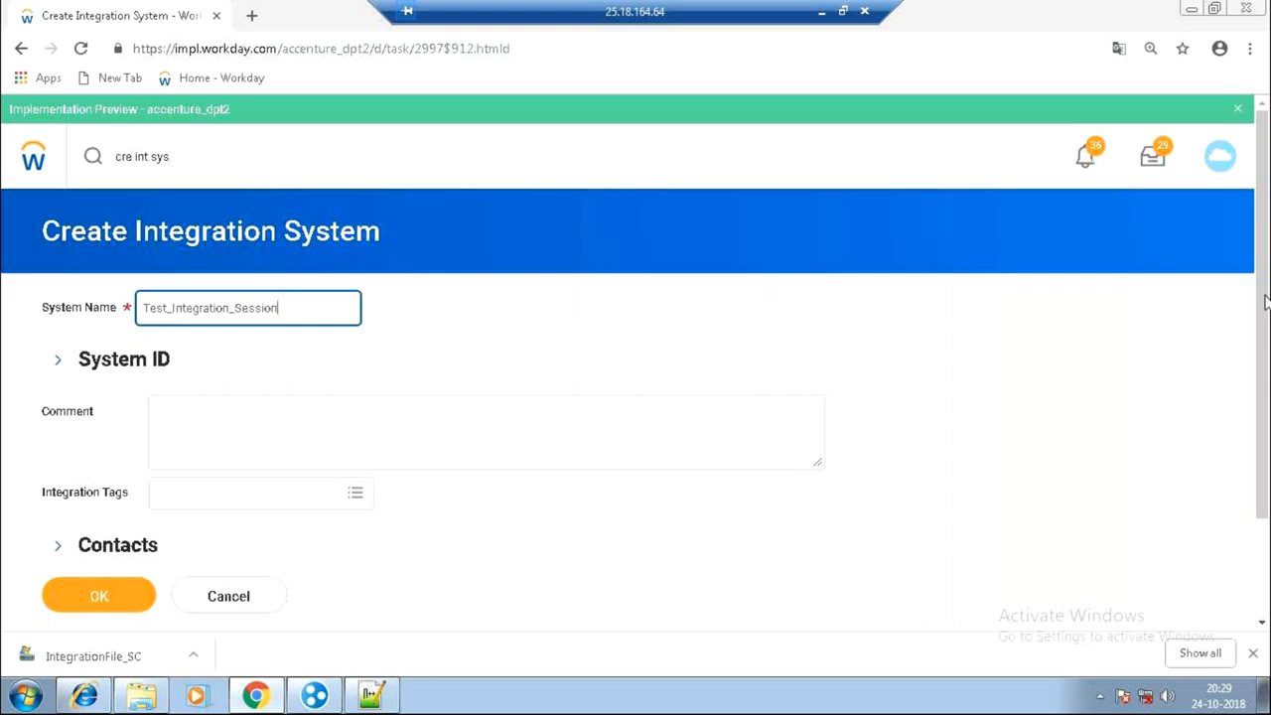
Browse integration templates by category, looking inside Cloud Connect for Benefits.
{"action": "left_click_drag", "start_coordinate": [1264, 471], "coordinate": [1226, 593]}
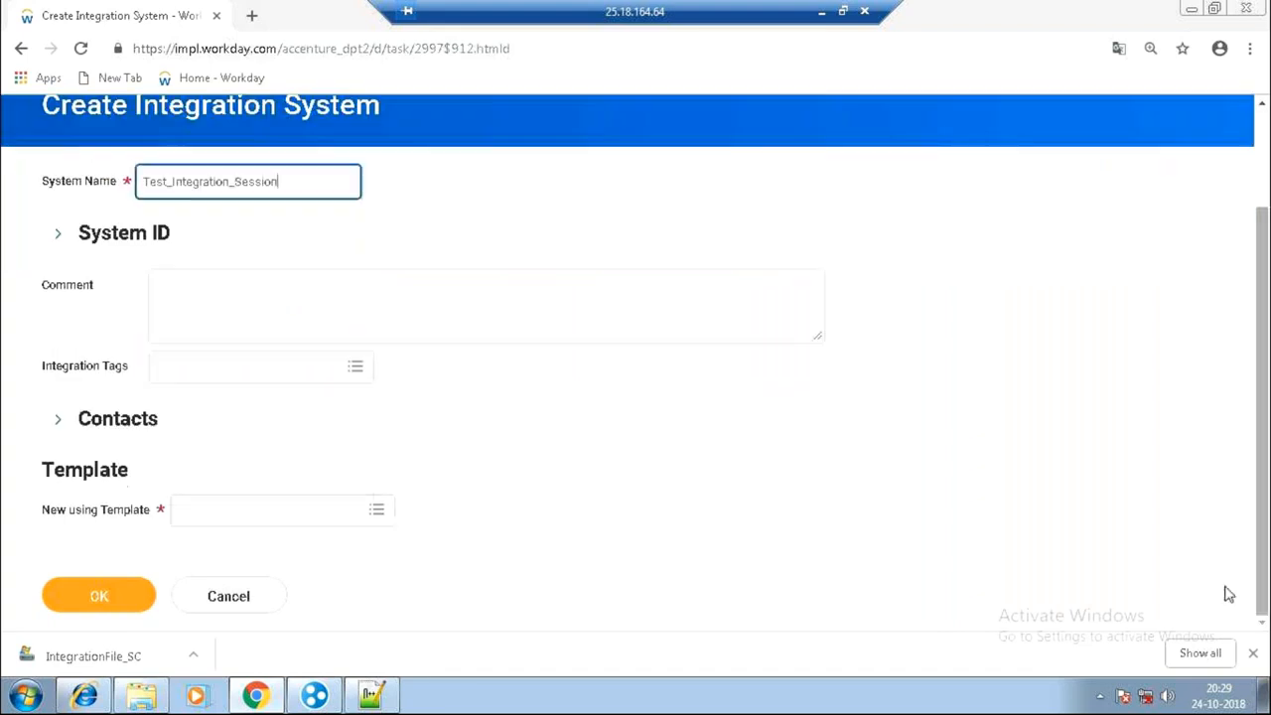
{"action": "left_click", "coordinate": [327, 528]}
{"action": "left_click", "coordinate": [296, 473]}
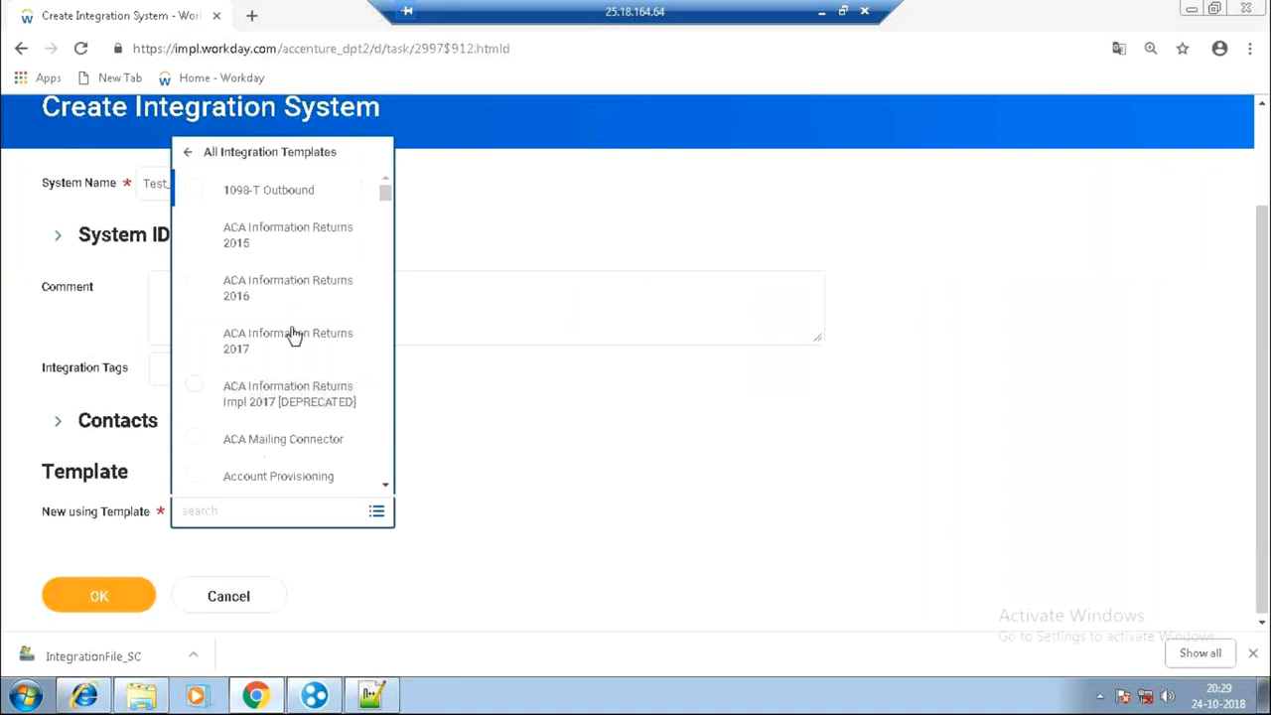
{"action": "left_click", "coordinate": [188, 152]}
{"action": "left_click", "coordinate": [251, 439]}
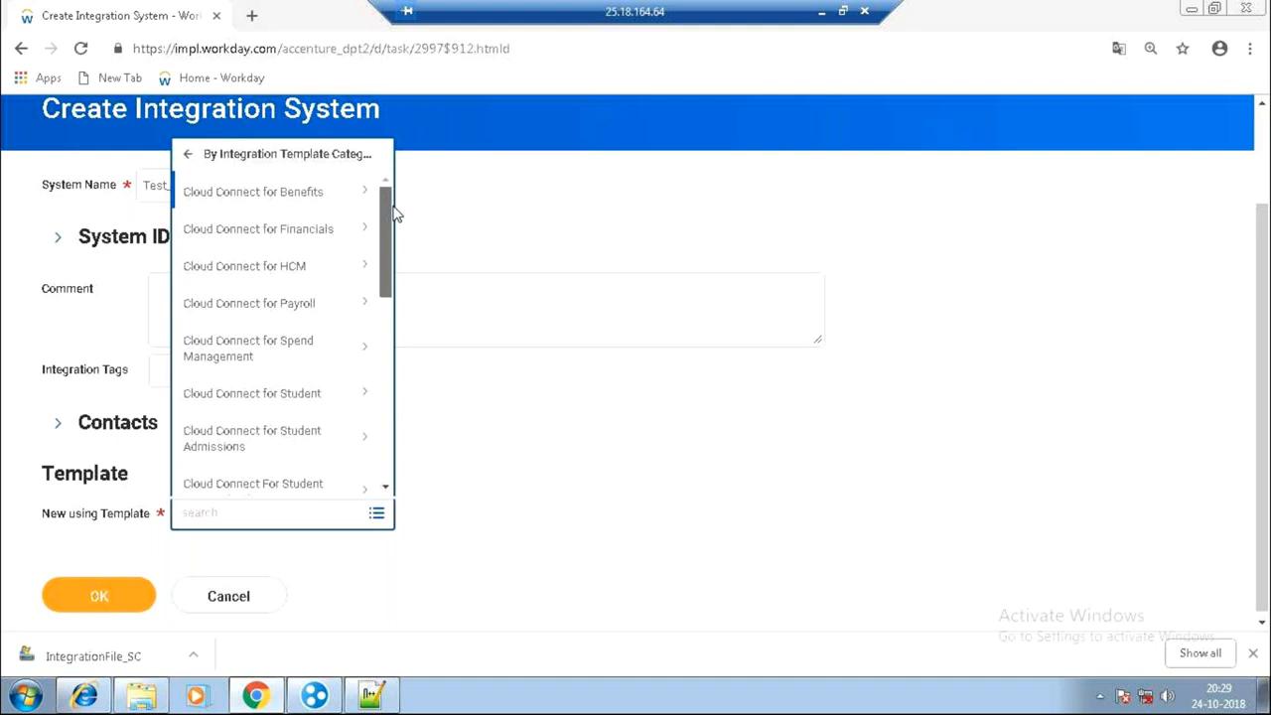
{"action": "scroll", "coordinate": [394, 250], "scroll_direction": "down", "scroll_amount": 2}
{"action": "scroll", "coordinate": [397, 300], "scroll_direction": "down", "scroll_amount": 4}
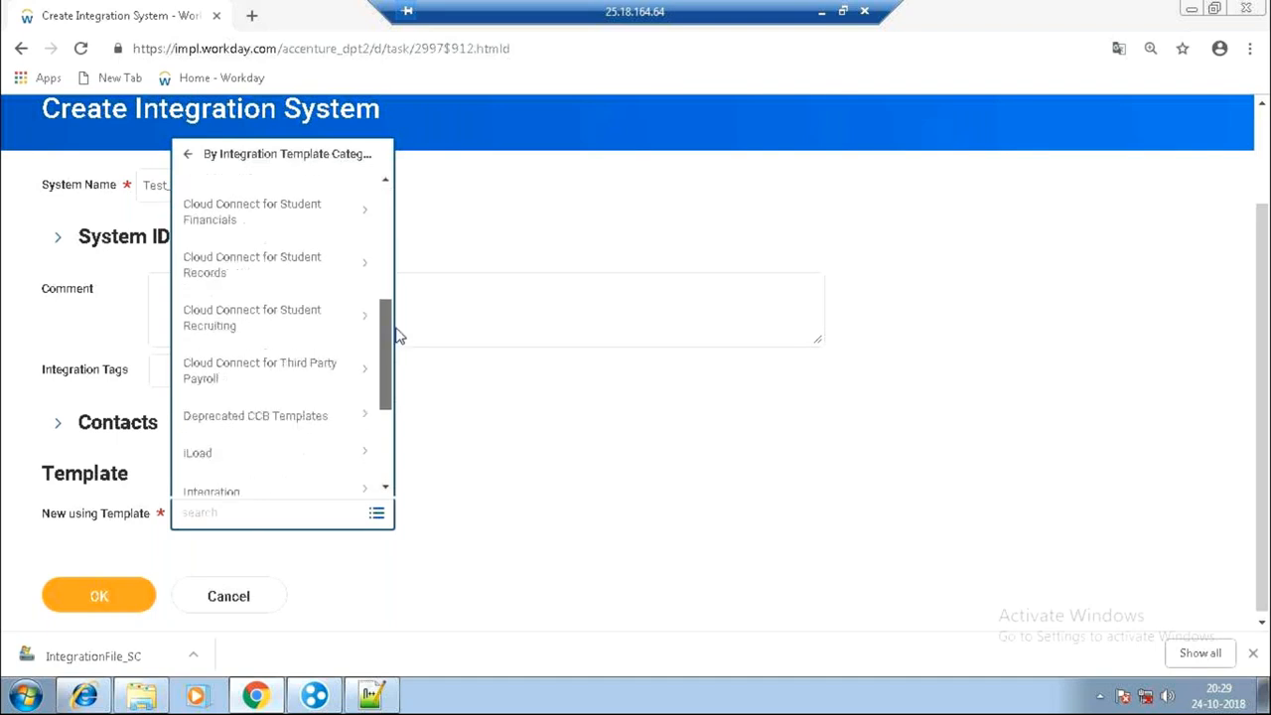
{"action": "scroll", "coordinate": [397, 337], "scroll_direction": "down", "scroll_amount": 2}
{"action": "scroll", "coordinate": [395, 298], "scroll_direction": "up", "scroll_amount": 6}
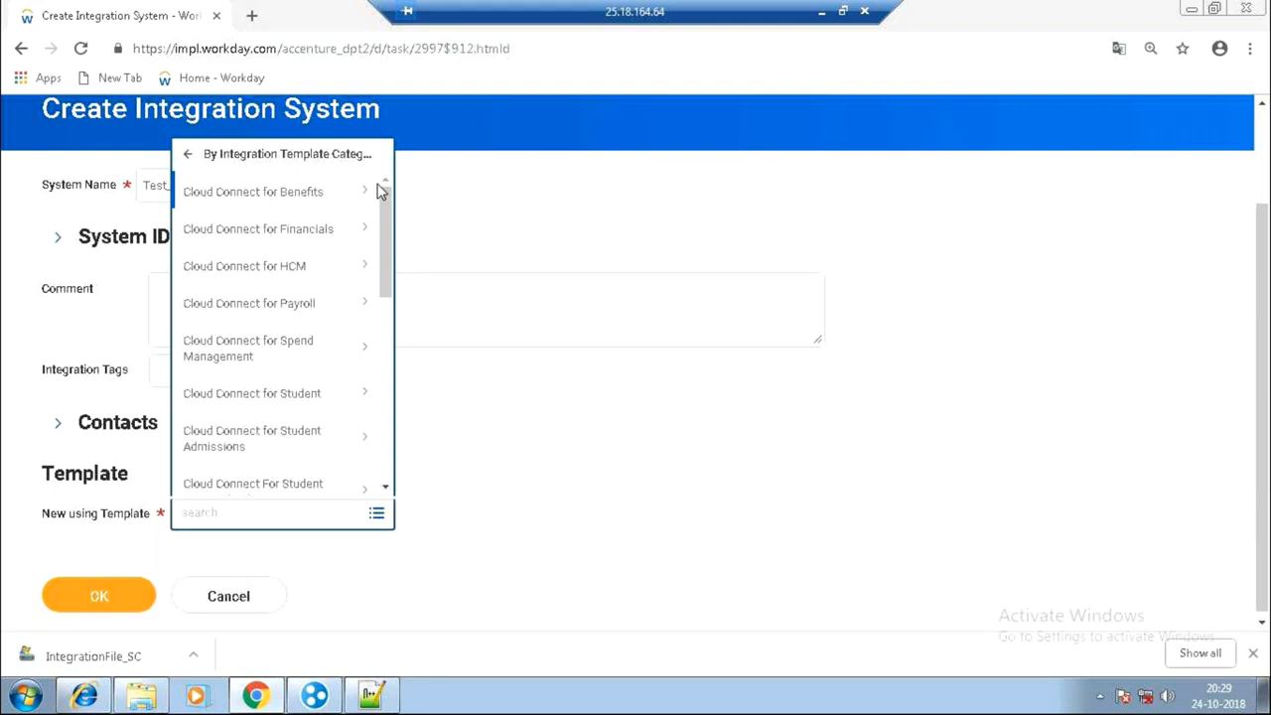
{"action": "left_click", "coordinate": [283, 197]}
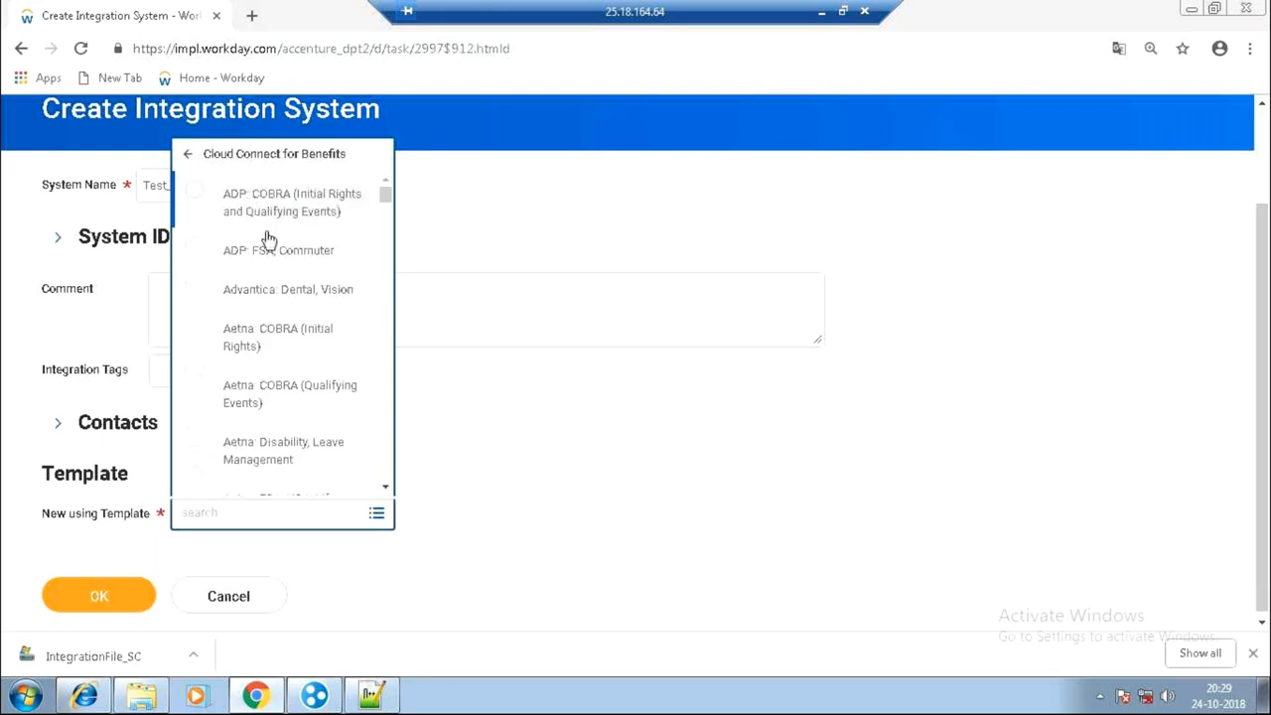
{"action": "left_click", "coordinate": [191, 161]}
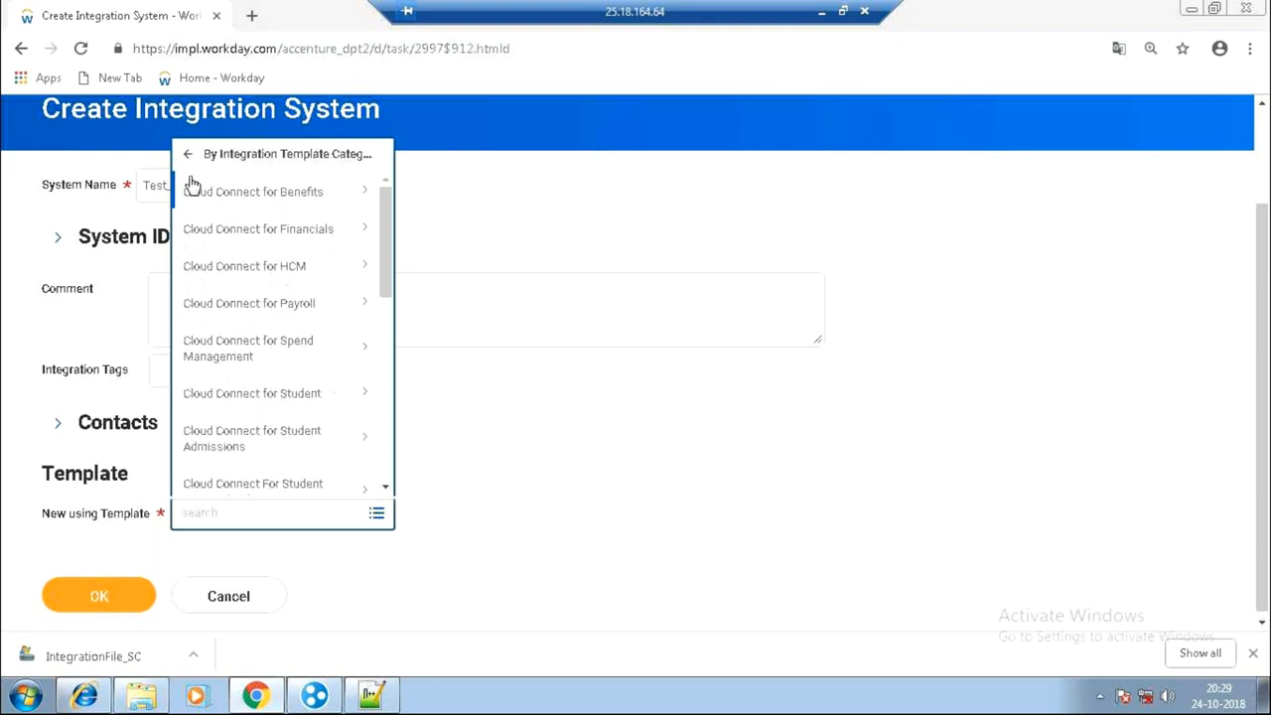
Search the templates for 'core conn work' to find Core Connector: Worker.
{"action": "left_click", "coordinate": [243, 516]}
{"action": "type", "text": "c"}
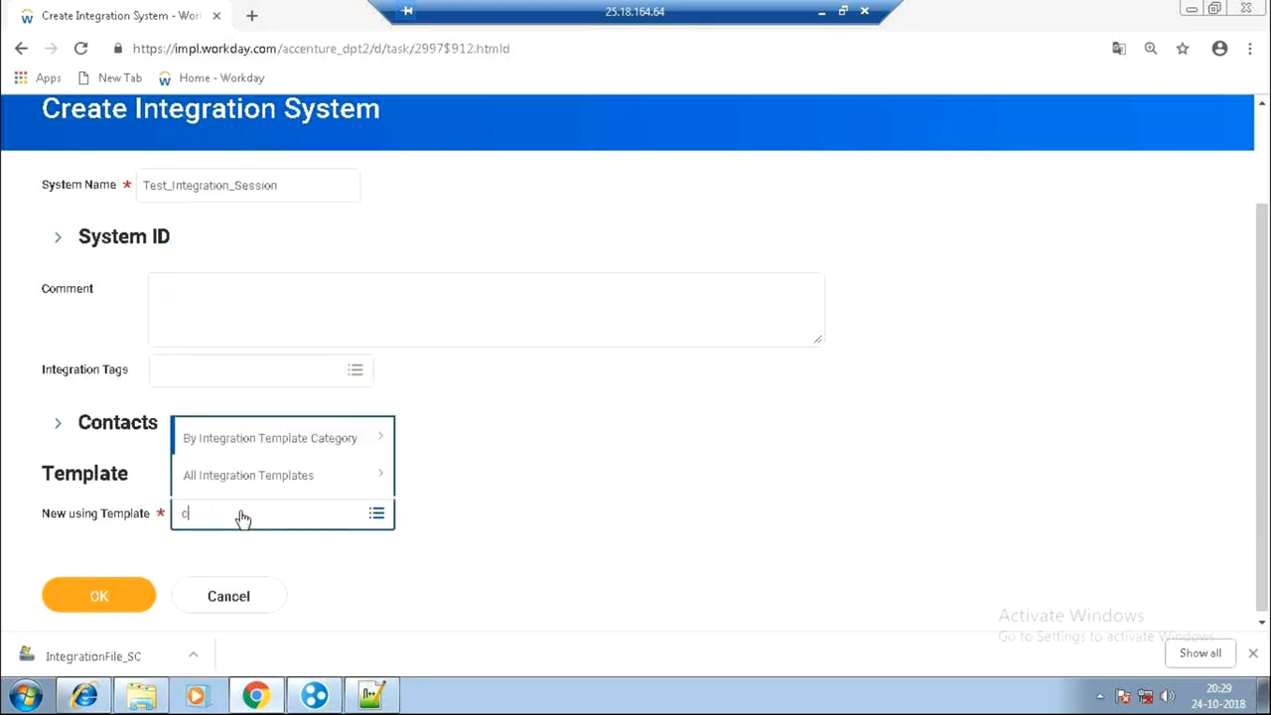
{"action": "type", "text": "ore conn work"}
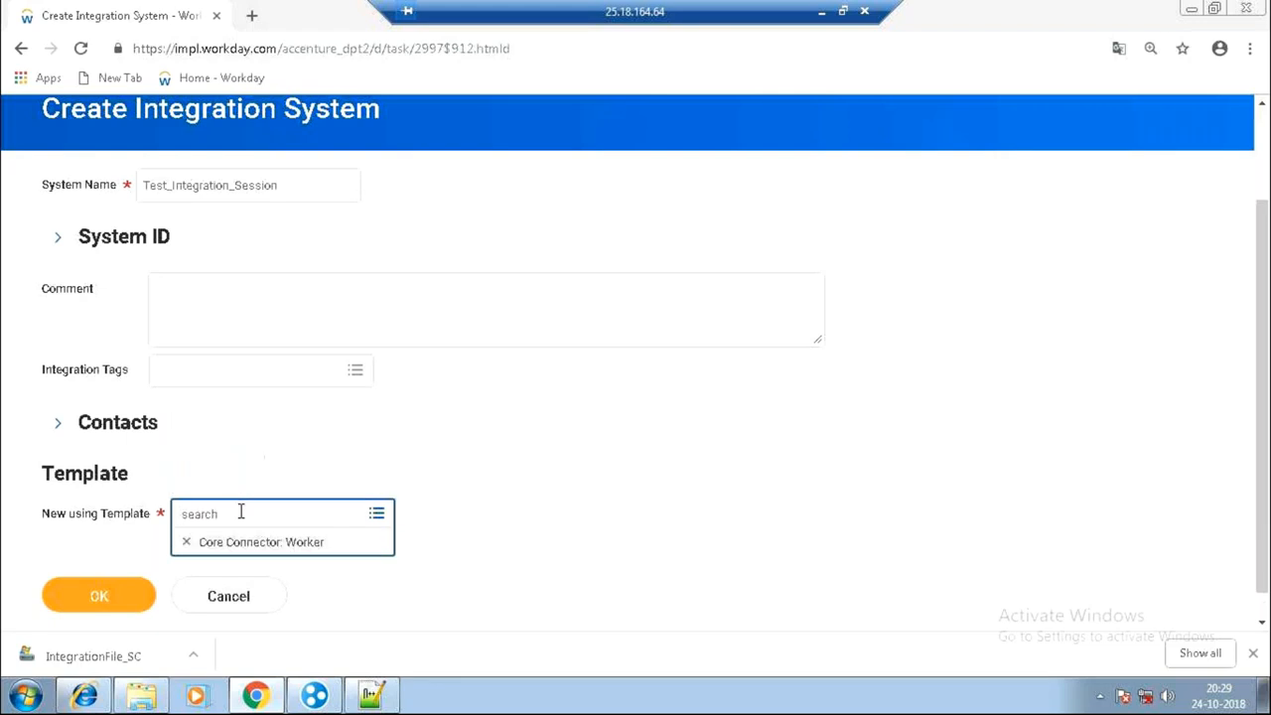
{"action": "left_click", "coordinate": [89, 608]}
{"action": "left_click", "coordinate": [187, 542]}
{"action": "left_click", "coordinate": [197, 517]}
{"action": "type", "text": "co"}
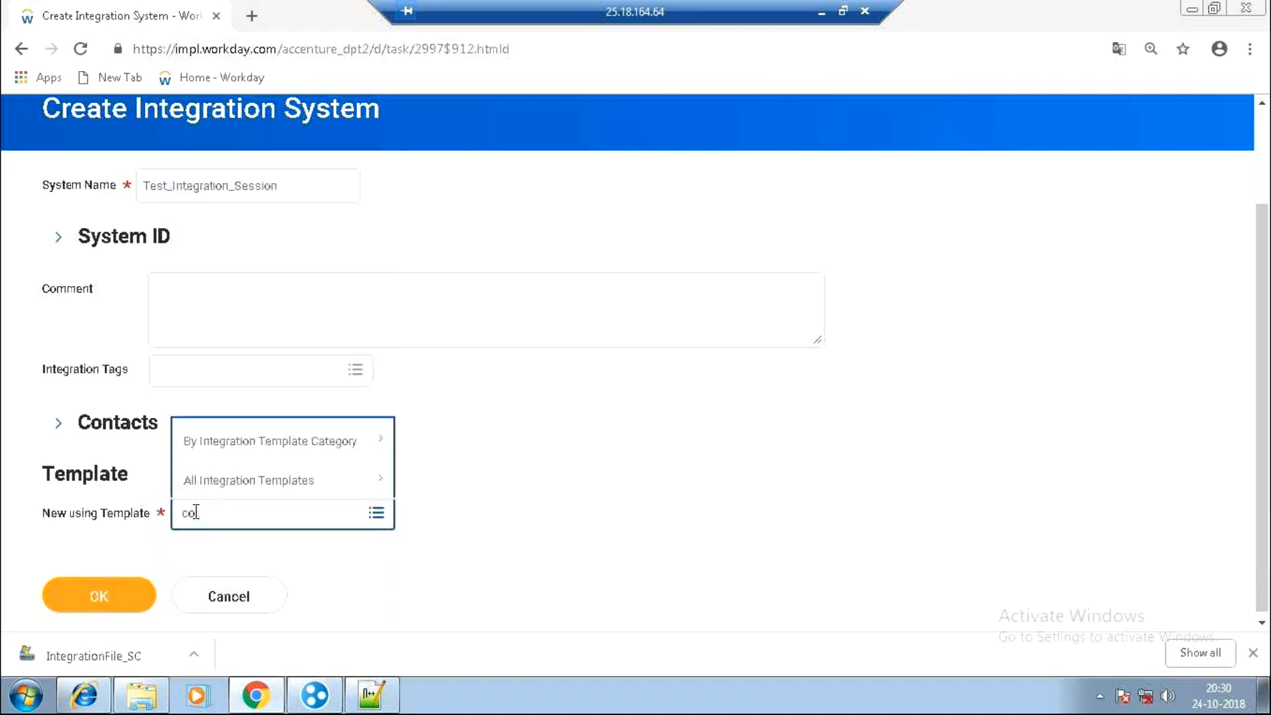
{"action": "type", "text": "re conn job"}
{"action": "key", "text": "Return"}
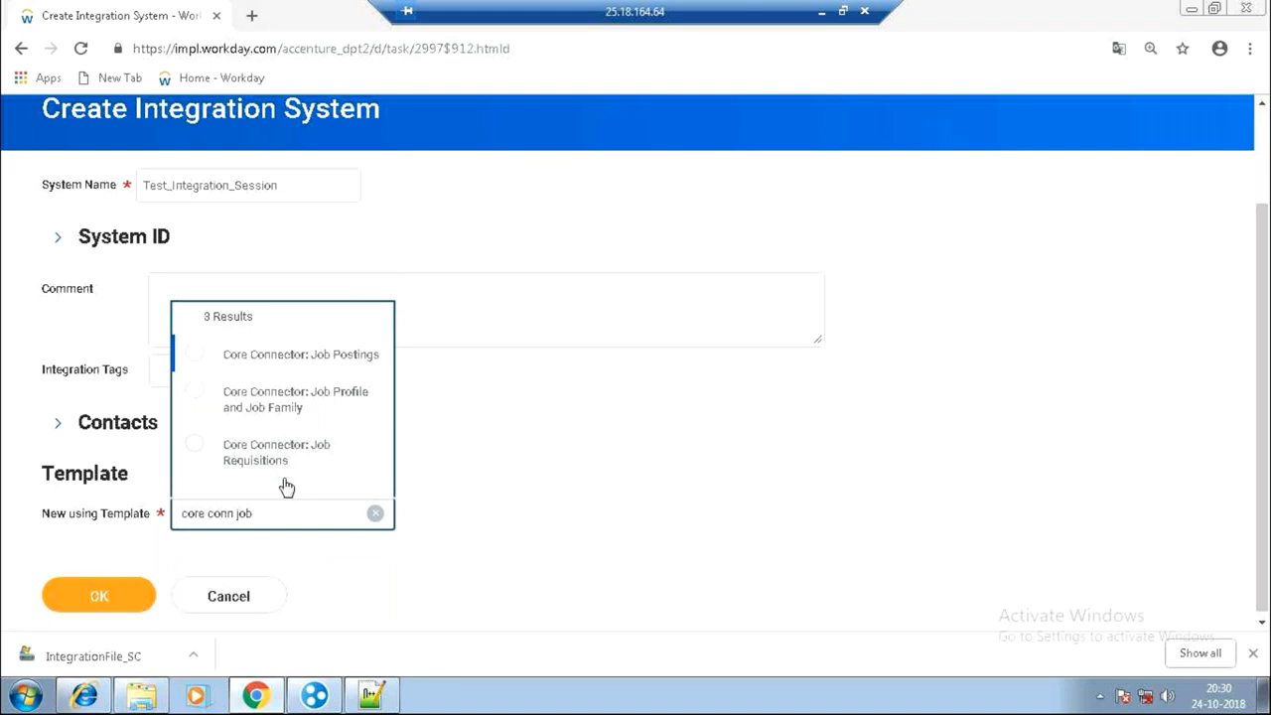
{"action": "left_click_drag", "start_coordinate": [254, 514], "coordinate": [231, 510]}
{"action": "key", "text": "BackSpace"}
{"action": "type", "text": "wor"}
{"action": "key", "text": "Return"}
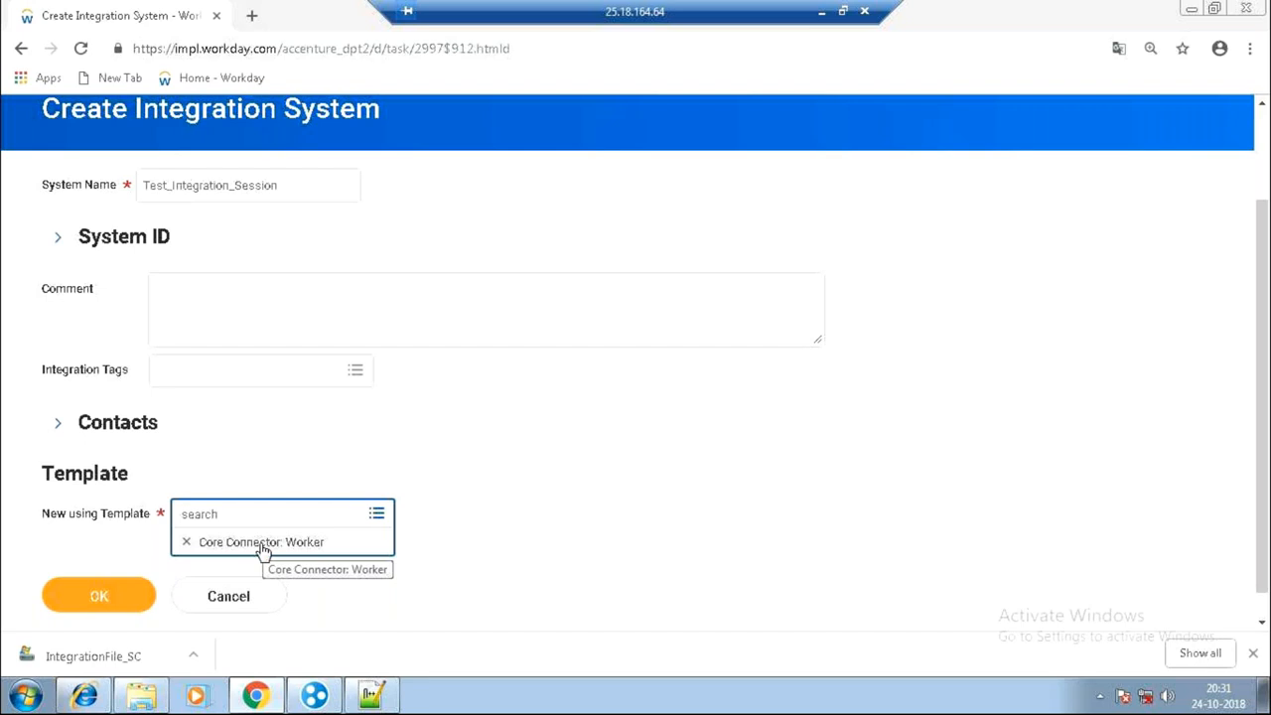
Submit the new system, enable Worker Personal Data Section Fields, and save the services.
{"action": "left_click", "coordinate": [59, 597]}
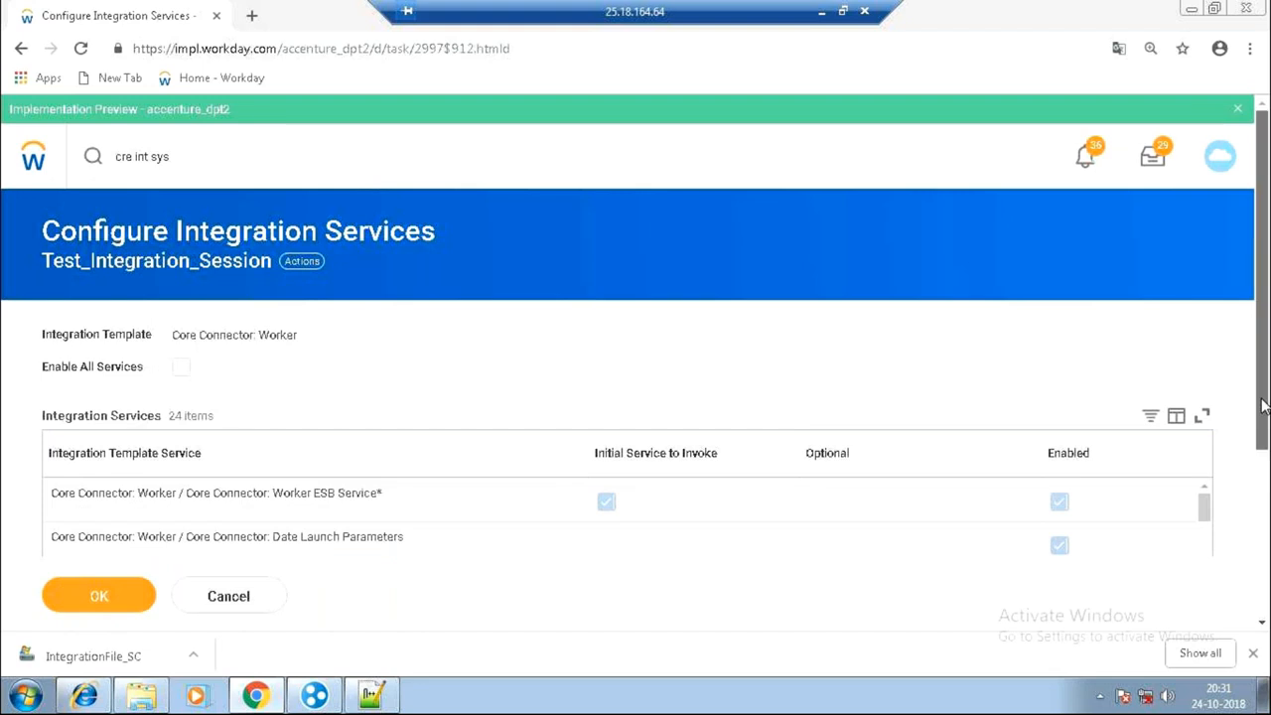
{"action": "scroll", "coordinate": [1263, 405], "scroll_direction": "down", "scroll_amount": 3}
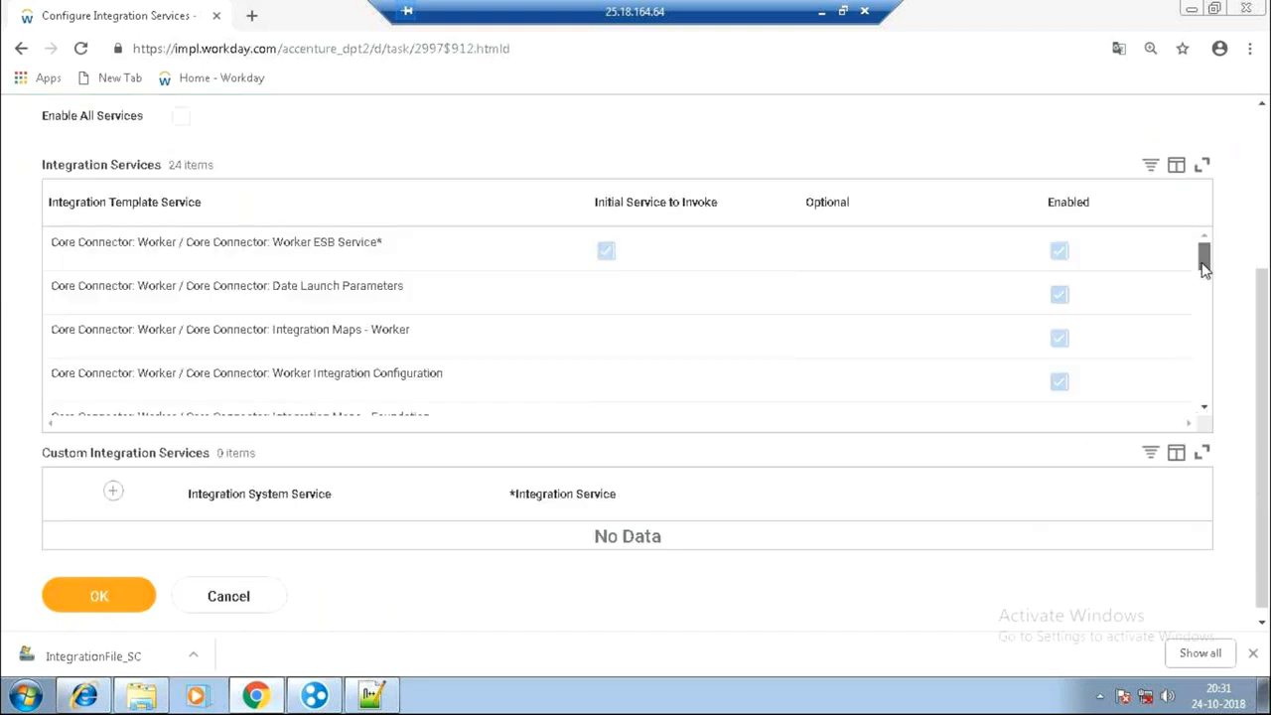
{"action": "scroll", "coordinate": [1204, 268], "scroll_direction": "down", "scroll_amount": 1}
{"action": "scroll", "coordinate": [1210, 300], "scroll_direction": "up", "scroll_amount": 1}
{"action": "scroll", "coordinate": [1204, 422], "scroll_direction": "down", "scroll_amount": 10}
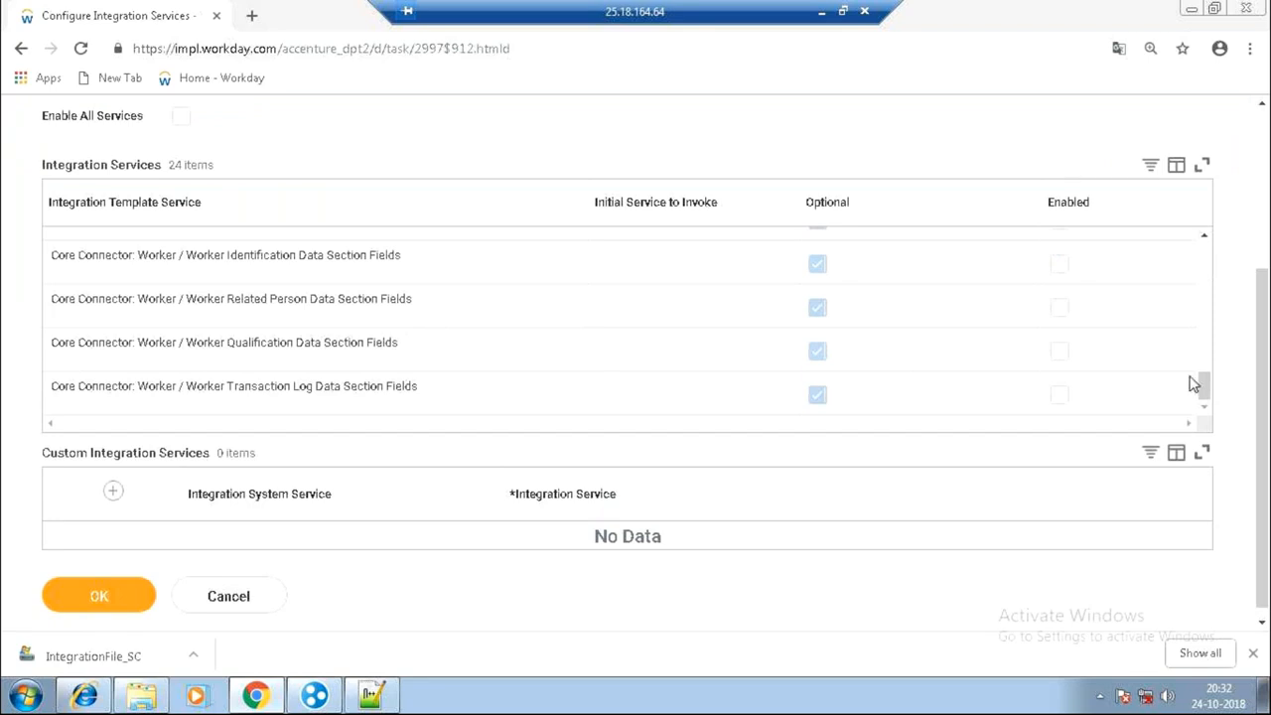
{"action": "left_click_drag", "start_coordinate": [1203, 384], "coordinate": [1203, 336]}
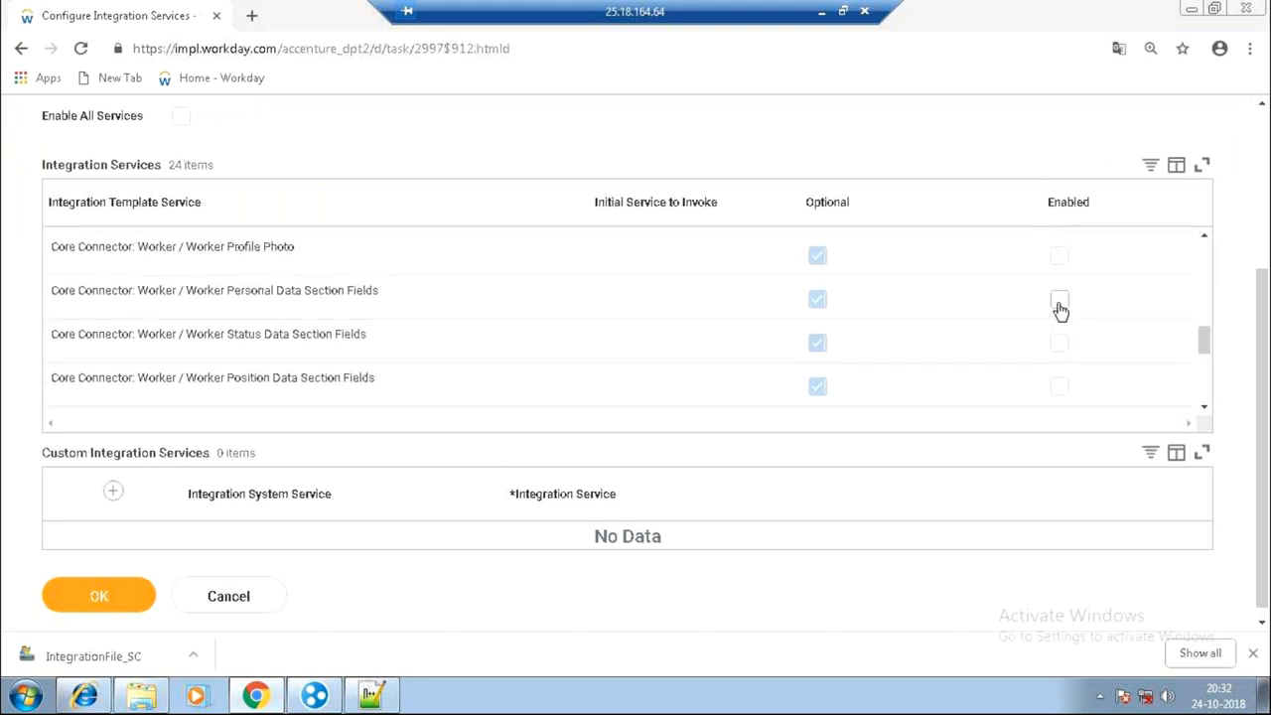
{"action": "left_click", "coordinate": [1060, 301]}
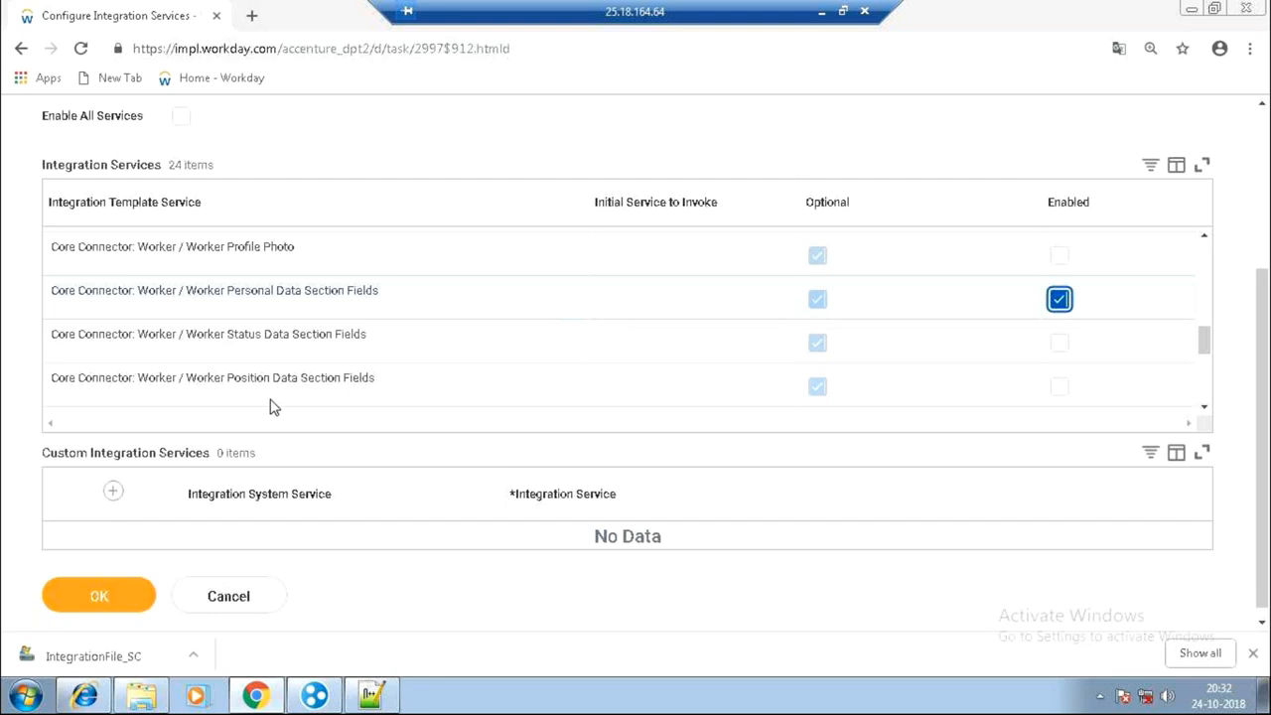
{"action": "left_click", "coordinate": [97, 600]}
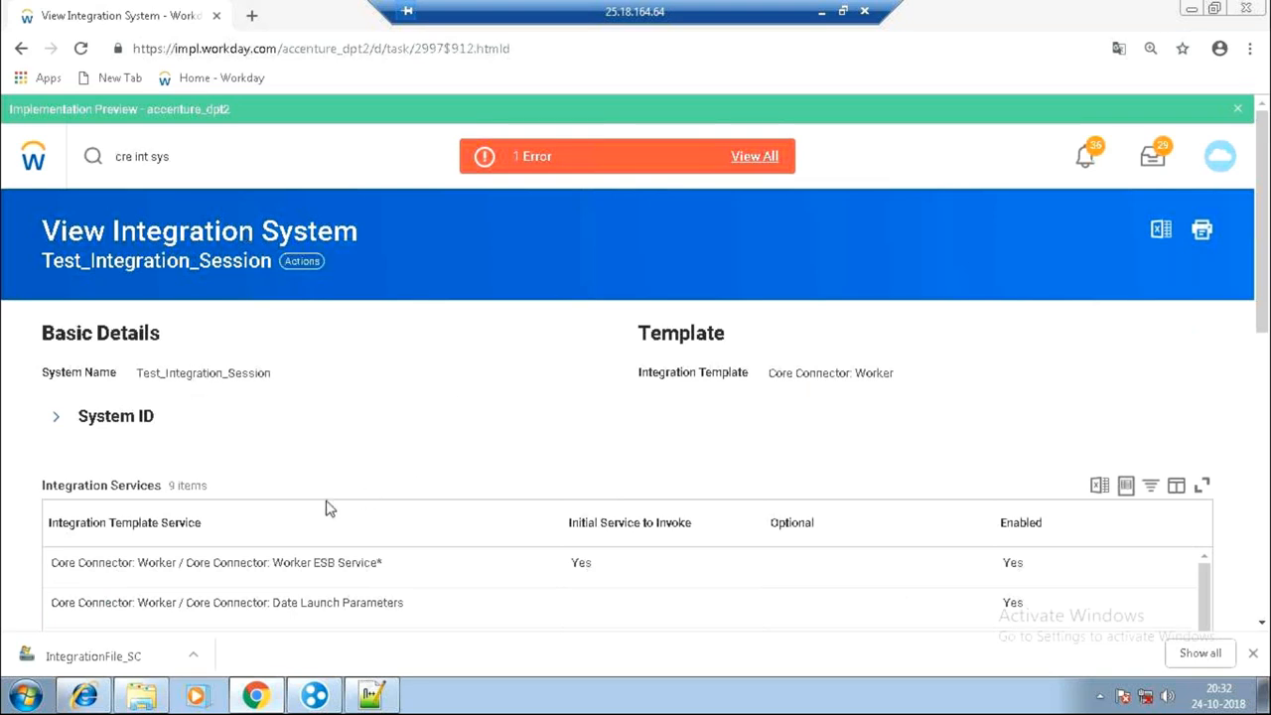
Open Actions > Integration System > Configure Integration Attributes for Test_Integration_Session.
{"action": "left_click", "coordinate": [302, 264]}
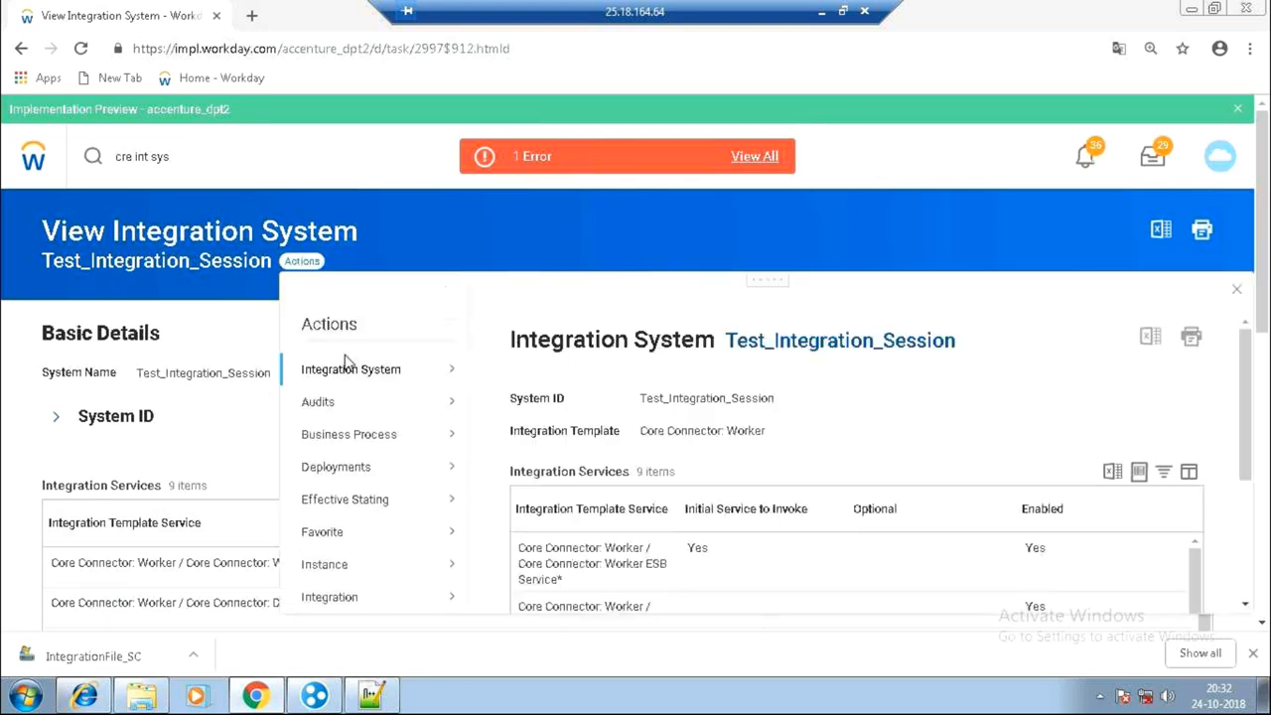
{"action": "mouse_move", "coordinate": [403, 383]}
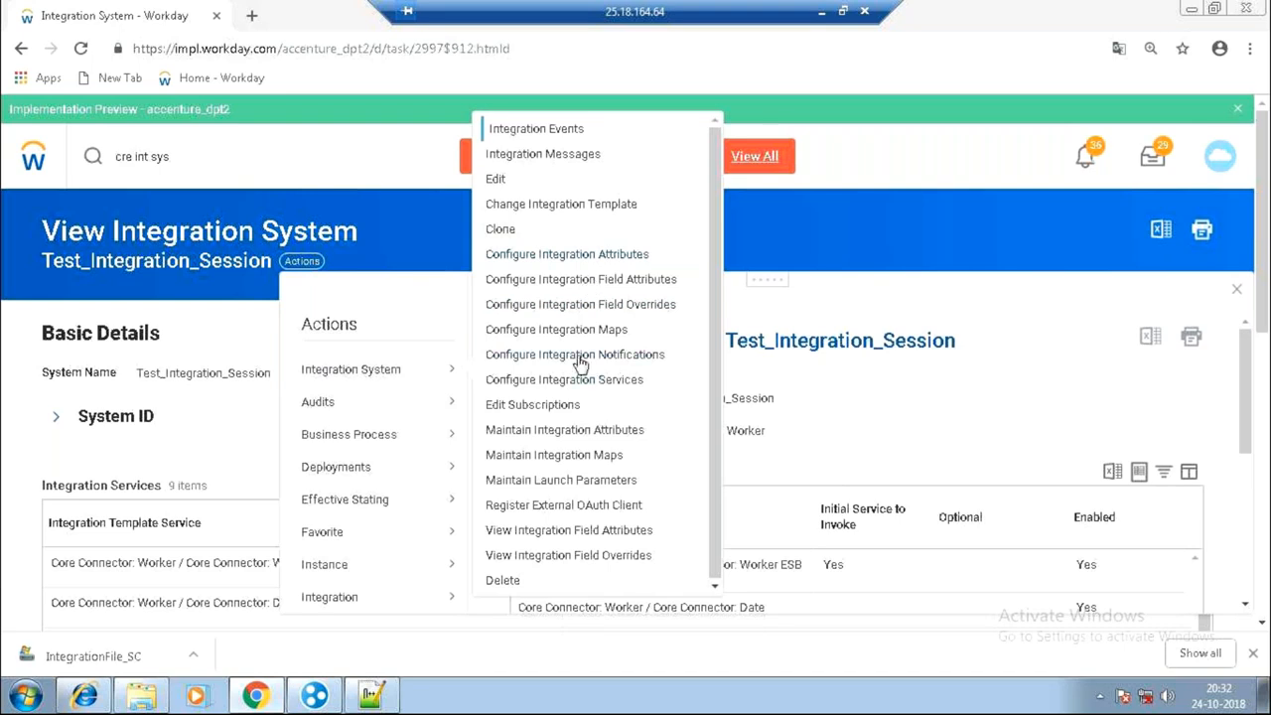
{"action": "left_click", "coordinate": [590, 254]}
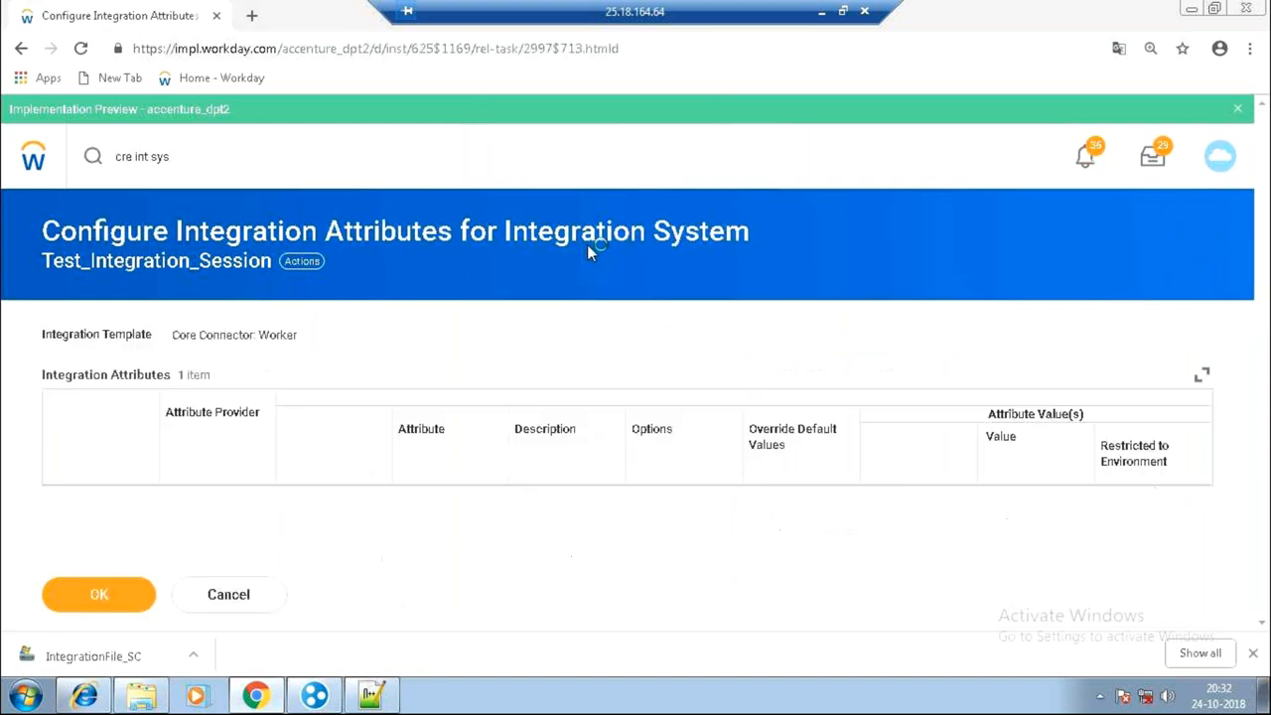
Add an Output Filename value of Test.xml.
{"action": "left_click_drag", "start_coordinate": [1263, 239], "coordinate": [1264, 454]}
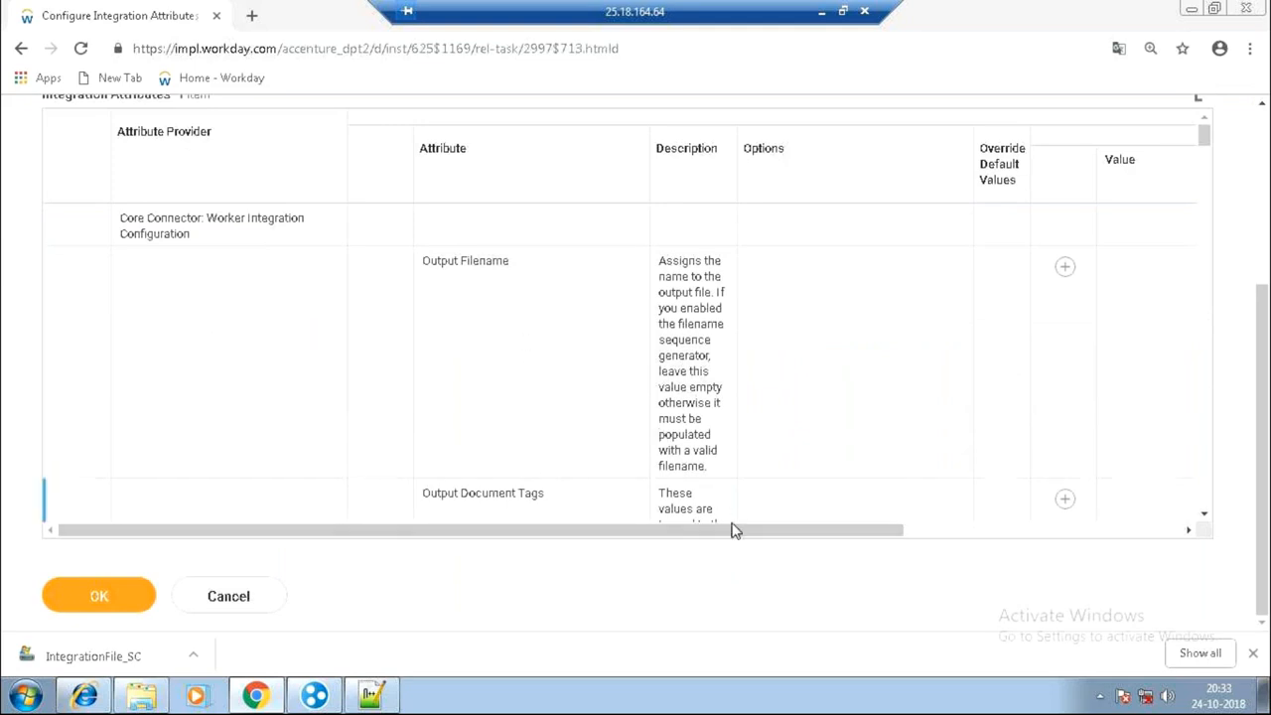
{"action": "left_click_drag", "start_coordinate": [820, 536], "coordinate": [826, 538]}
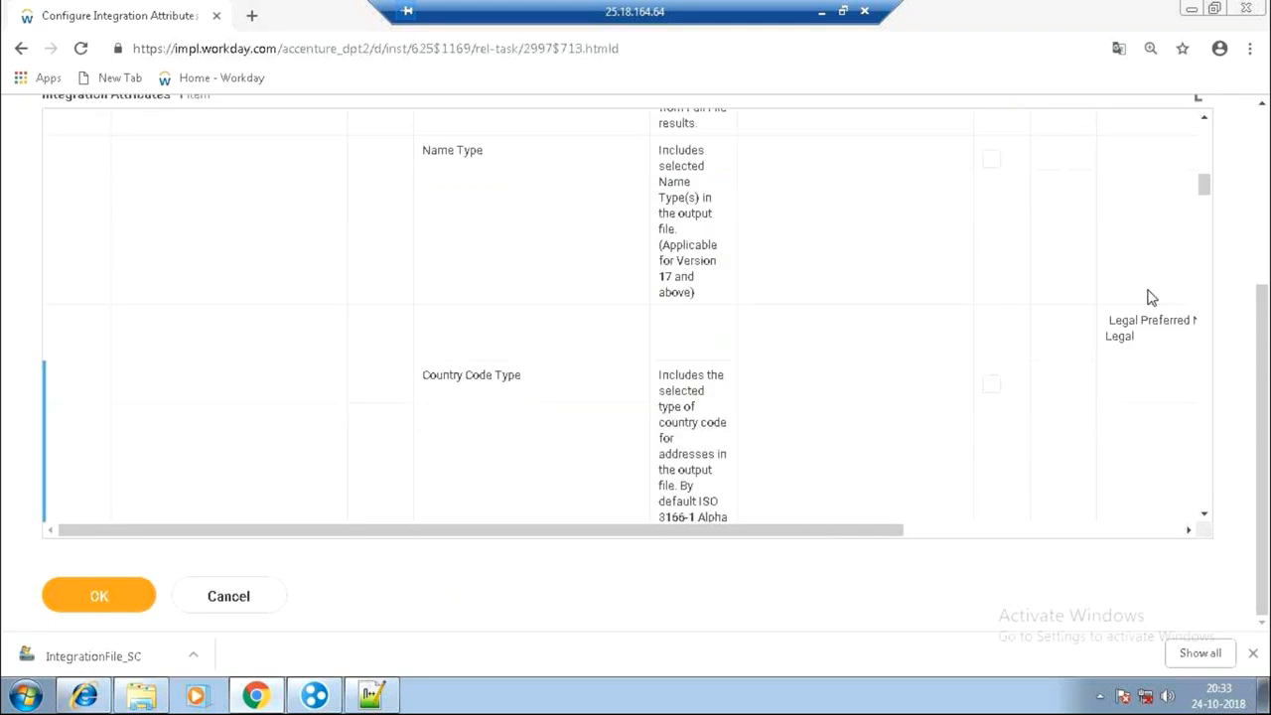
{"action": "left_click_drag", "start_coordinate": [1205, 182], "coordinate": [1204, 126]}
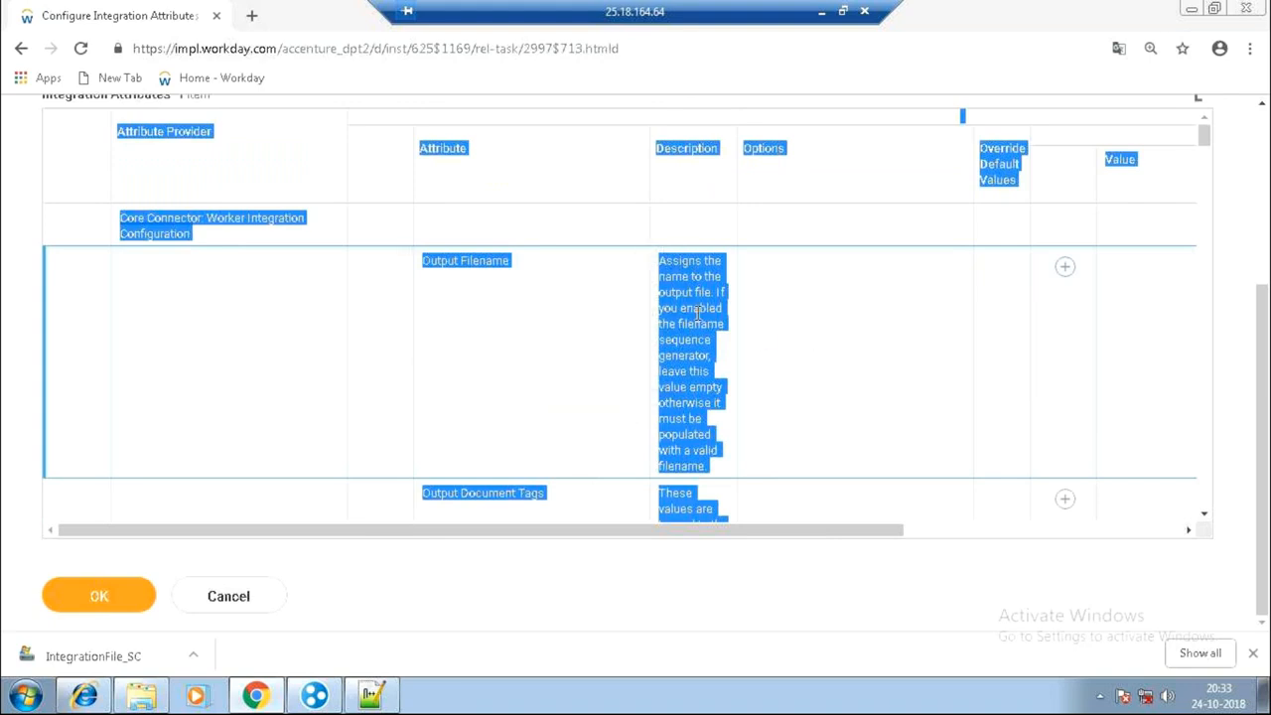
{"action": "left_click", "coordinate": [1065, 268]}
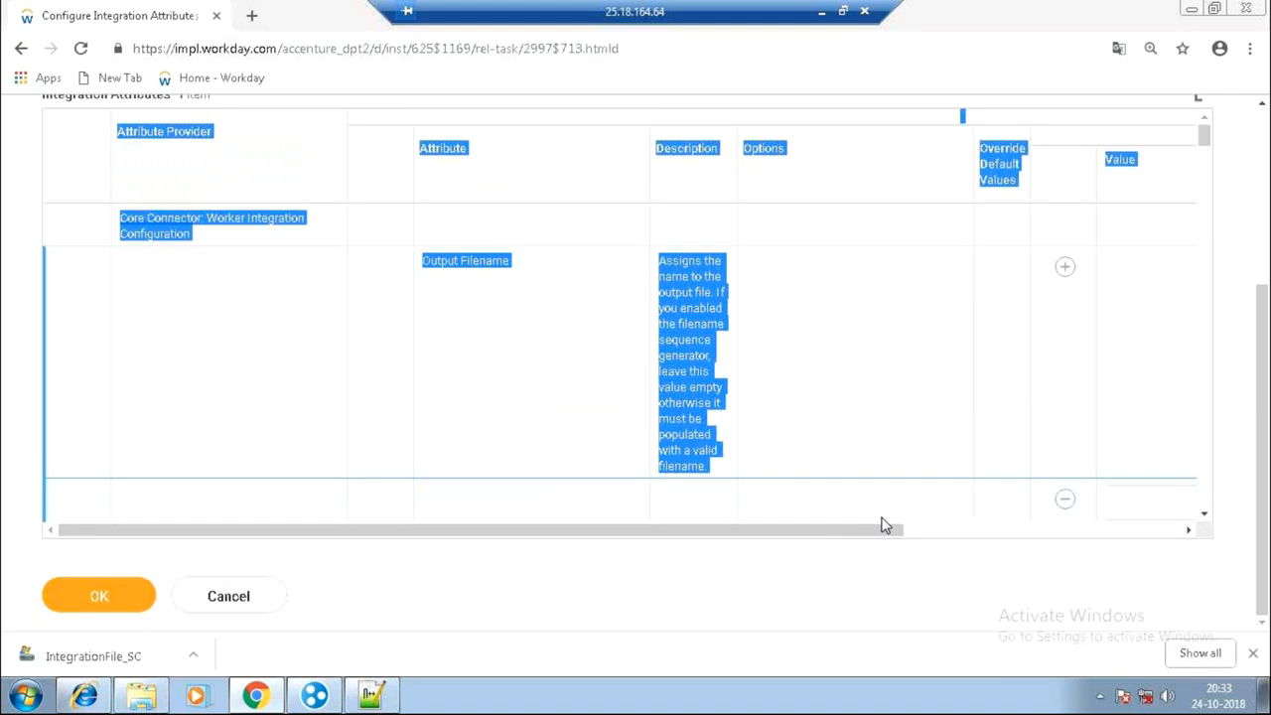
{"action": "left_click_drag", "start_coordinate": [922, 534], "coordinate": [1129, 531]}
{"action": "left_click", "coordinate": [965, 504]}
{"action": "type", "text": "Test"}
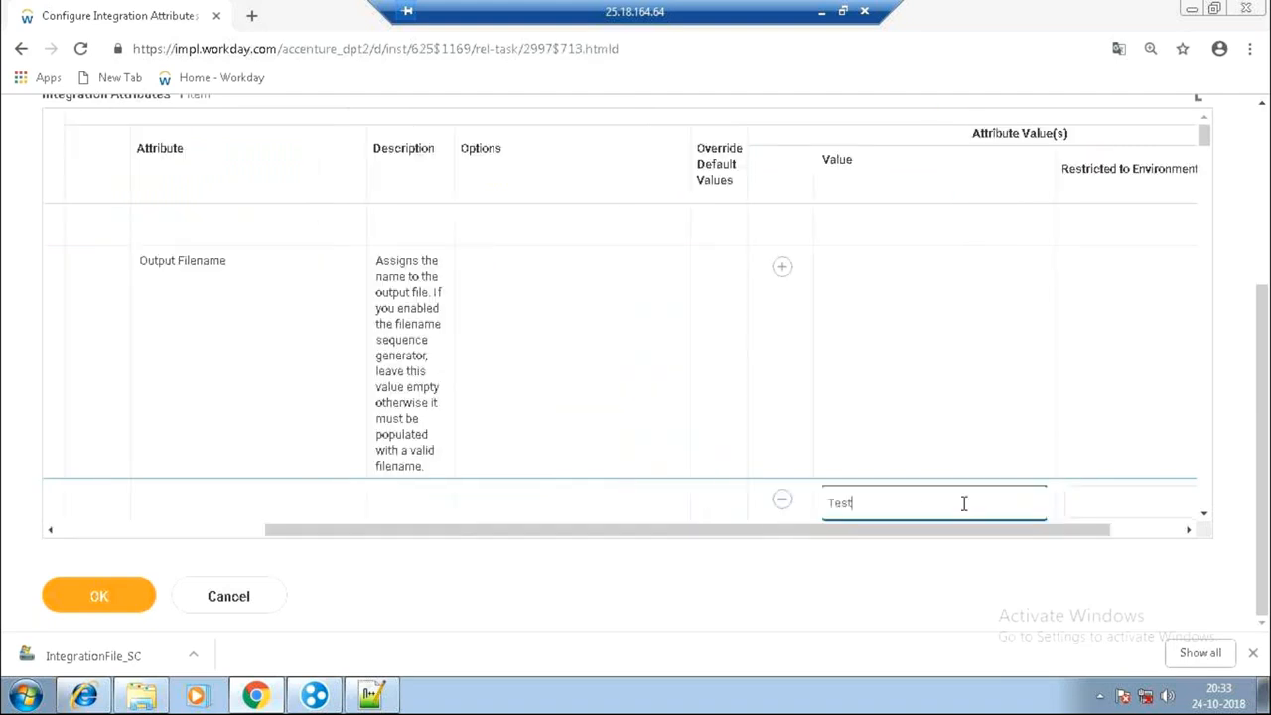
{"action": "type", "text": ".xml"}
Add Version 25.0 and save the integration attributes.
{"action": "left_click", "coordinate": [1205, 138]}
{"action": "scroll", "coordinate": [1207, 141], "scroll_direction": "down", "scroll_amount": 1}
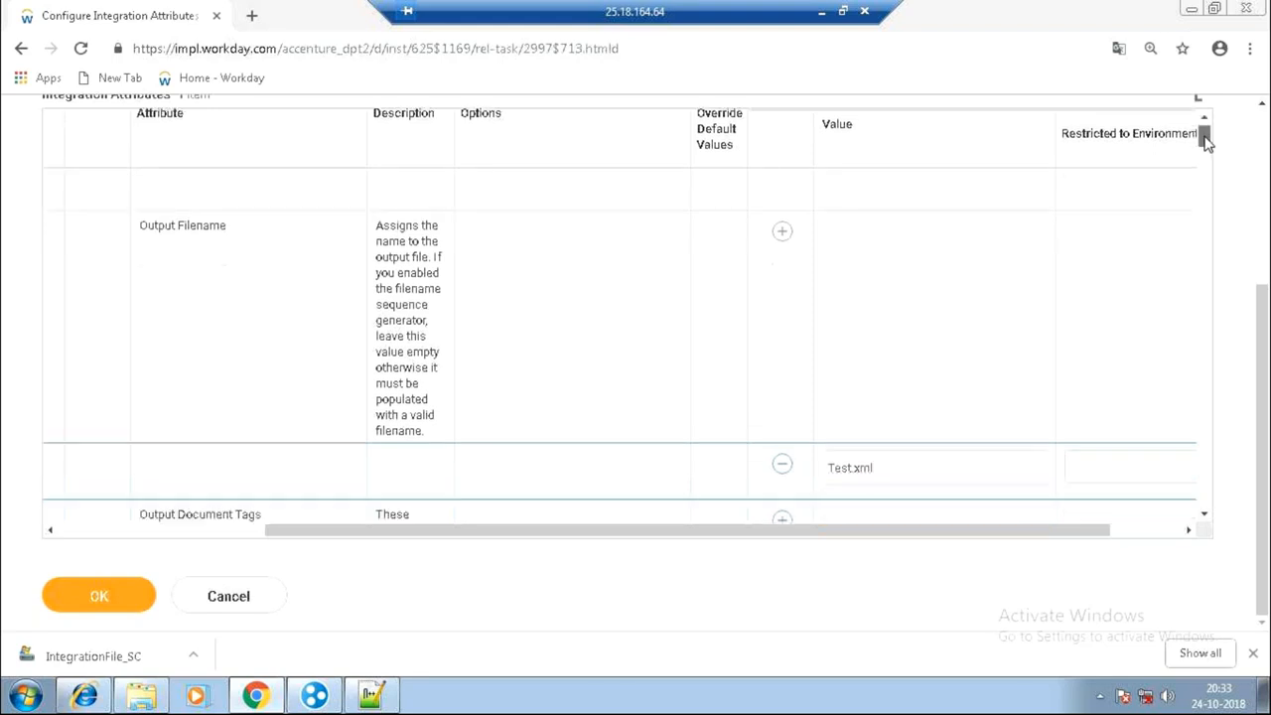
{"action": "scroll", "coordinate": [1205, 147], "scroll_direction": "down", "scroll_amount": 4}
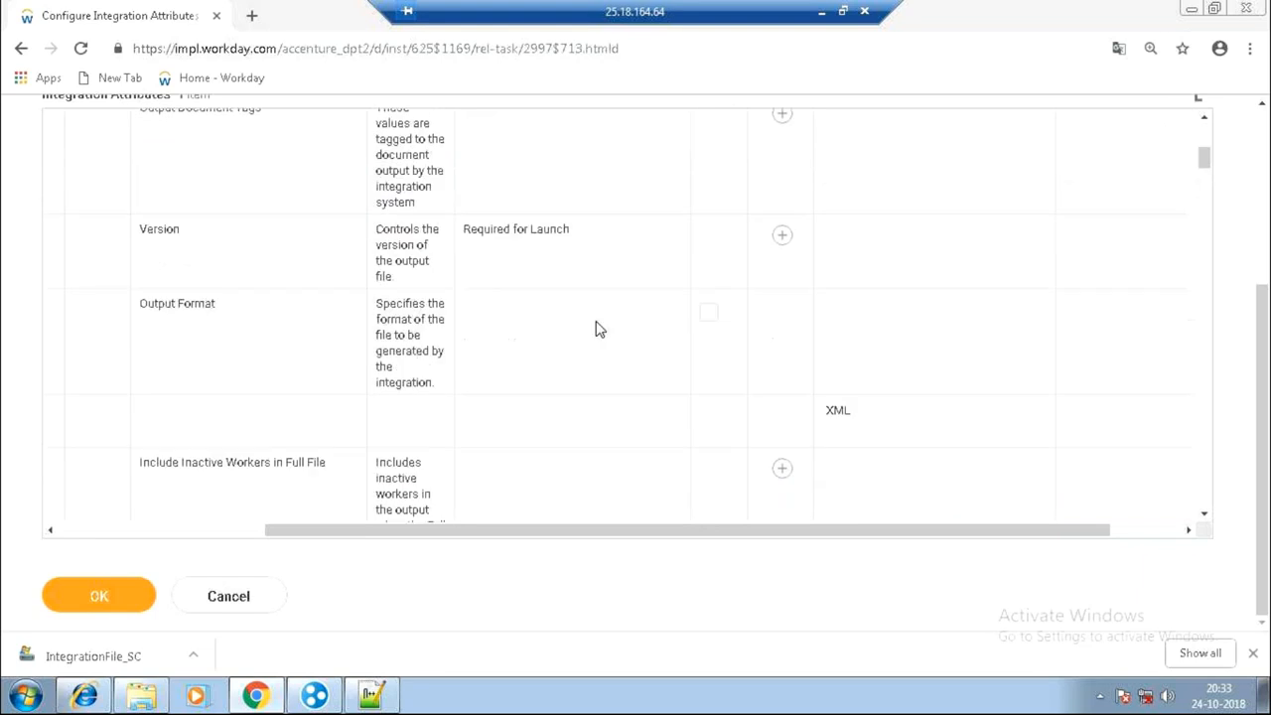
{"action": "left_click", "coordinate": [783, 237]}
{"action": "left_click", "coordinate": [932, 313]}
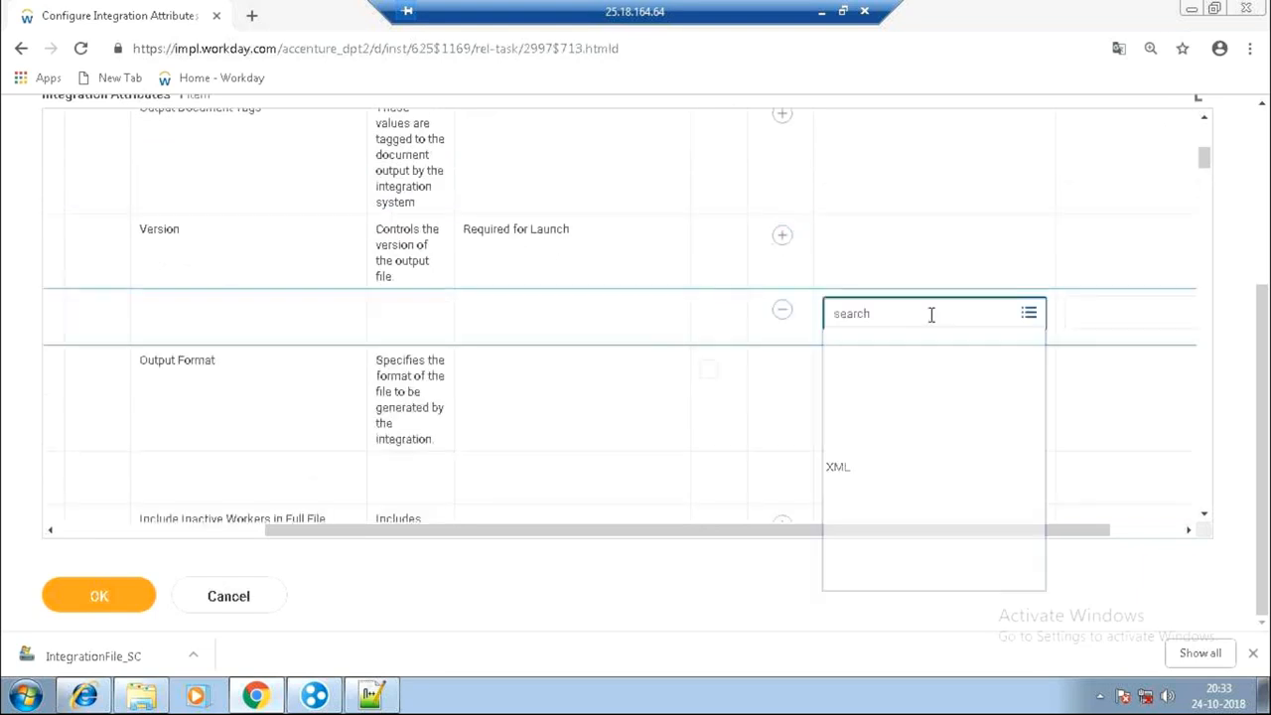
{"action": "scroll", "coordinate": [1033, 411], "scroll_direction": "down", "scroll_amount": 3}
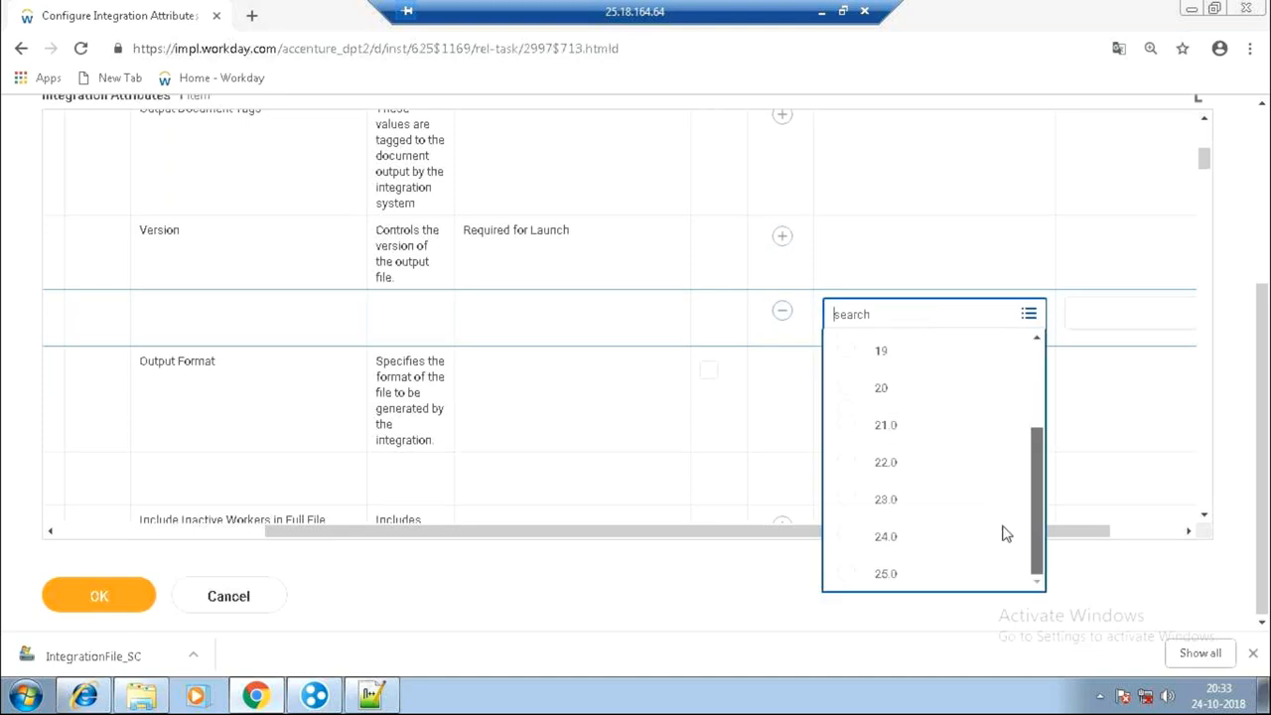
{"action": "left_click", "coordinate": [908, 577]}
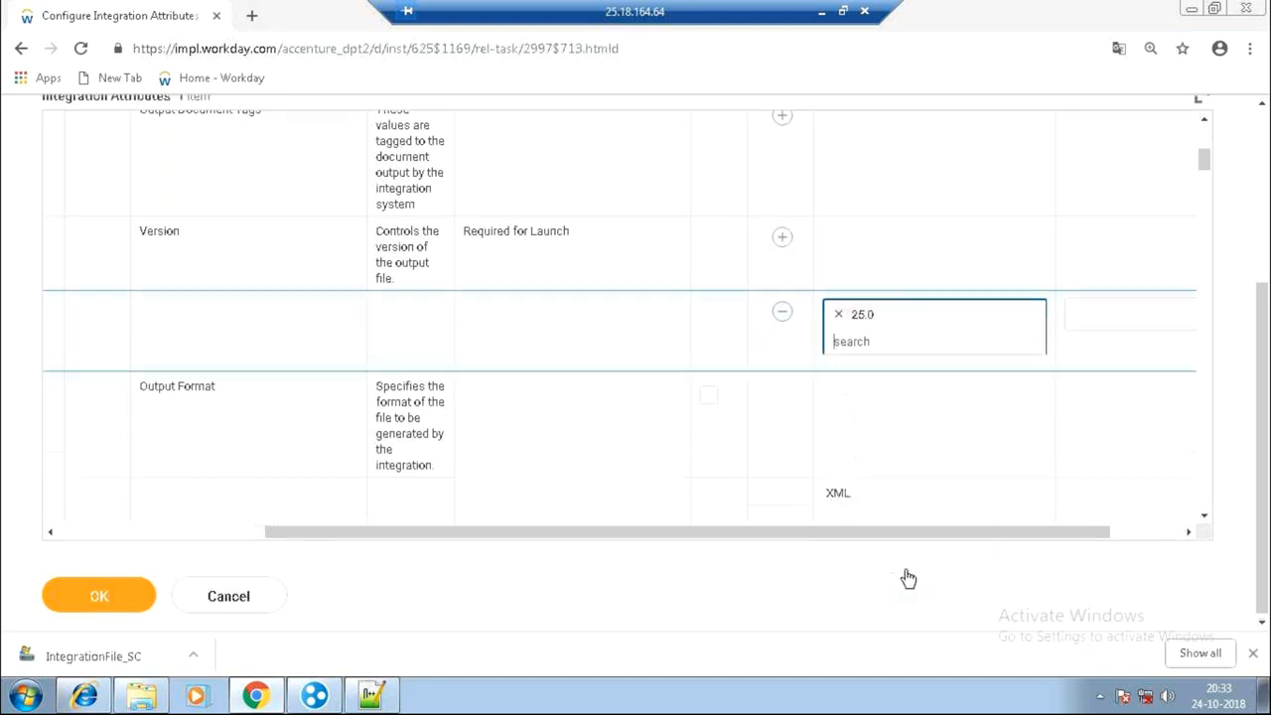
{"action": "left_click_drag", "start_coordinate": [1207, 164], "coordinate": [1206, 338]}
{"action": "left_click", "coordinate": [71, 603]}
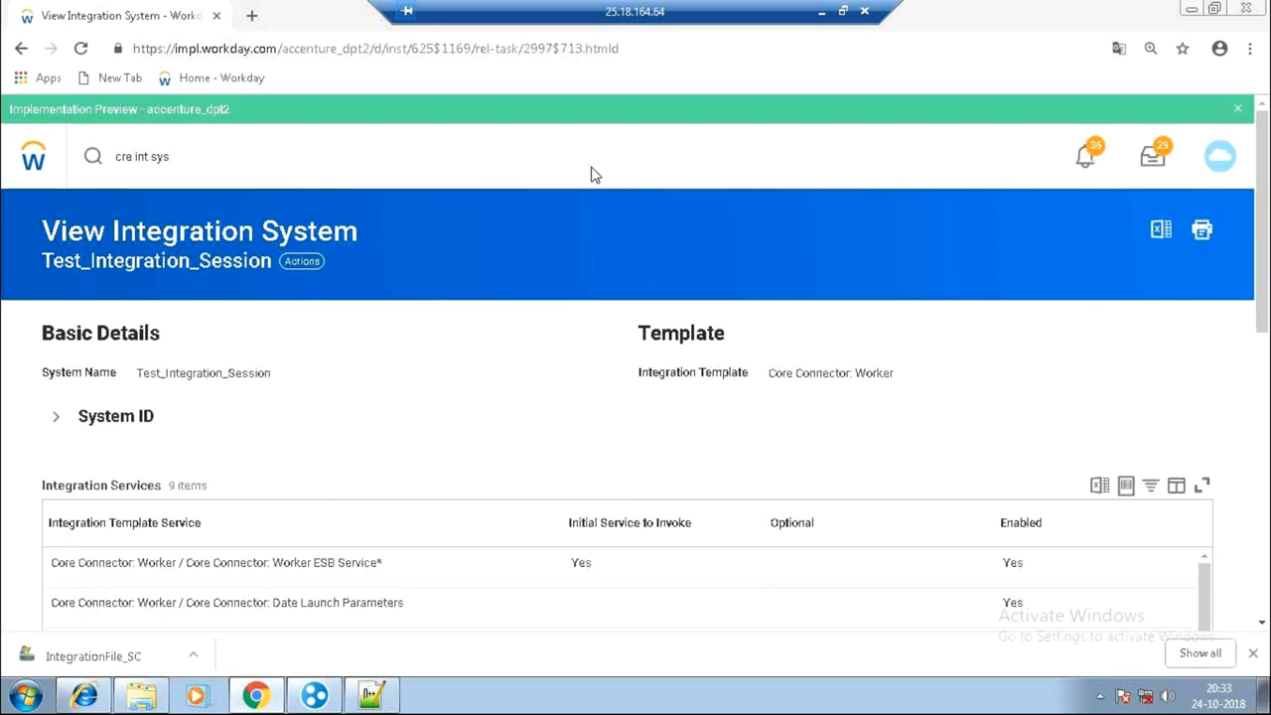
In Configure Integration Field Attributes, tick Include in Output for Middle Name, Last Name and First Name.
{"action": "left_click", "coordinate": [298, 261]}
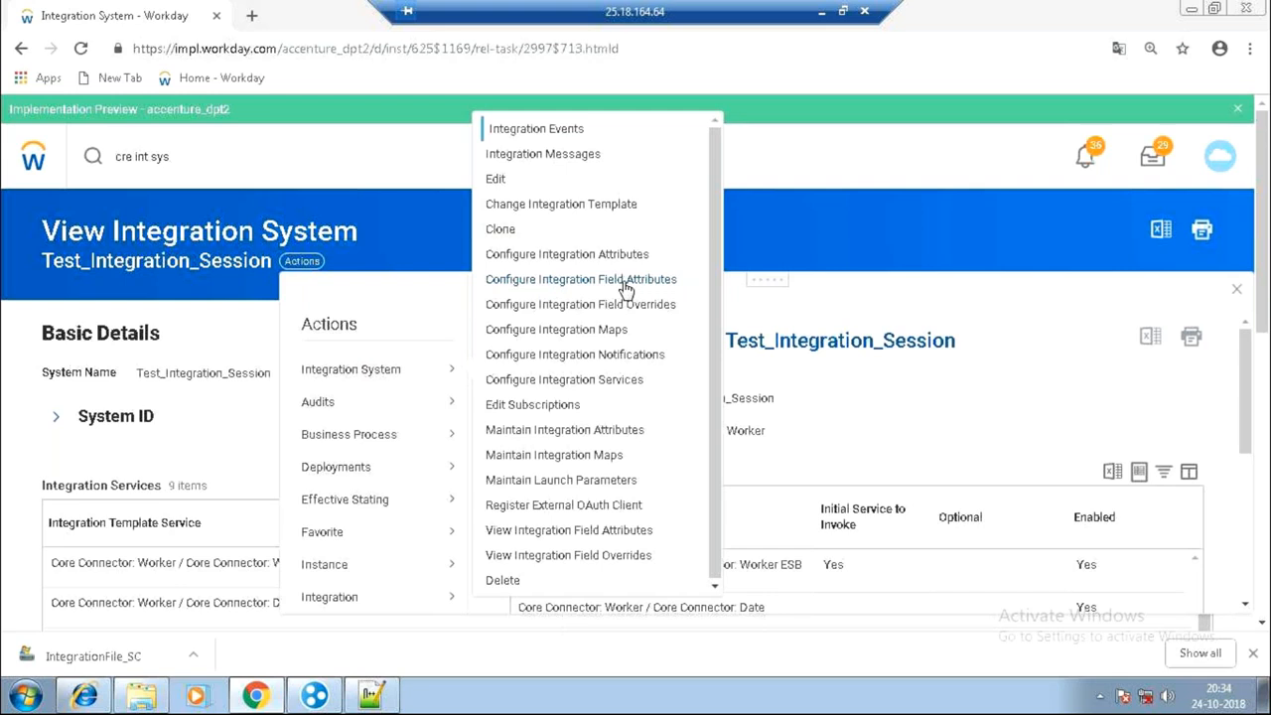
{"action": "left_click", "coordinate": [625, 285]}
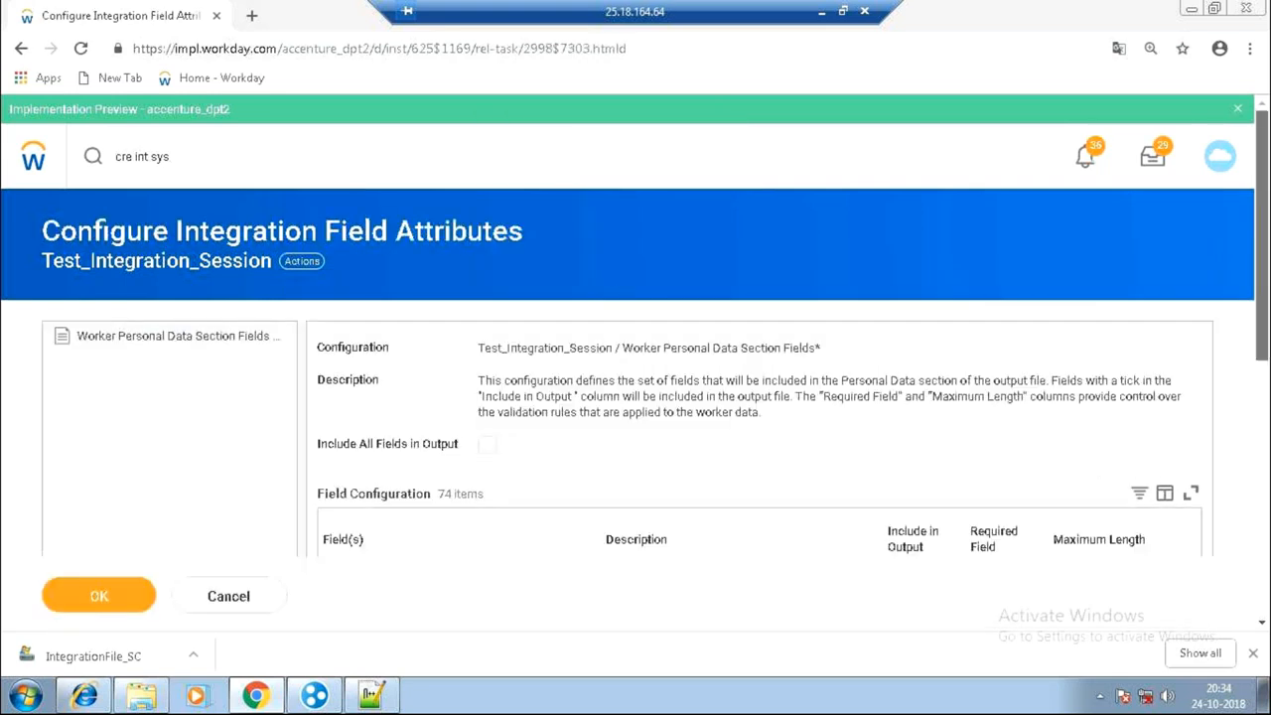
{"action": "scroll", "coordinate": [635, 397], "scroll_direction": "down", "scroll_amount": 2}
{"action": "scroll", "coordinate": [1195, 213], "scroll_direction": "down", "scroll_amount": 2}
{"action": "scroll", "coordinate": [1067, 219], "scroll_direction": "down", "scroll_amount": 1}
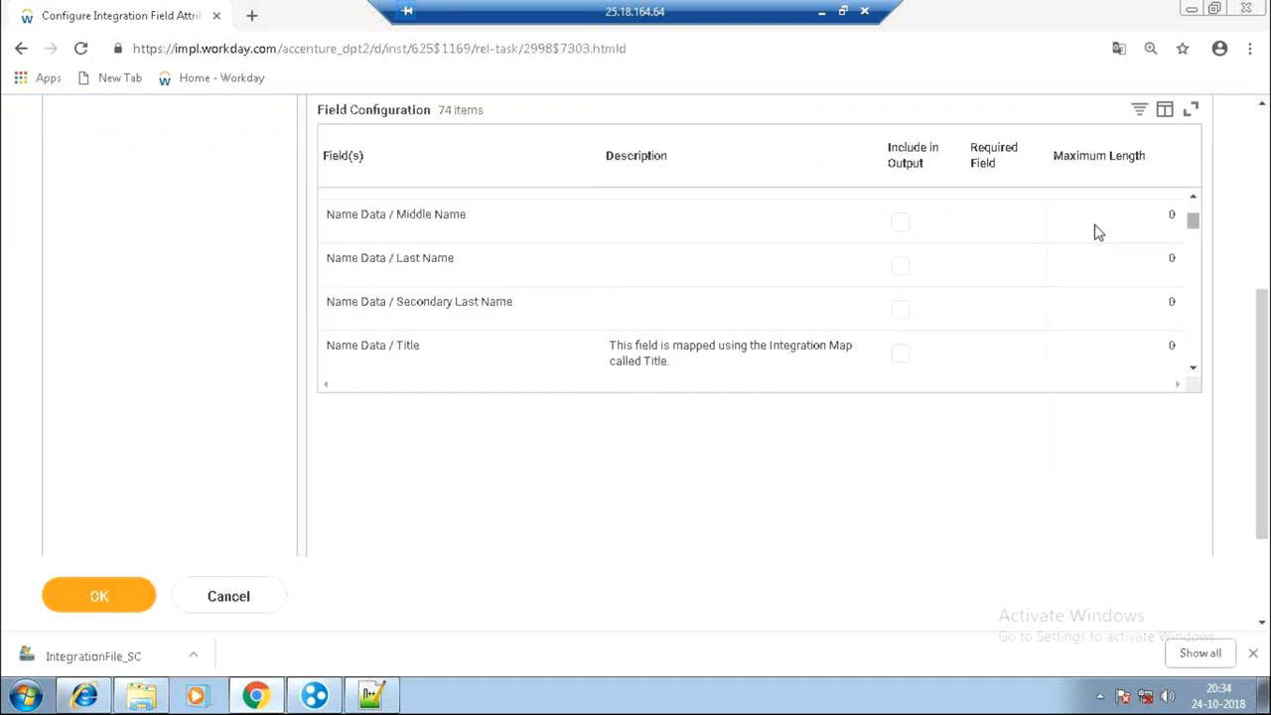
{"action": "left_click", "coordinate": [901, 223]}
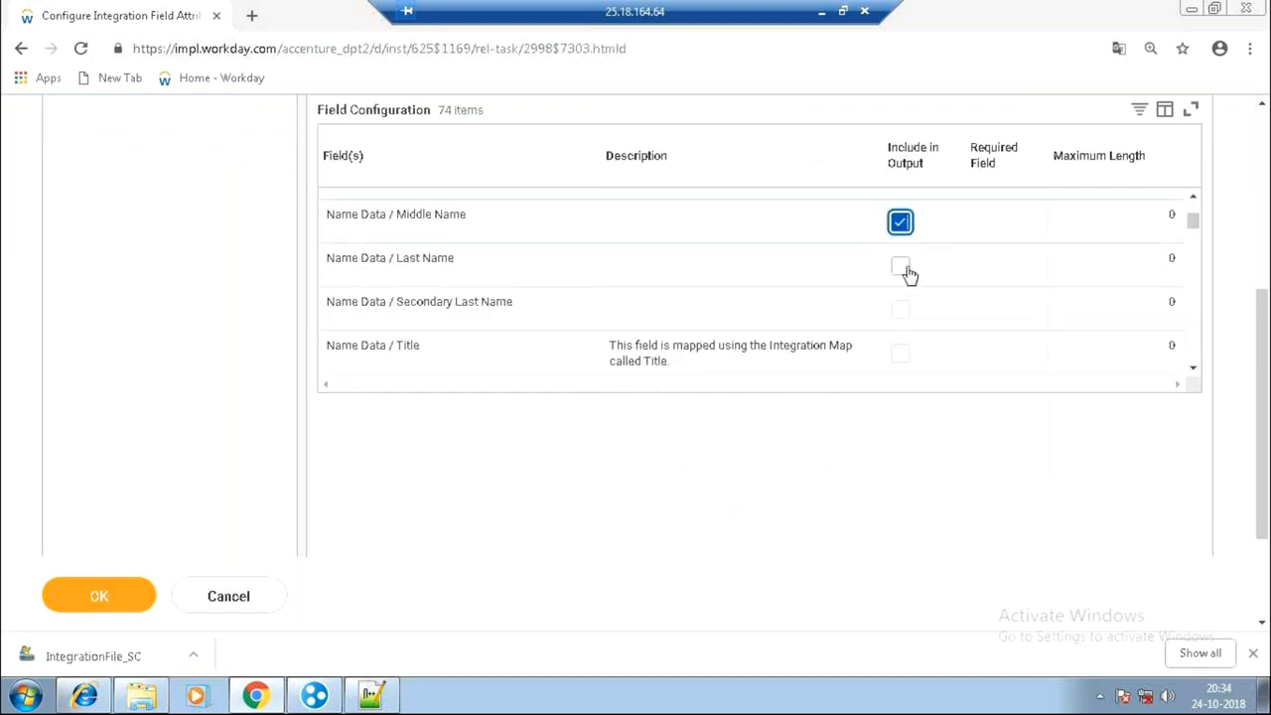
{"action": "left_click", "coordinate": [900, 266]}
{"action": "scroll", "coordinate": [1182, 202], "scroll_direction": "up", "scroll_amount": 1}
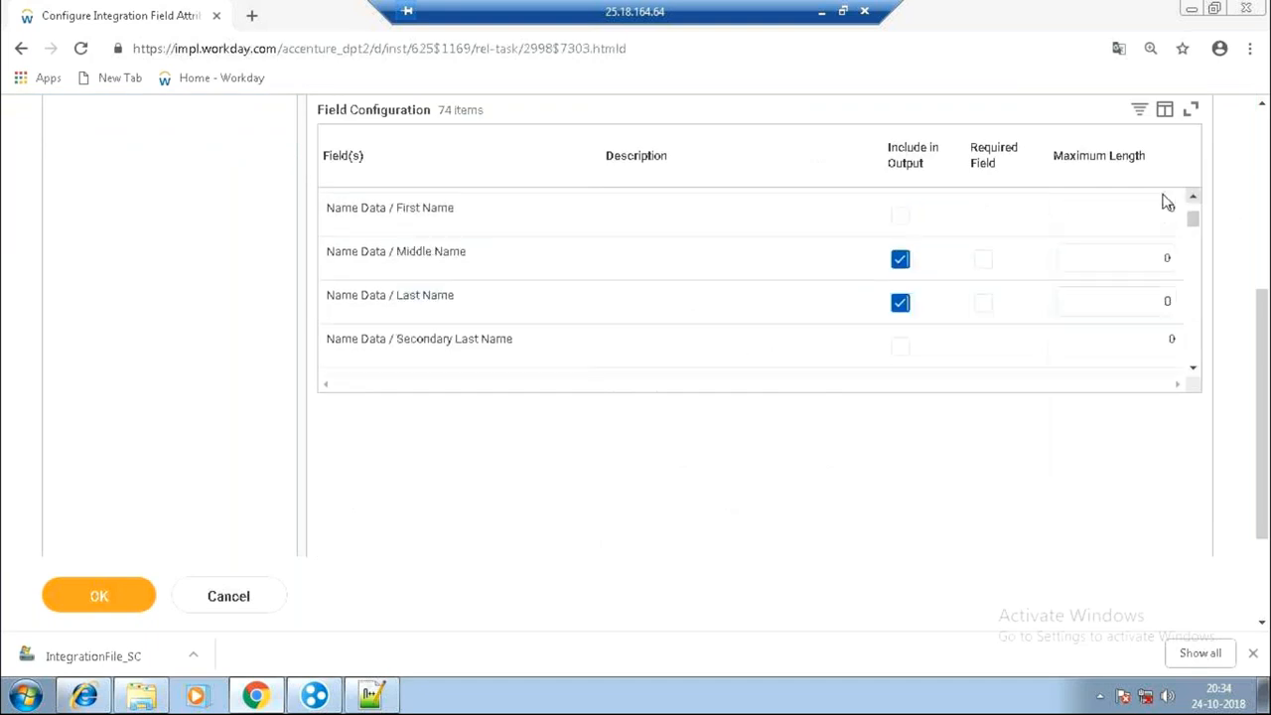
{"action": "left_click", "coordinate": [901, 217]}
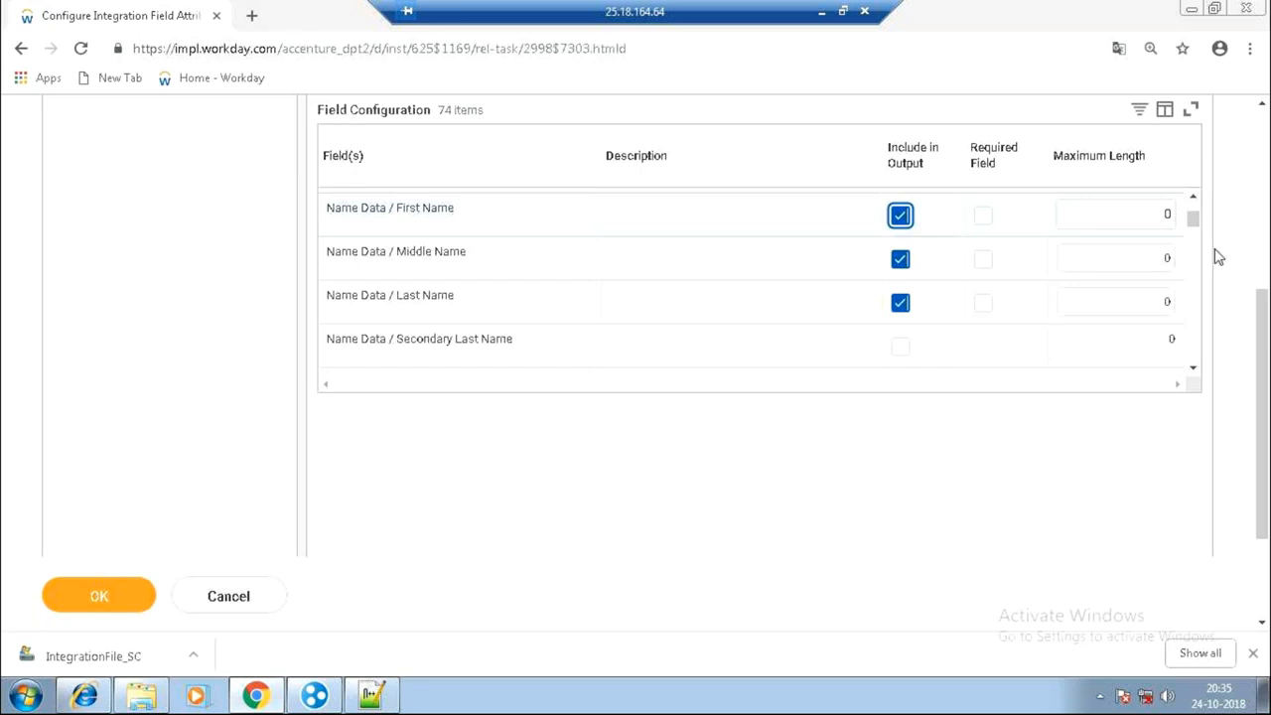
Save the Middle, Last and First Name field attribute changes and finish back on Integration System_SC.
{"action": "left_click", "coordinate": [112, 586]}
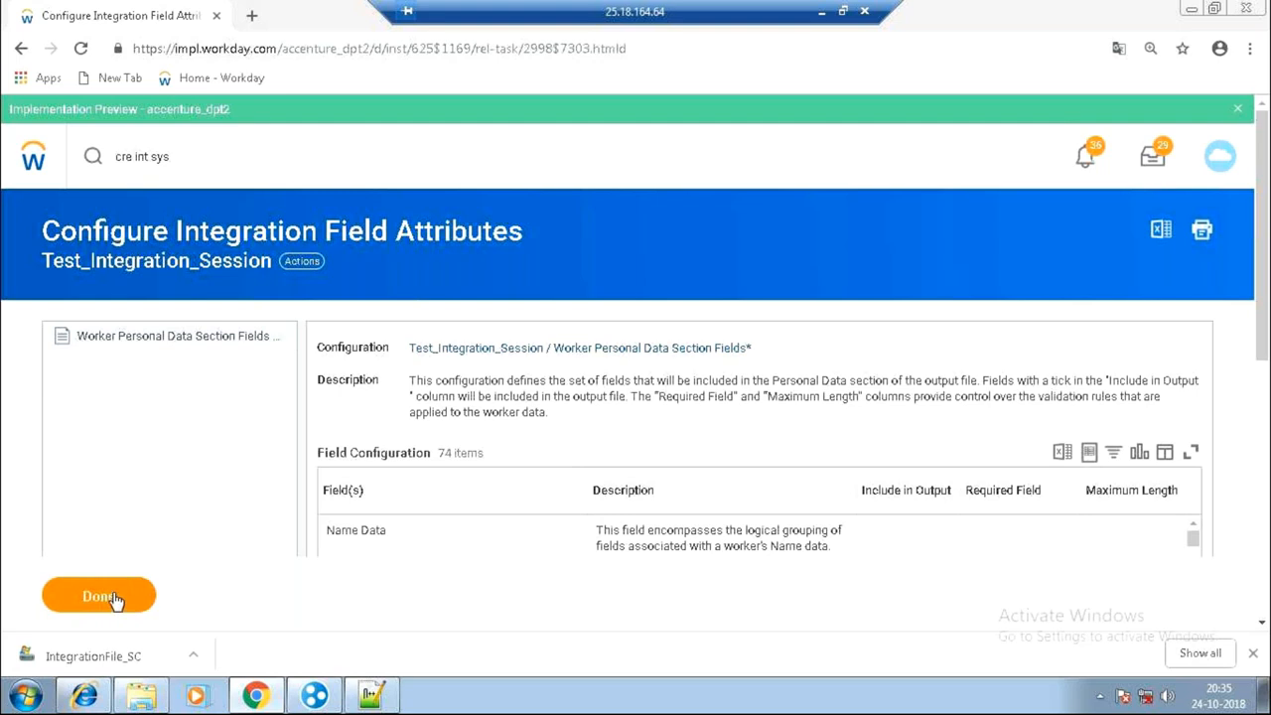
{"action": "left_click", "coordinate": [113, 612]}
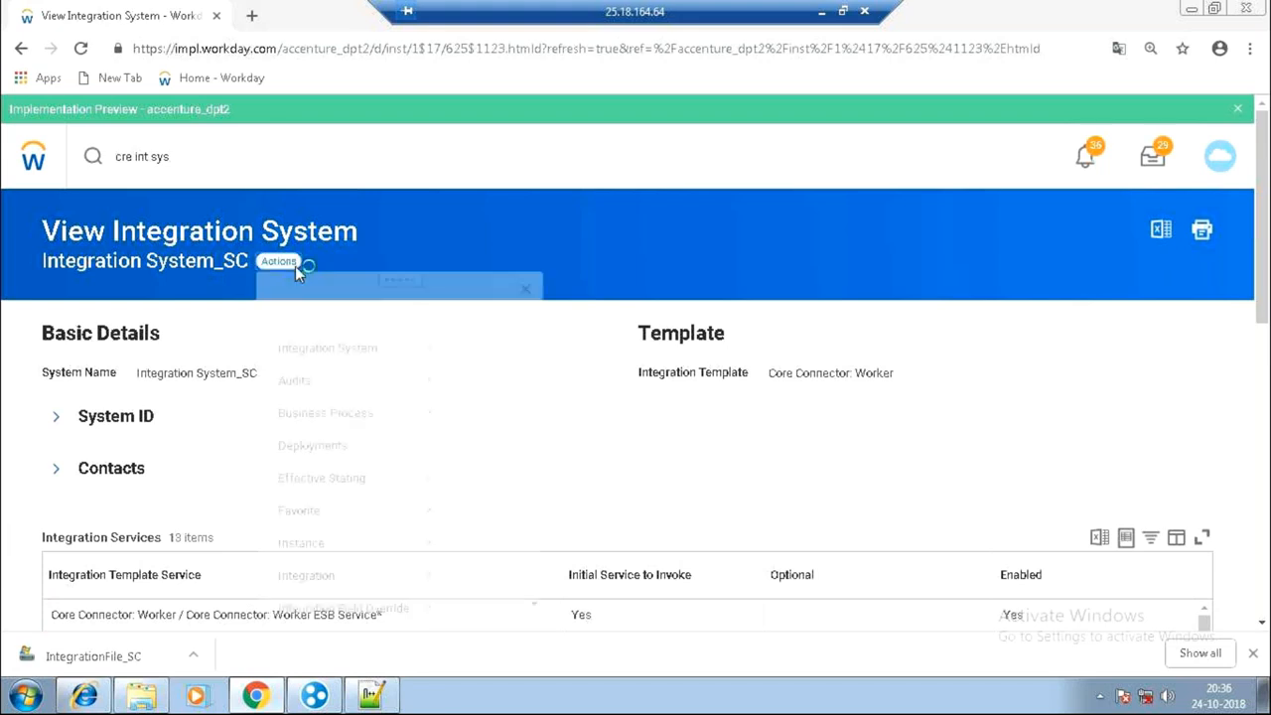
Open and cancel the Edit Integration System form, then reopen the Integration System actions menu.
{"action": "mouse_move", "coordinate": [387, 369]}
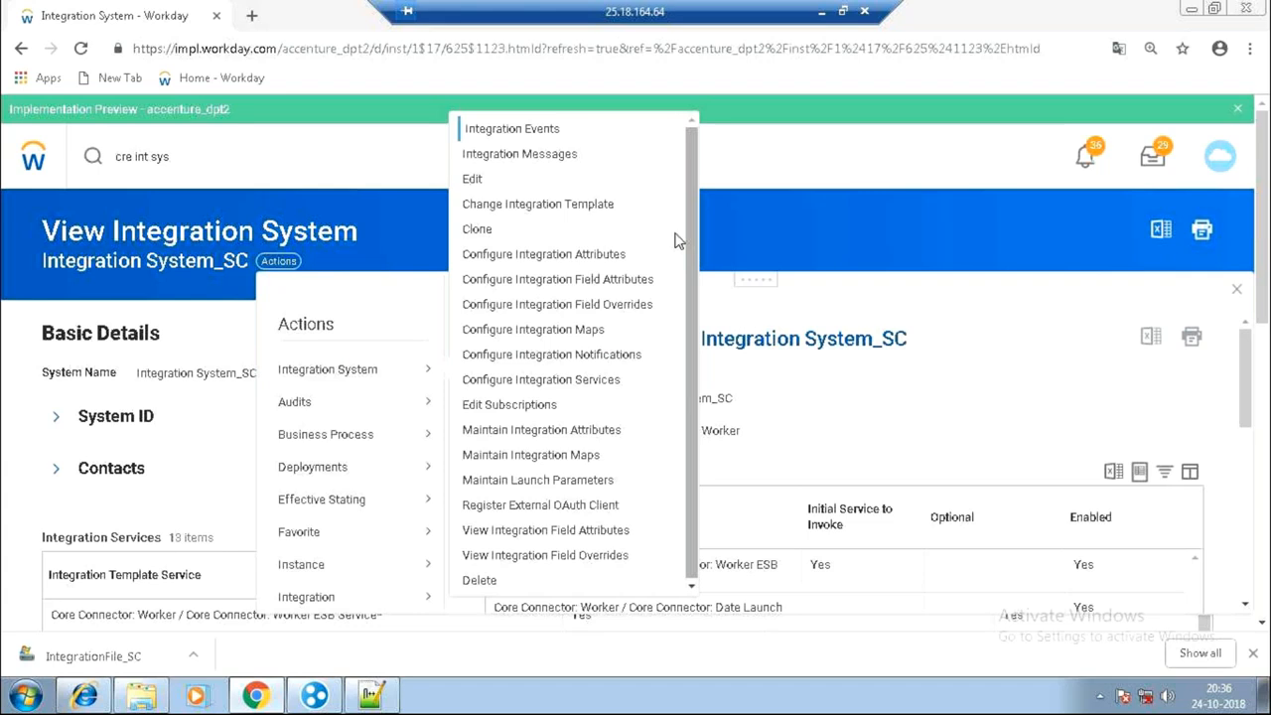
{"action": "left_click", "coordinate": [488, 184]}
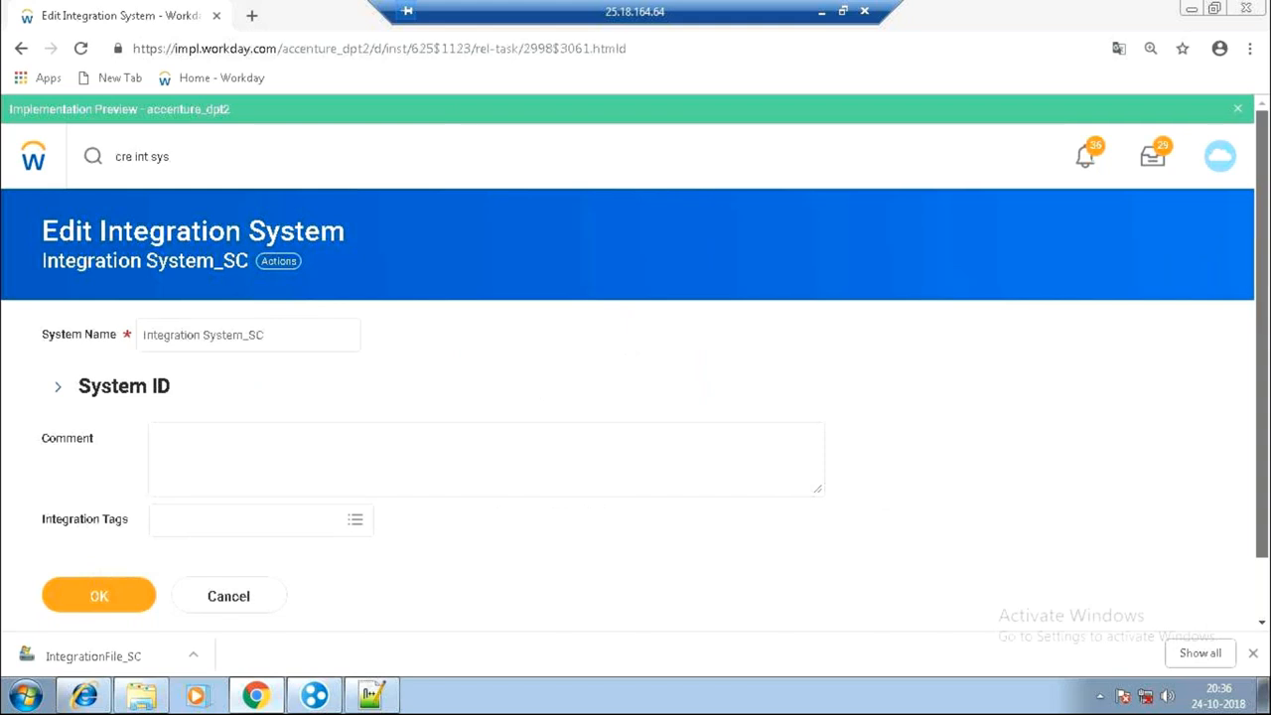
{"action": "scroll", "coordinate": [636, 355], "scroll_direction": "down", "scroll_amount": 1}
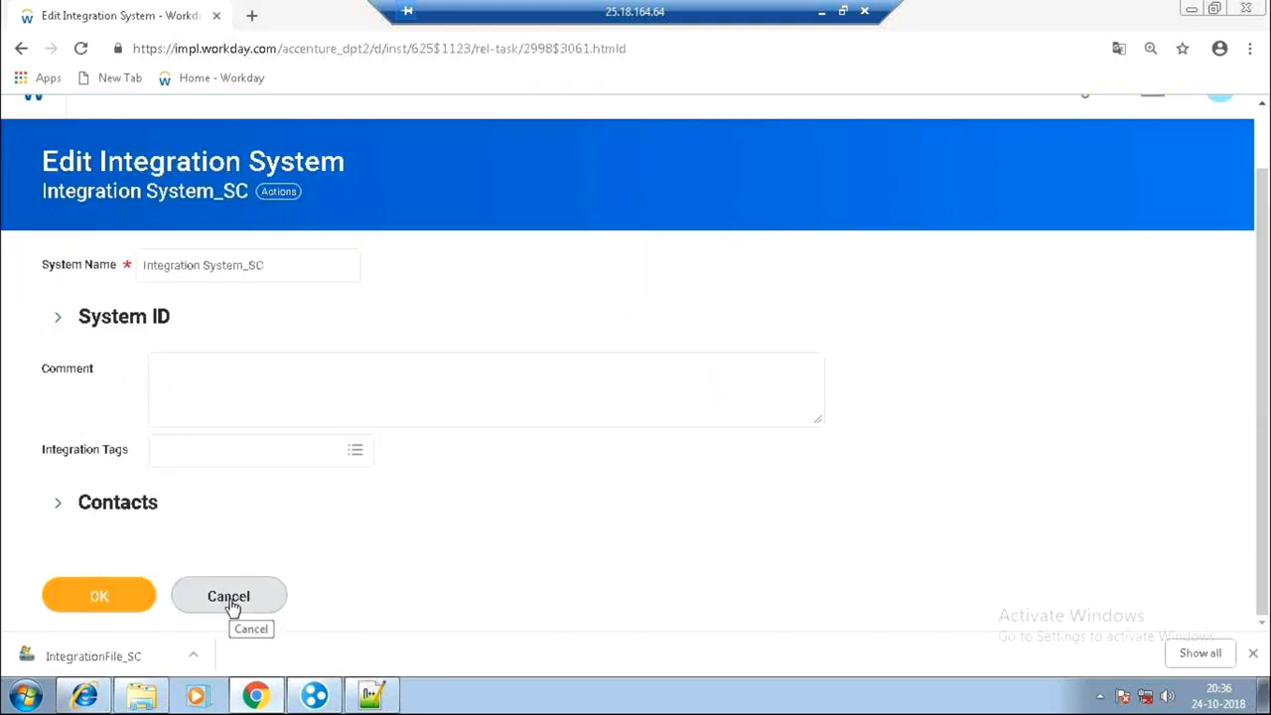
{"action": "left_click", "coordinate": [230, 606]}
{"action": "left_click", "coordinate": [270, 256]}
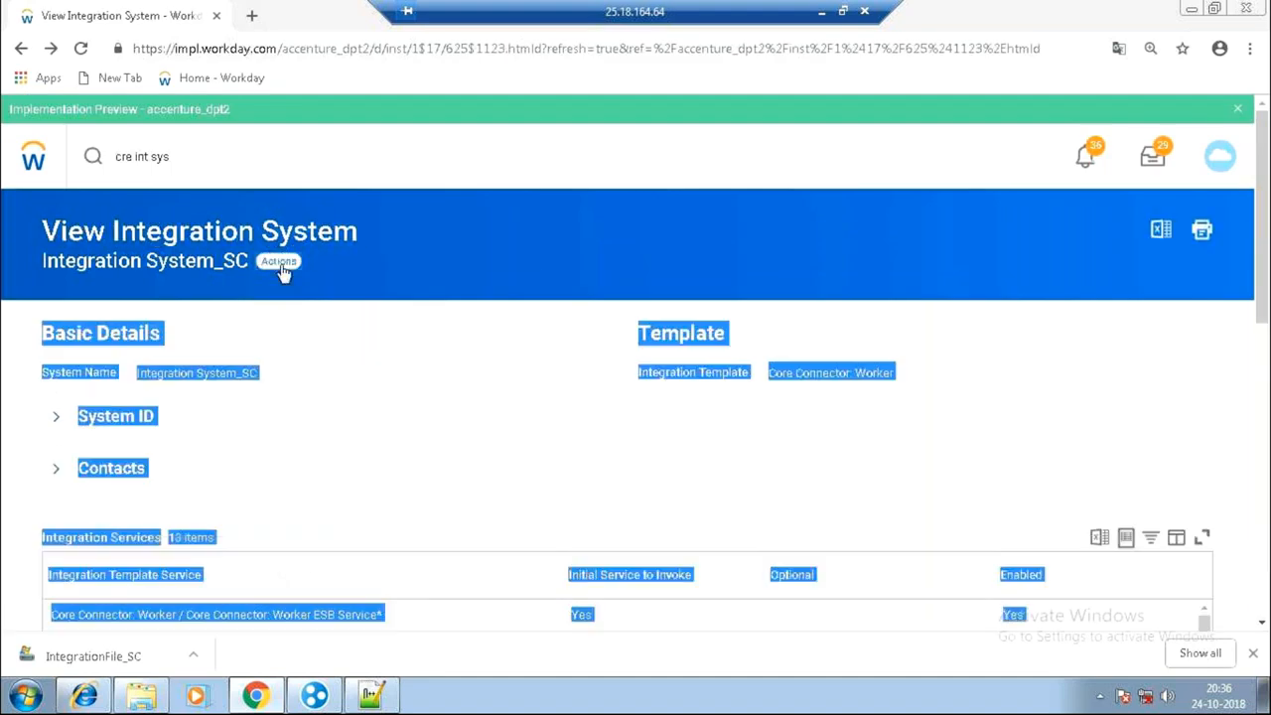
{"action": "left_click", "coordinate": [280, 263]}
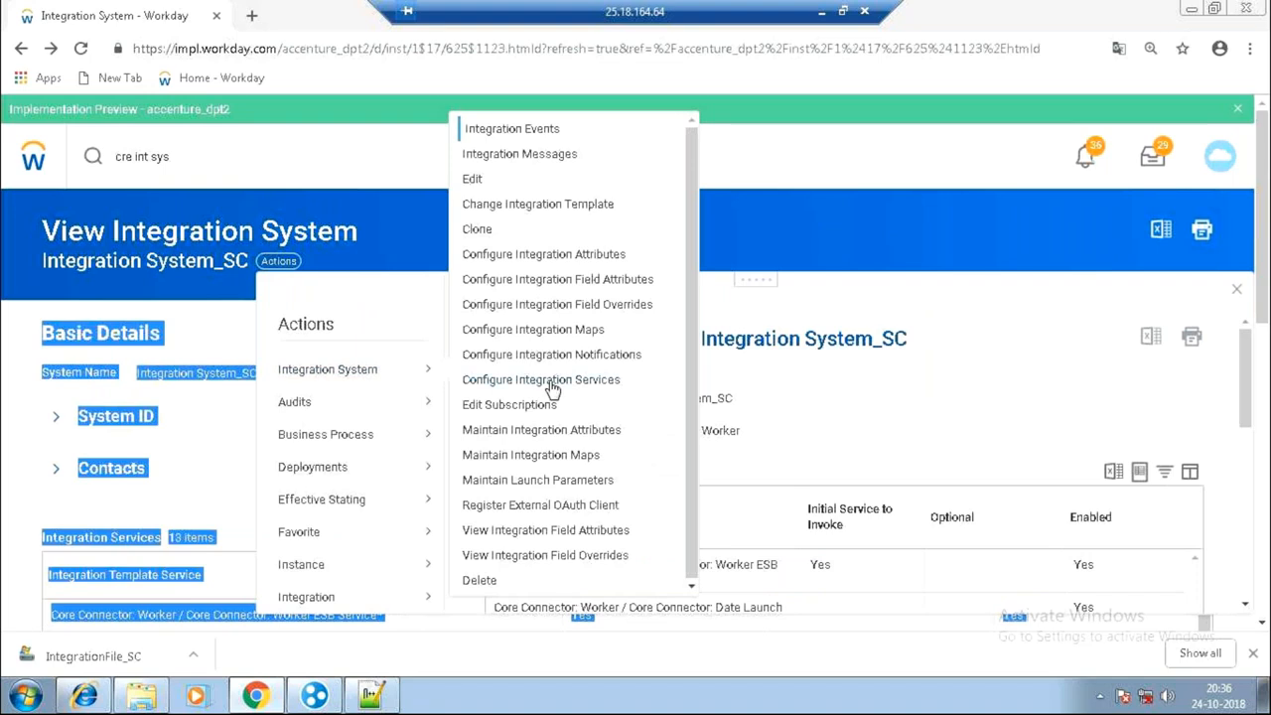
Add a custom service row in Configure Integration Services and begin a new Integration Field Override Service.
{"action": "left_click", "coordinate": [552, 387]}
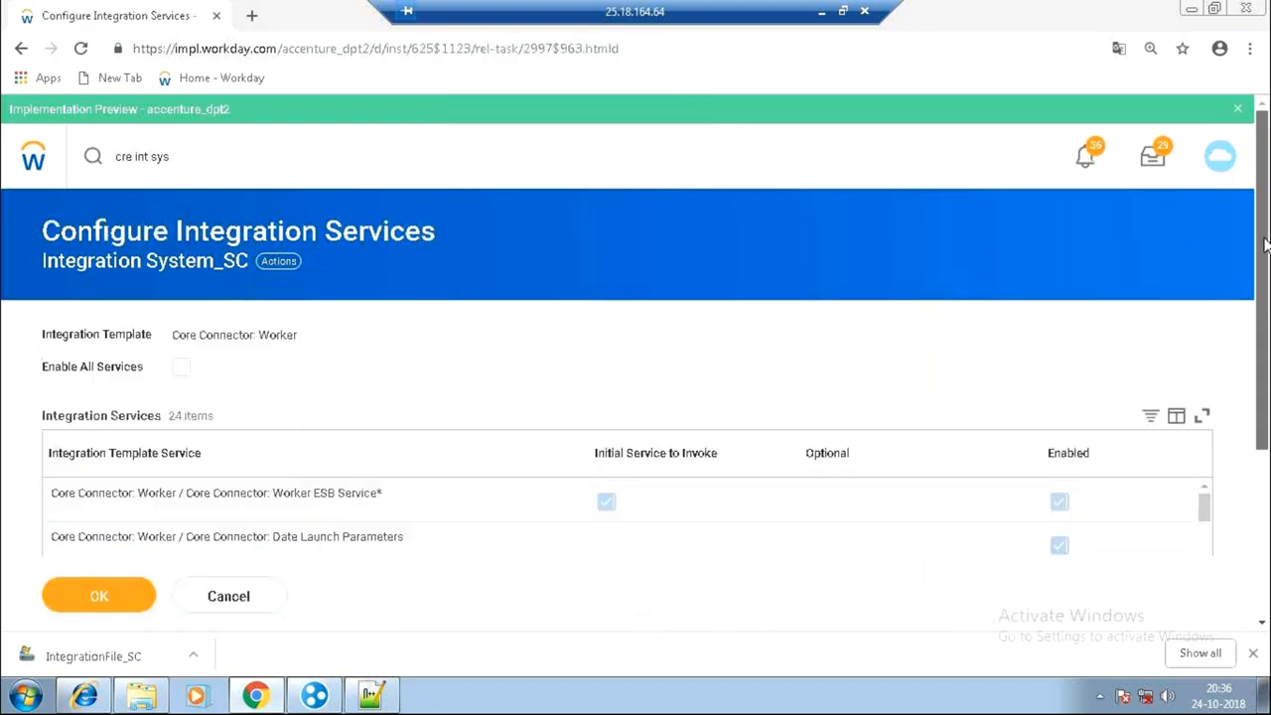
{"action": "left_click_drag", "start_coordinate": [1266, 245], "coordinate": [1270, 406]}
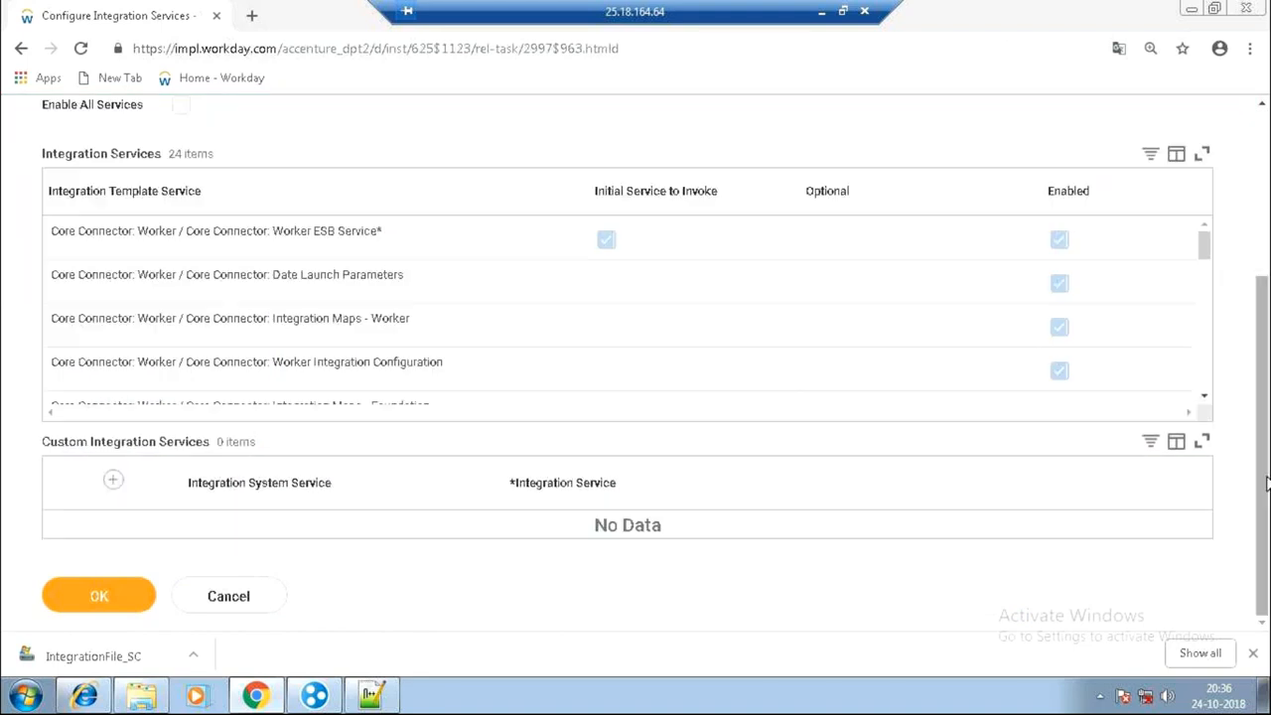
{"action": "left_click", "coordinate": [116, 484]}
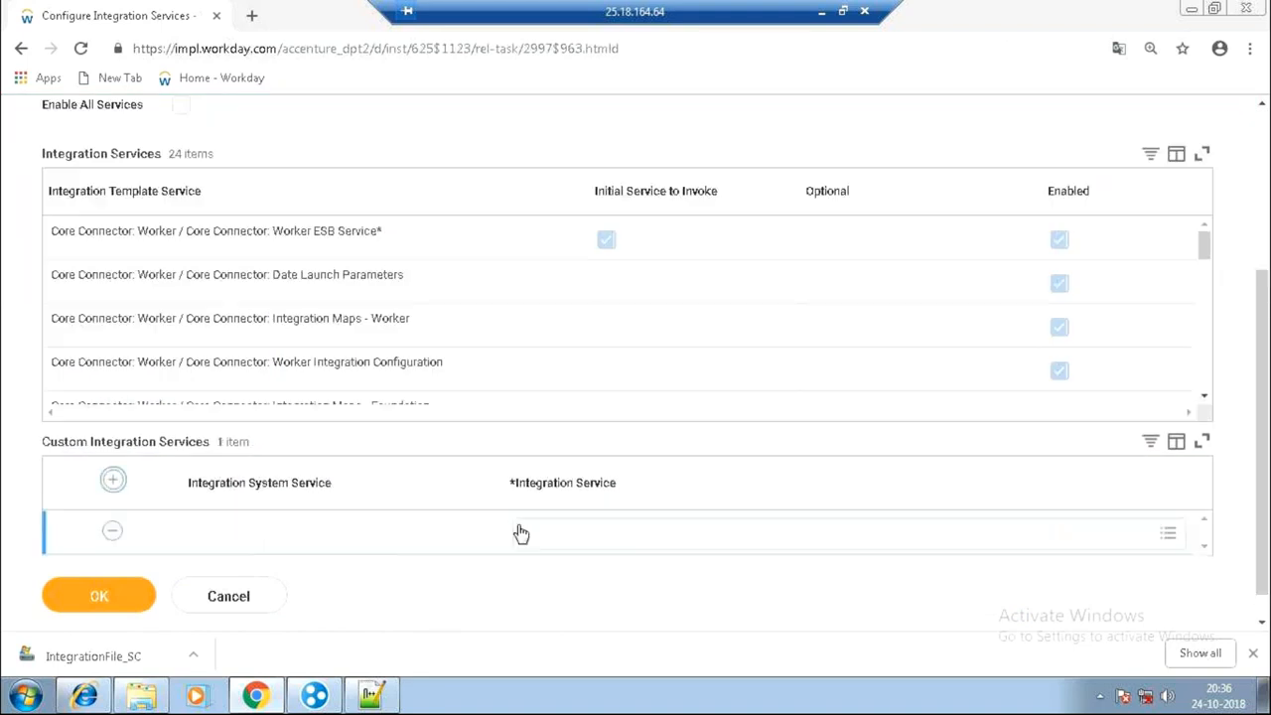
{"action": "left_click", "coordinate": [636, 533]}
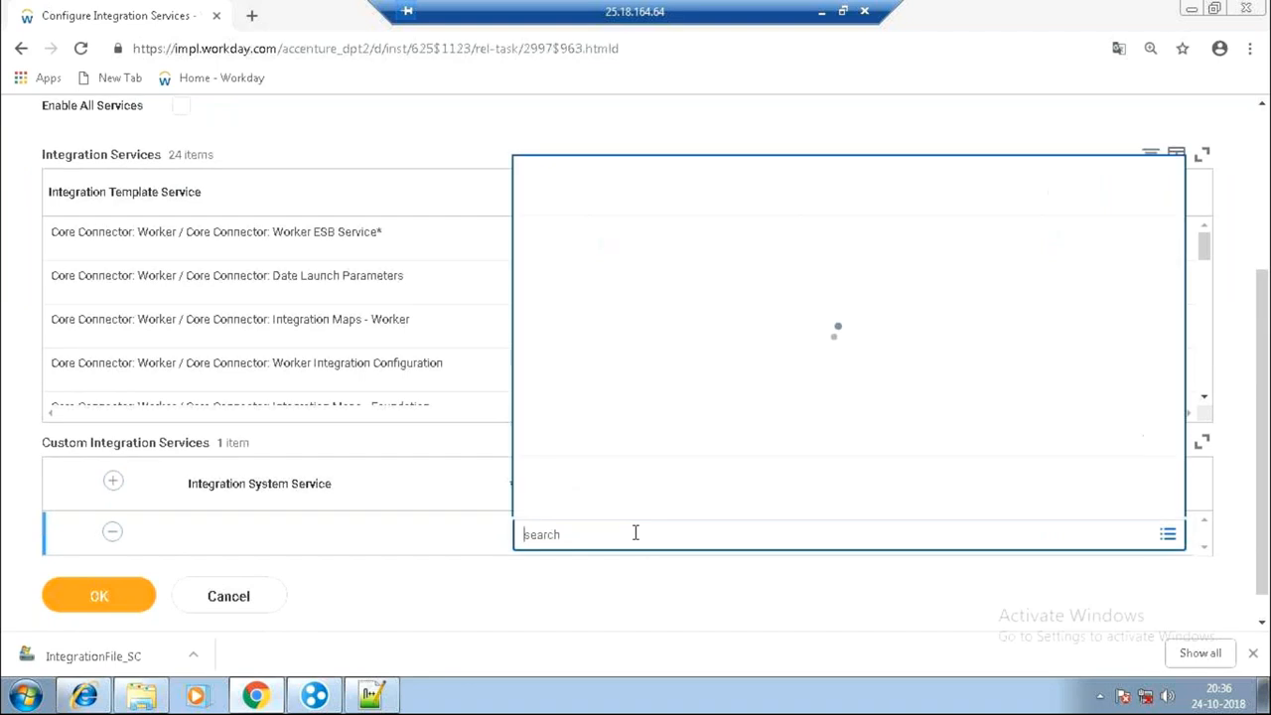
{"action": "left_click", "coordinate": [616, 501]}
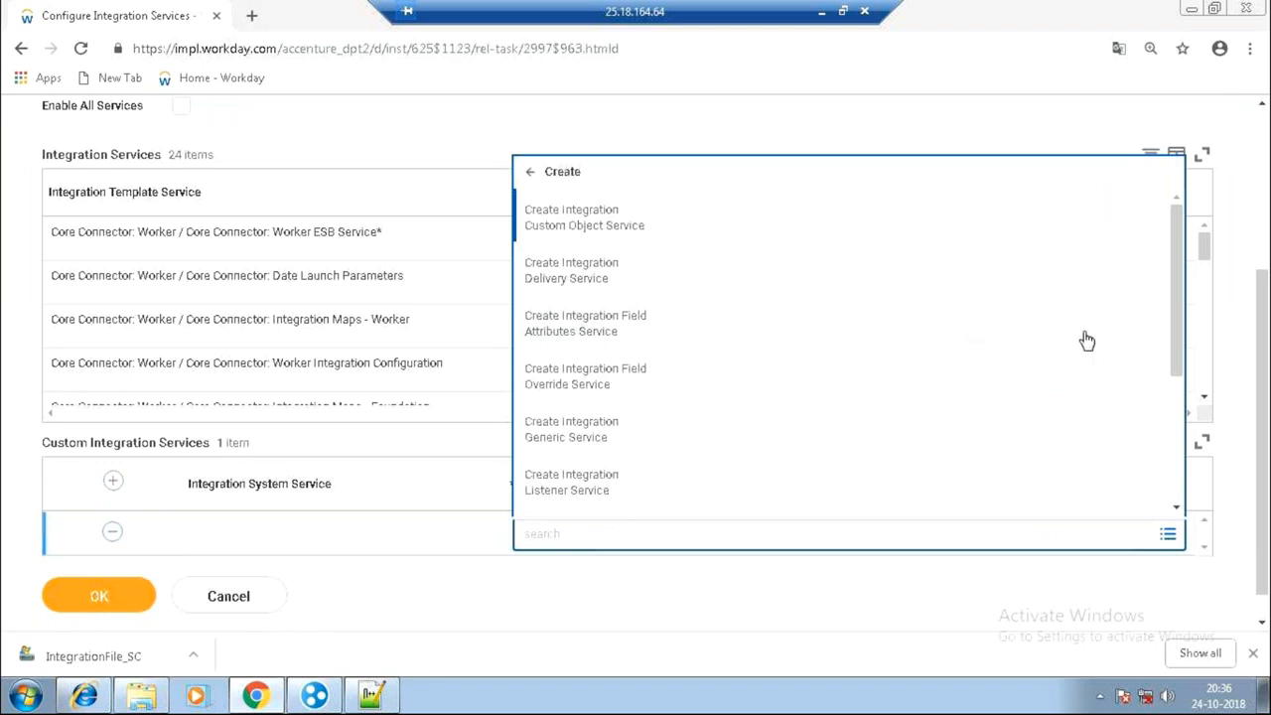
{"action": "left_click", "coordinate": [586, 385]}
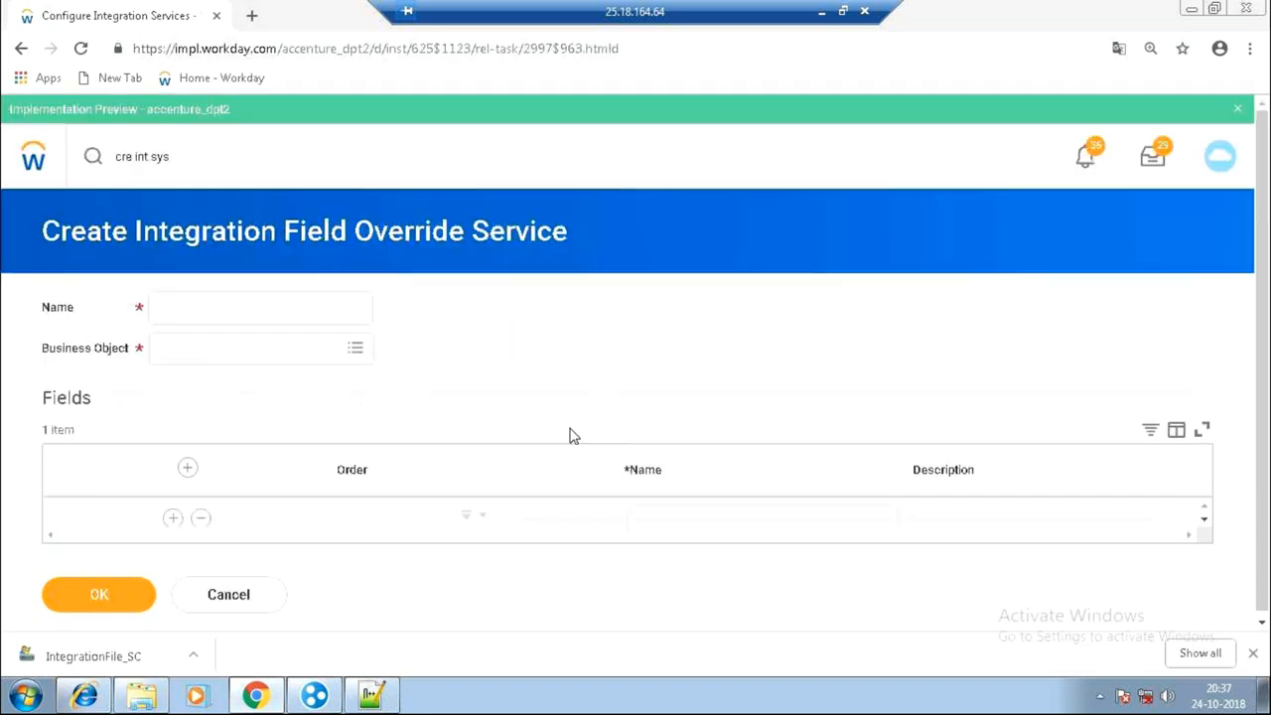
Name the new override service Test_Service and set its business object to Employee.
{"action": "left_click", "coordinate": [213, 305]}
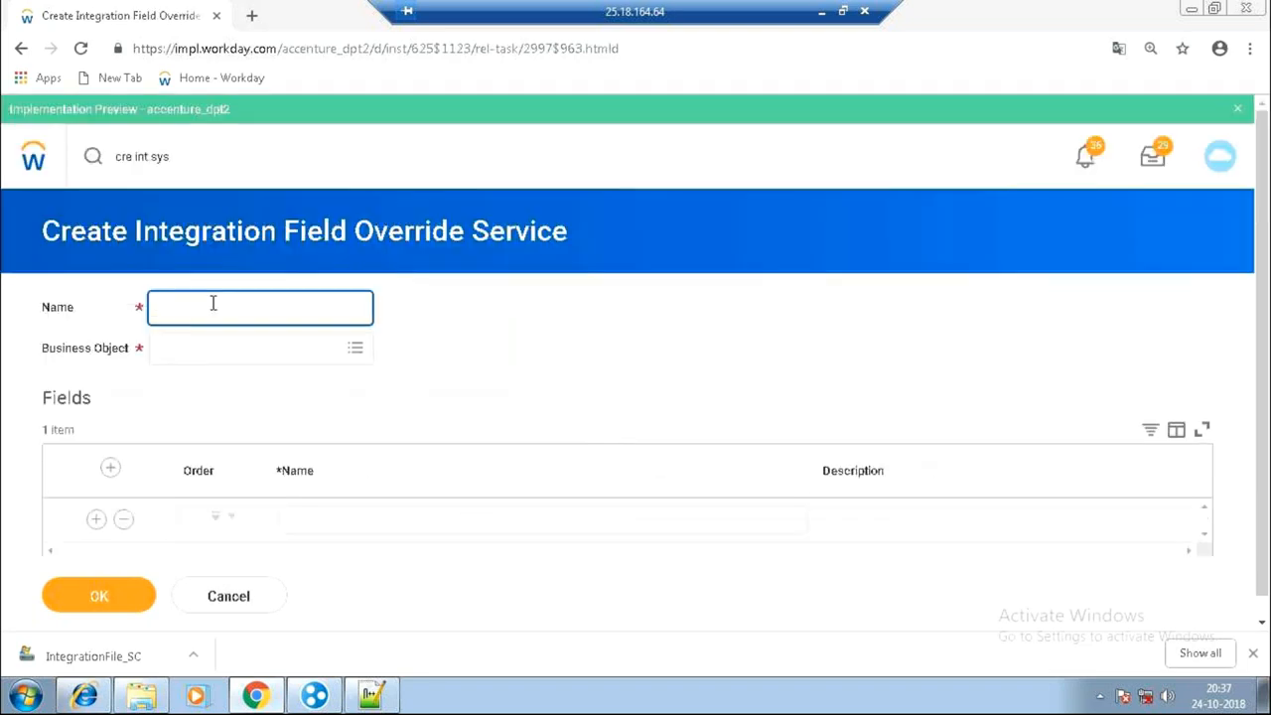
{"action": "type", "text": "Test_Service"}
{"action": "left_click", "coordinate": [225, 355]}
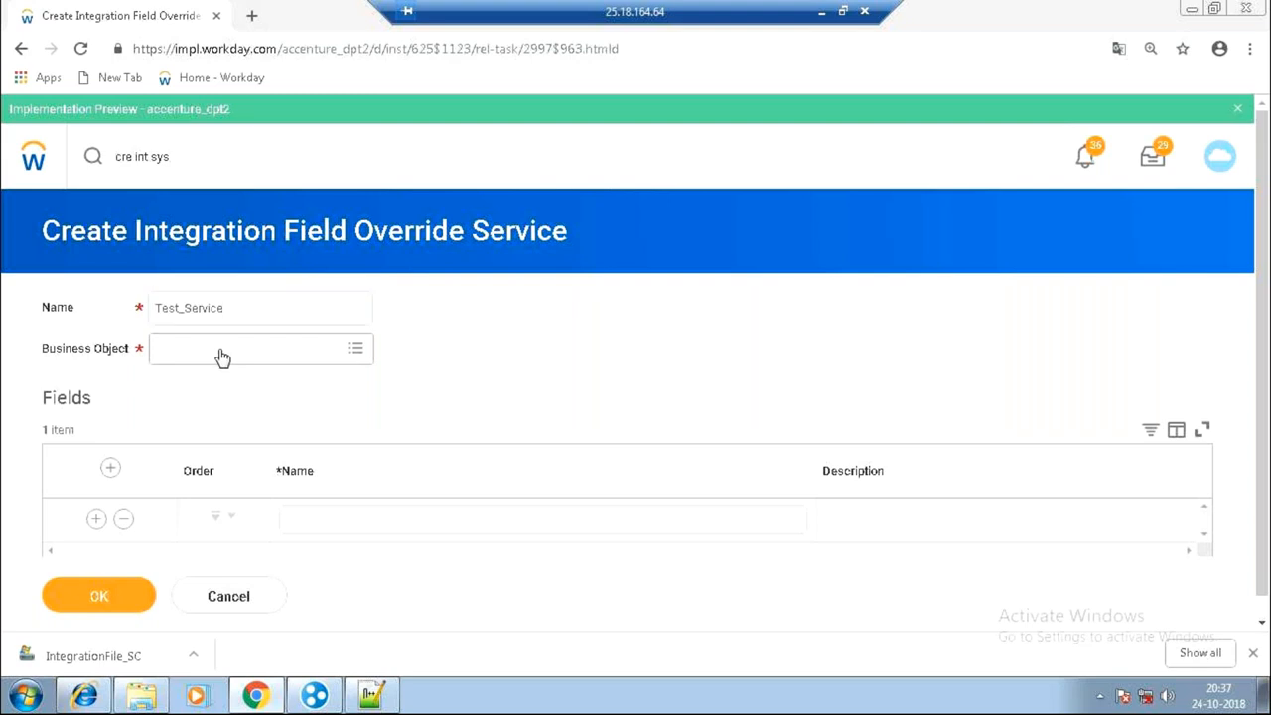
{"action": "type", "text": "worker"}
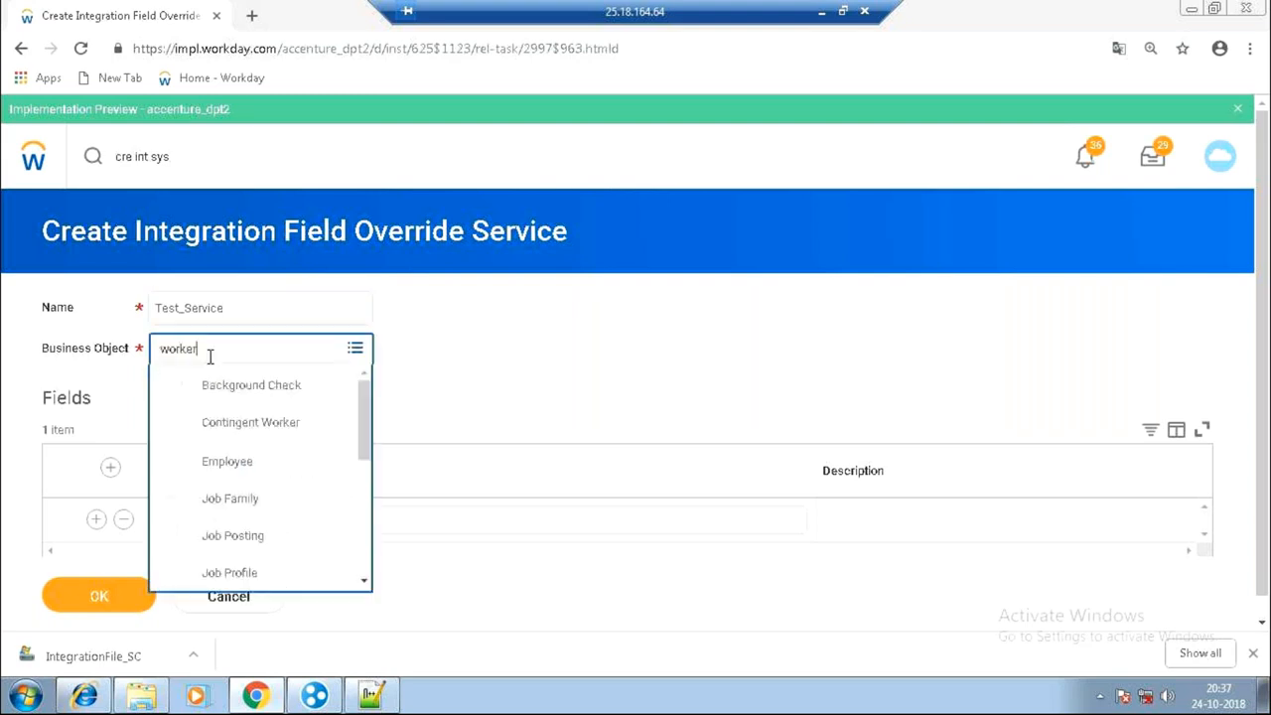
{"action": "key", "text": "Return"}
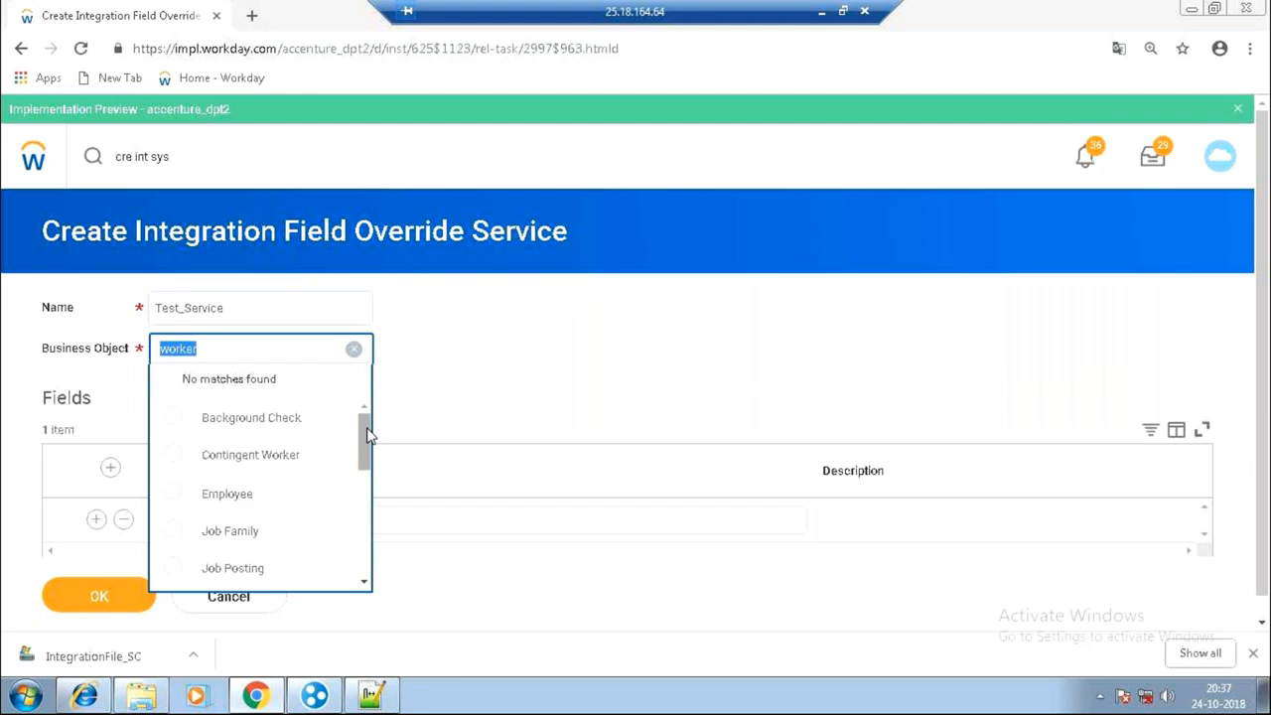
{"action": "scroll", "coordinate": [284, 434], "scroll_direction": "down", "scroll_amount": 2}
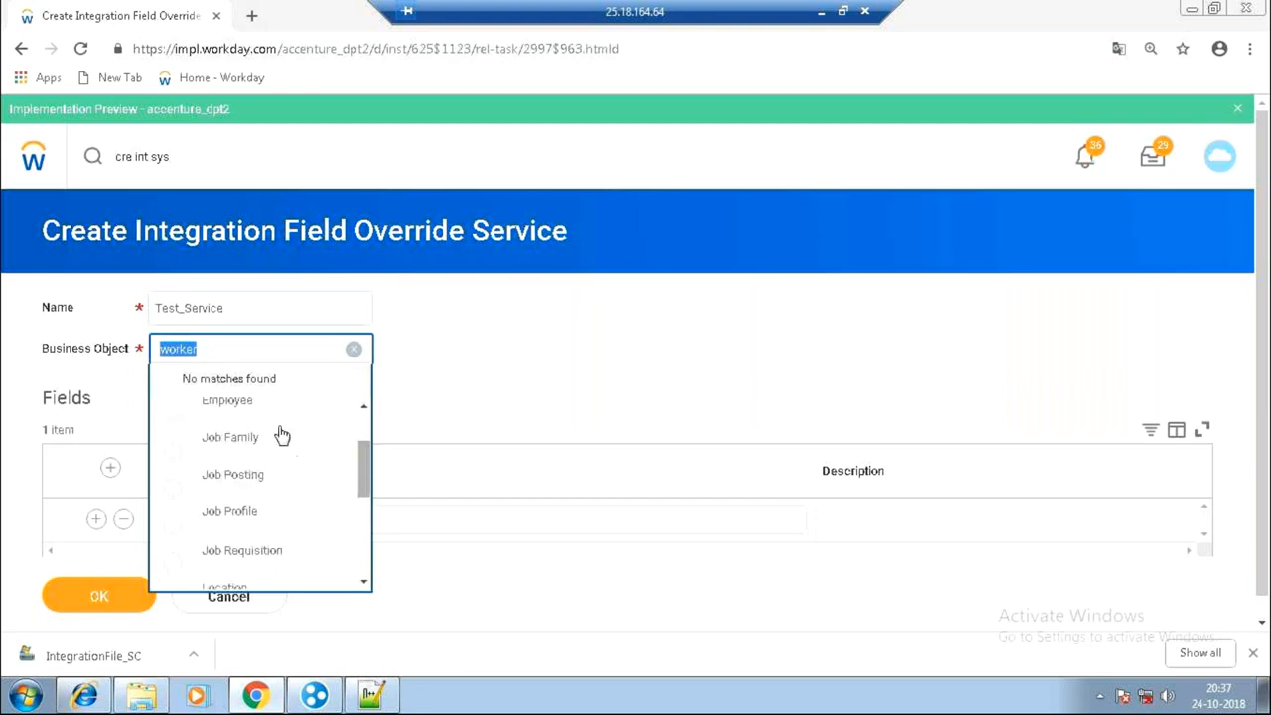
{"action": "left_click", "coordinate": [229, 402]}
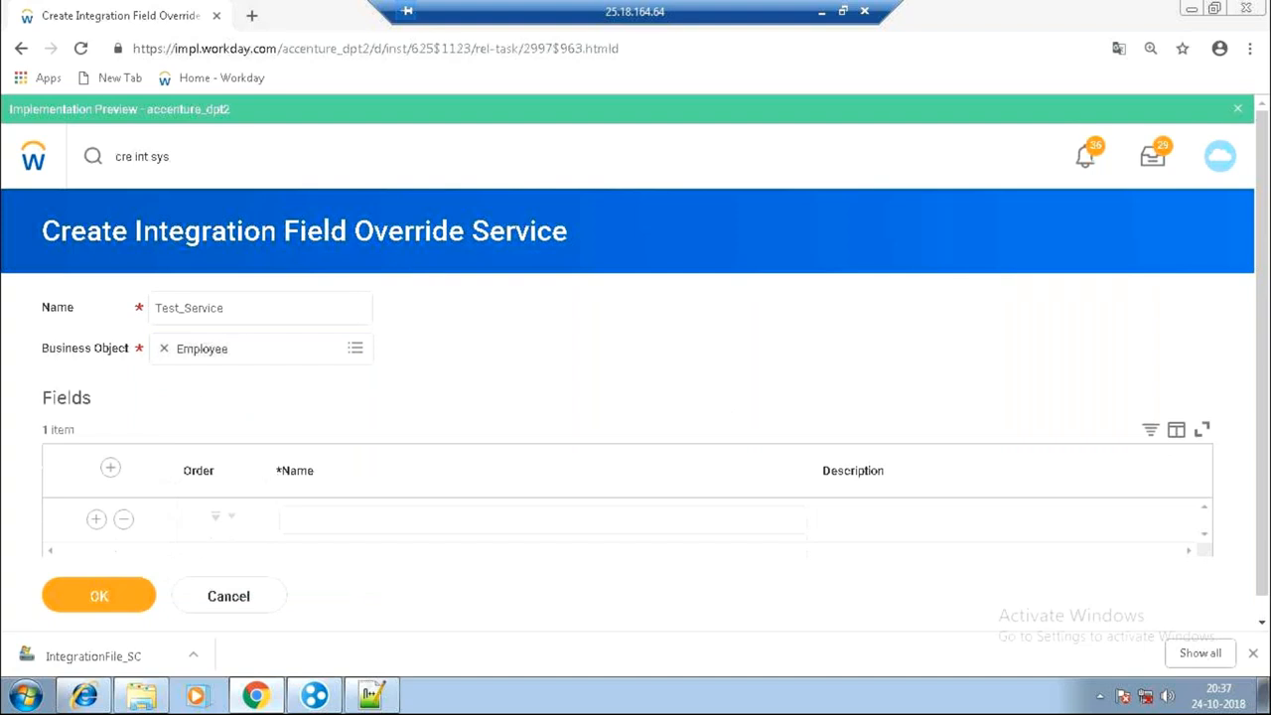
Add the DateofBirth field, then save the service and the services configuration.
{"action": "scroll", "coordinate": [636, 357], "scroll_direction": "down", "scroll_amount": 1}
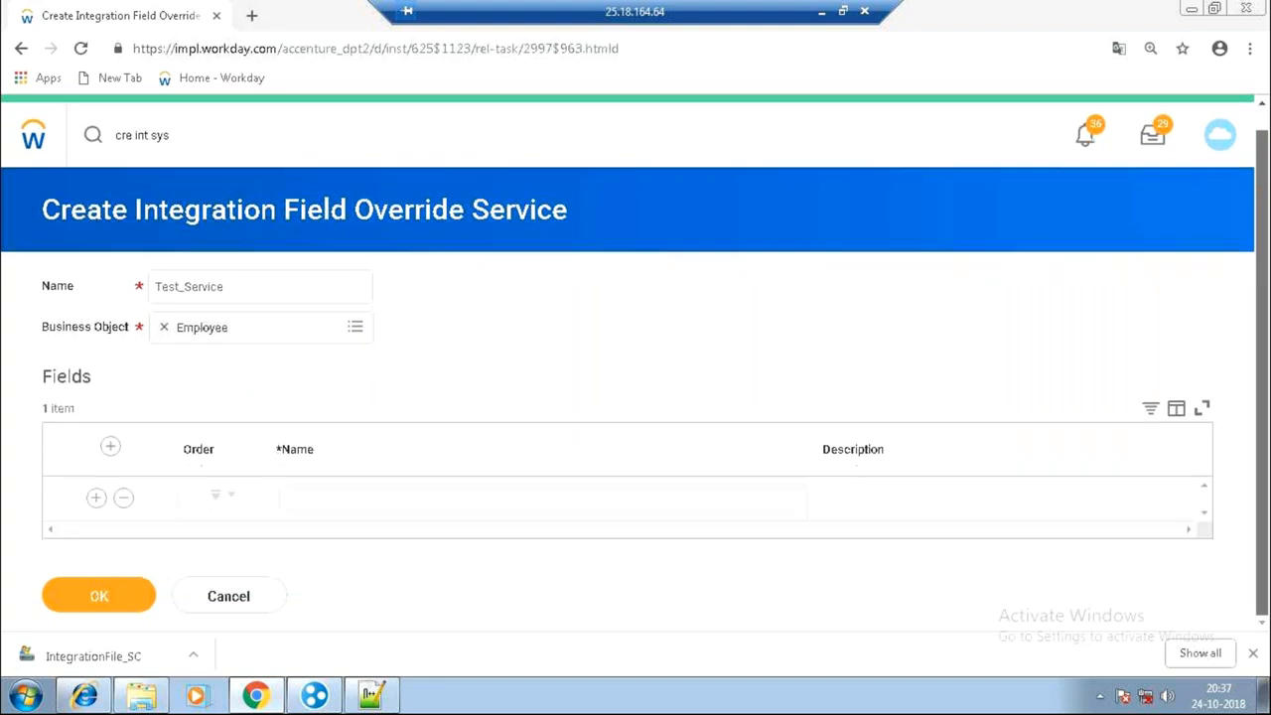
{"action": "left_click", "coordinate": [619, 510]}
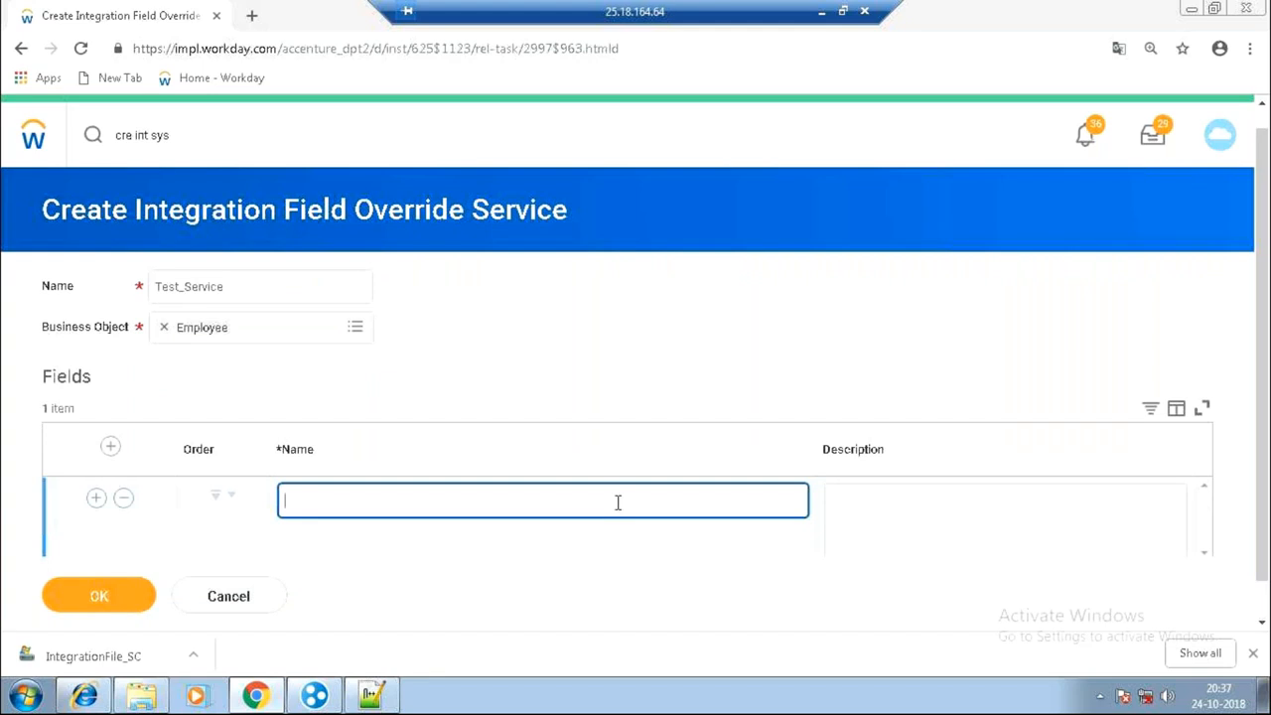
{"action": "type", "text": "DateofBirth"}
{"action": "left_click", "coordinate": [86, 608]}
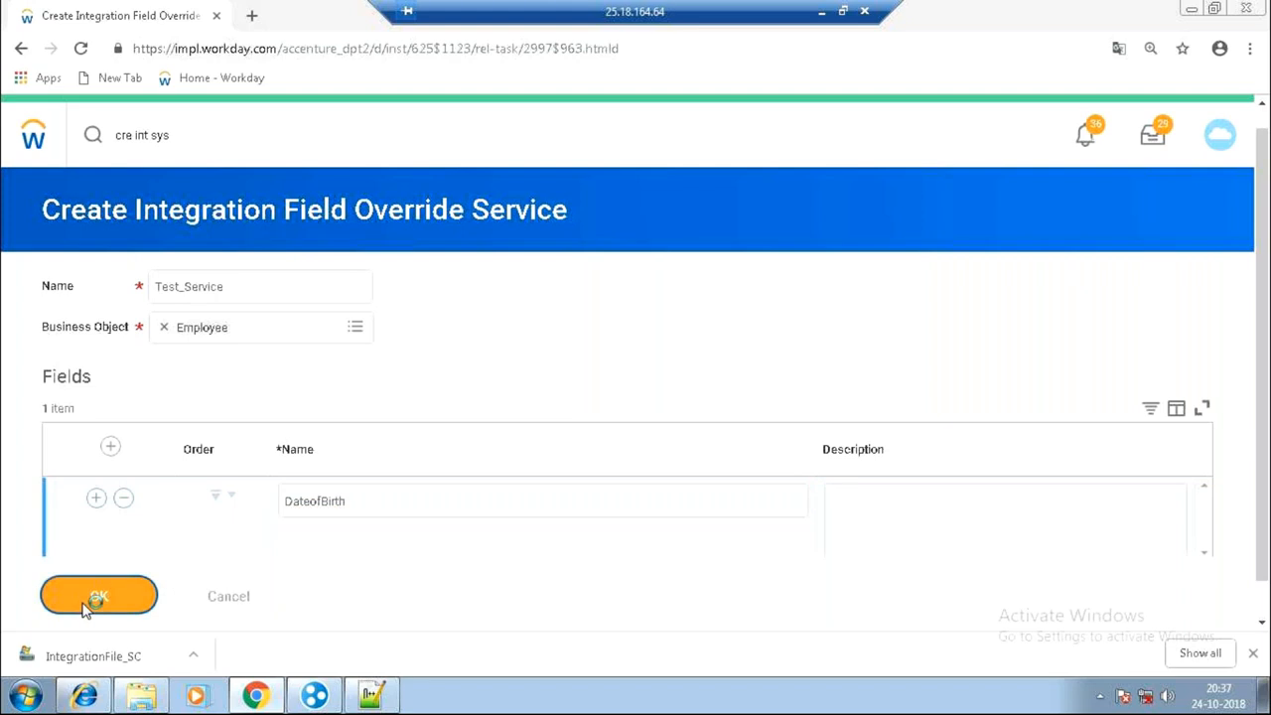
{"action": "left_click", "coordinate": [85, 608]}
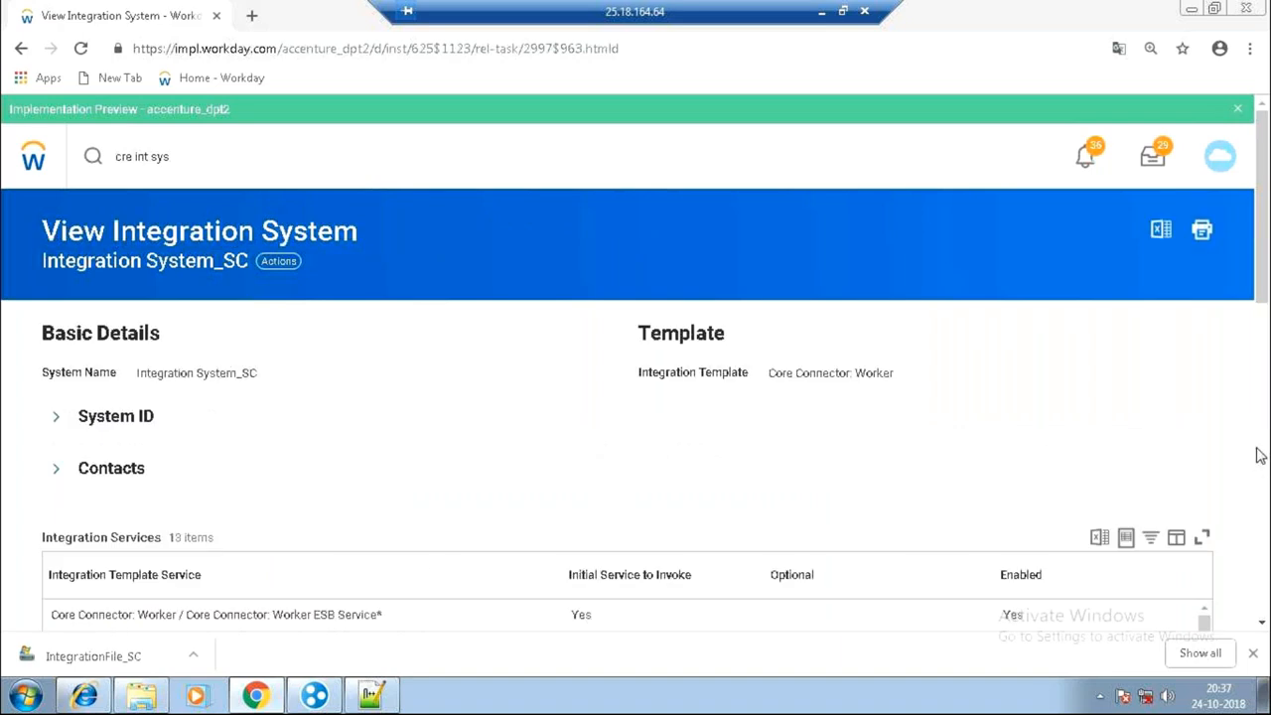
Open Test_Service from Custom Integration Services, check its DateofBirth field, and return to Integration System_SC.
{"action": "scroll", "coordinate": [1231, 452], "scroll_direction": "down", "scroll_amount": 5}
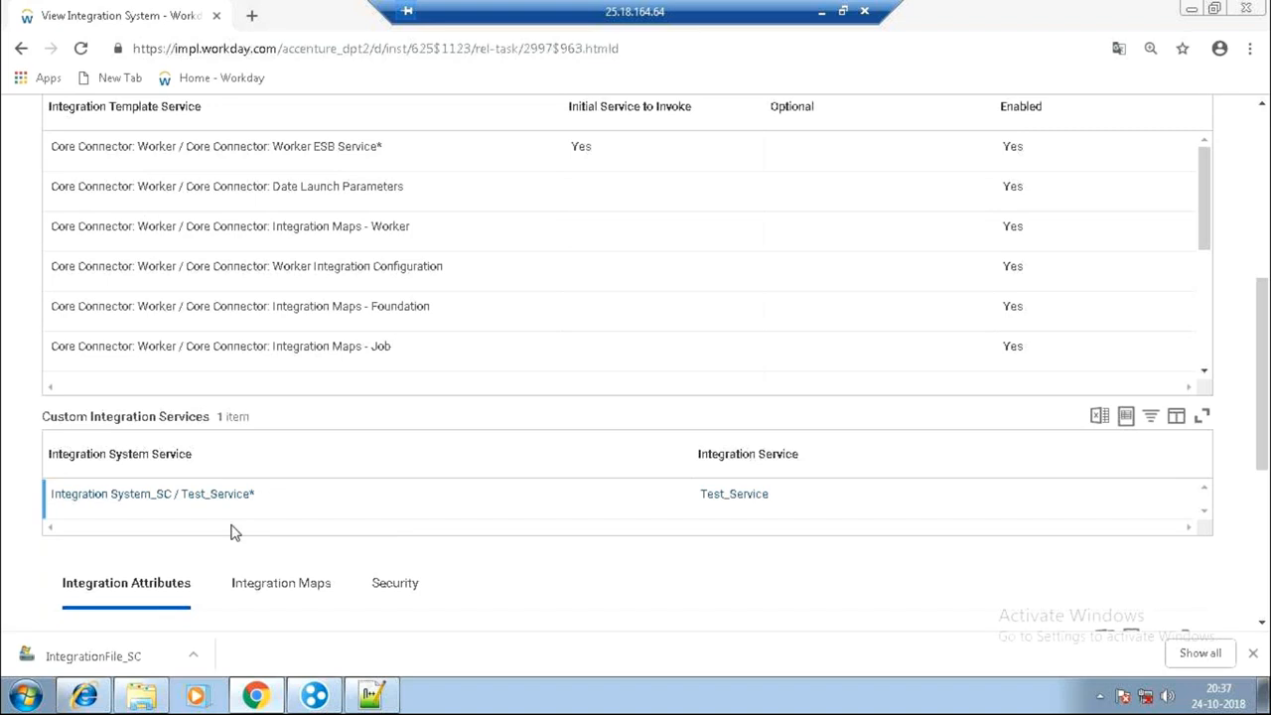
{"action": "mouse_move", "coordinate": [750, 493]}
{"action": "left_click_drag", "start_coordinate": [741, 494], "coordinate": [746, 490]}
{"action": "left_click", "coordinate": [746, 494]}
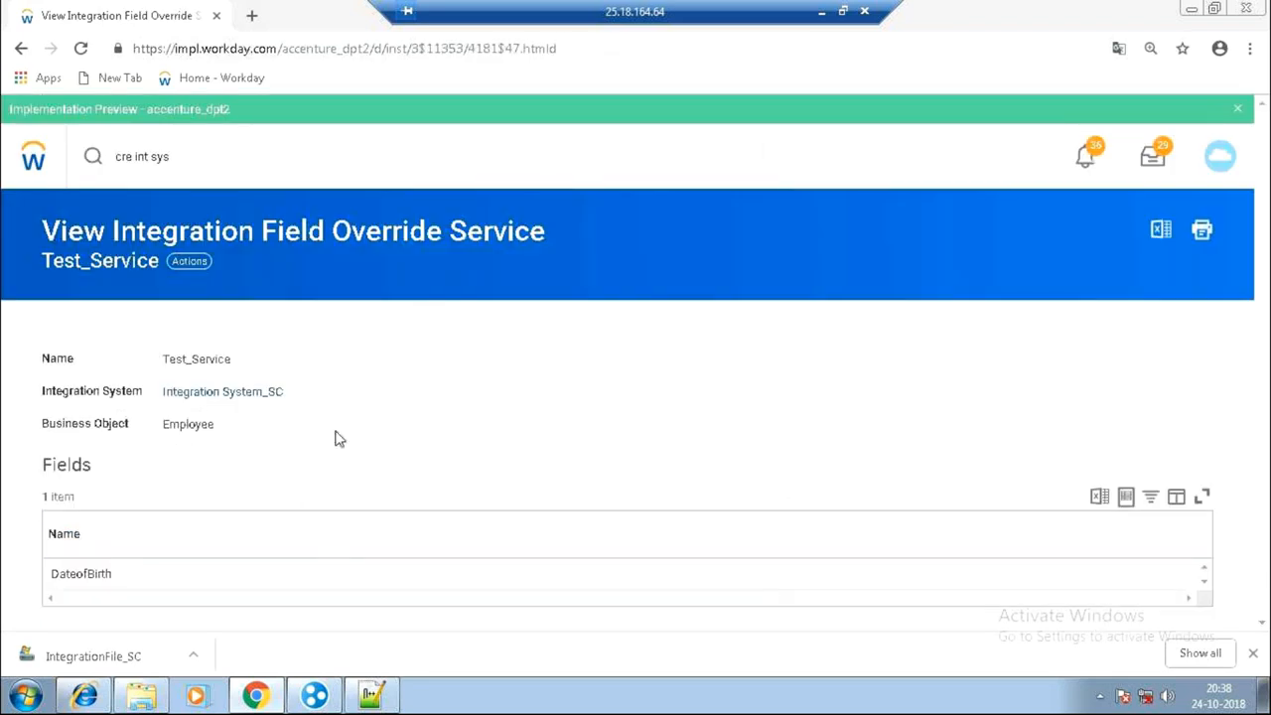
{"action": "left_click_drag", "start_coordinate": [163, 369], "coordinate": [234, 366]}
{"action": "left_click_drag", "start_coordinate": [112, 575], "coordinate": [58, 569]}
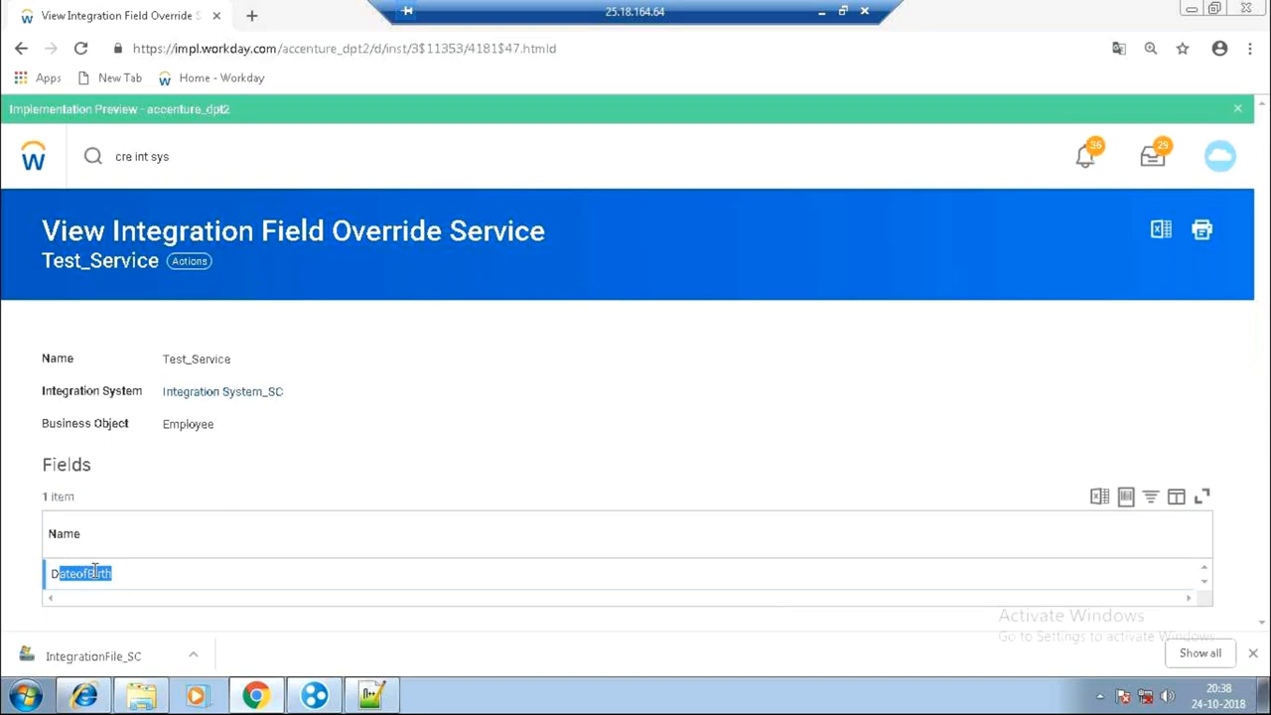
{"action": "left_click", "coordinate": [264, 389]}
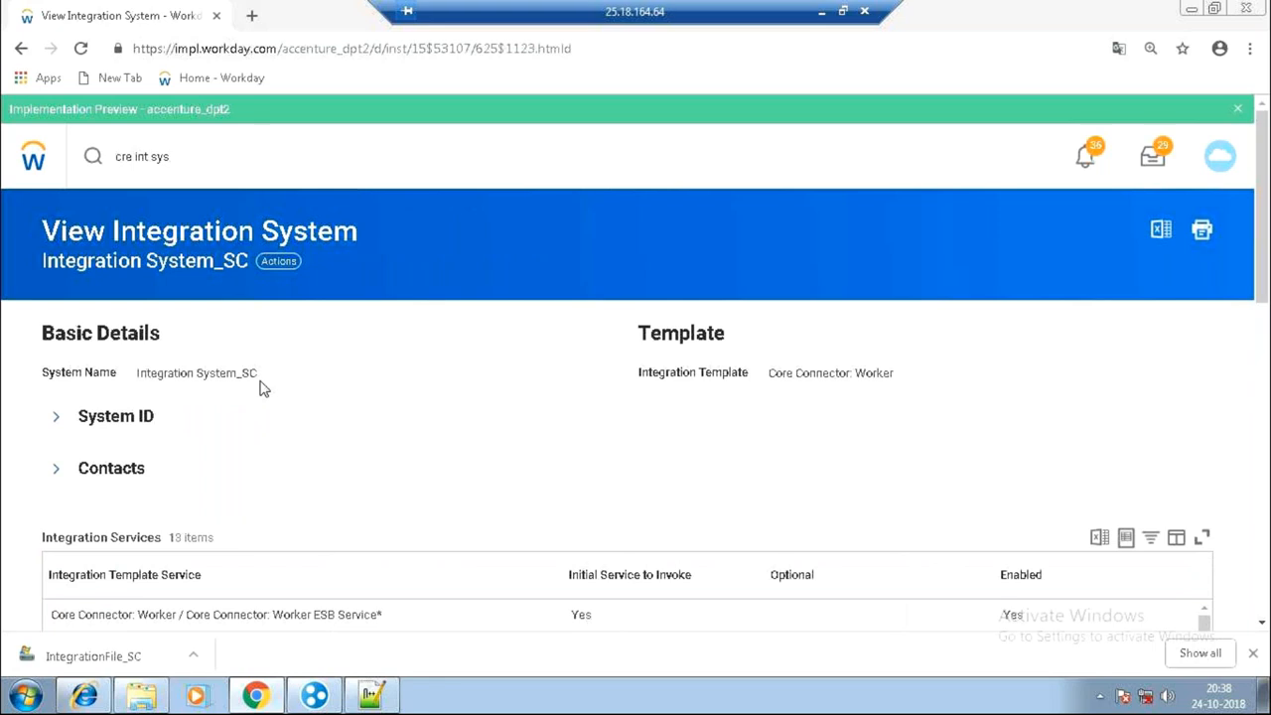
Open Configure Integration Field Overrides and select the Test_Service service.
{"action": "left_click", "coordinate": [277, 263]}
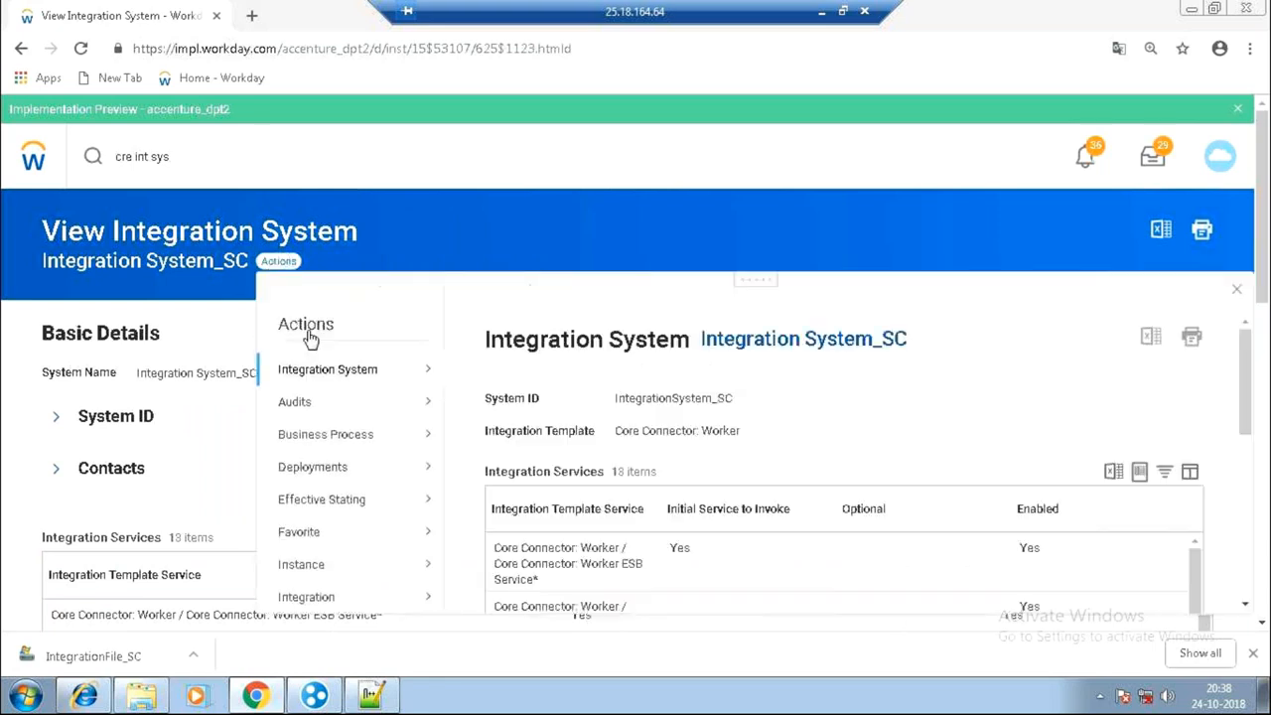
{"action": "mouse_move", "coordinate": [347, 382]}
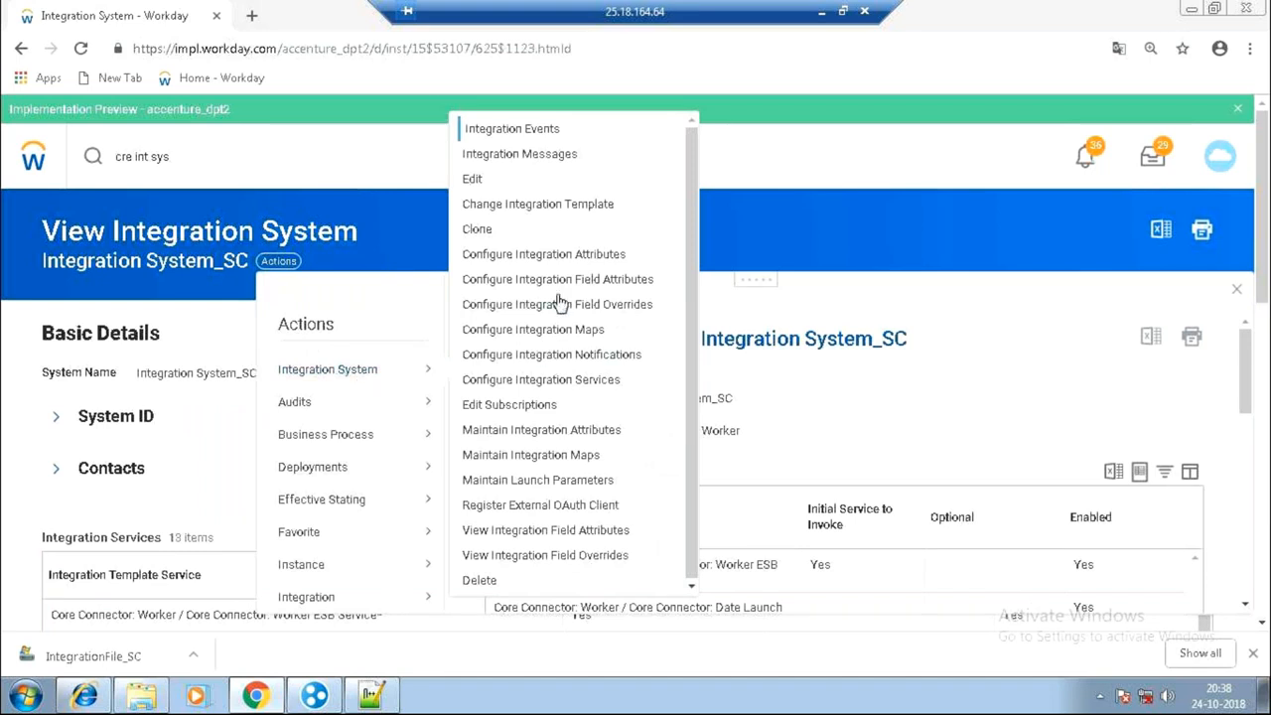
{"action": "left_click", "coordinate": [614, 309]}
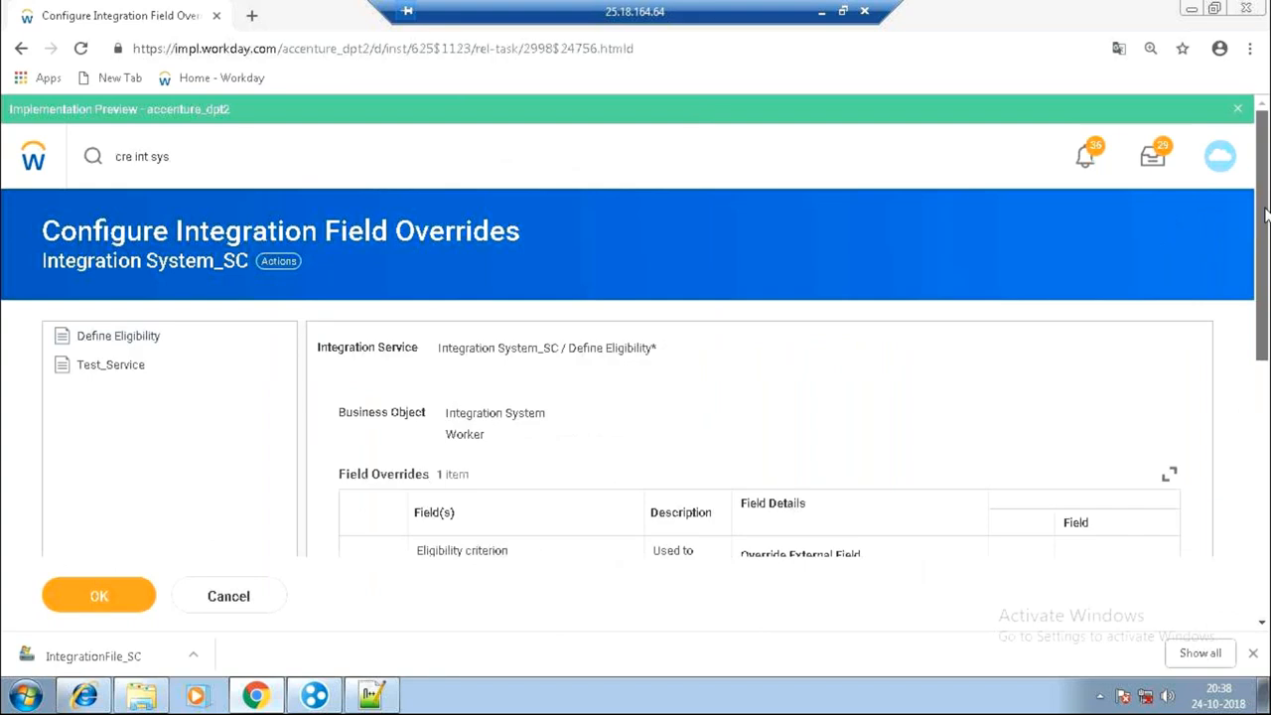
{"action": "left_click_drag", "start_coordinate": [1266, 214], "coordinate": [1266, 341]}
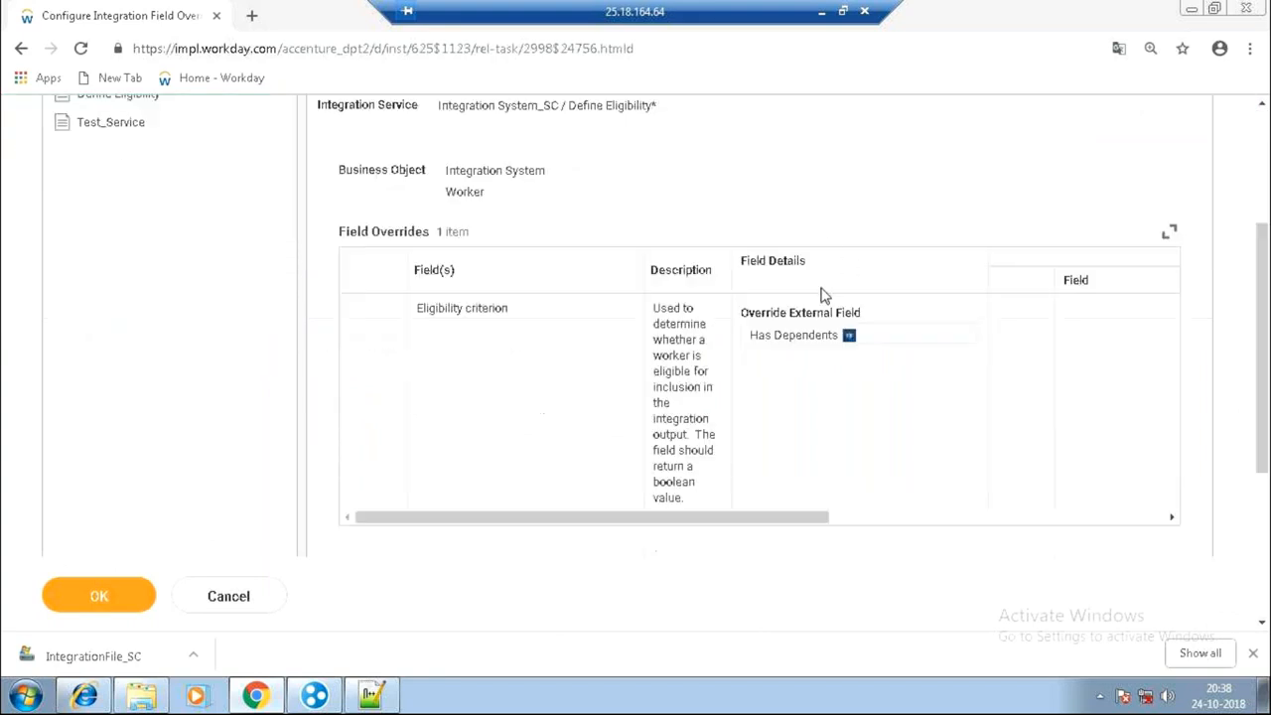
{"action": "left_click", "coordinate": [134, 139]}
{"action": "left_click_drag", "start_coordinate": [416, 310], "coordinate": [493, 317]}
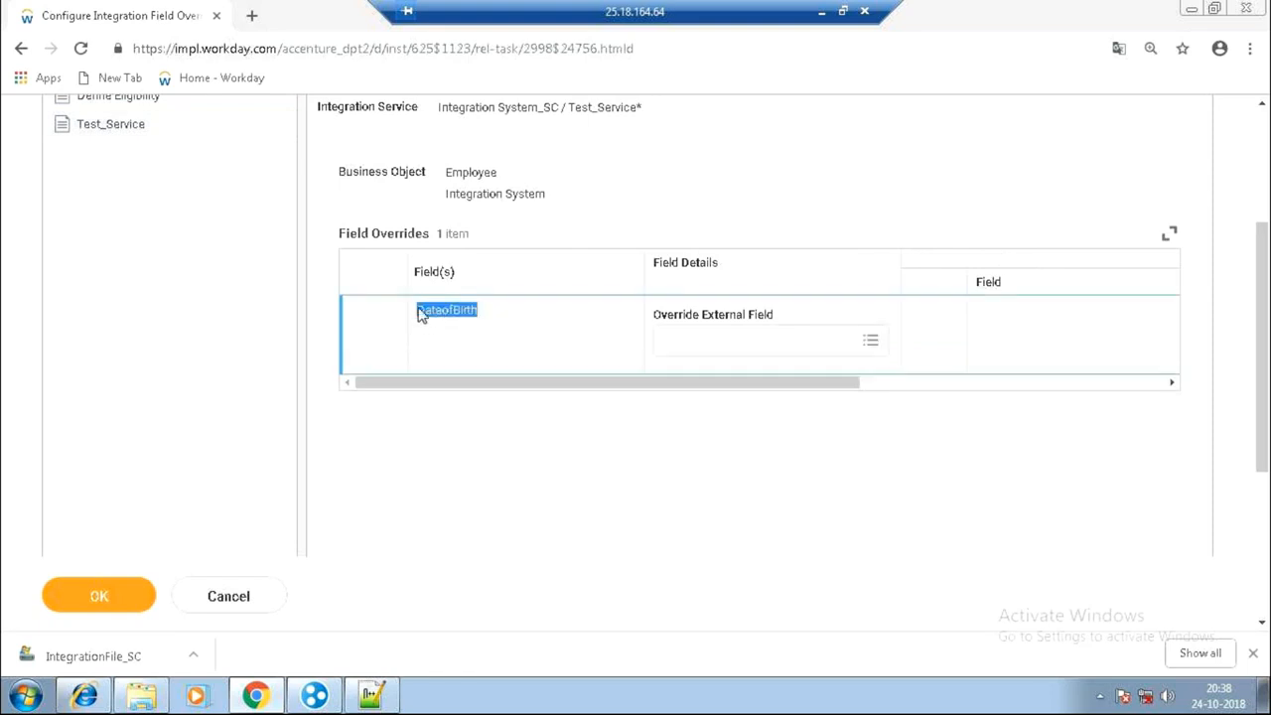
Search 'birth' and set DateofBirth's override external field to Birth Date Formated.
{"action": "left_click", "coordinate": [755, 341]}
{"action": "type", "text": "cf"}
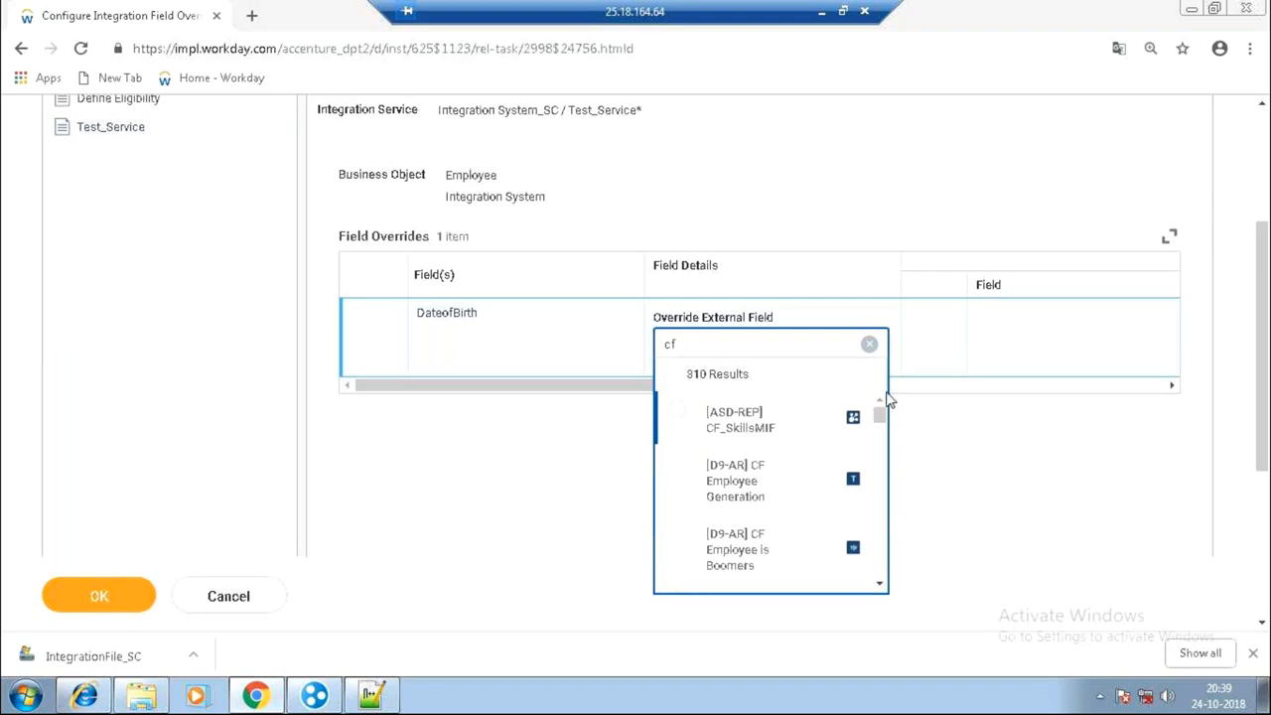
{"action": "left_click_drag", "start_coordinate": [880, 432], "coordinate": [891, 587]}
{"action": "left_click_drag", "start_coordinate": [735, 345], "coordinate": [636, 342]}
{"action": "type", "text": "date"}
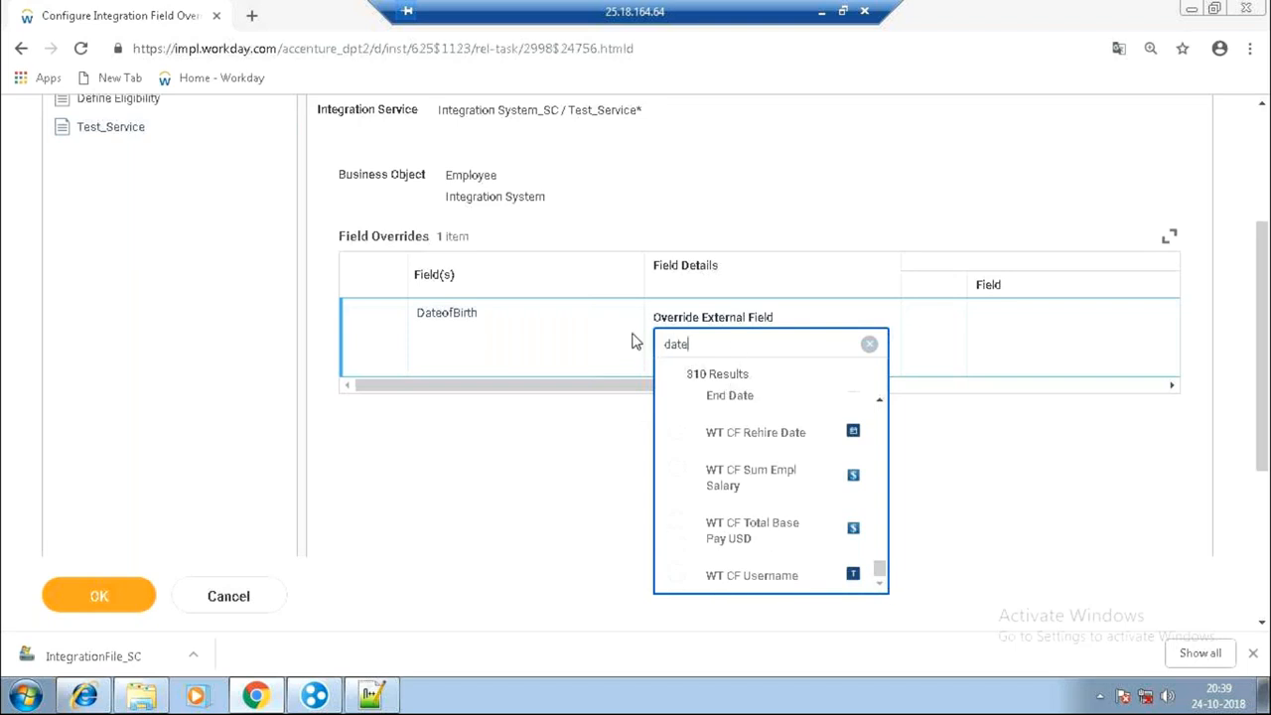
{"action": "key", "text": "BackSpace"}
{"action": "key", "text": "BackSpace"}
{"action": "key", "text": "BackSpace"}
{"action": "key", "text": "BackSpace"}
{"action": "type", "text": "birth"}
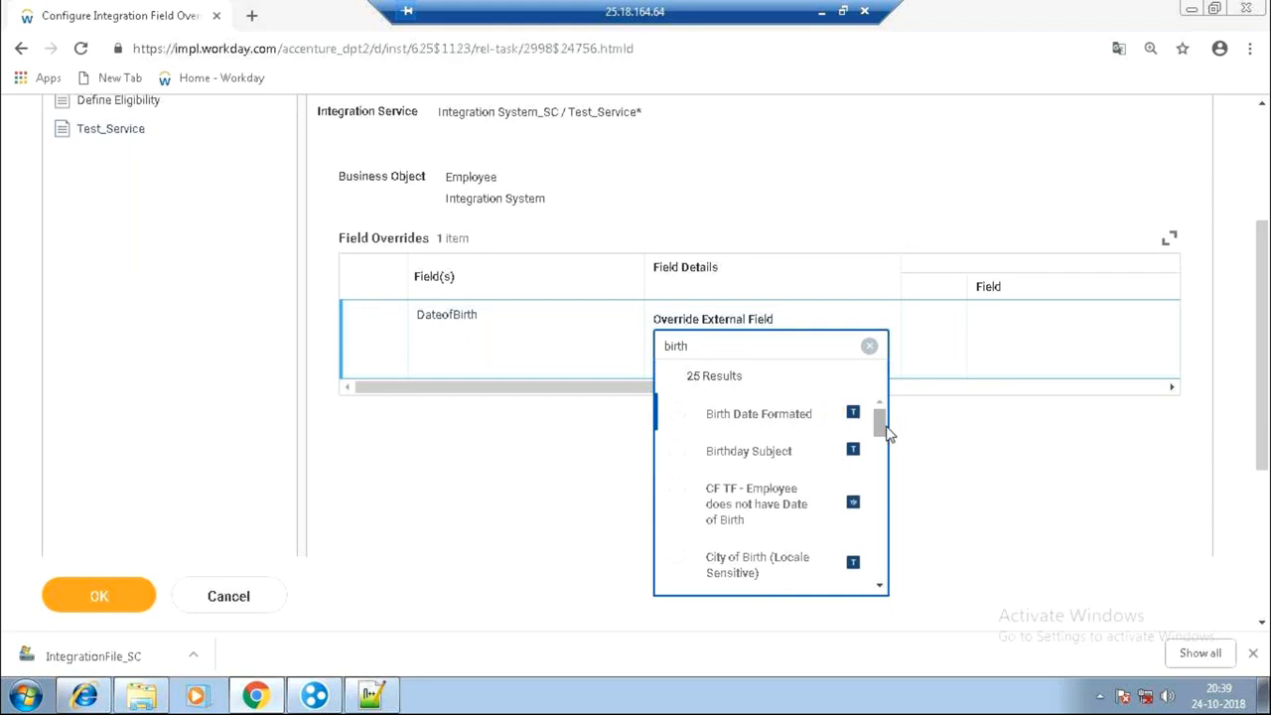
{"action": "scroll", "coordinate": [890, 446], "scroll_direction": "down", "scroll_amount": 1}
{"action": "scroll", "coordinate": [890, 446], "scroll_direction": "down", "scroll_amount": 3}
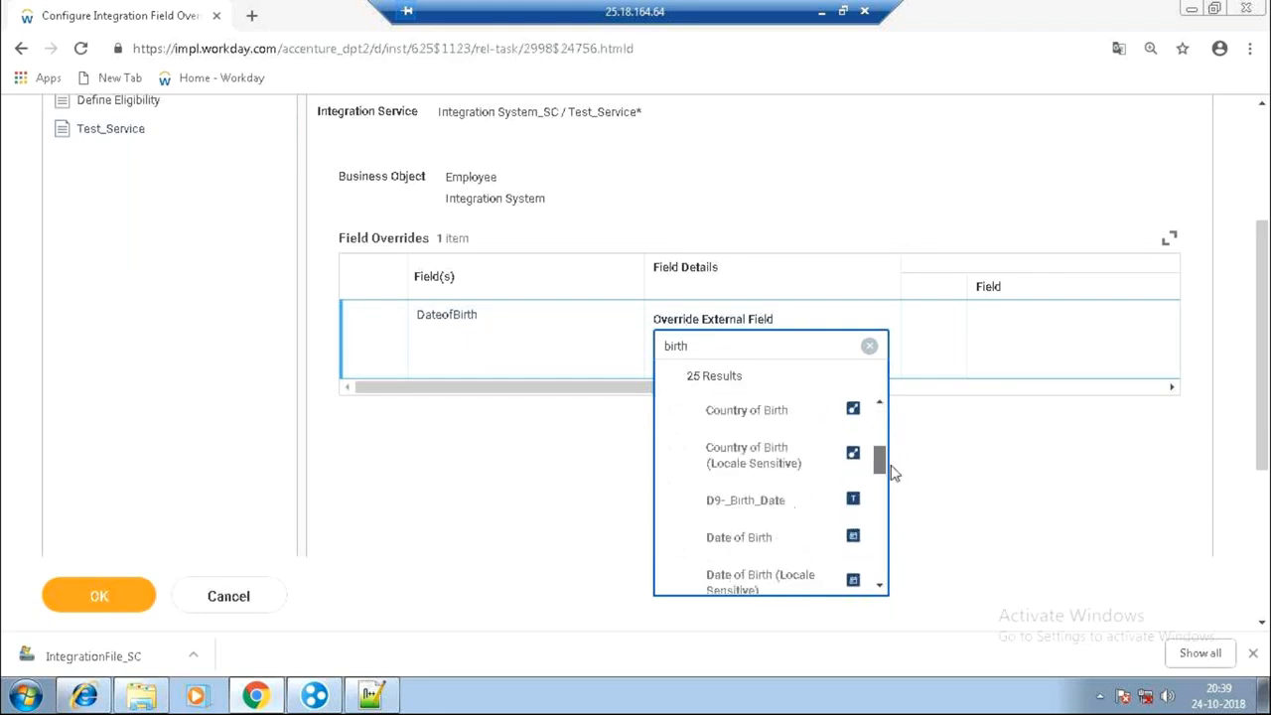
{"action": "left_click_drag", "start_coordinate": [891, 476], "coordinate": [881, 402]}
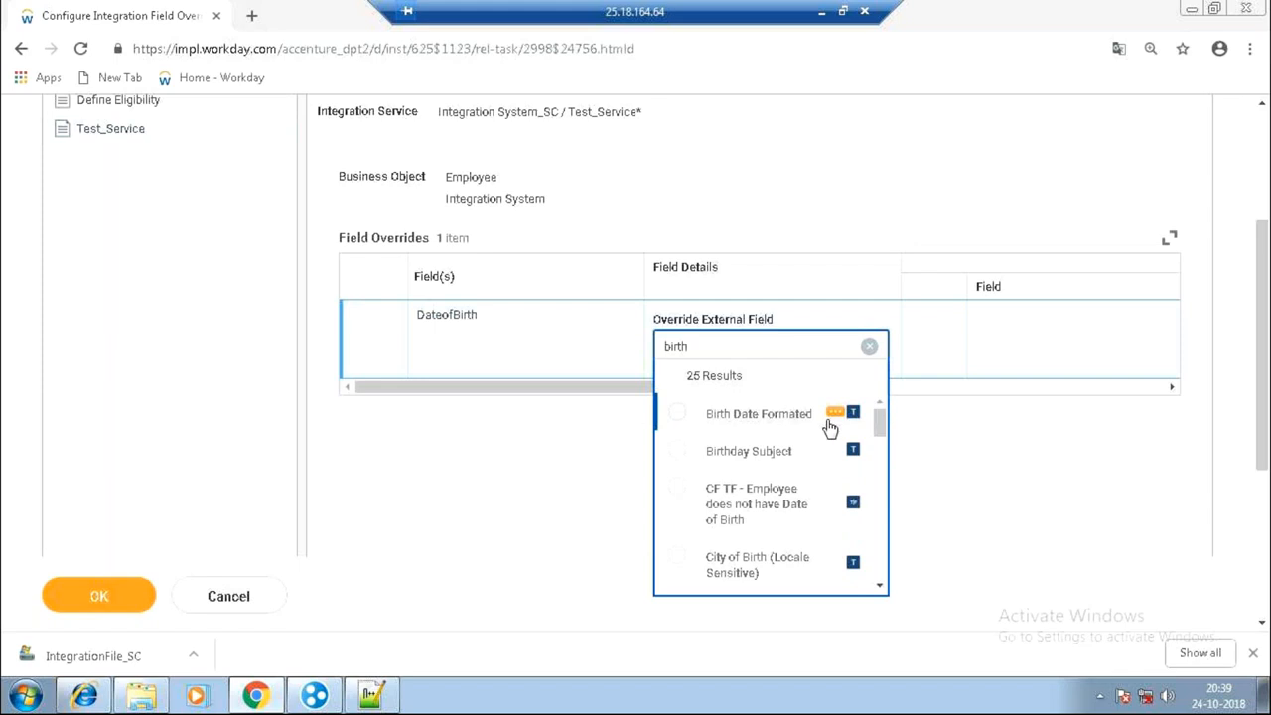
{"action": "left_click", "coordinate": [836, 414]}
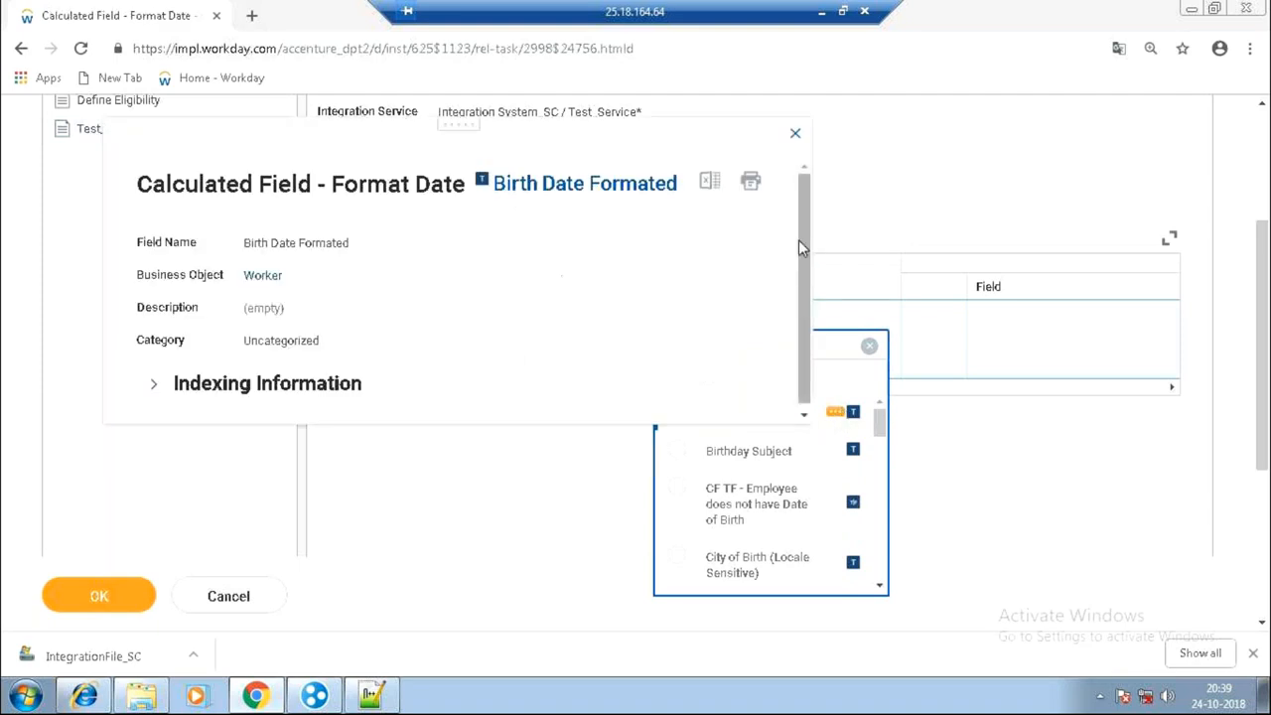
{"action": "left_click_drag", "start_coordinate": [801, 251], "coordinate": [803, 257]}
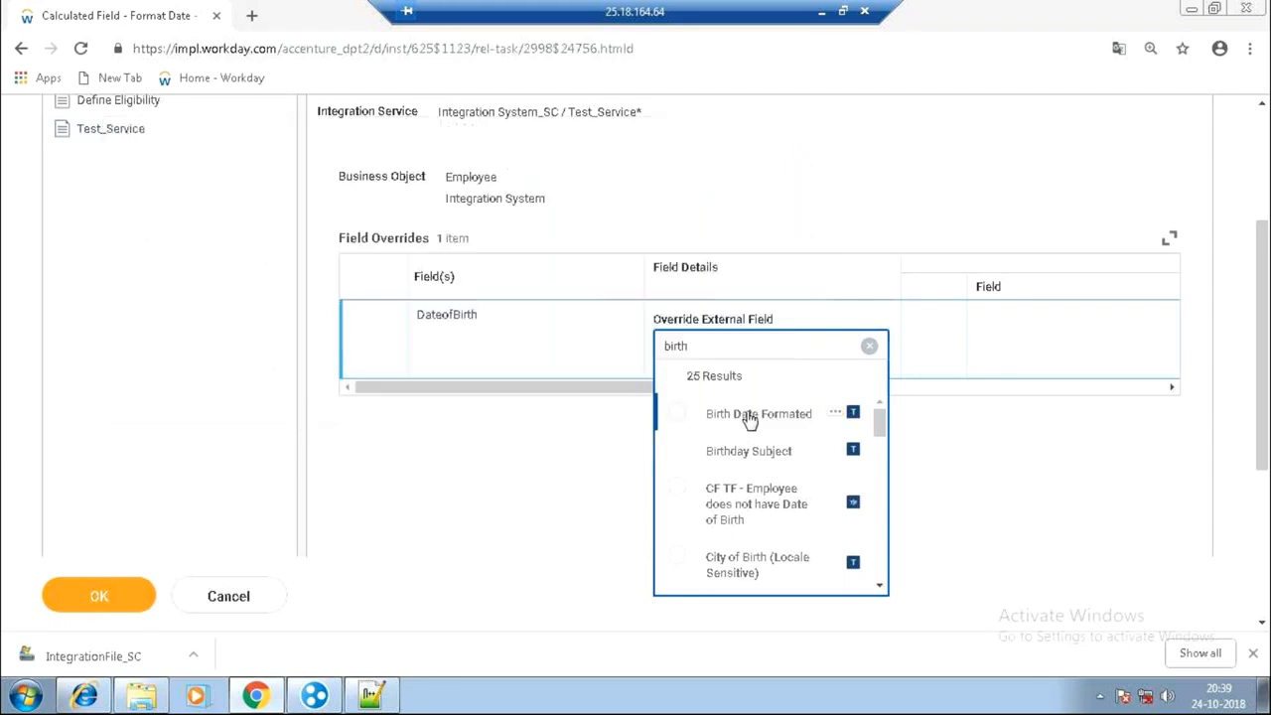
{"action": "left_click", "coordinate": [743, 415]}
Save the DateofBirth override and open Test_Service from the custom services list.
{"action": "left_click", "coordinate": [120, 606]}
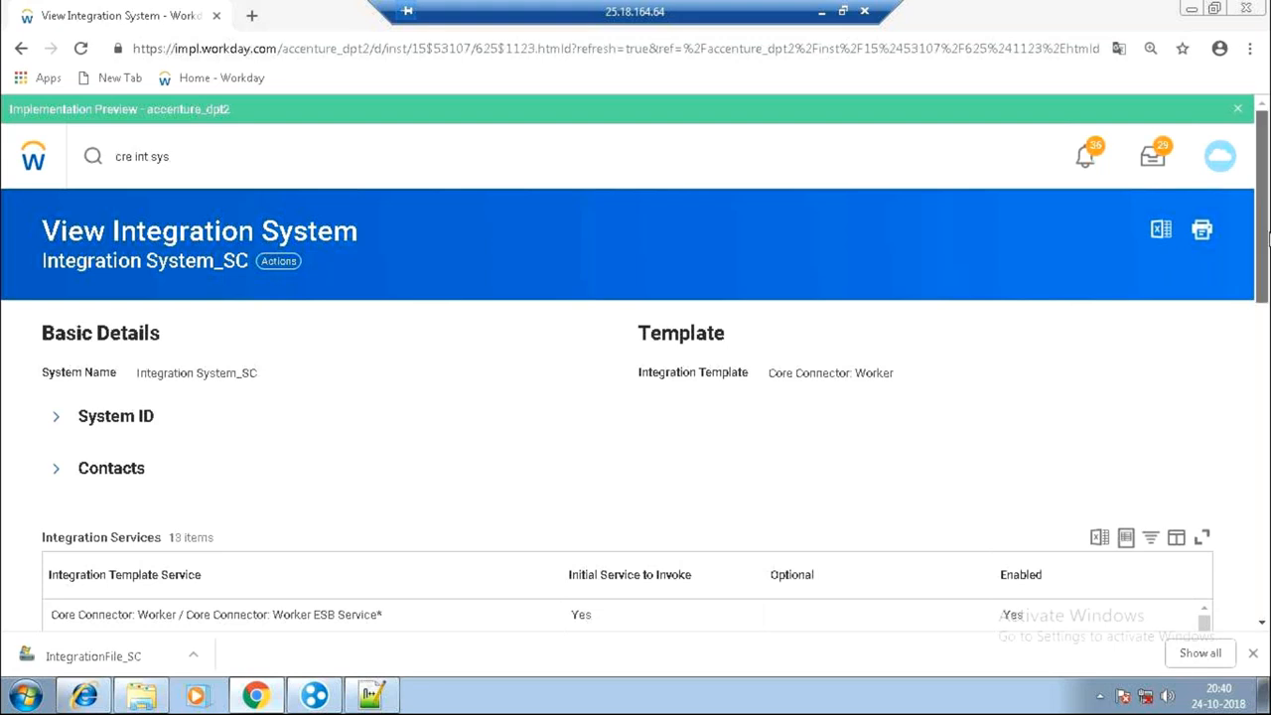
{"action": "left_click_drag", "start_coordinate": [1270, 238], "coordinate": [1264, 595]}
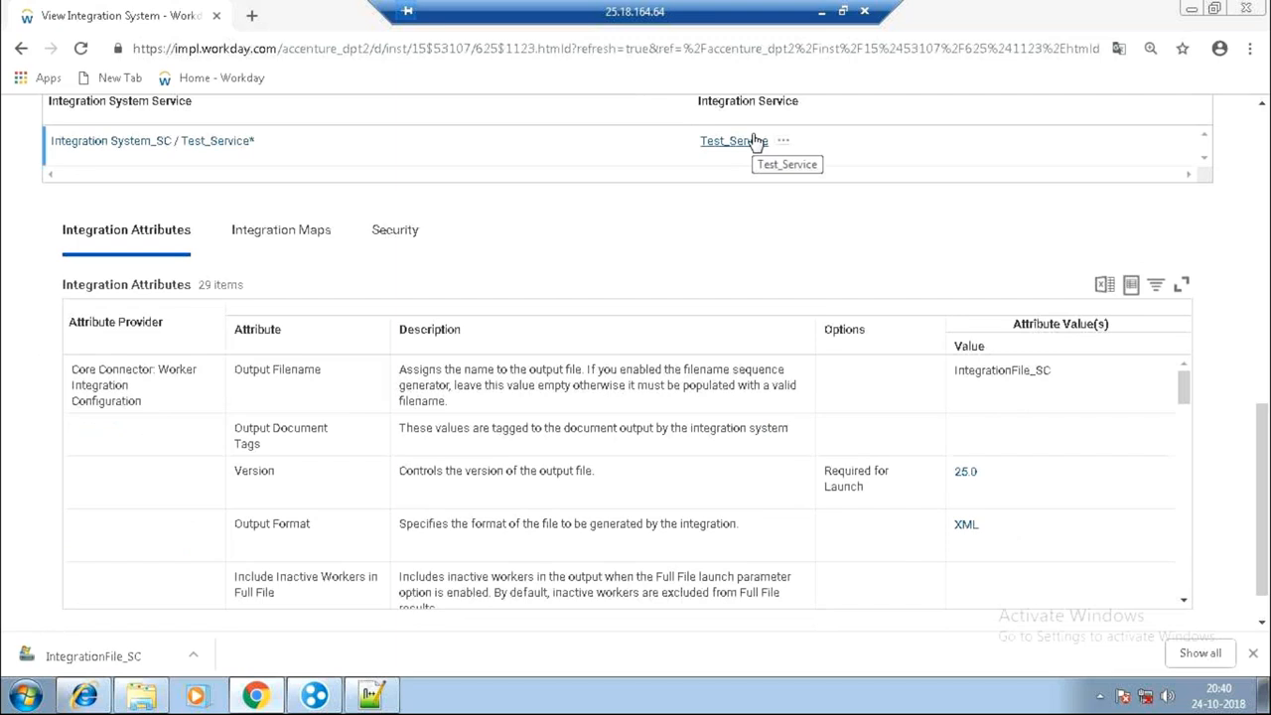
{"action": "left_click", "coordinate": [755, 140]}
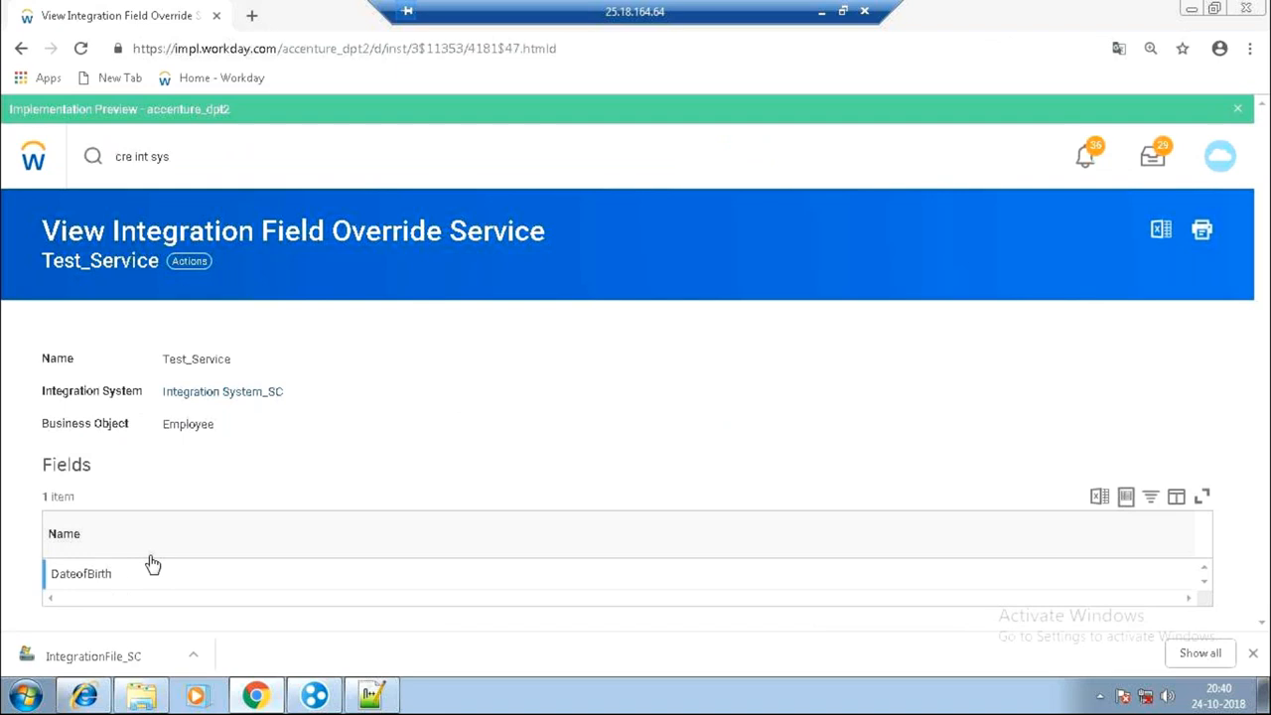
{"action": "mouse_move", "coordinate": [176, 421]}
{"action": "left_click", "coordinate": [185, 395]}
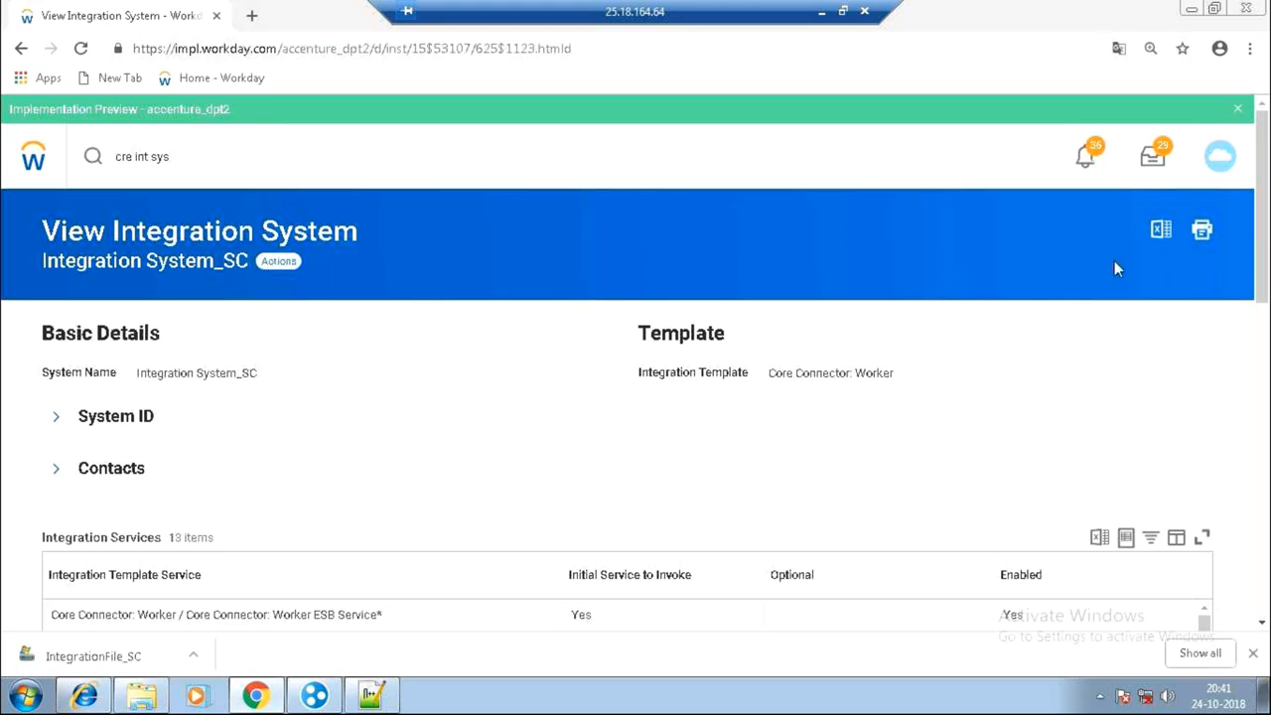
{"action": "left_click_drag", "start_coordinate": [993, 318], "coordinate": [1253, 425]}
{"action": "left_click", "coordinate": [1251, 424]}
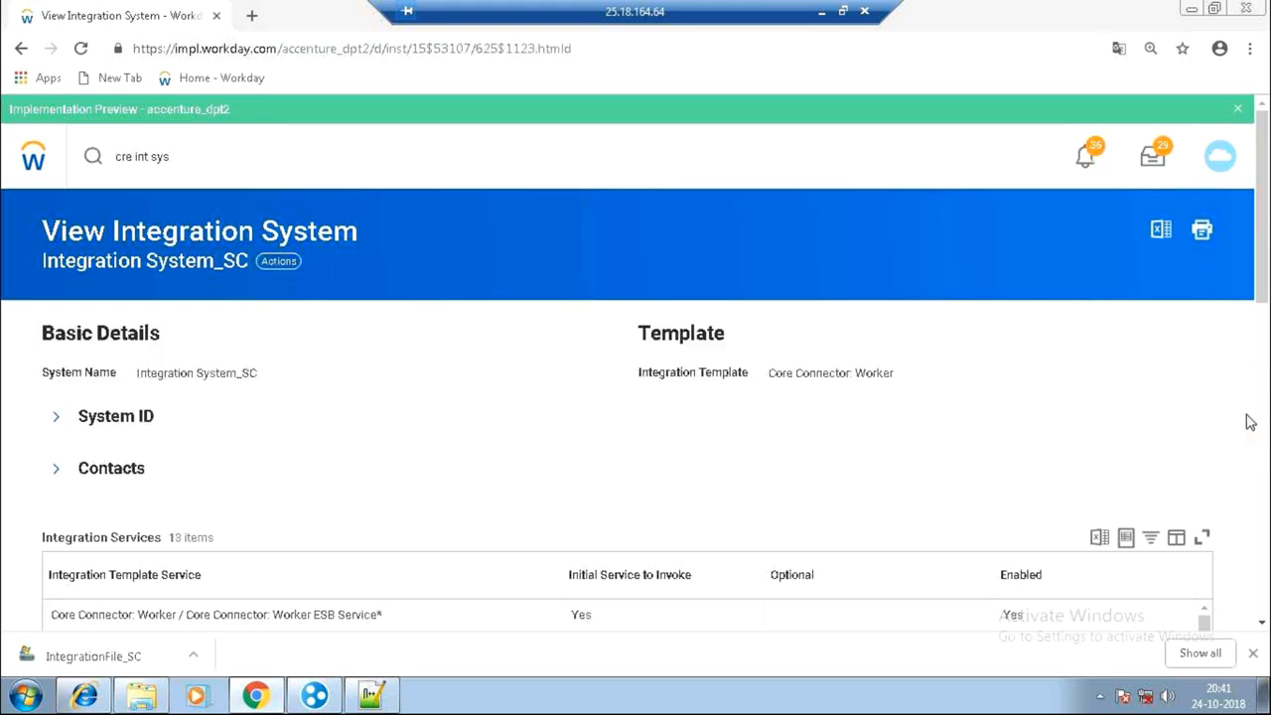
{"action": "left_click", "coordinate": [277, 262]}
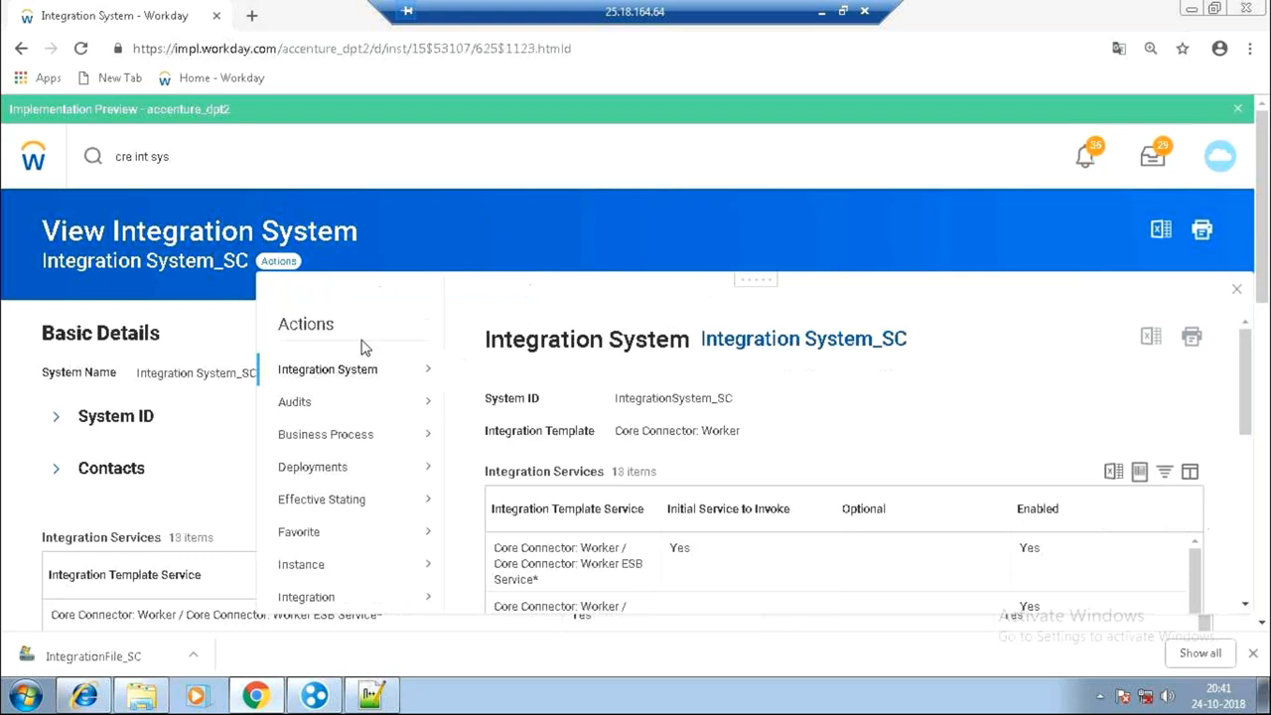
{"action": "mouse_move", "coordinate": [385, 371]}
{"action": "left_click", "coordinate": [557, 379]}
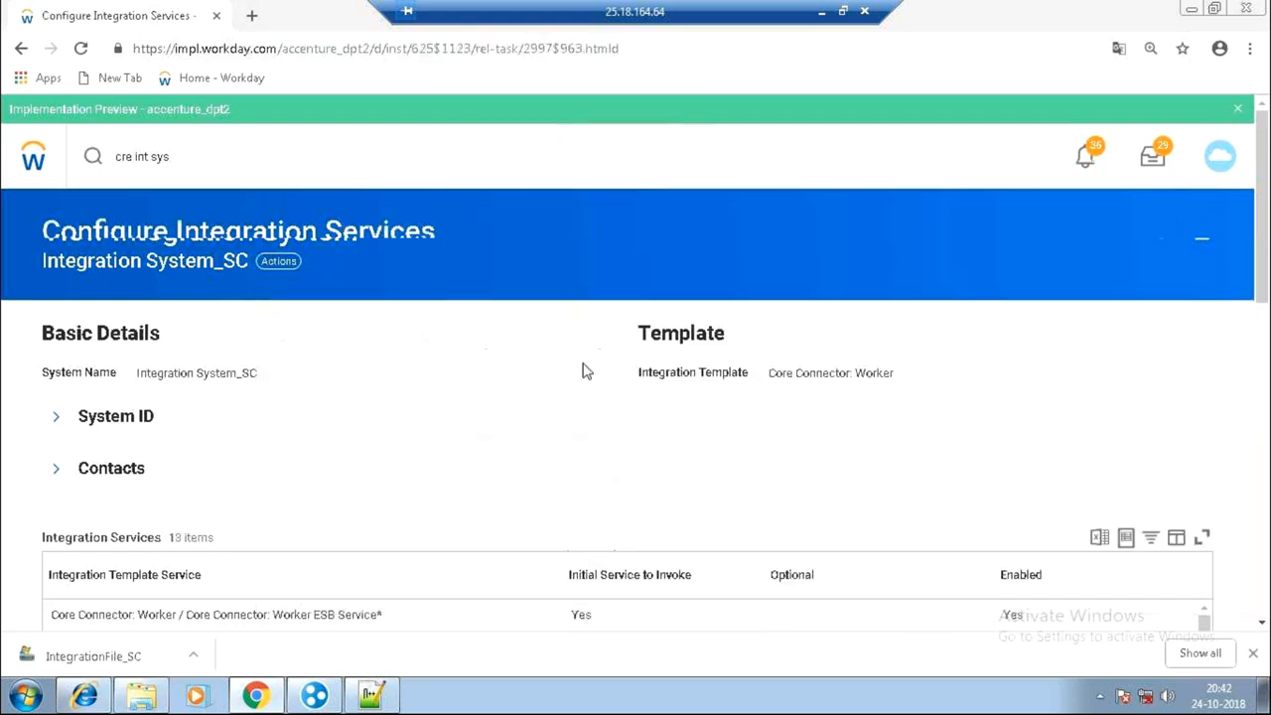
{"action": "scroll", "coordinate": [635, 328], "scroll_direction": "down", "scroll_amount": 1}
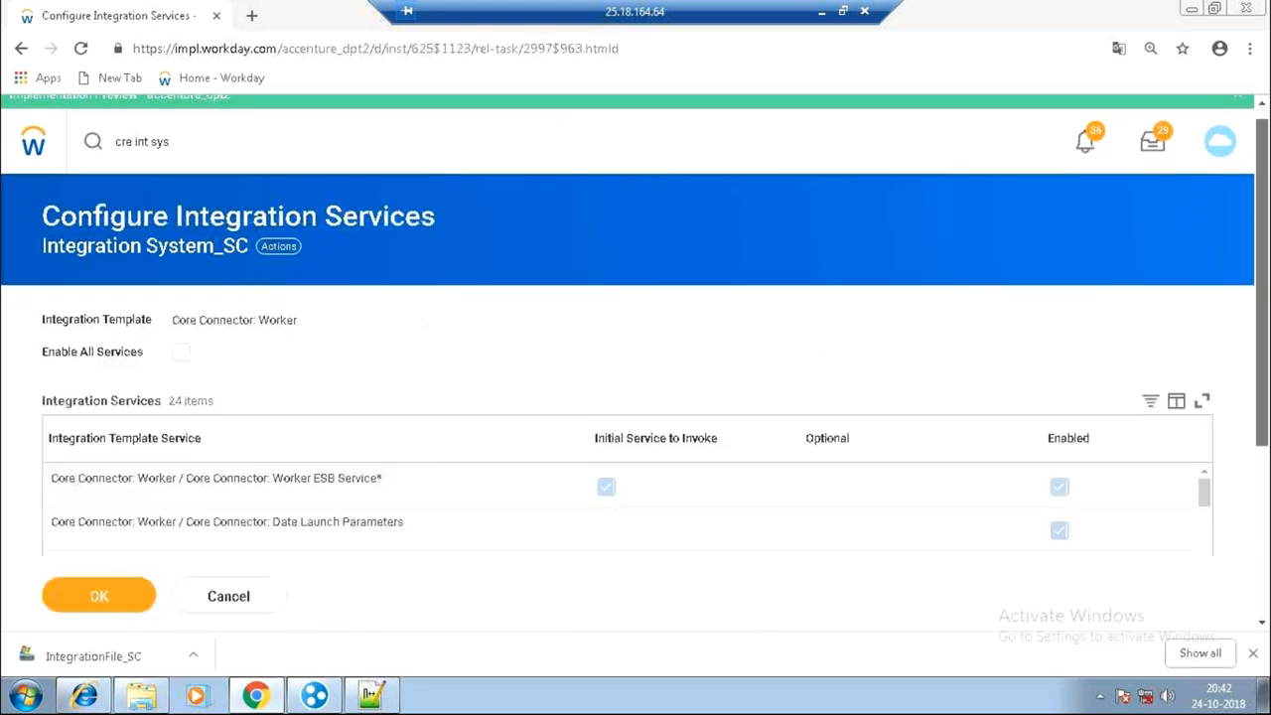
{"action": "scroll", "coordinate": [527, 536], "scroll_direction": "down", "scroll_amount": 3}
{"action": "left_click", "coordinate": [102, 451]}
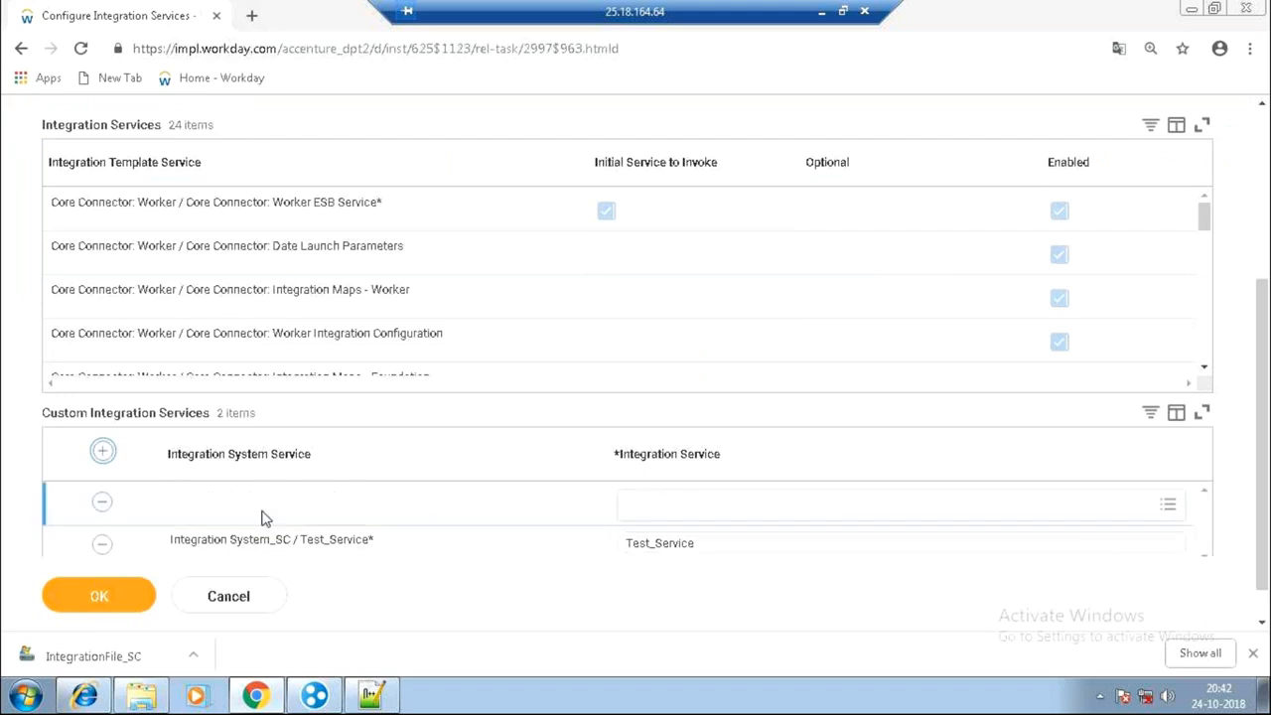
{"action": "left_click", "coordinate": [765, 505]}
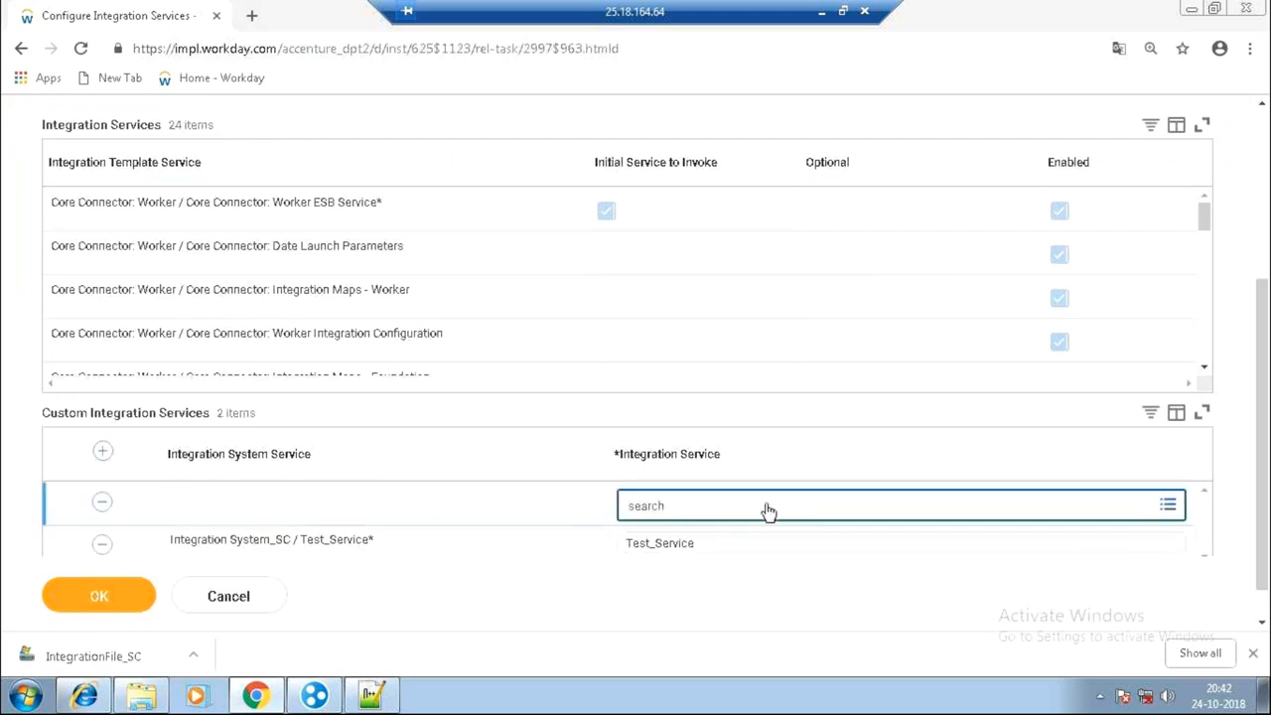
{"action": "left_click", "coordinate": [728, 472]}
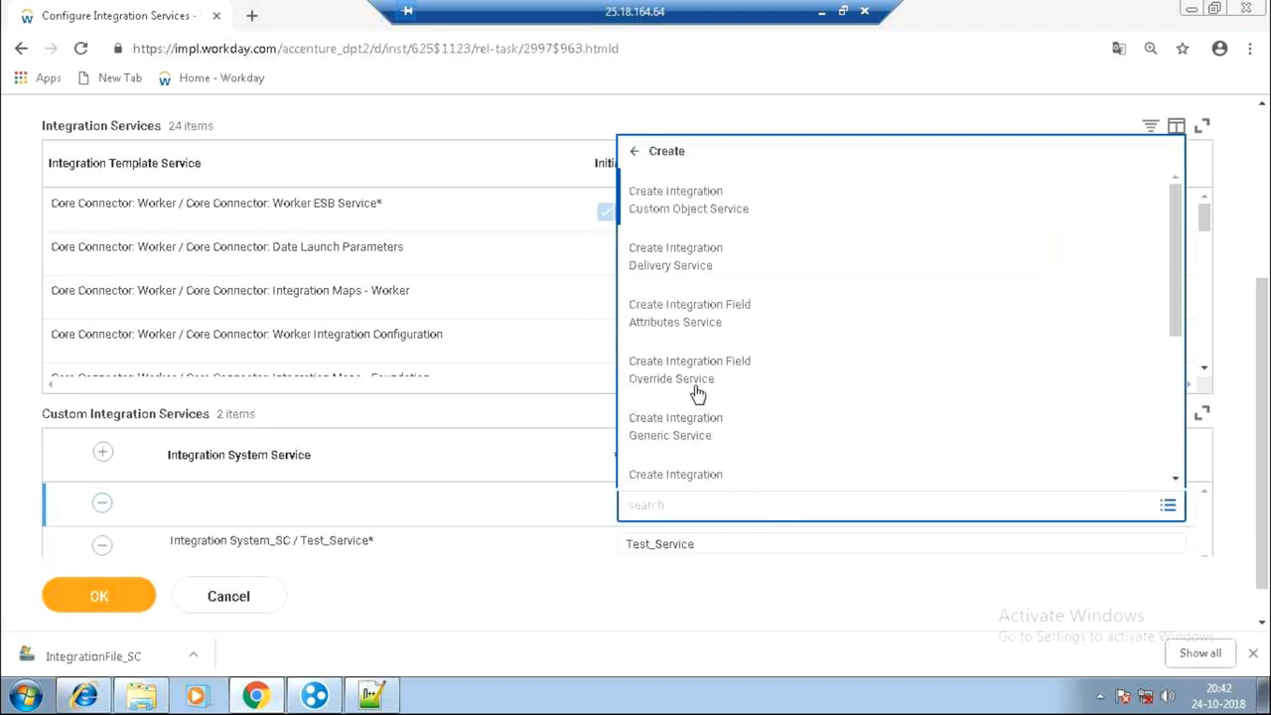
{"action": "left_click", "coordinate": [692, 324]}
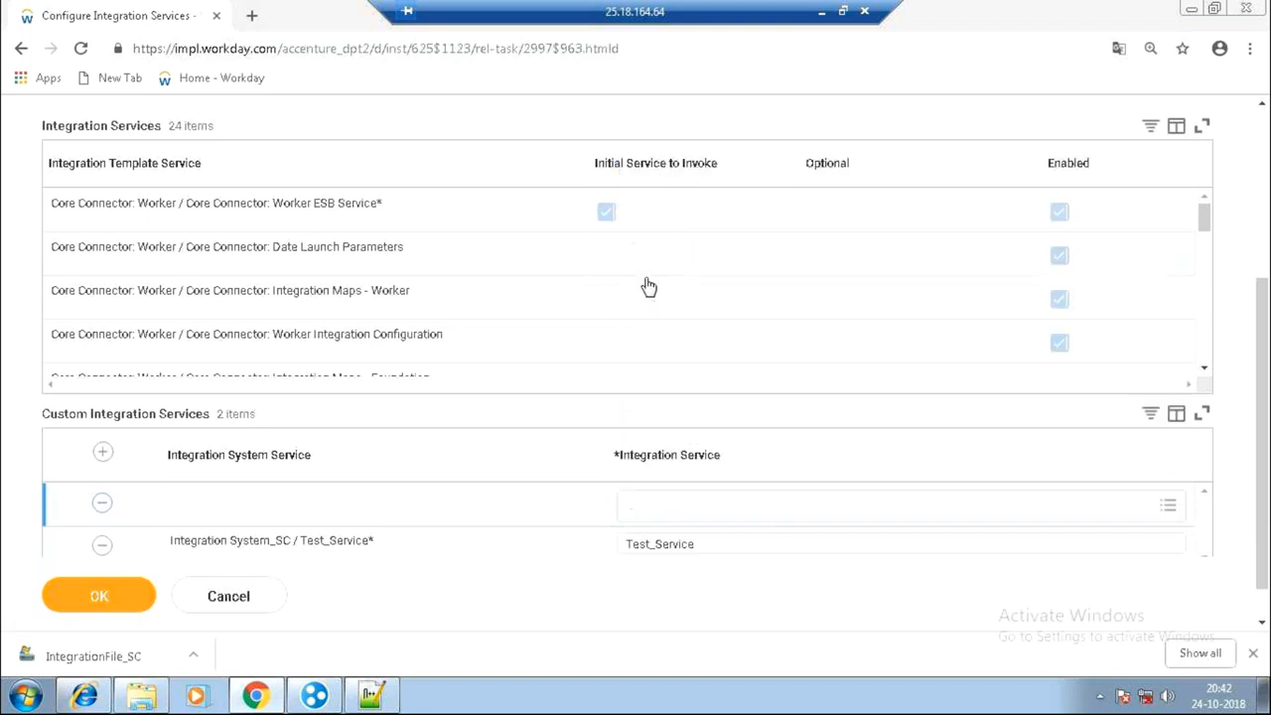
{"action": "left_click", "coordinate": [177, 303]}
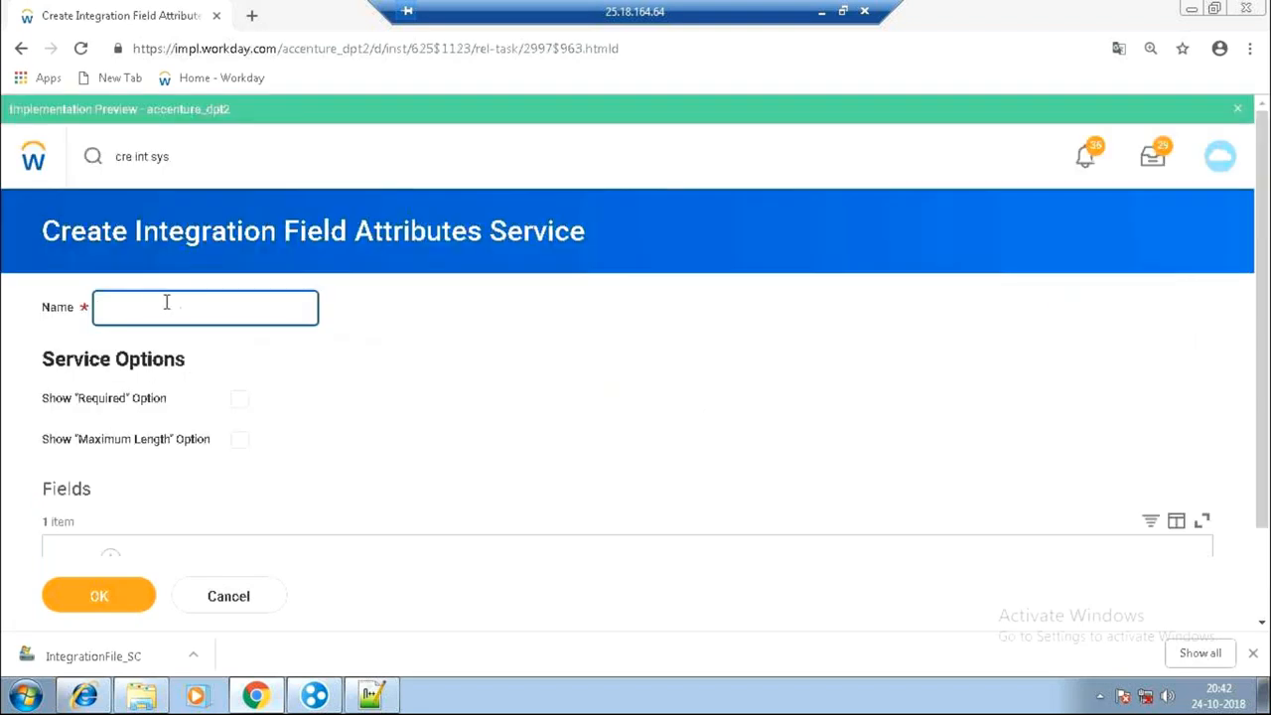
{"action": "left_click", "coordinate": [21, 54]}
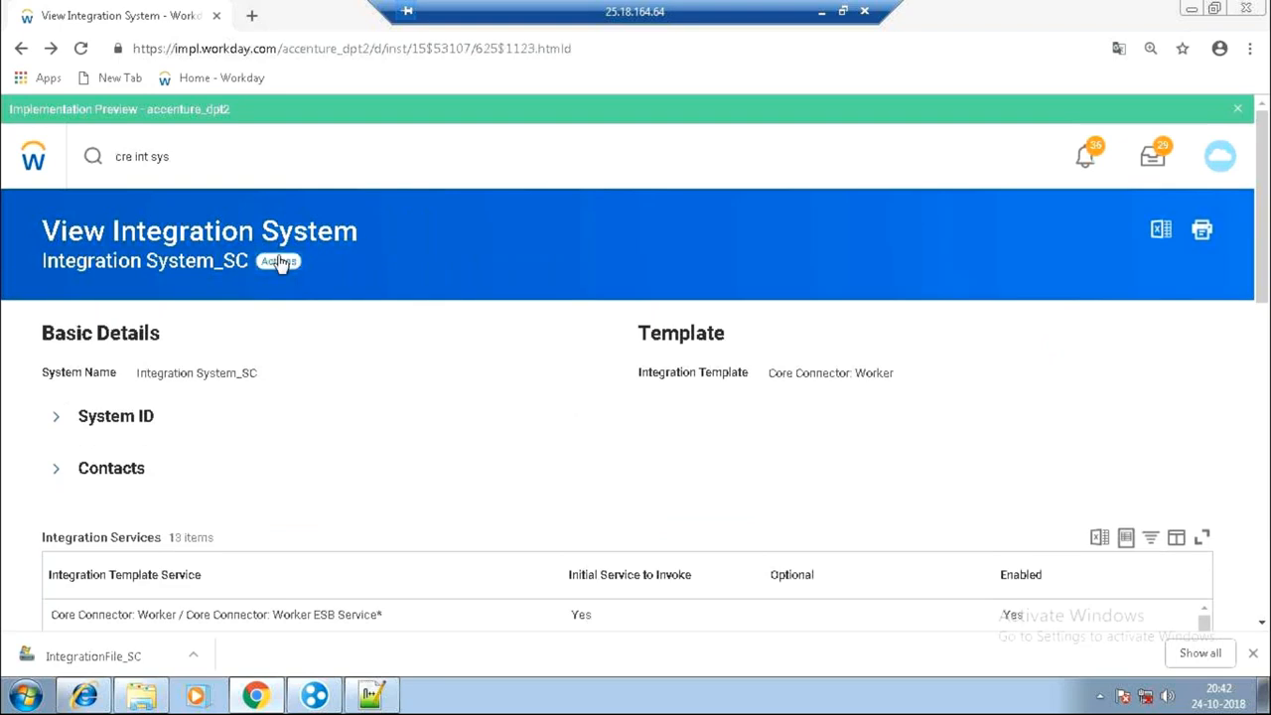
Enter Test_Service2 in a new custom service row and start a field override service's Business Object prompt.
{"action": "left_click", "coordinate": [281, 261]}
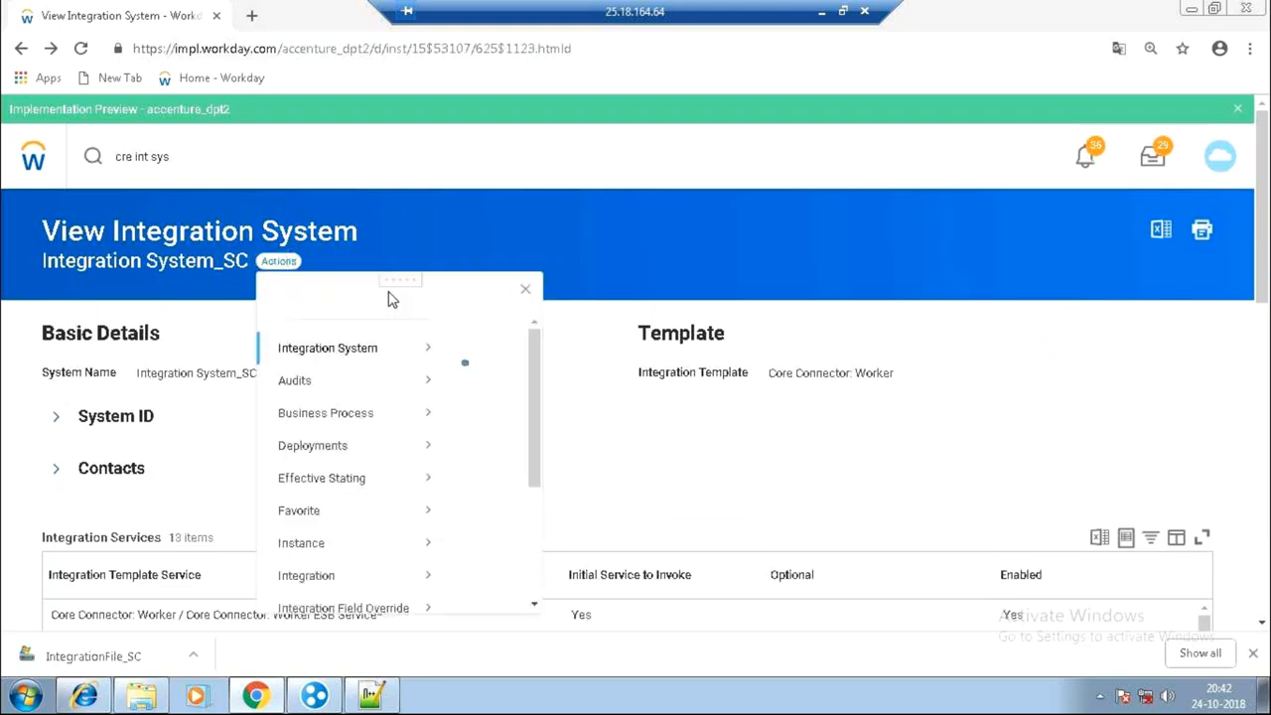
{"action": "mouse_move", "coordinate": [417, 368]}
{"action": "left_click", "coordinate": [559, 387]}
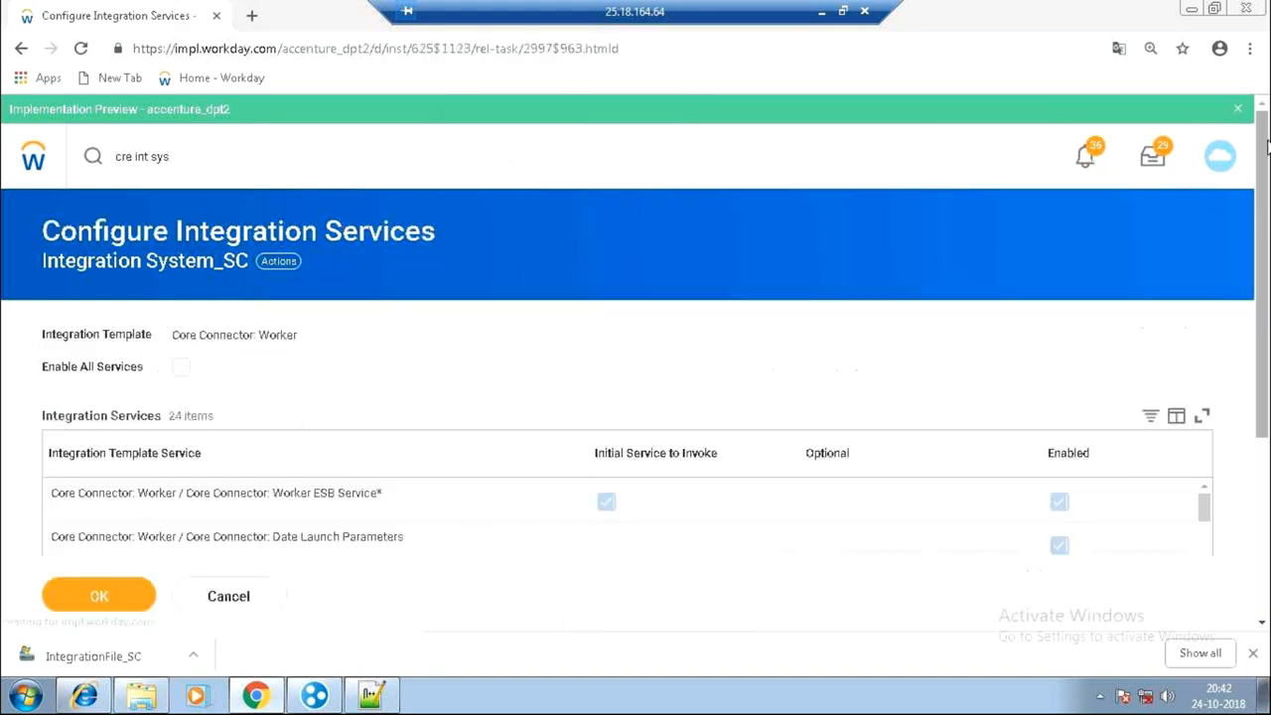
{"action": "scroll", "coordinate": [661, 474], "scroll_direction": "down", "scroll_amount": 3}
{"action": "left_click", "coordinate": [657, 505]}
{"action": "type", "text": "Test_"}
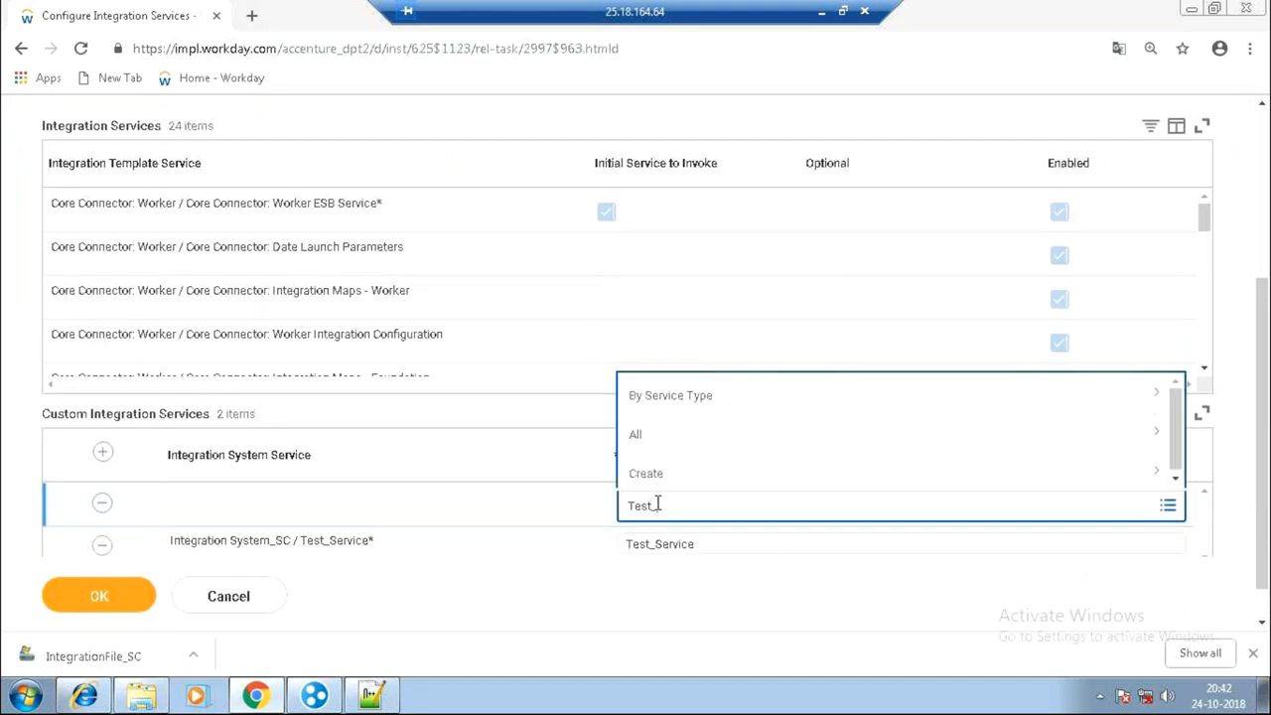
{"action": "type", "text": "Service2"}
{"action": "left_click", "coordinate": [643, 472]}
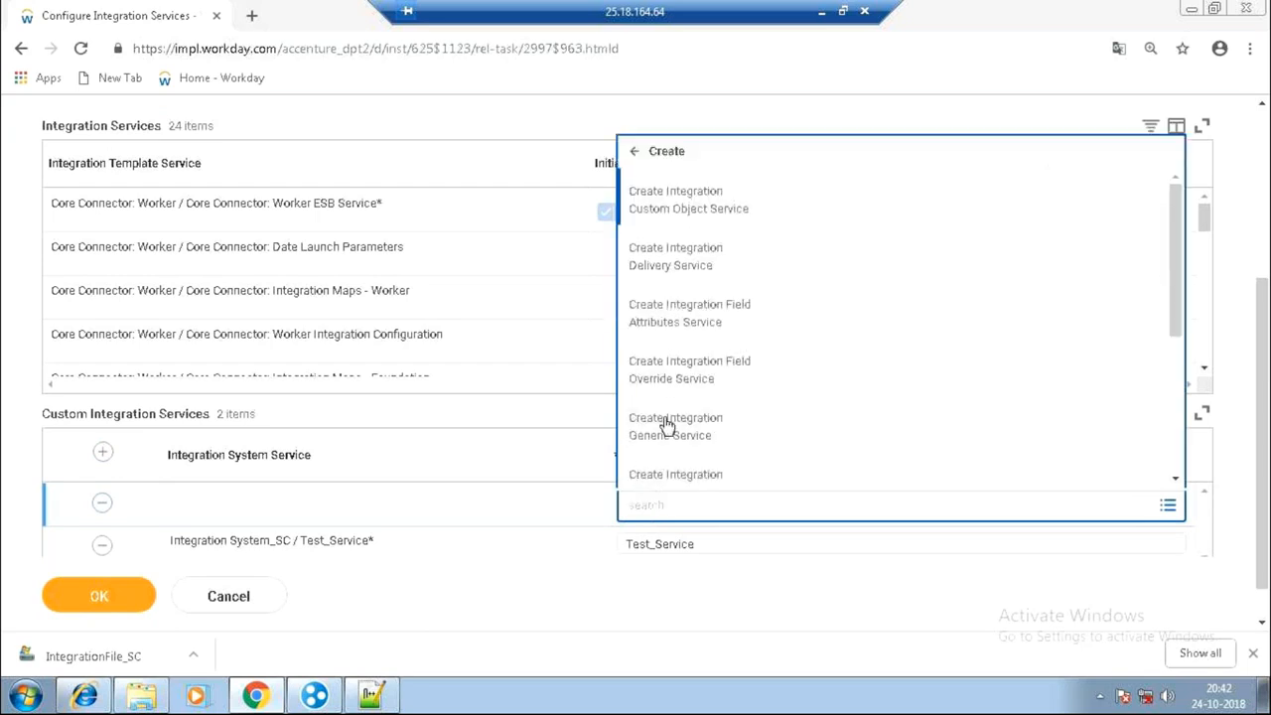
{"action": "left_click", "coordinate": [673, 383]}
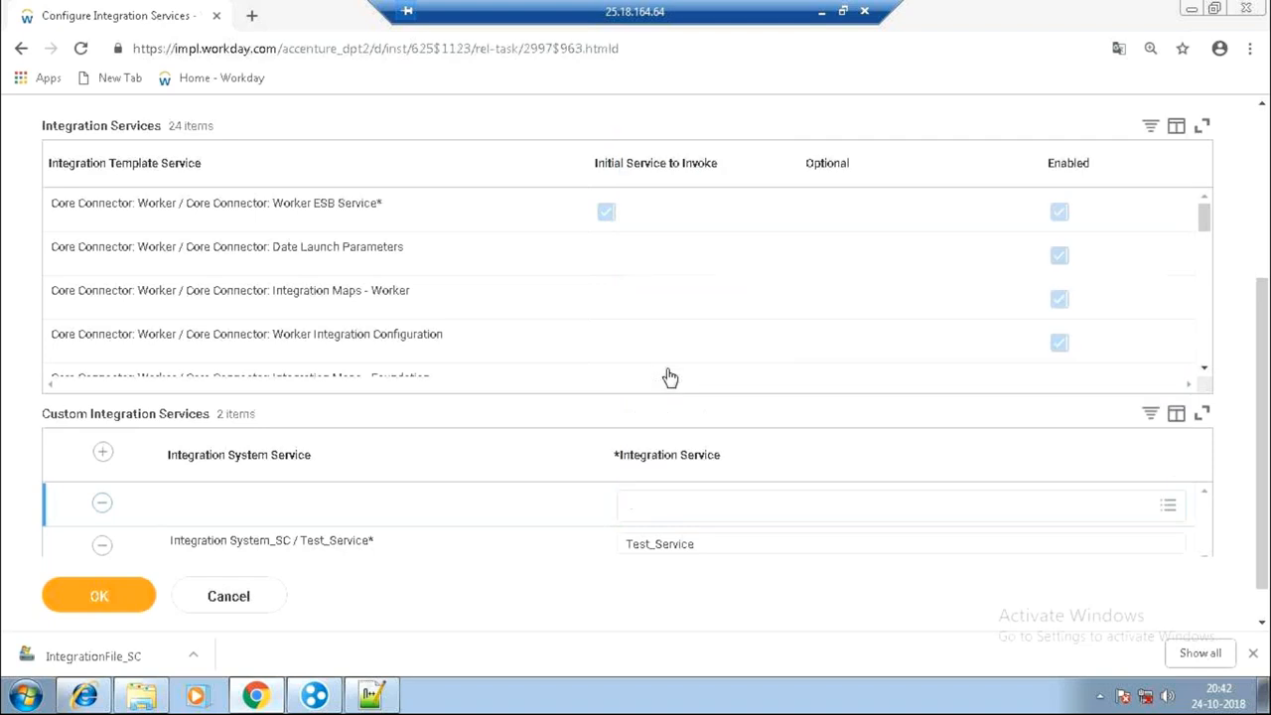
{"action": "left_click", "coordinate": [266, 343]}
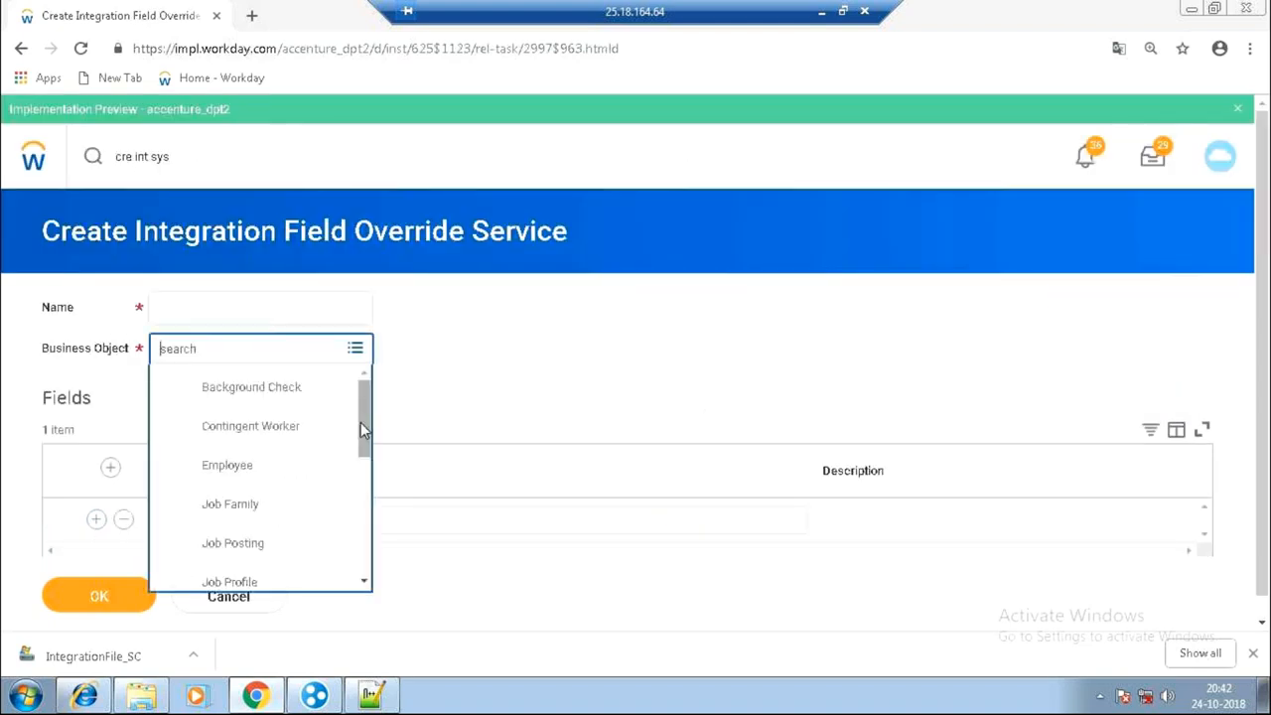
{"action": "left_click_drag", "start_coordinate": [361, 422], "coordinate": [363, 558]}
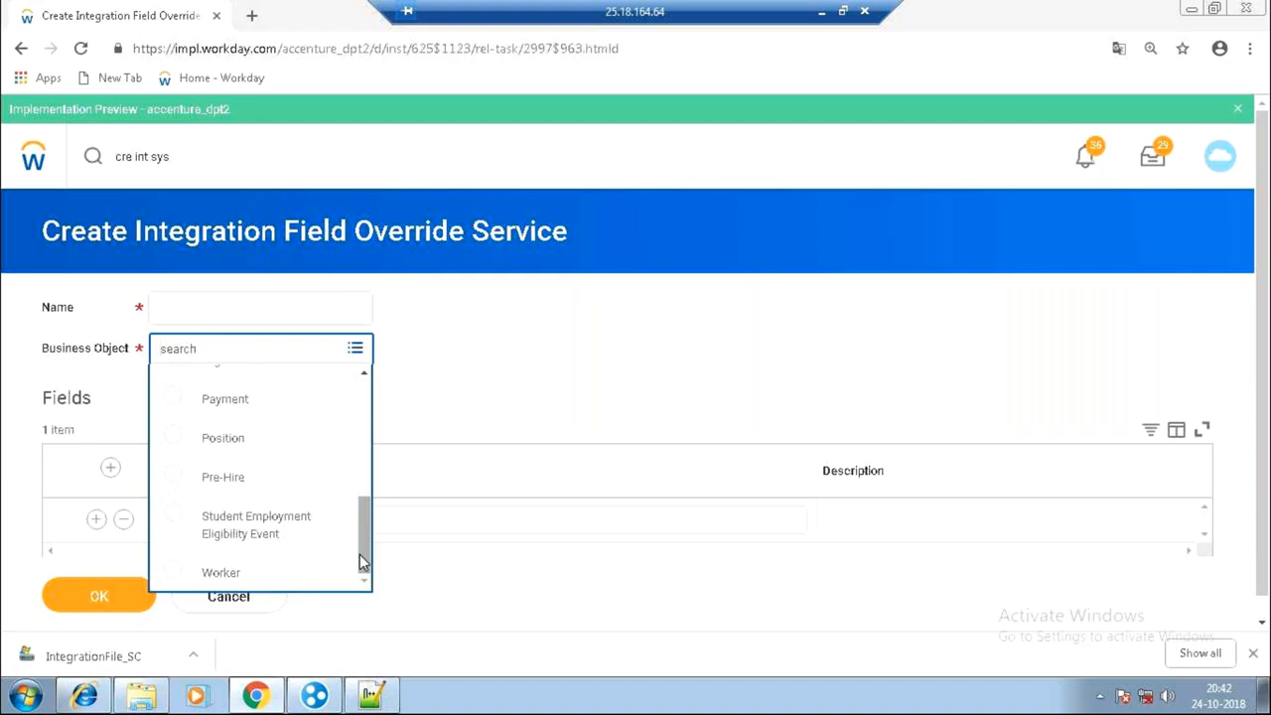
{"action": "mouse_move", "coordinate": [360, 555]}
{"action": "left_mouse_down"}
{"action": "mouse_move", "coordinate": [359, 413]}
{"action": "mouse_move", "coordinate": [366, 538]}
{"action": "left_mouse_up"}
{"action": "mouse_move", "coordinate": [352, 551]}
{"action": "left_mouse_down"}
{"action": "mouse_move", "coordinate": [375, 407]}
{"action": "mouse_move", "coordinate": [370, 569]}
{"action": "left_mouse_up"}
{"action": "left_click_drag", "start_coordinate": [366, 529], "coordinate": [388, 545]}
{"action": "left_click_drag", "start_coordinate": [364, 545], "coordinate": [362, 452]}
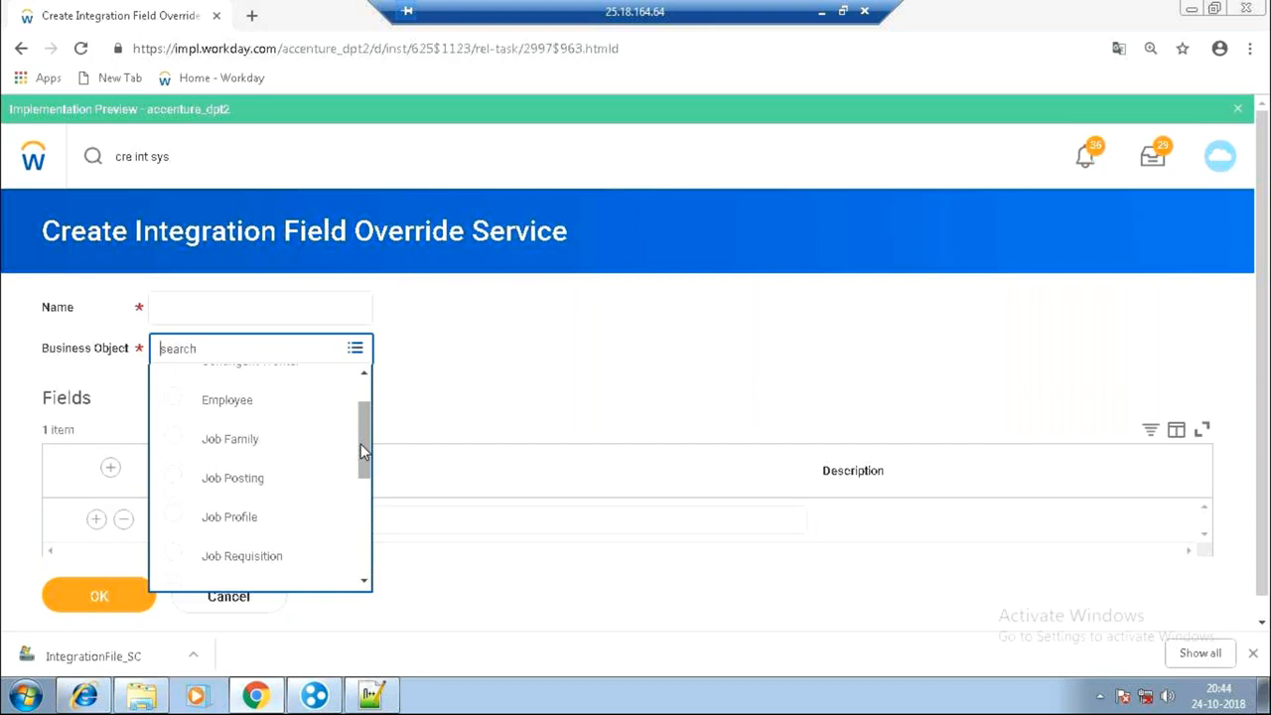
Cancel the unfinished field override service form.
{"action": "left_click", "coordinate": [251, 606]}
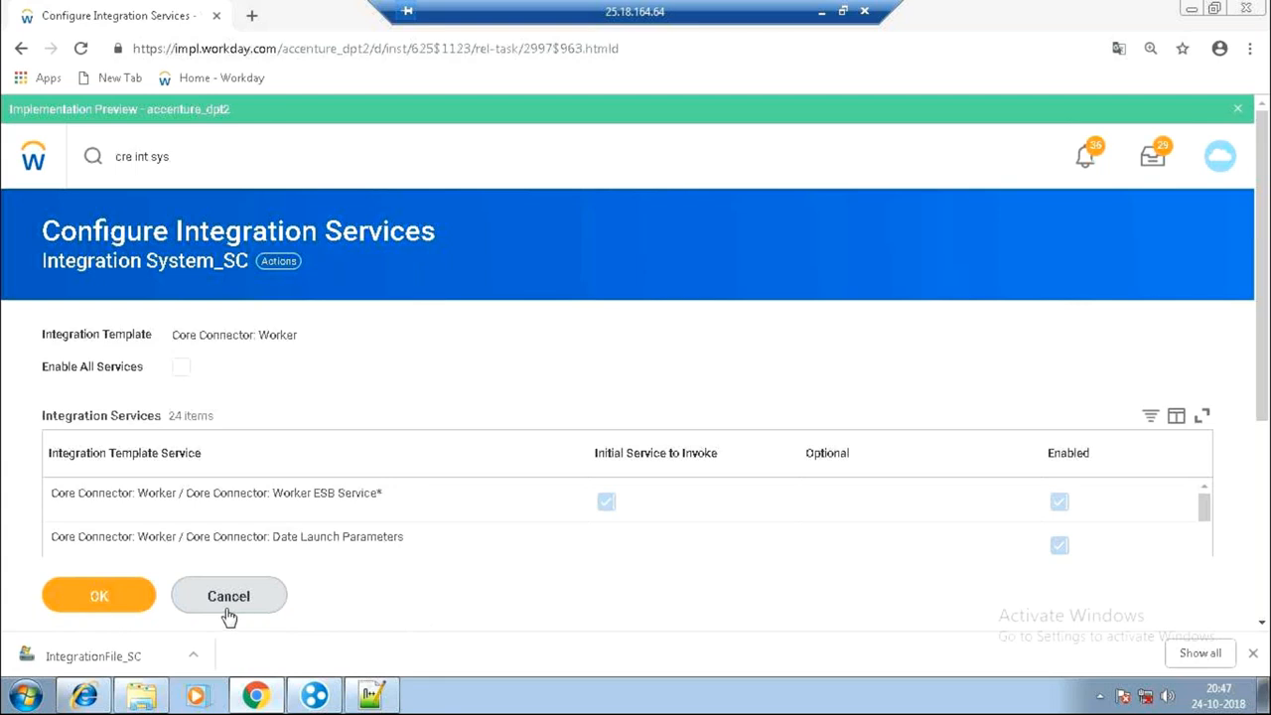
{"action": "left_click", "coordinate": [234, 600]}
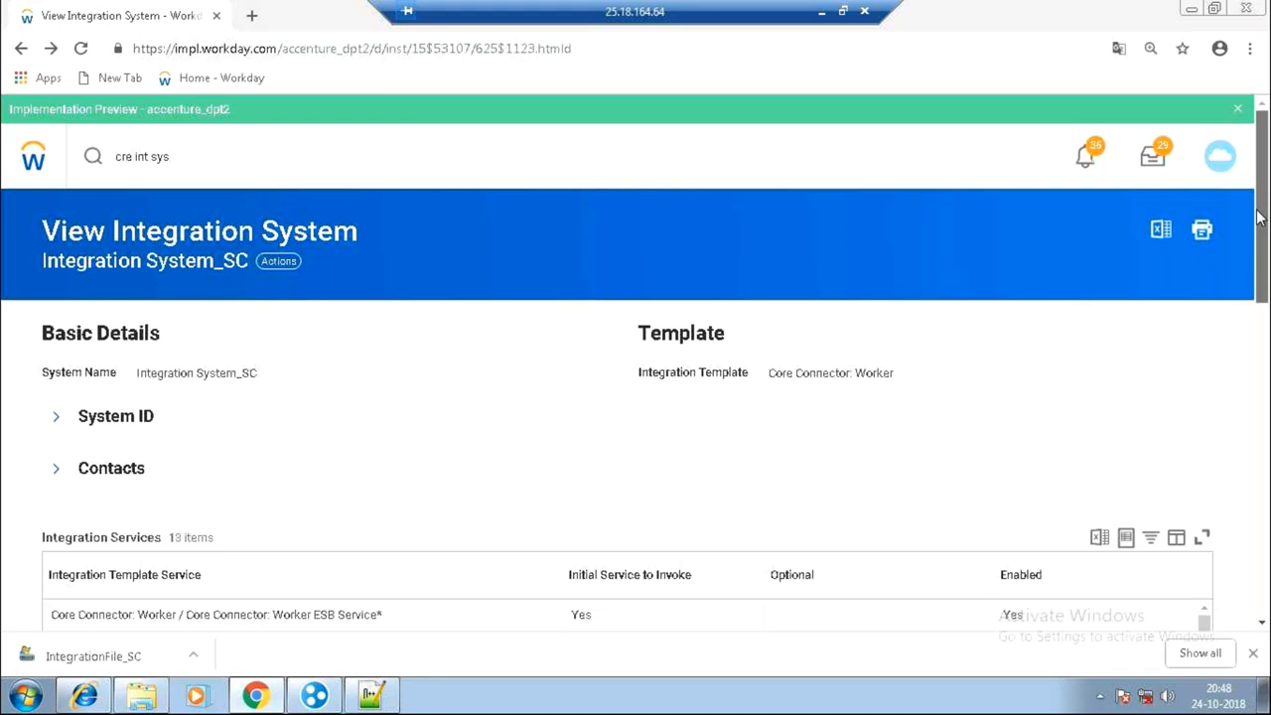
Scroll the Integration System_SC page to review Test_Service under Custom Integration Services.
{"action": "left_click_drag", "start_coordinate": [1259, 219], "coordinate": [1261, 250]}
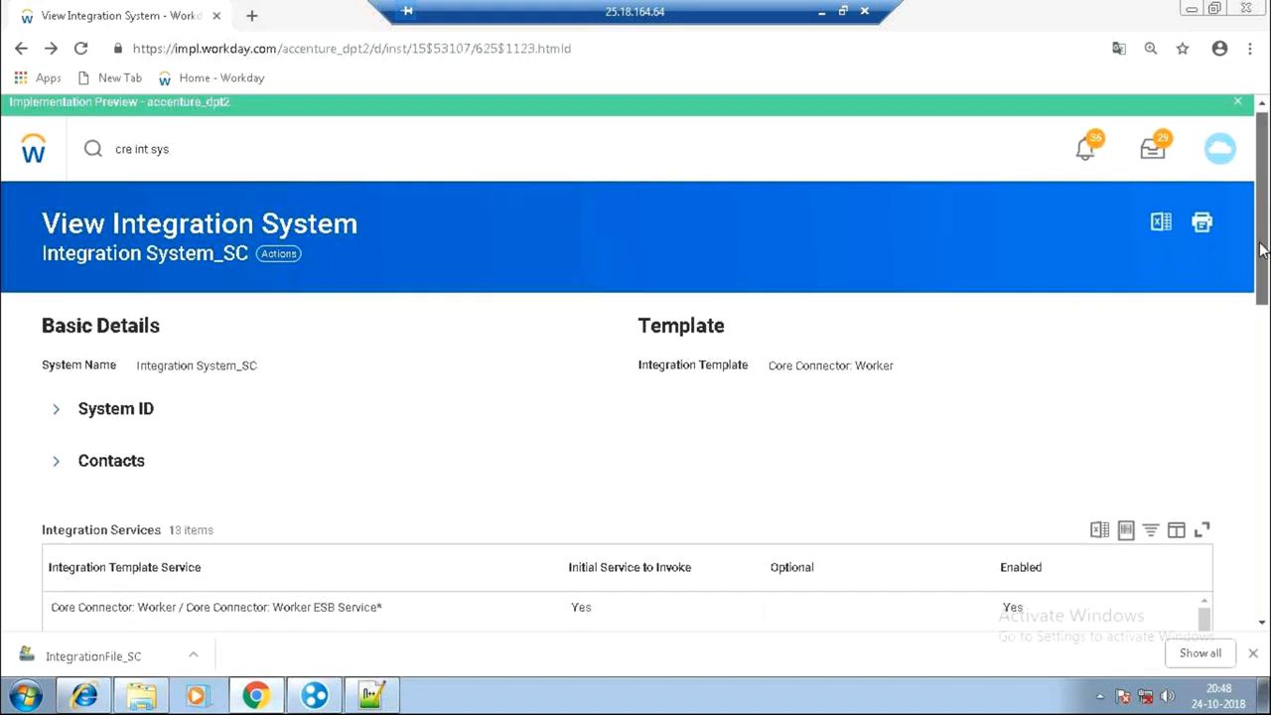
{"action": "scroll", "coordinate": [1261, 250], "scroll_direction": "down", "scroll_amount": 5}
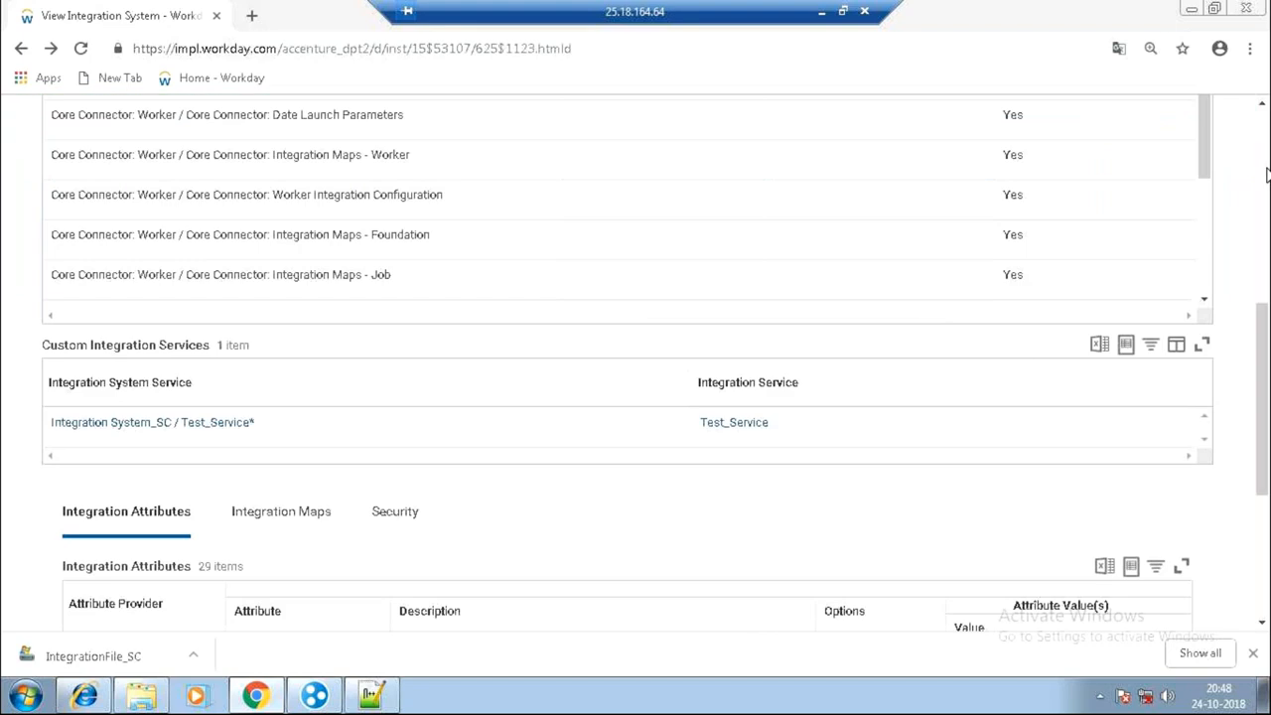
{"action": "scroll", "coordinate": [1267, 174], "scroll_direction": "up", "scroll_amount": 5}
Open Configure Integration Field Attributes for Integration System_SC and find the Name Data First and Last Name rows.
{"action": "left_click", "coordinate": [284, 194]}
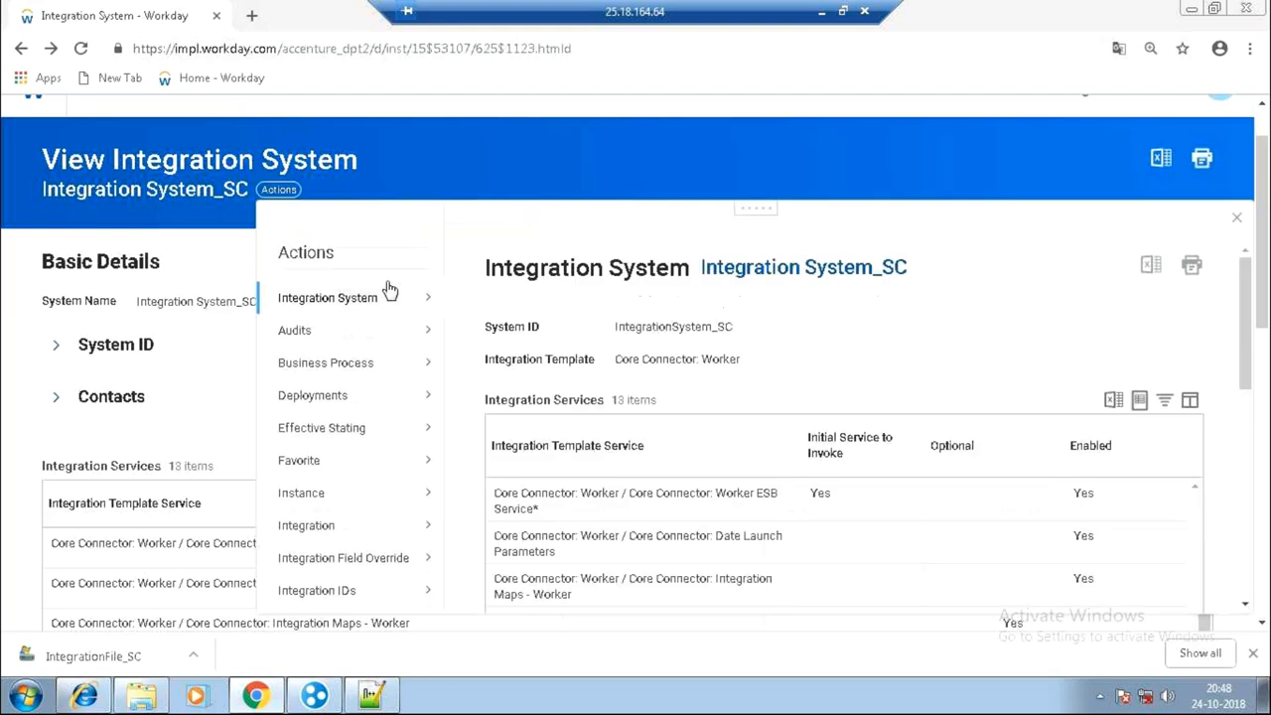
{"action": "mouse_move", "coordinate": [391, 289]}
{"action": "left_click", "coordinate": [580, 324]}
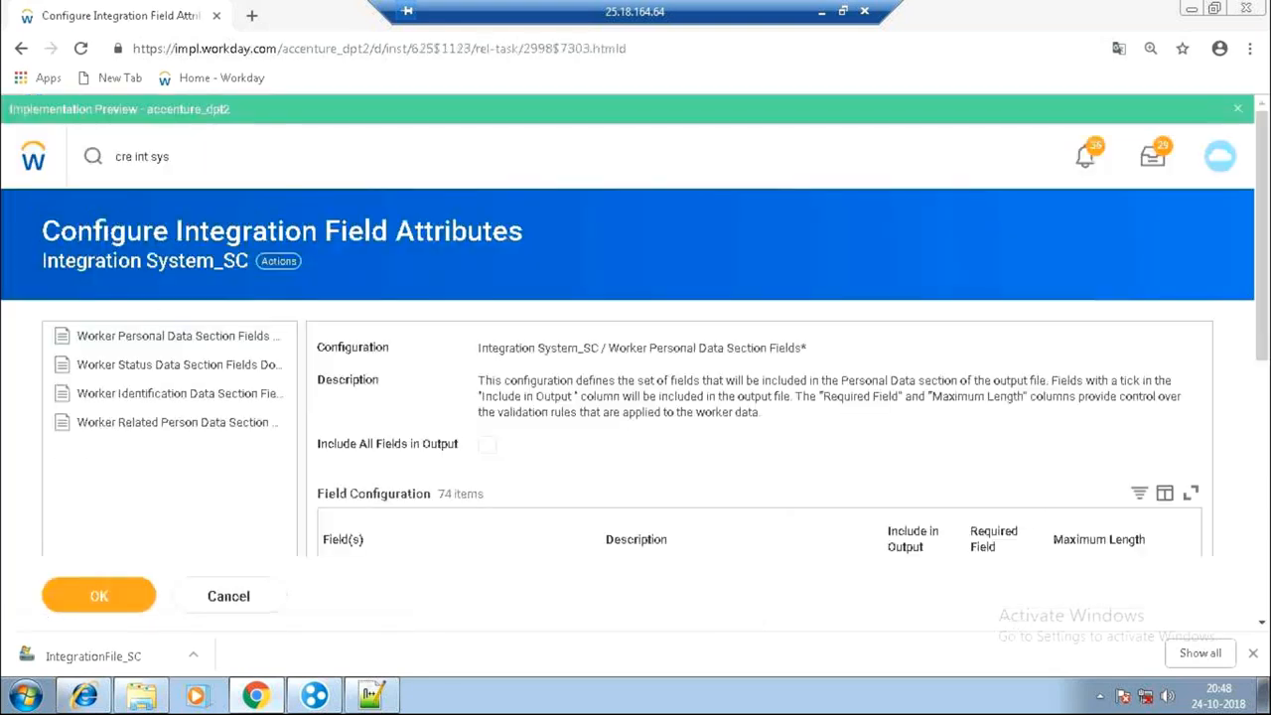
{"action": "scroll", "coordinate": [1268, 442], "scroll_direction": "down", "scroll_amount": 1}
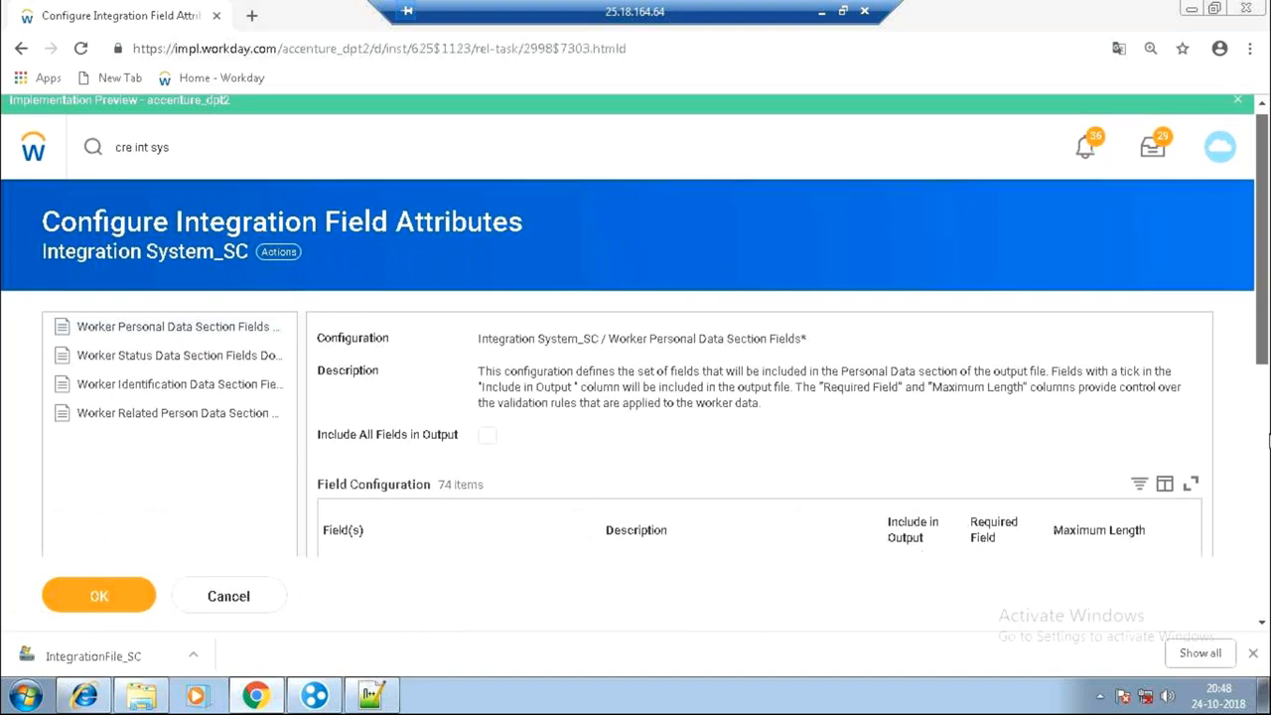
{"action": "left_click_drag", "start_coordinate": [1269, 440], "coordinate": [1268, 477]}
{"action": "left_click", "coordinate": [1196, 221]}
{"action": "left_click", "coordinate": [1197, 220]}
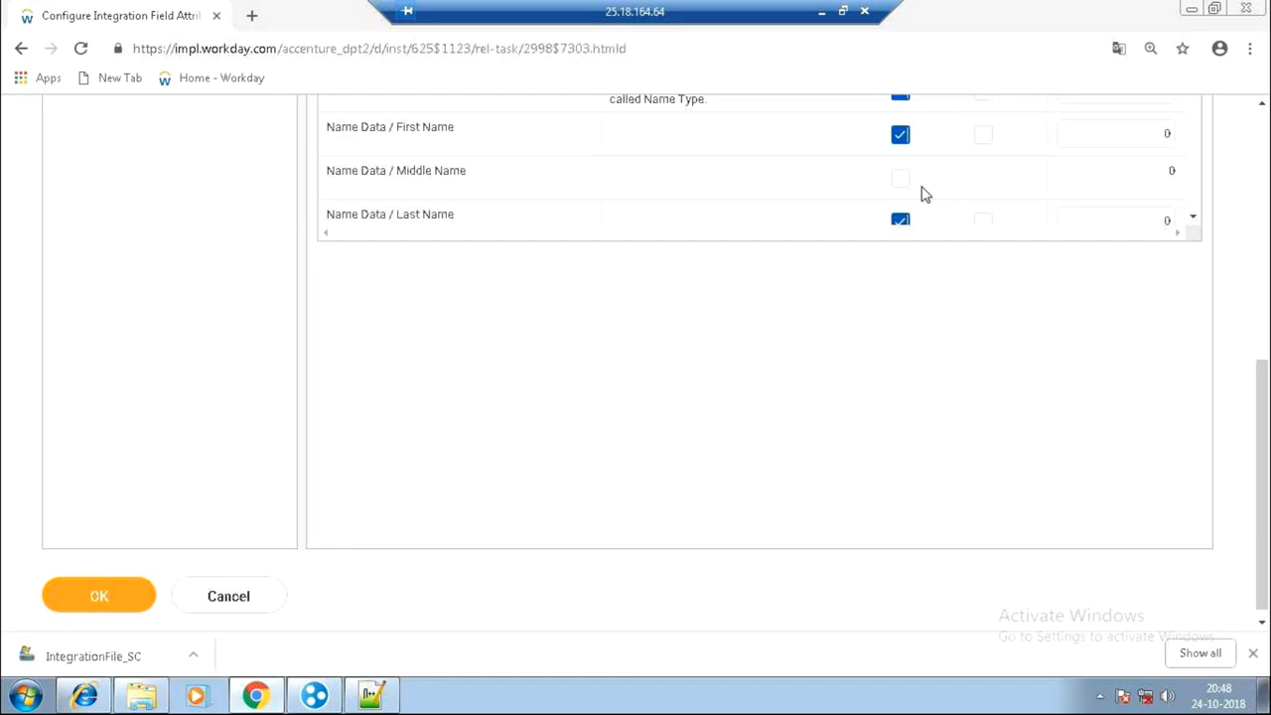
Cancel the field attribute changes and open Launch / Schedule for Integration System_SC, set to Run Now.
{"action": "left_click", "coordinate": [235, 605]}
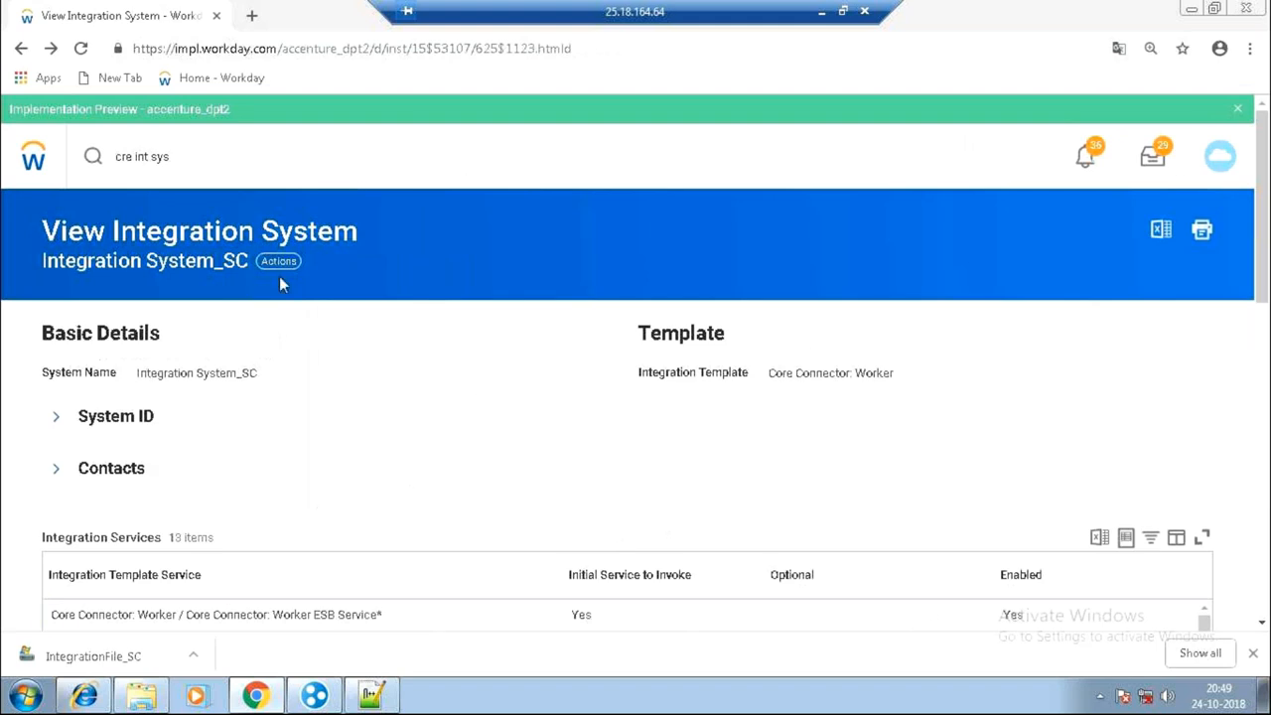
{"action": "left_click", "coordinate": [278, 261]}
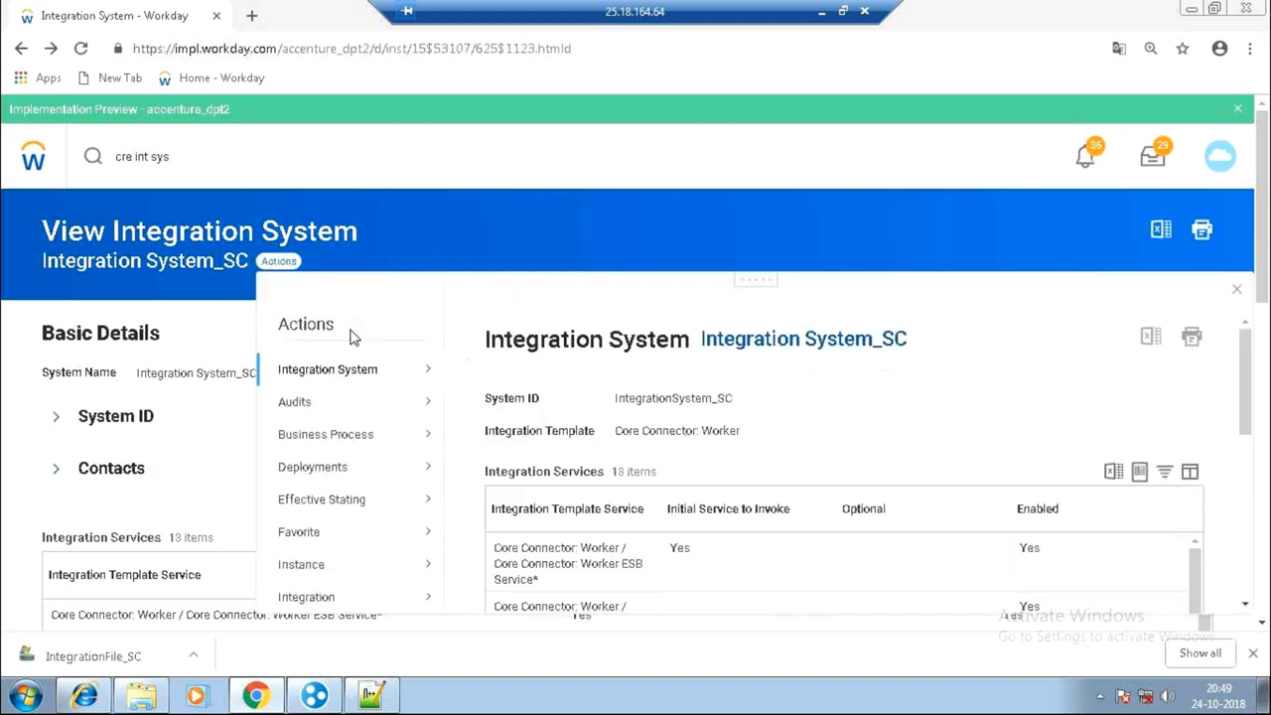
{"action": "mouse_move", "coordinate": [352, 606]}
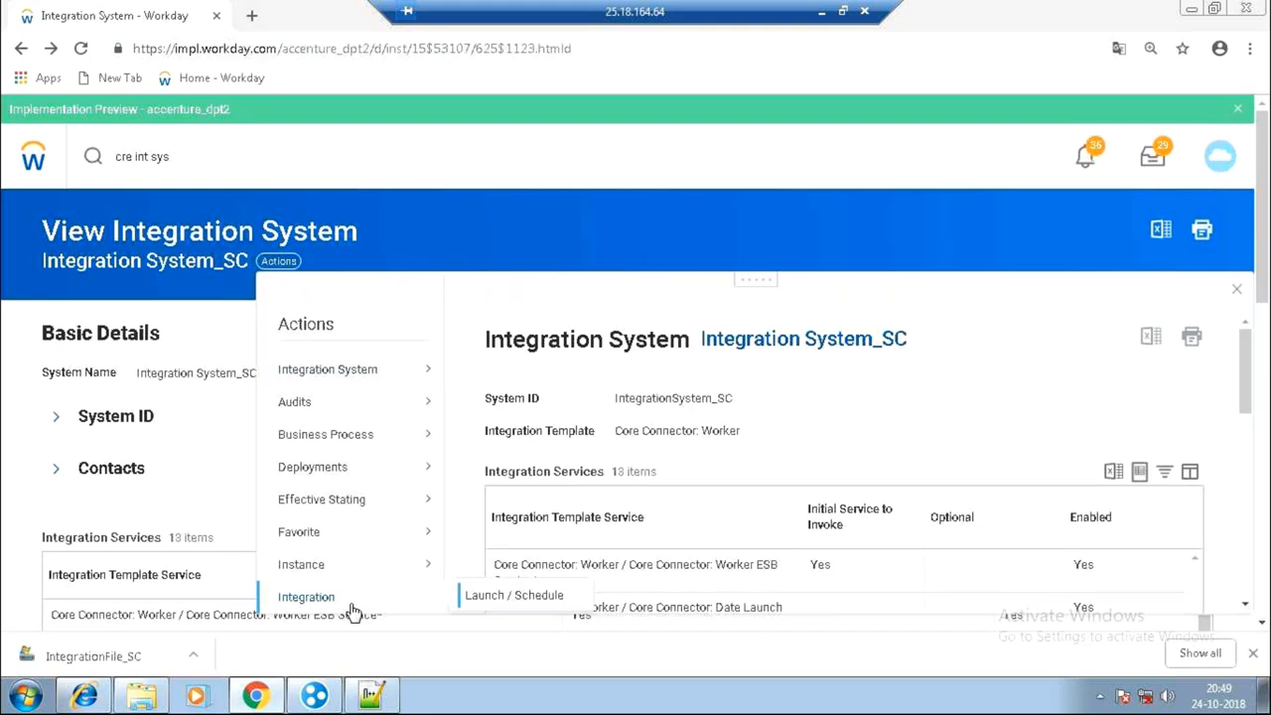
{"action": "left_click", "coordinate": [515, 600]}
{"action": "left_click", "coordinate": [131, 594]}
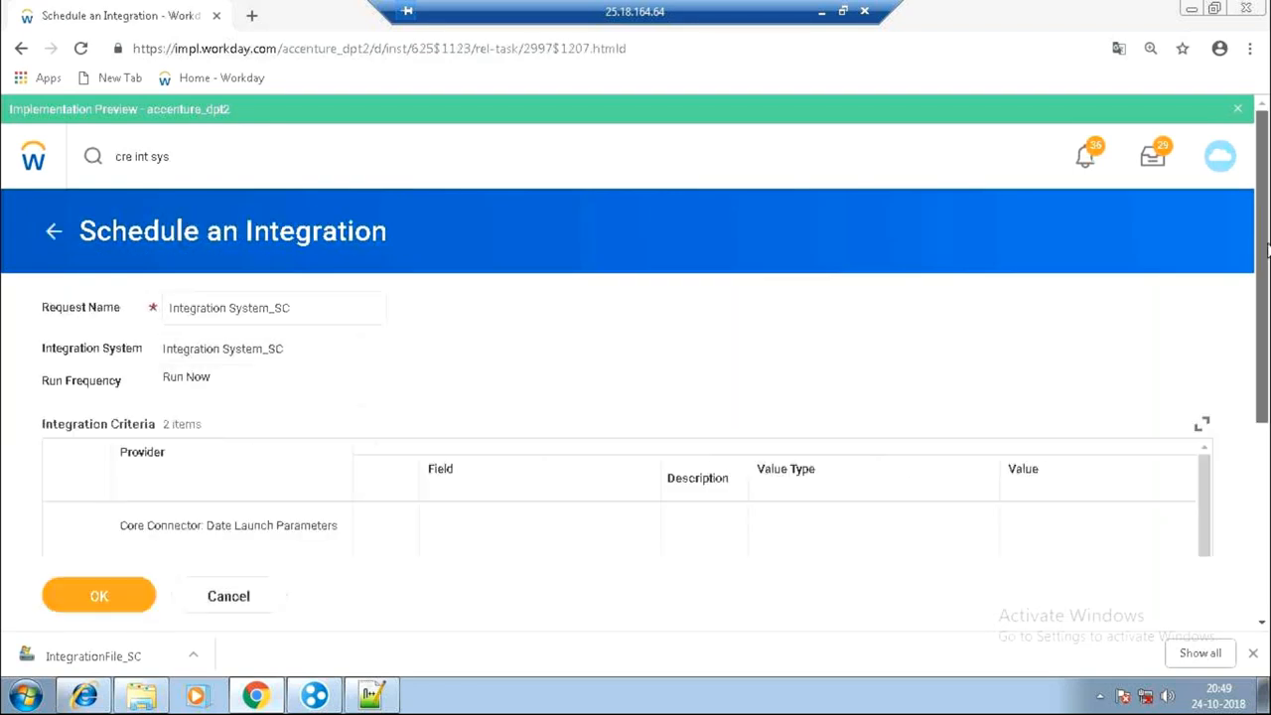
{"action": "scroll", "coordinate": [636, 357], "scroll_direction": "down", "scroll_amount": 1}
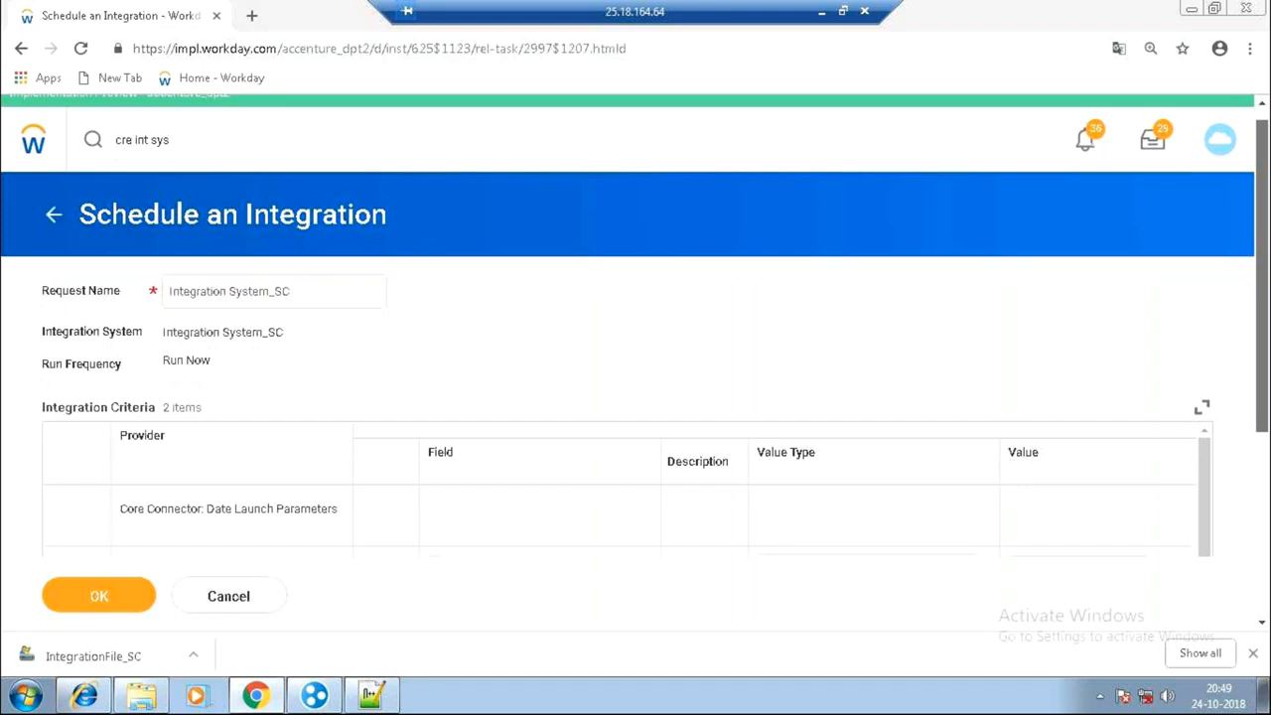
{"action": "scroll", "coordinate": [821, 457], "scroll_direction": "down", "scroll_amount": 3}
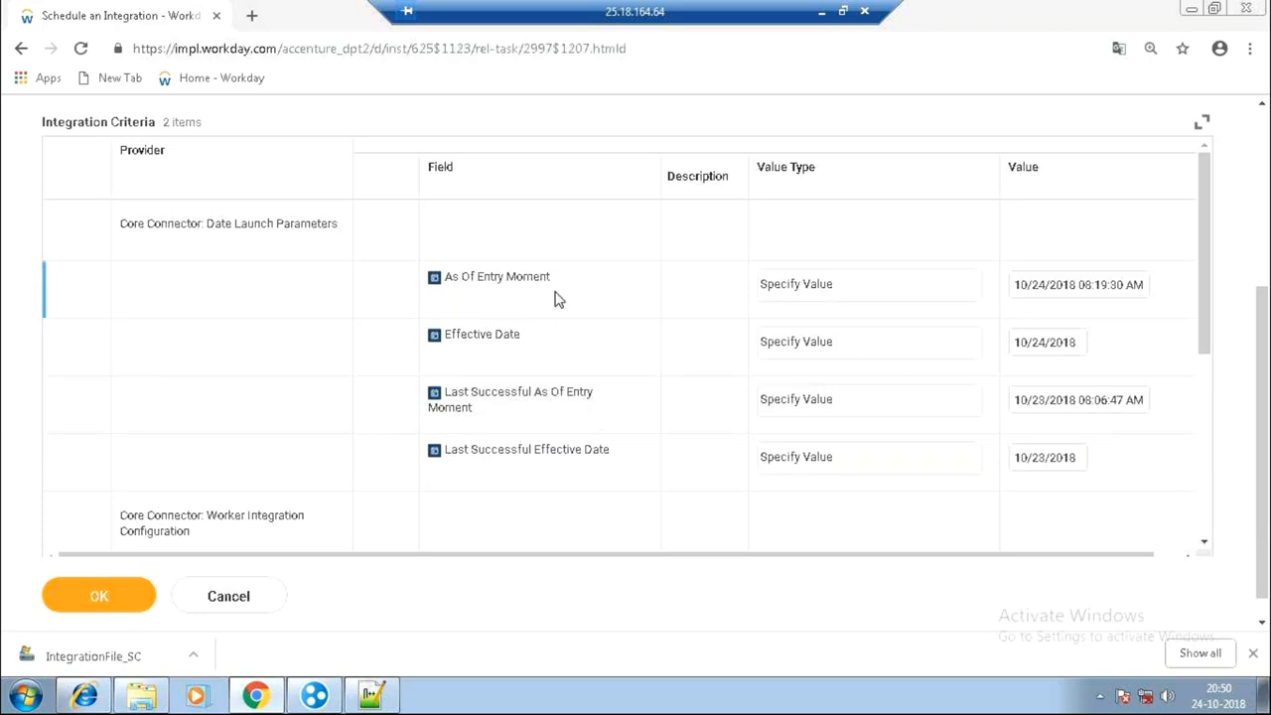
{"action": "left_click_drag", "start_coordinate": [1204, 284], "coordinate": [1216, 537]}
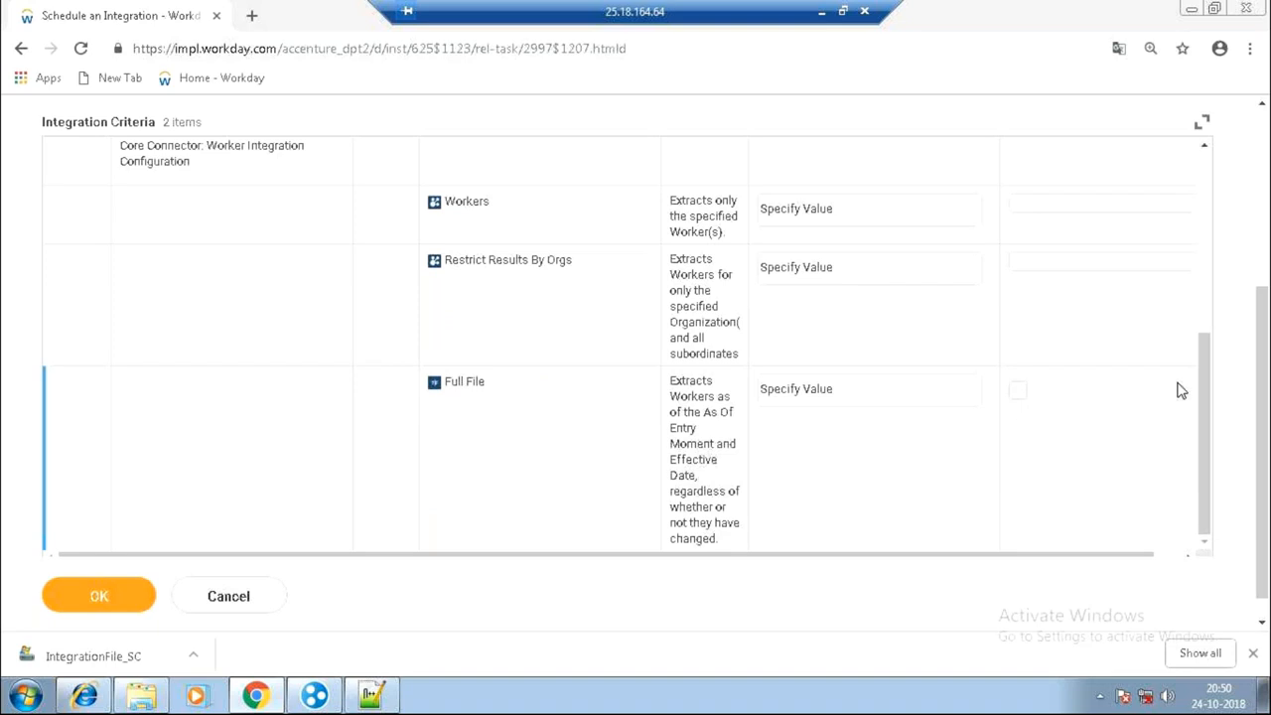
{"action": "left_click_drag", "start_coordinate": [1199, 351], "coordinate": [1199, 334]}
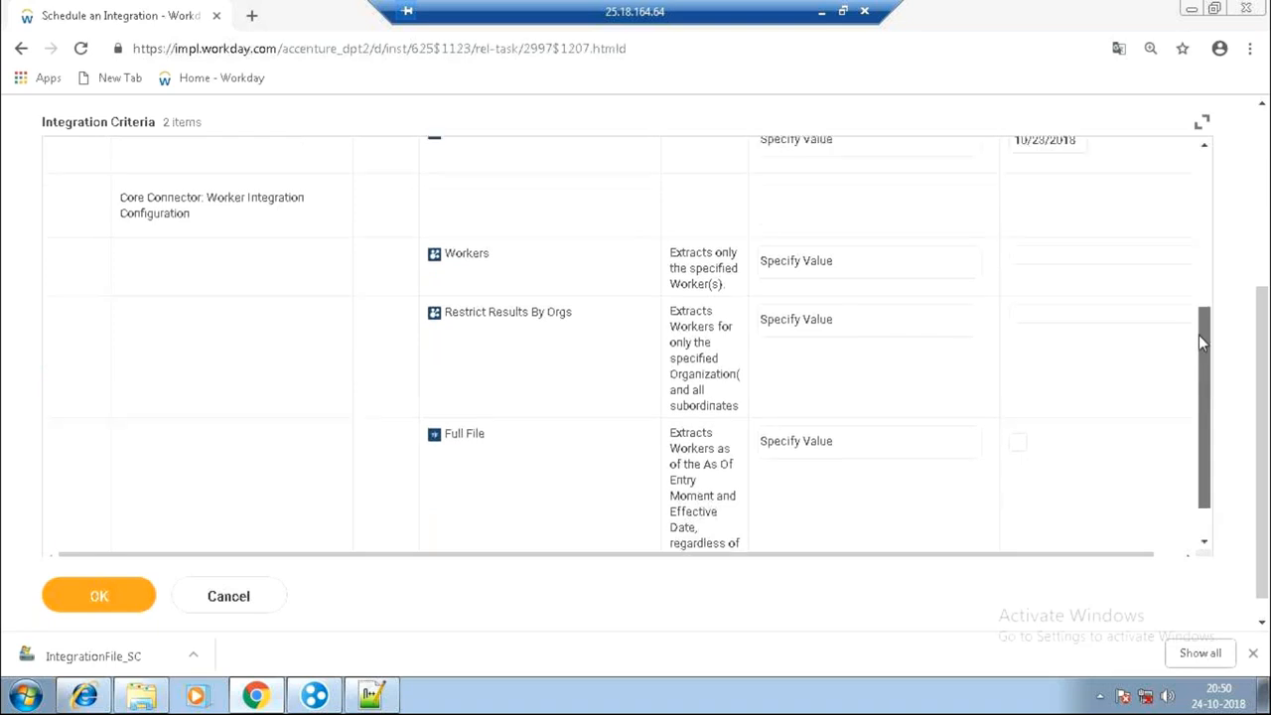
{"action": "scroll", "coordinate": [1082, 262], "scroll_direction": "up", "scroll_amount": 3}
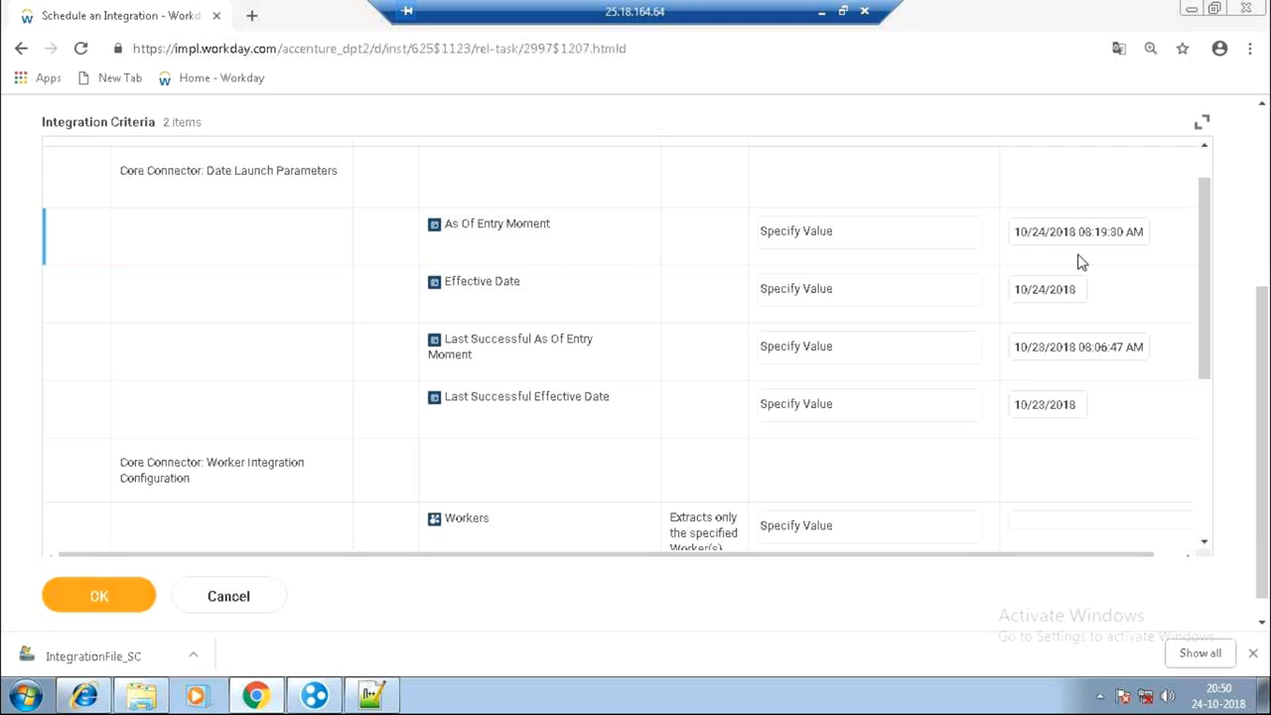
Change the Last Successful As Of Entry Moment and Effective Date years from 2018 to 2017.
{"action": "left_click", "coordinate": [1068, 350]}
{"action": "left_click", "coordinate": [1068, 349]}
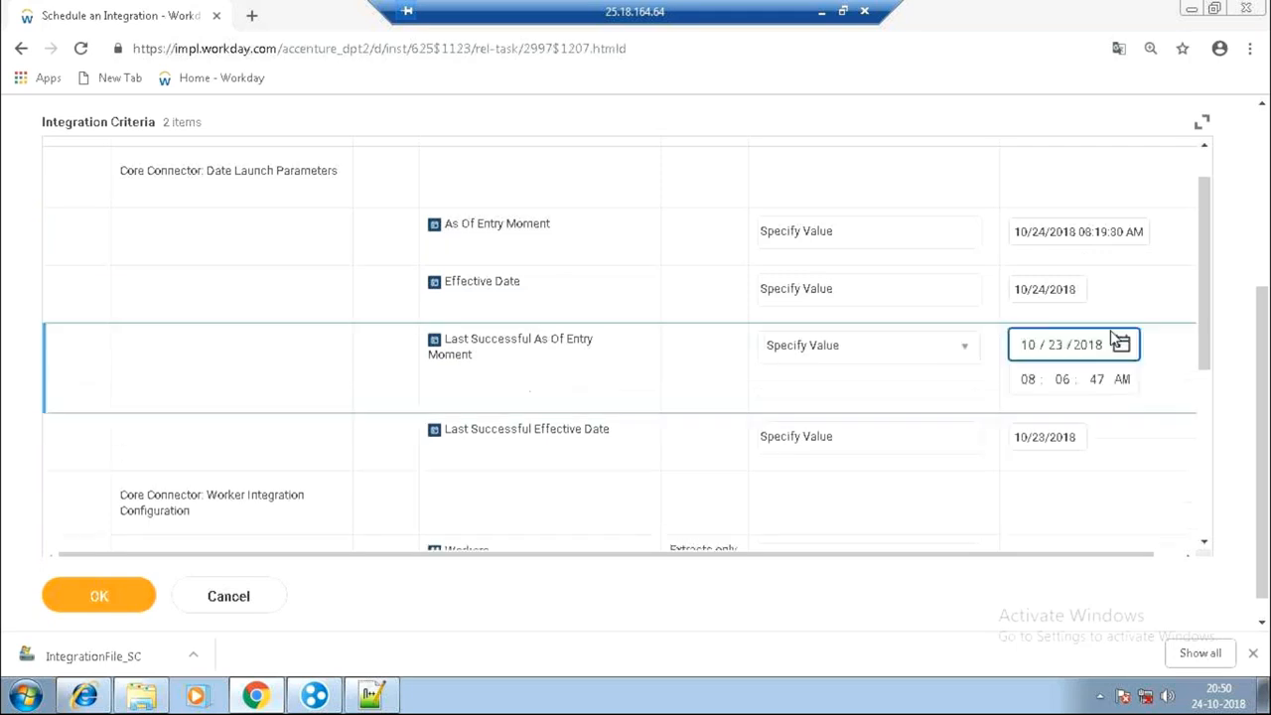
{"action": "left_click", "coordinate": [1099, 346]}
{"action": "type", "text": "2017"}
{"action": "left_click", "coordinate": [1070, 452]}
{"action": "left_click", "coordinate": [1090, 407]}
{"action": "type", "text": "2017"}
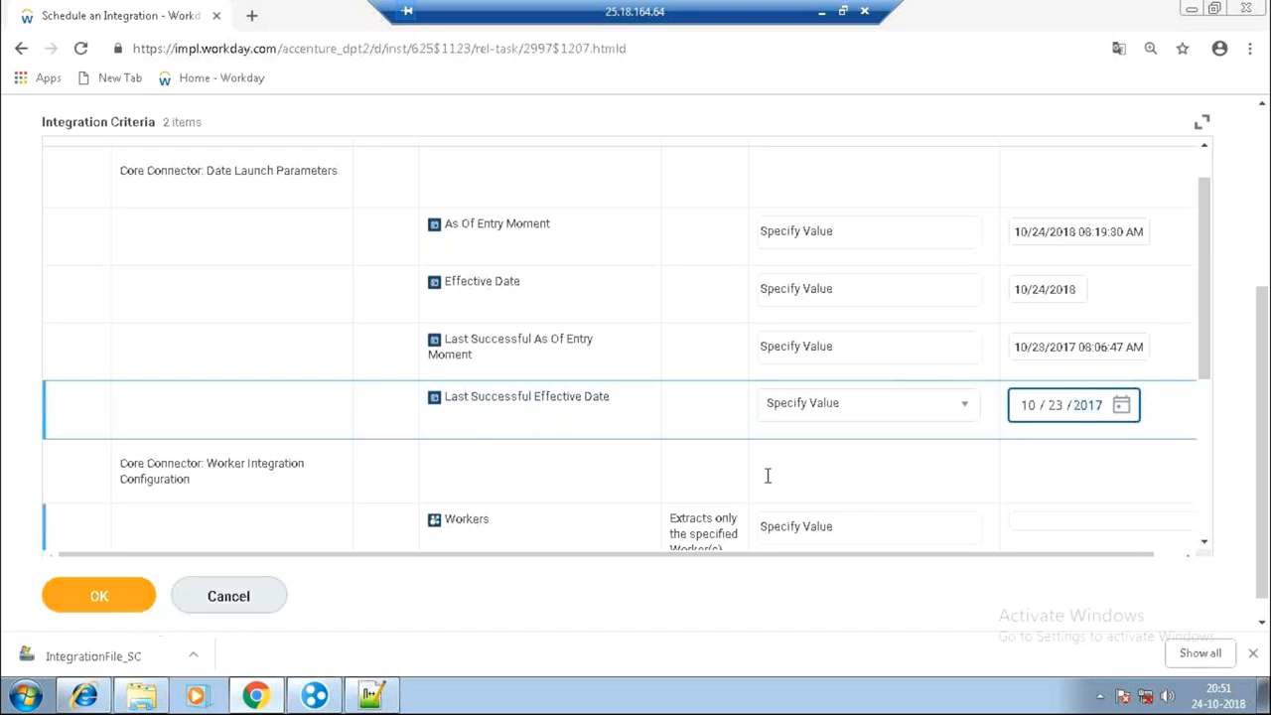
{"action": "left_click", "coordinate": [1208, 270]}
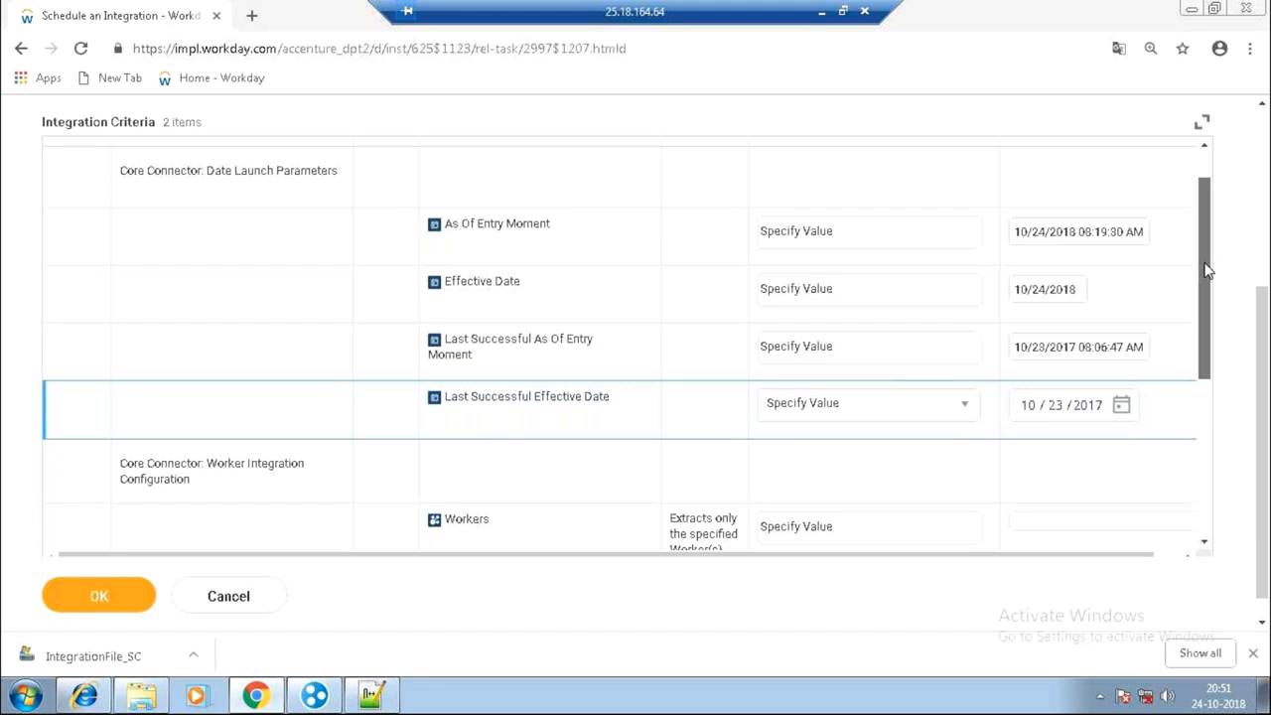
{"action": "scroll", "coordinate": [1073, 394], "scroll_direction": "down", "scroll_amount": 3}
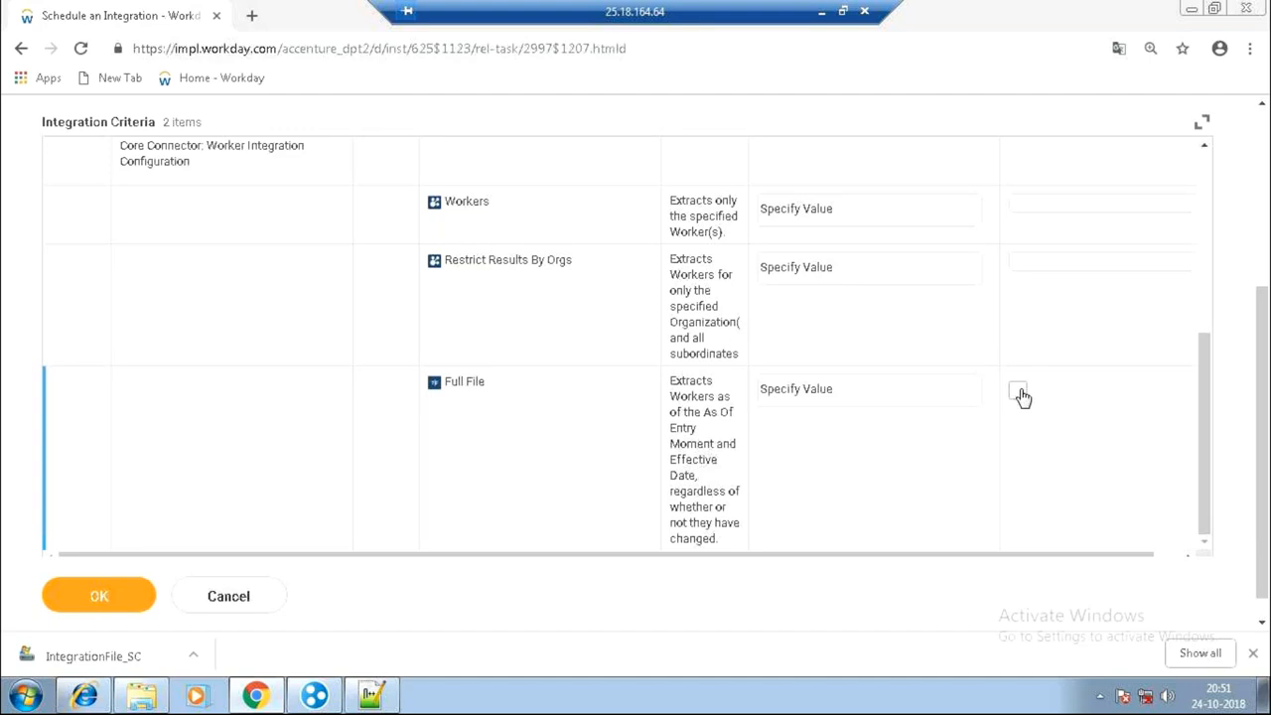
{"action": "left_click", "coordinate": [517, 418]}
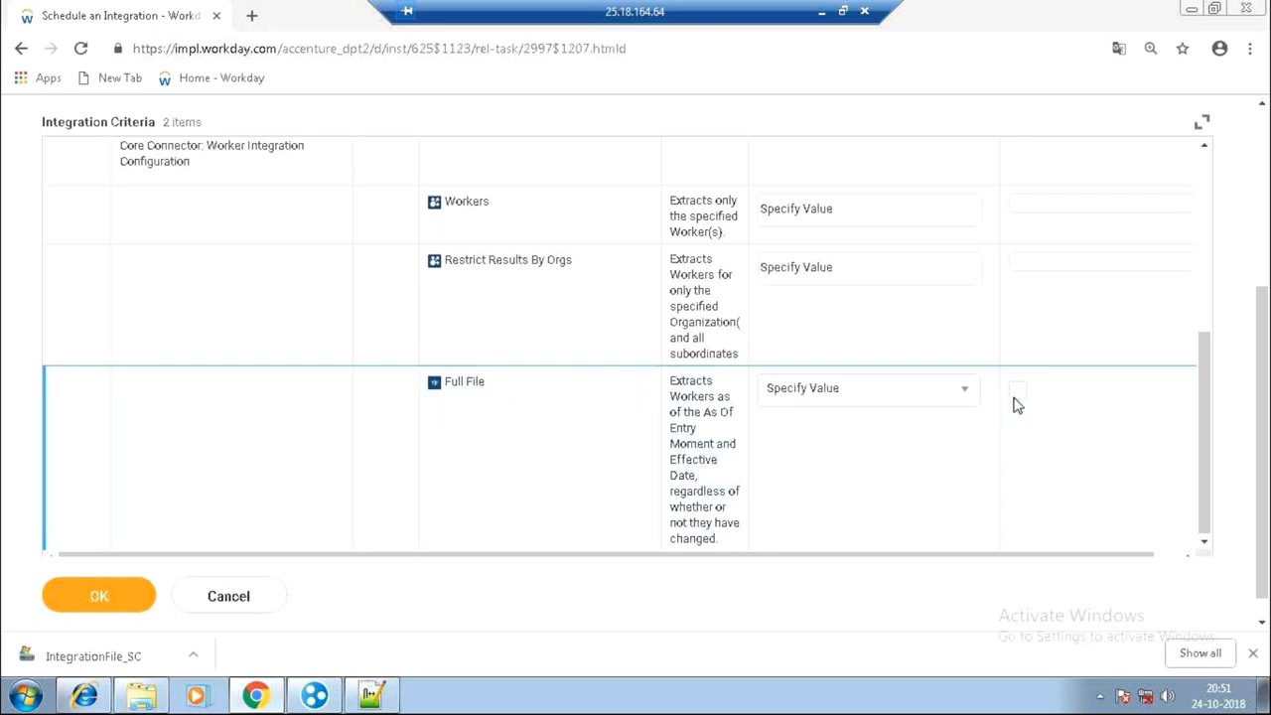
{"action": "left_click_drag", "start_coordinate": [1201, 322], "coordinate": [1200, 175]}
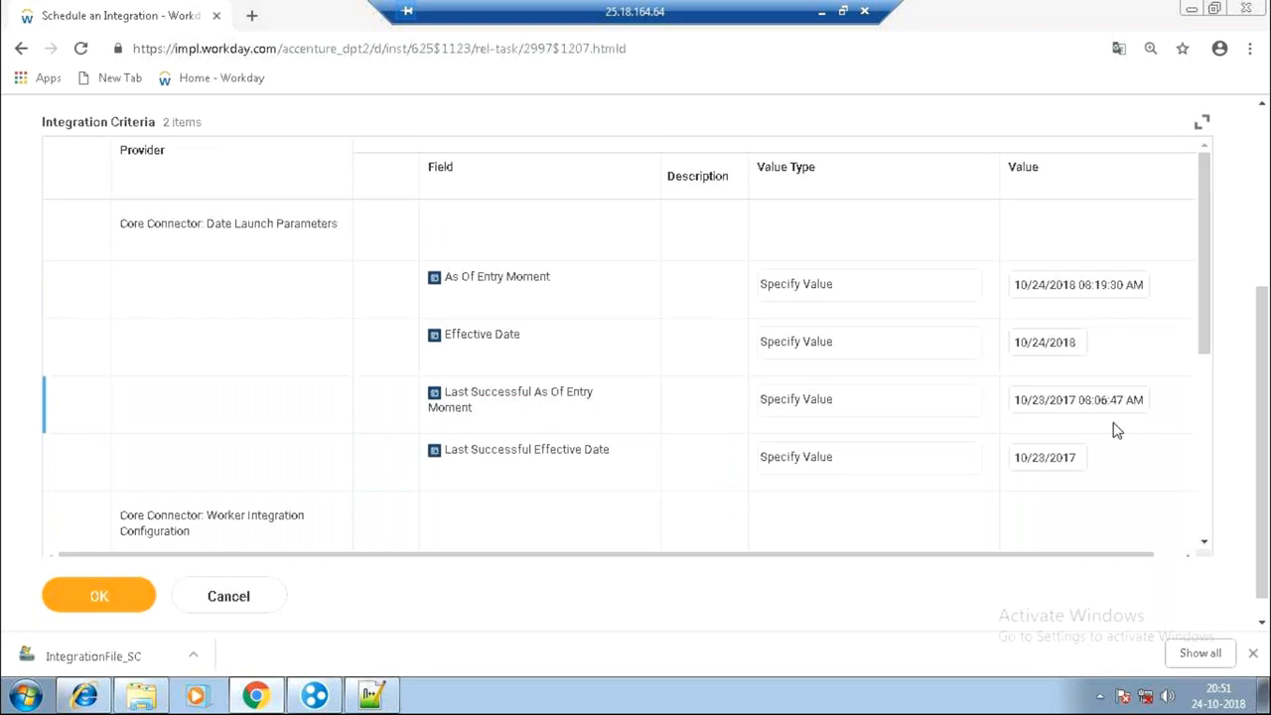
Turn on Full File, then discard the schedule and return to the Integration System_SC page.
{"action": "left_click_drag", "start_coordinate": [1212, 249], "coordinate": [1229, 418]}
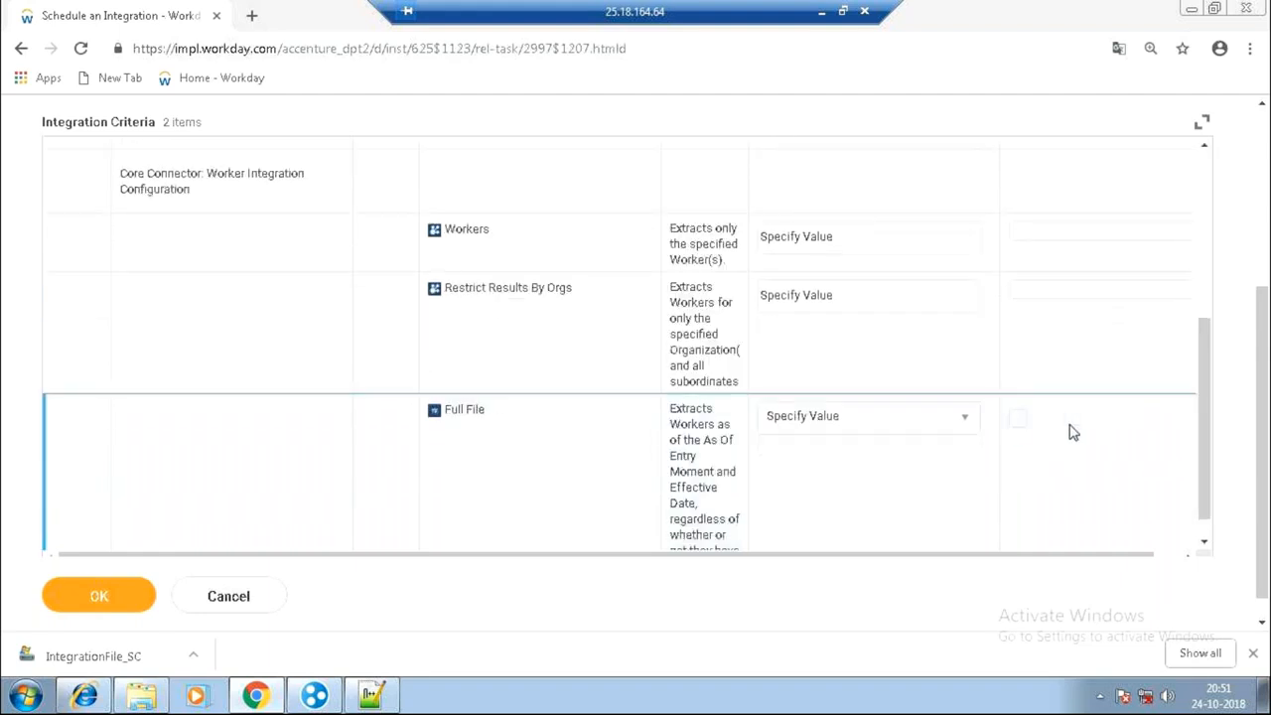
{"action": "left_click", "coordinate": [1018, 419]}
{"action": "left_click_drag", "start_coordinate": [1266, 286], "coordinate": [1266, 125]}
{"action": "left_click", "coordinate": [27, 57]}
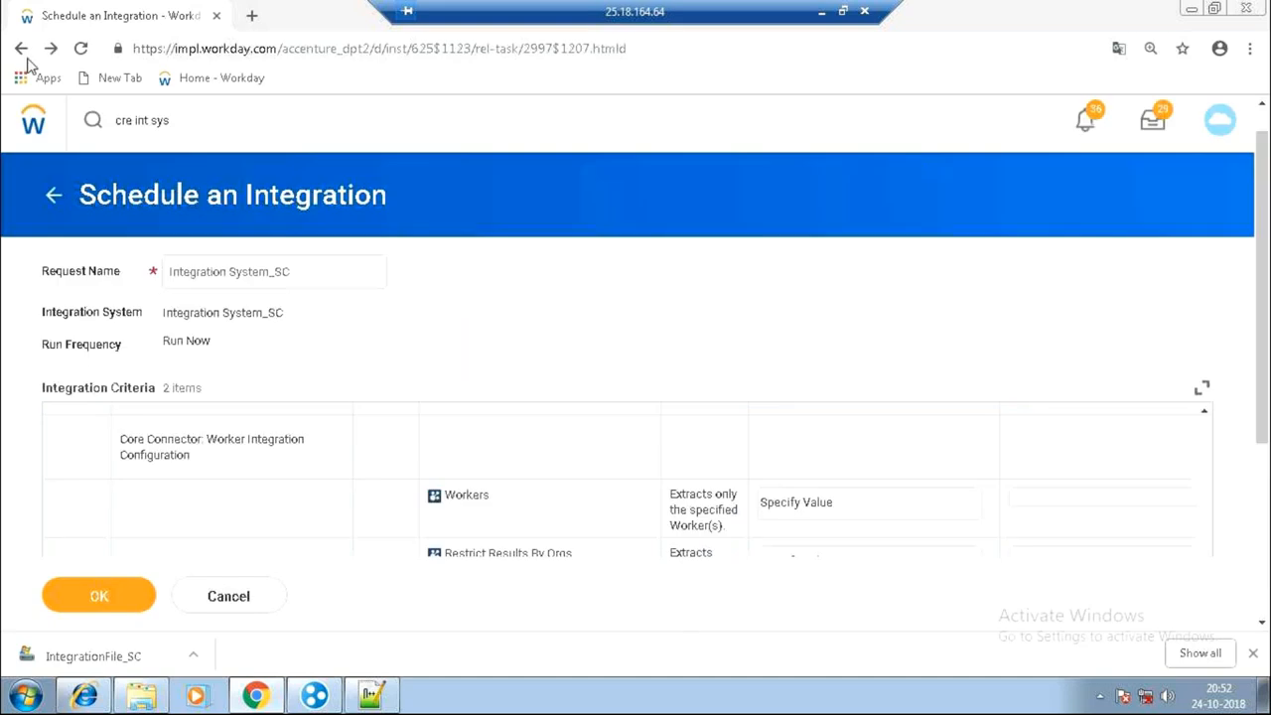
{"action": "left_click", "coordinate": [548, 401]}
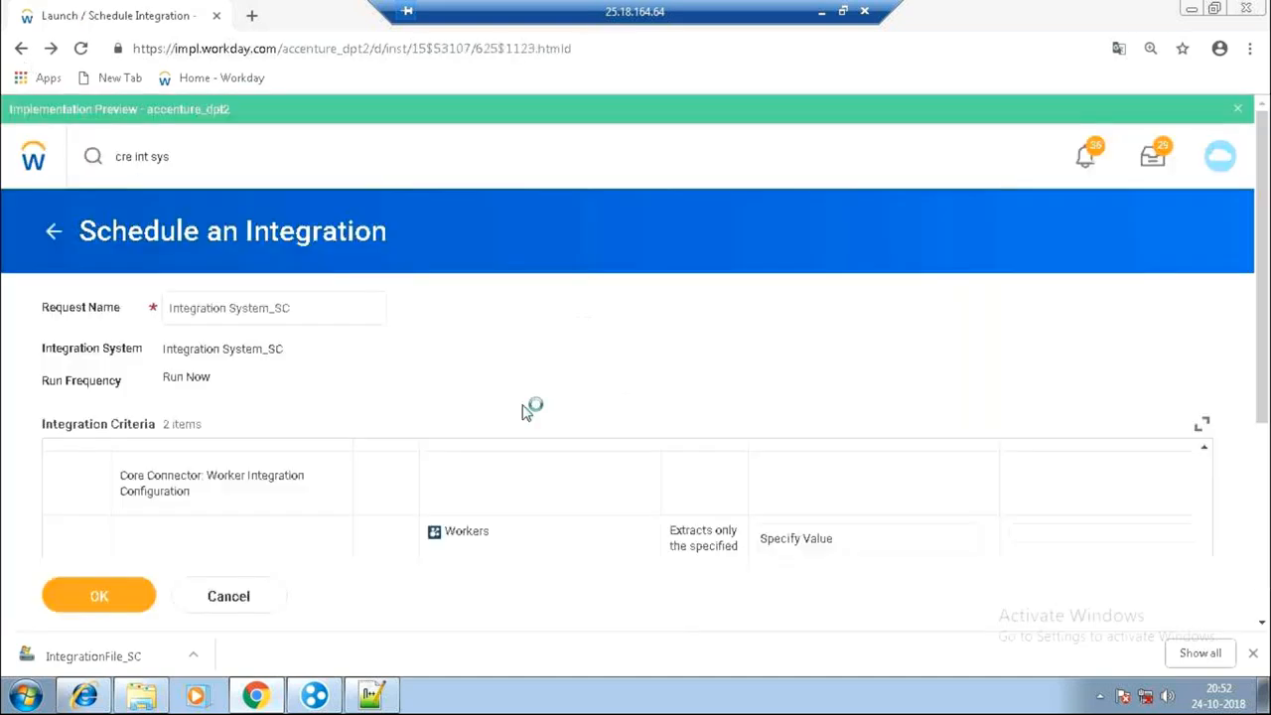
{"action": "left_click_drag", "start_coordinate": [770, 372], "coordinate": [894, 390]}
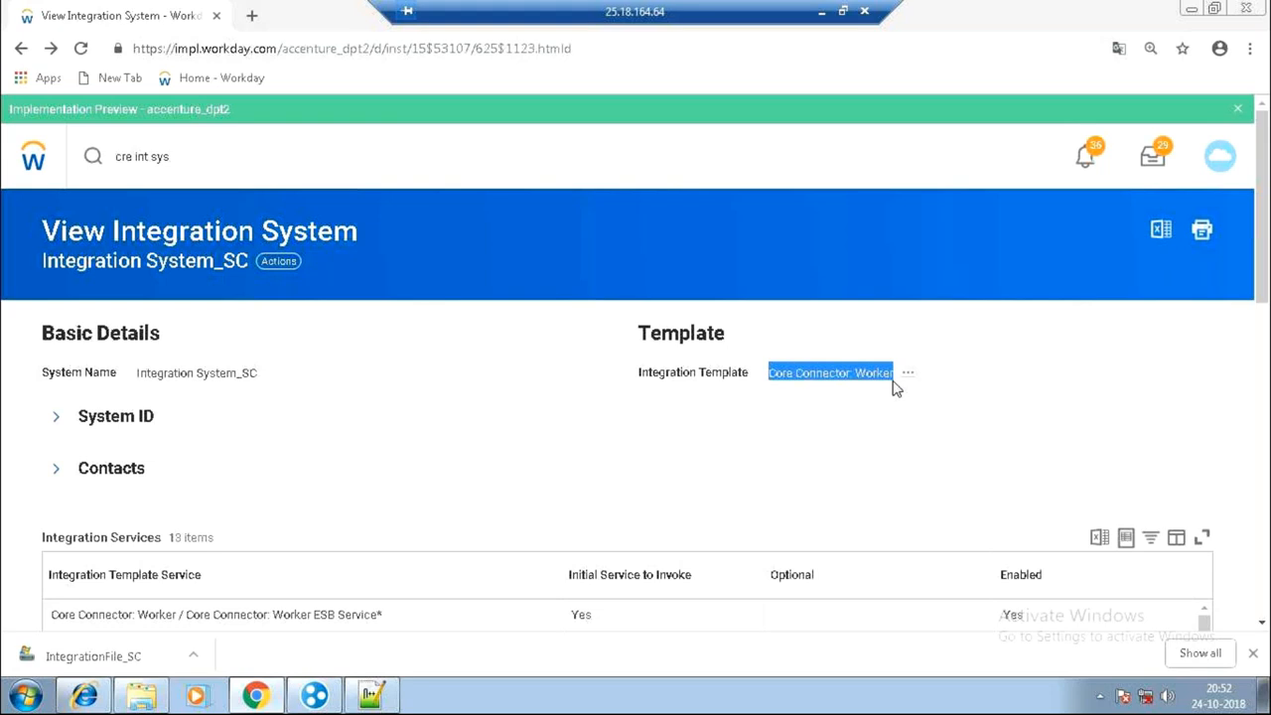
{"action": "left_click", "coordinate": [280, 261]}
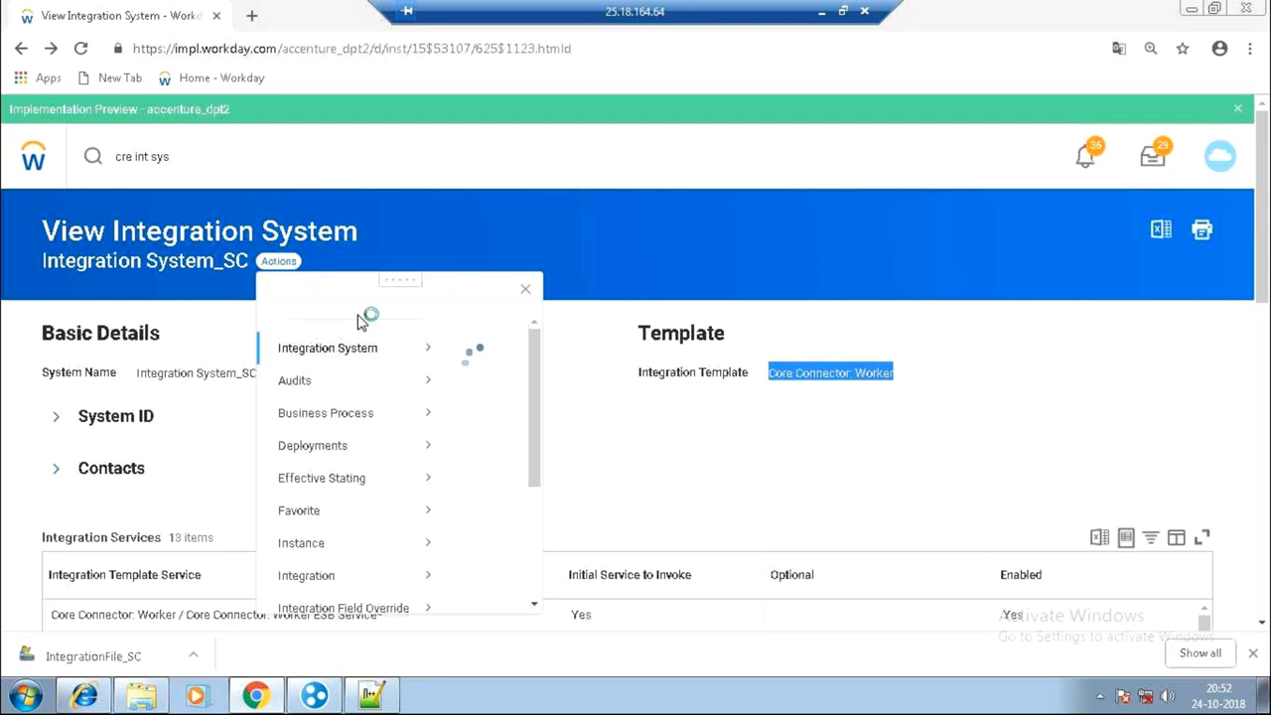
{"action": "mouse_move", "coordinate": [378, 367]}
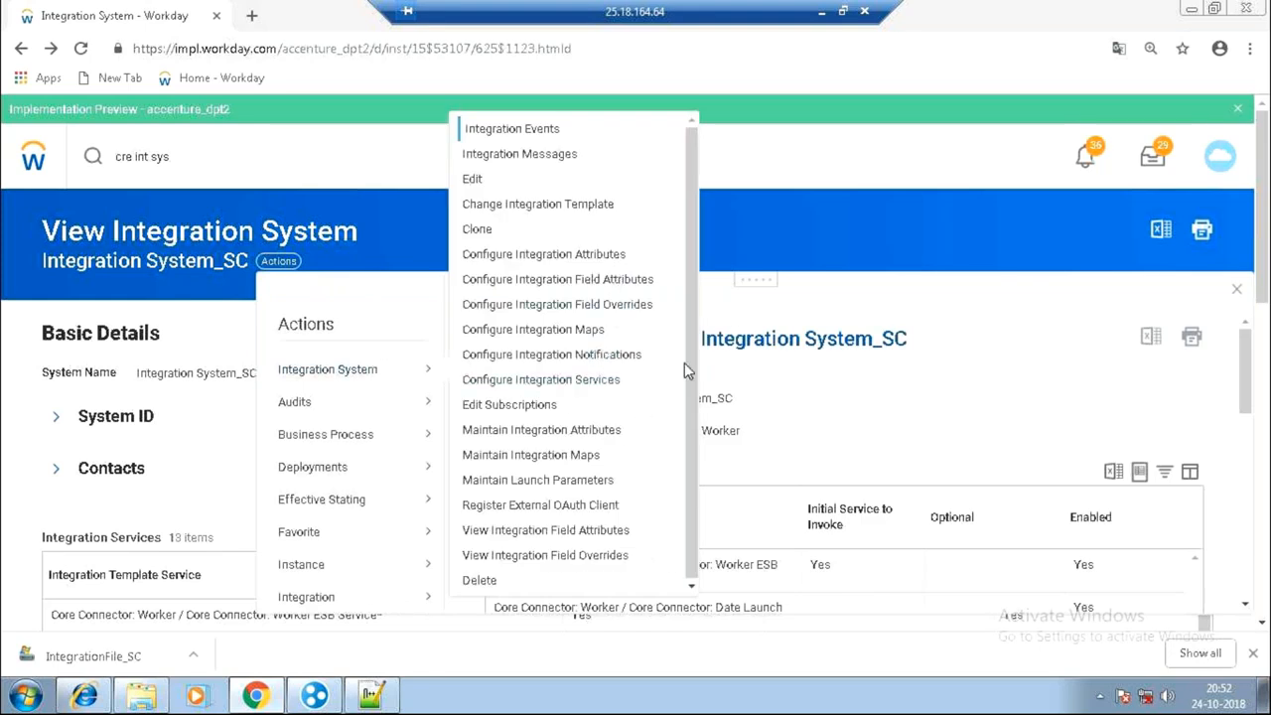
{"action": "left_click_drag", "start_coordinate": [691, 358], "coordinate": [681, 458]}
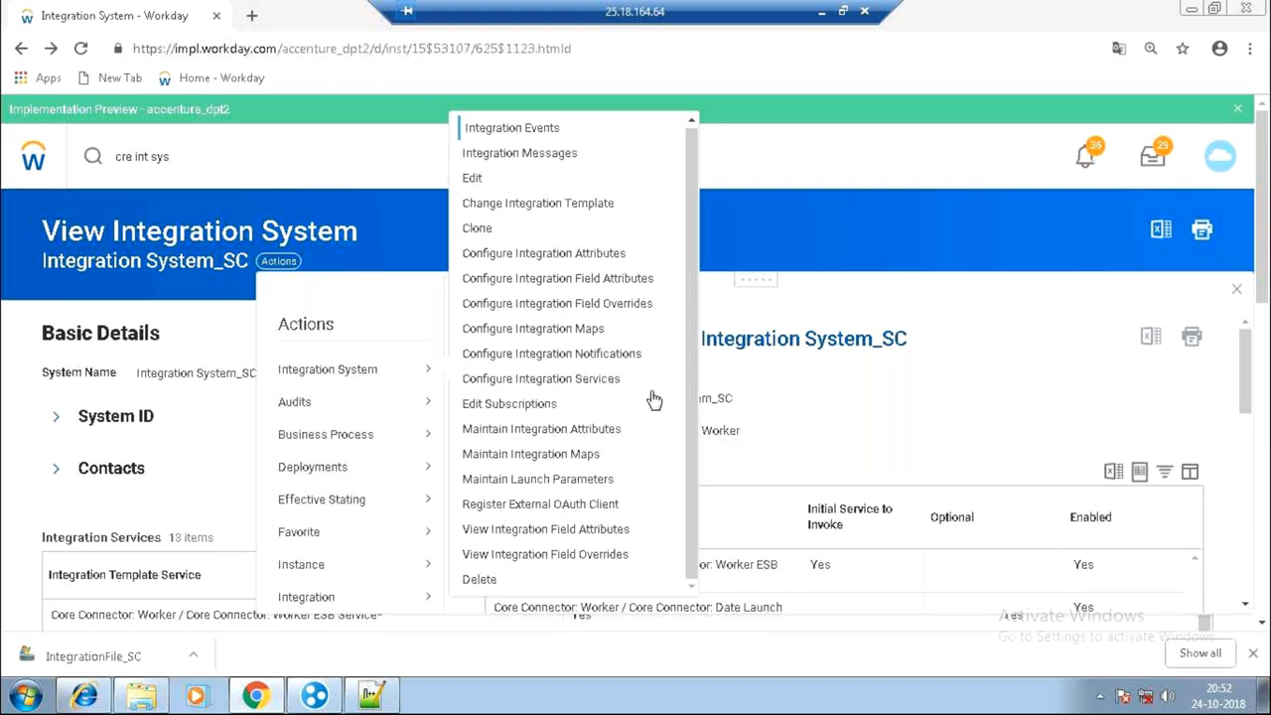
{"action": "mouse_move", "coordinate": [355, 368]}
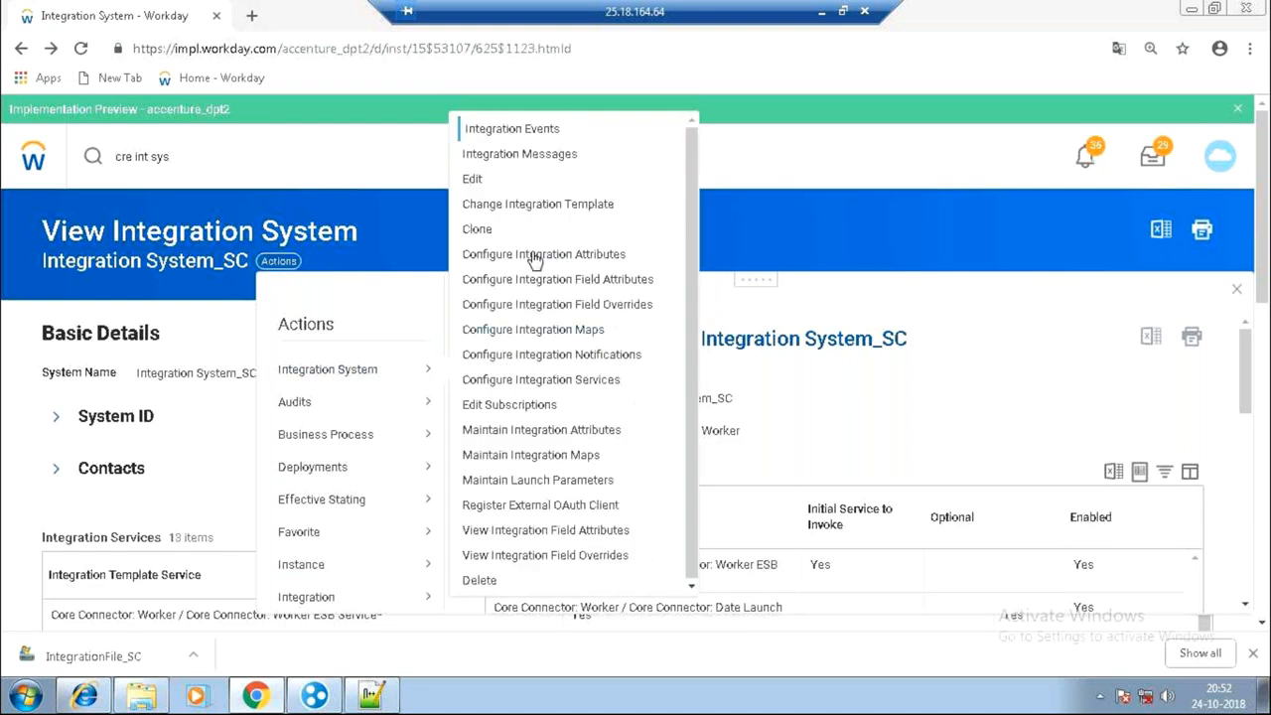
{"action": "left_click", "coordinate": [535, 256]}
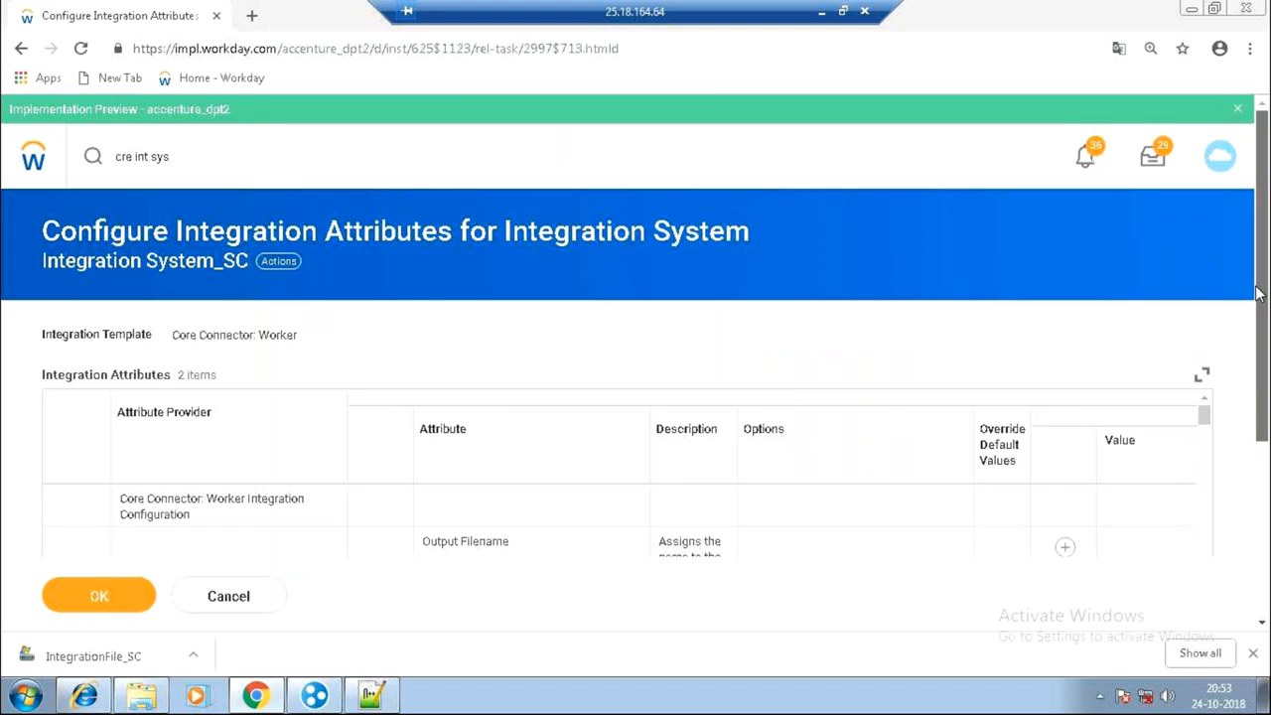
{"action": "scroll", "coordinate": [1252, 376], "scroll_direction": "down", "scroll_amount": 2}
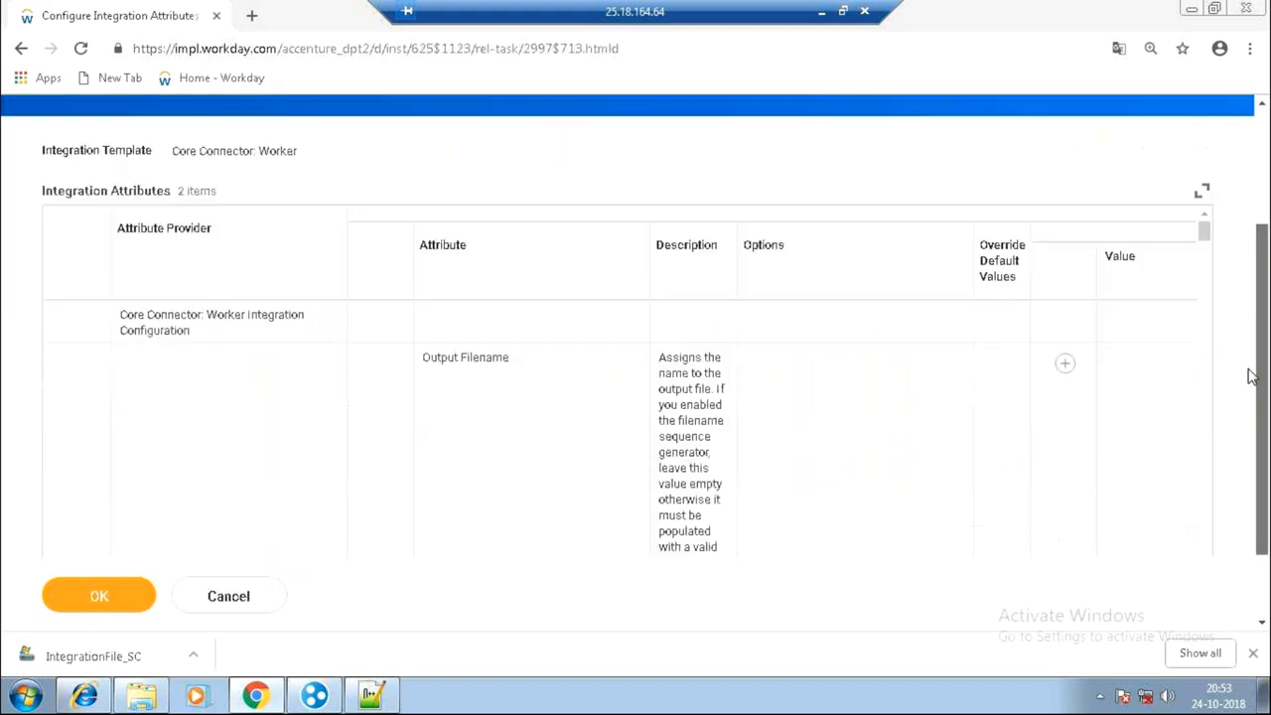
{"action": "scroll", "coordinate": [1251, 375], "scroll_direction": "down", "scroll_amount": 1}
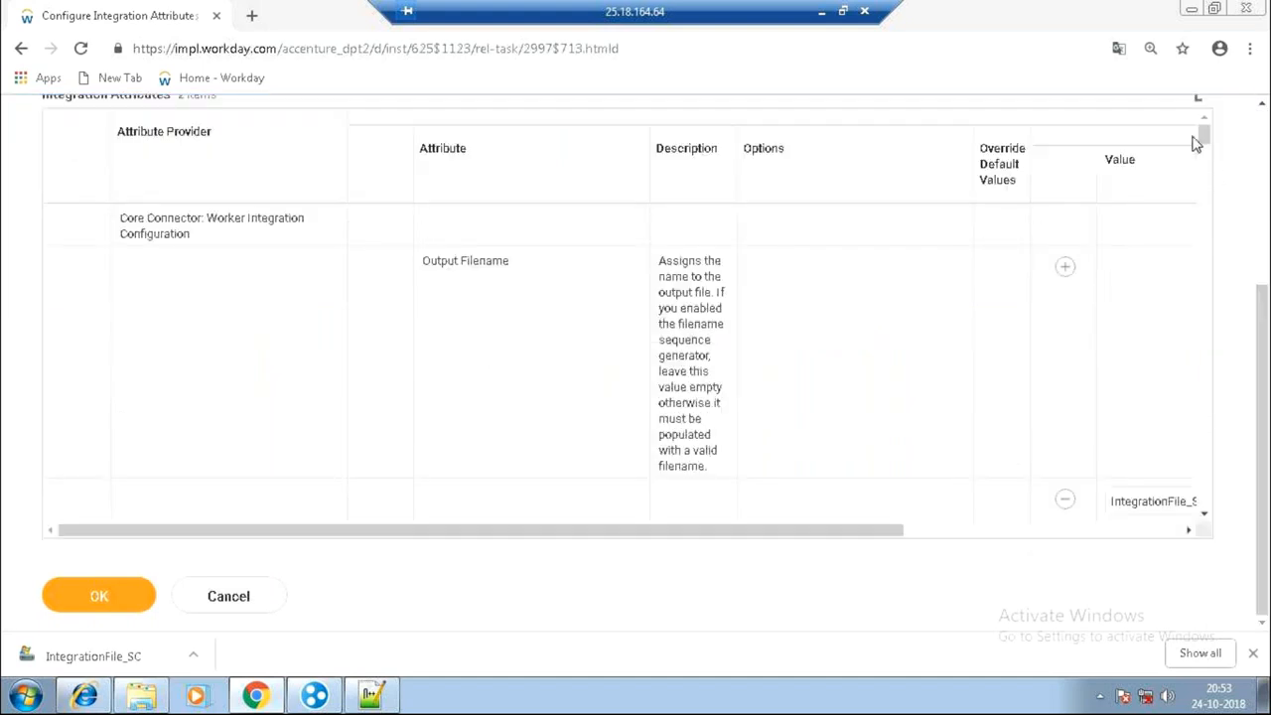
{"action": "mouse_move", "coordinate": [1204, 137]}
{"action": "left_mouse_down"}
{"action": "mouse_move", "coordinate": [1198, 455]}
{"action": "mouse_move", "coordinate": [1203, 134]}
{"action": "left_mouse_up"}
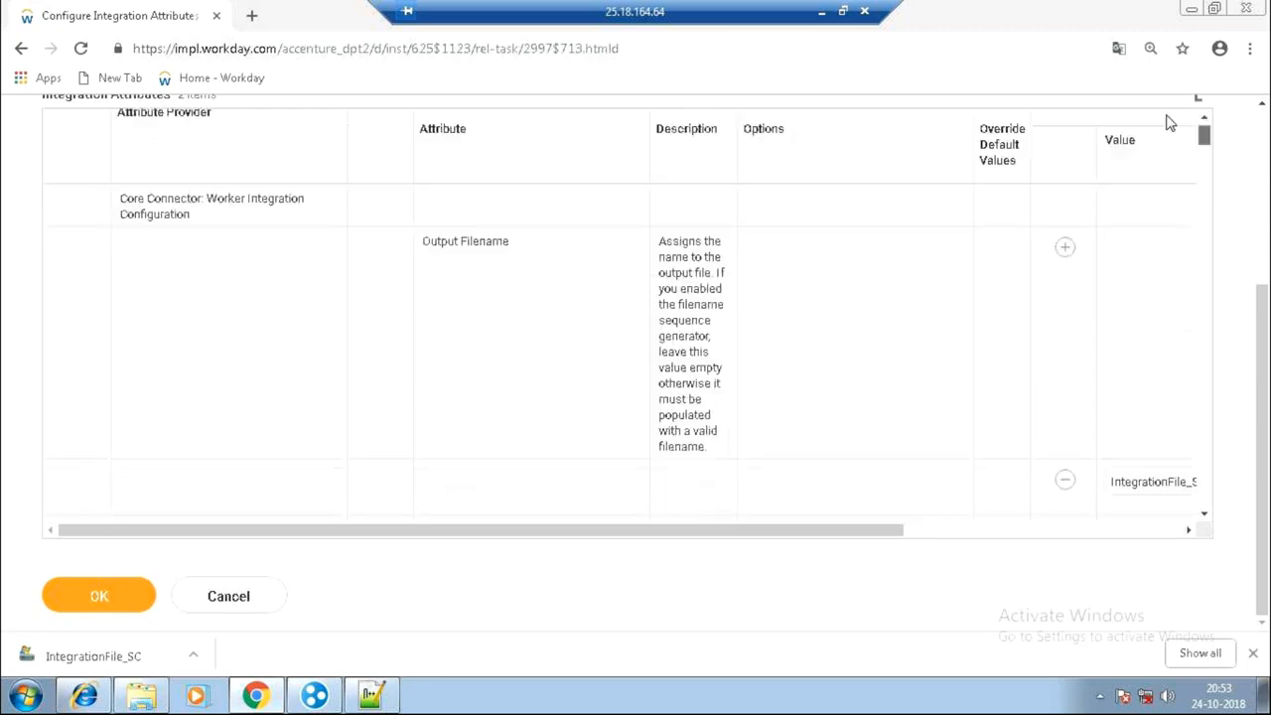
{"action": "left_click", "coordinate": [284, 431]}
{"action": "left_click", "coordinate": [246, 598]}
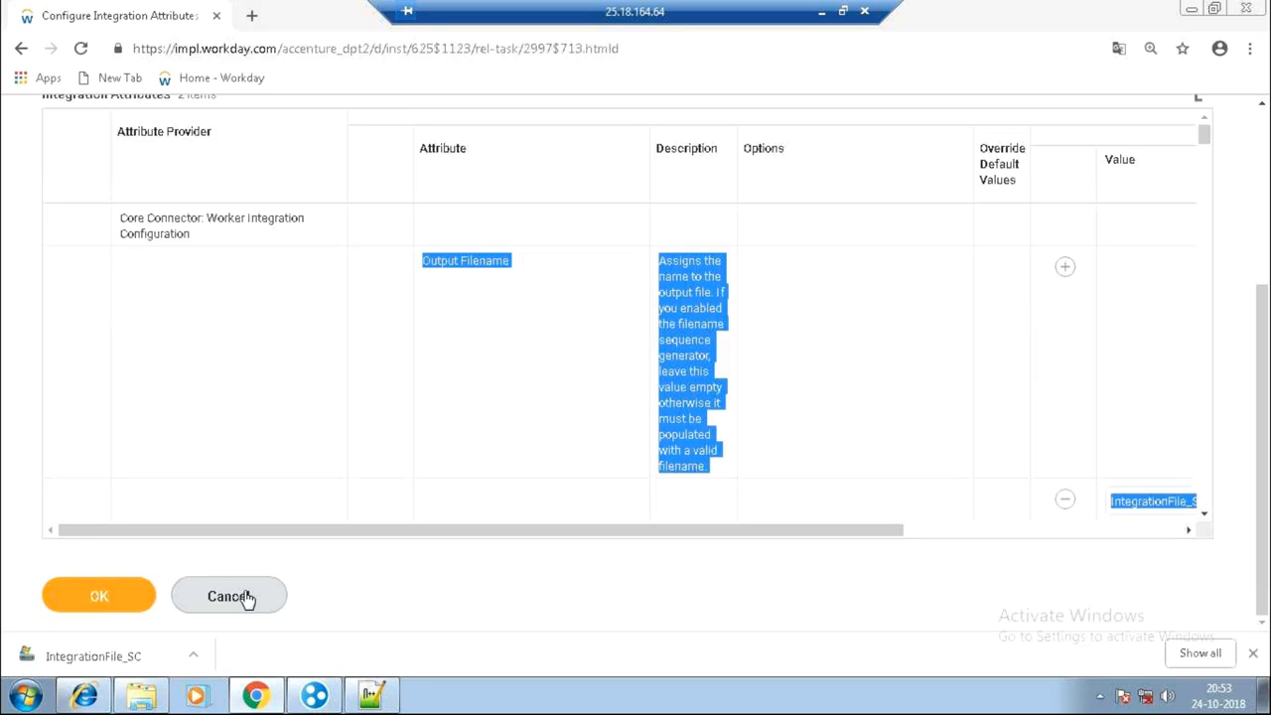
{"action": "left_click", "coordinate": [246, 598]}
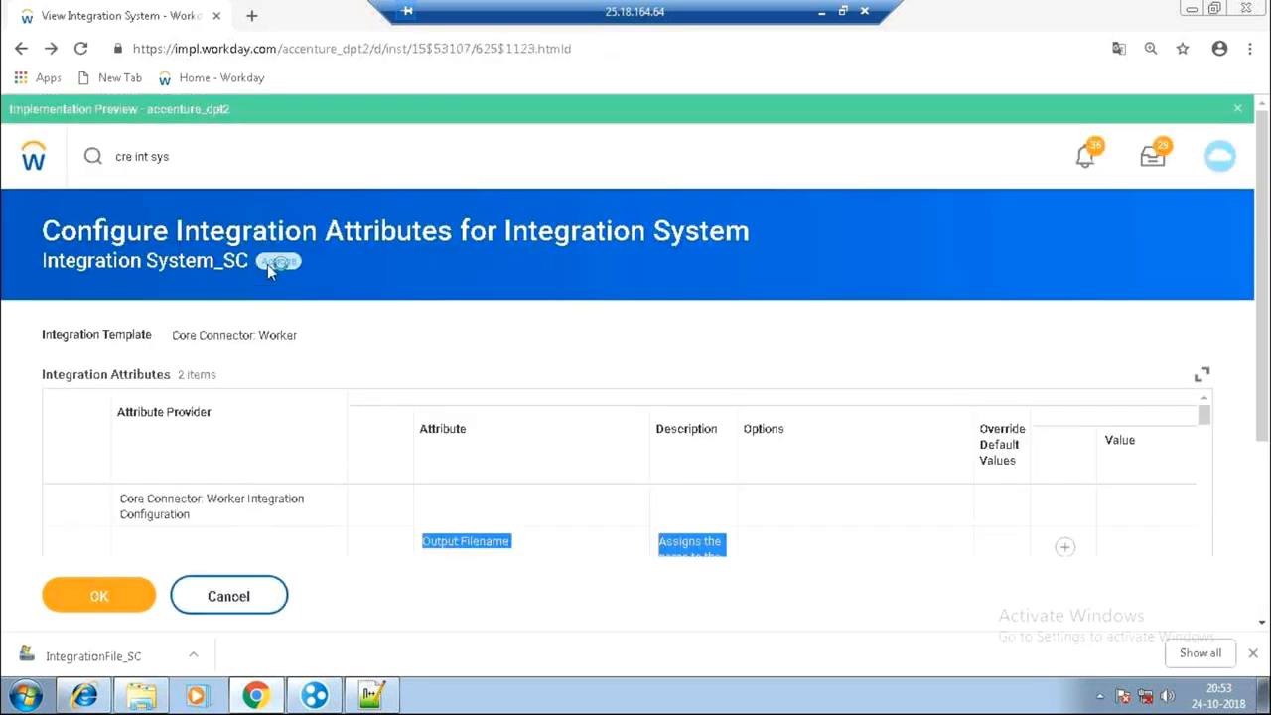
Enable the Worker Transaction Log Data Section Fields integration service and save the services.
{"action": "left_click", "coordinate": [288, 261]}
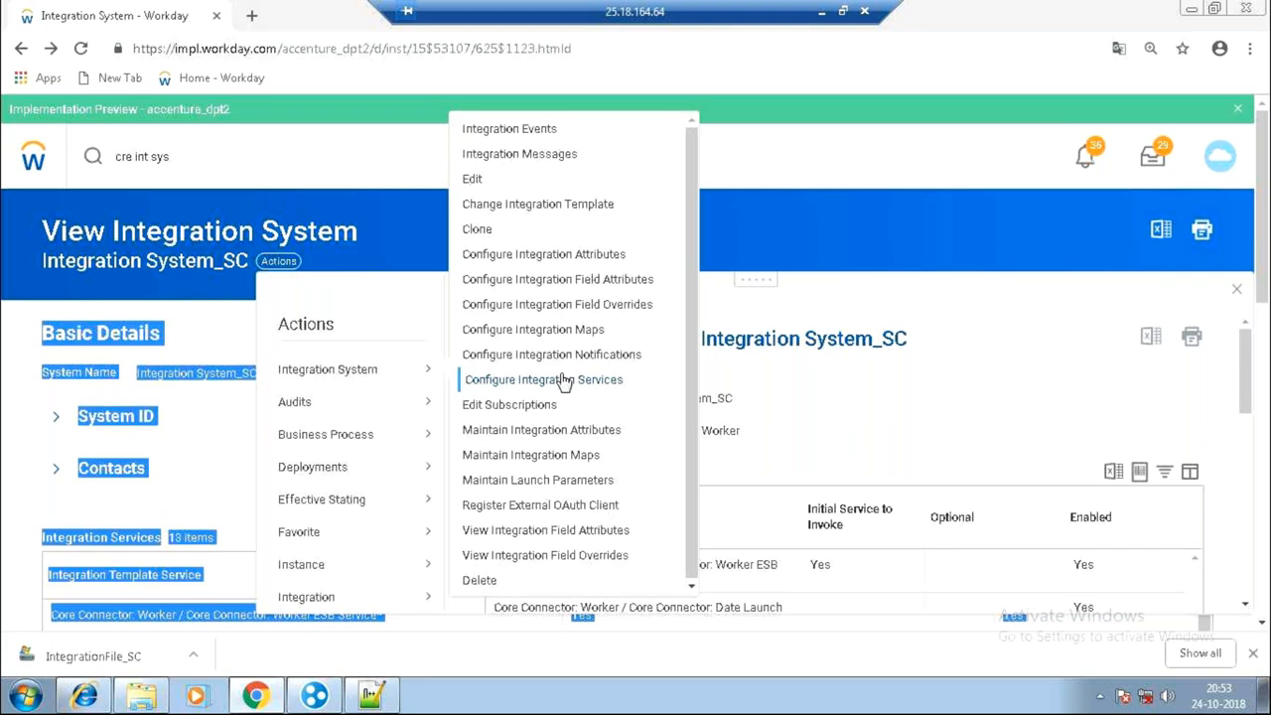
{"action": "left_click", "coordinate": [563, 381]}
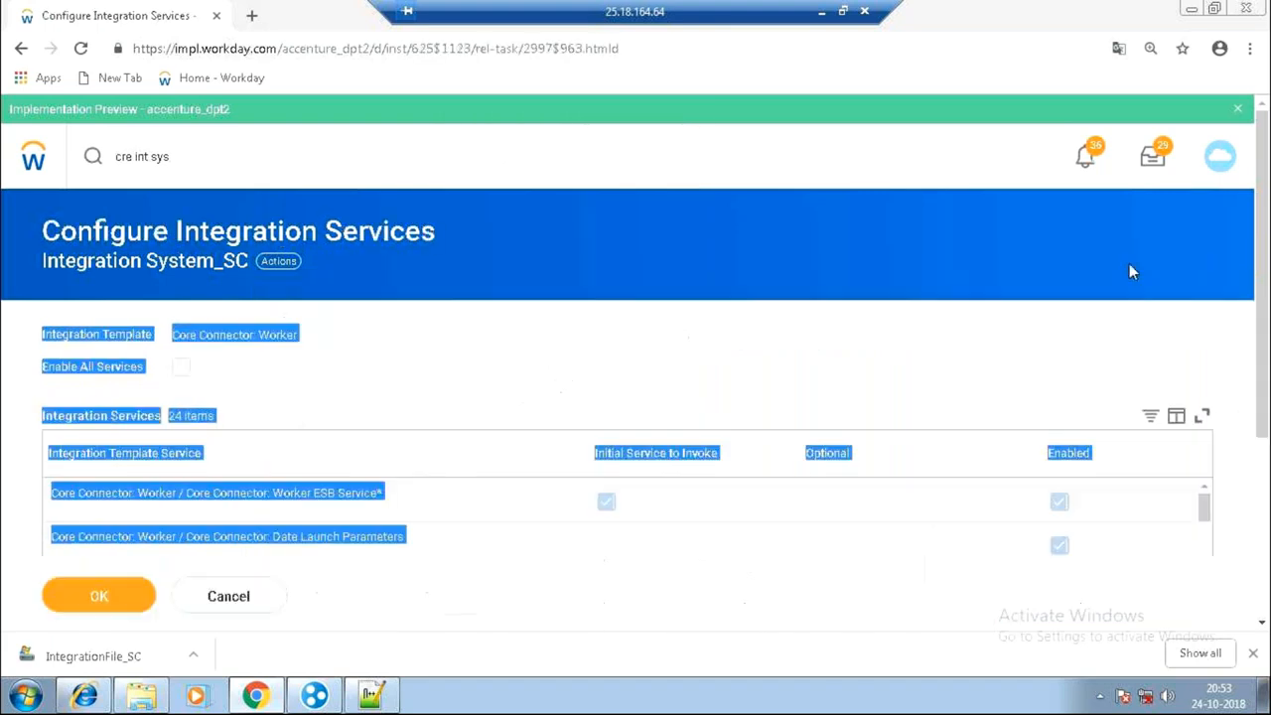
{"action": "scroll", "coordinate": [1130, 263], "scroll_direction": "down", "scroll_amount": 3}
{"action": "left_click_drag", "start_coordinate": [1207, 226], "coordinate": [1206, 347]}
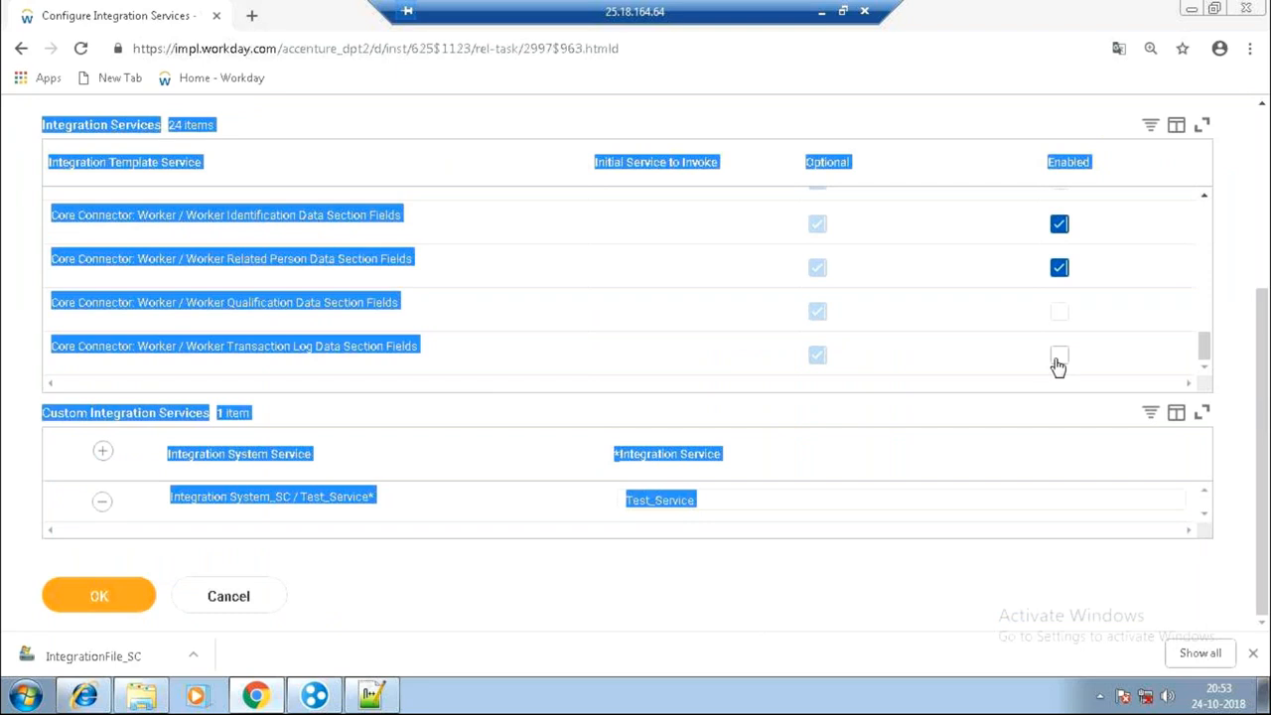
{"action": "left_click", "coordinate": [1059, 360]}
{"action": "left_click", "coordinate": [100, 596]}
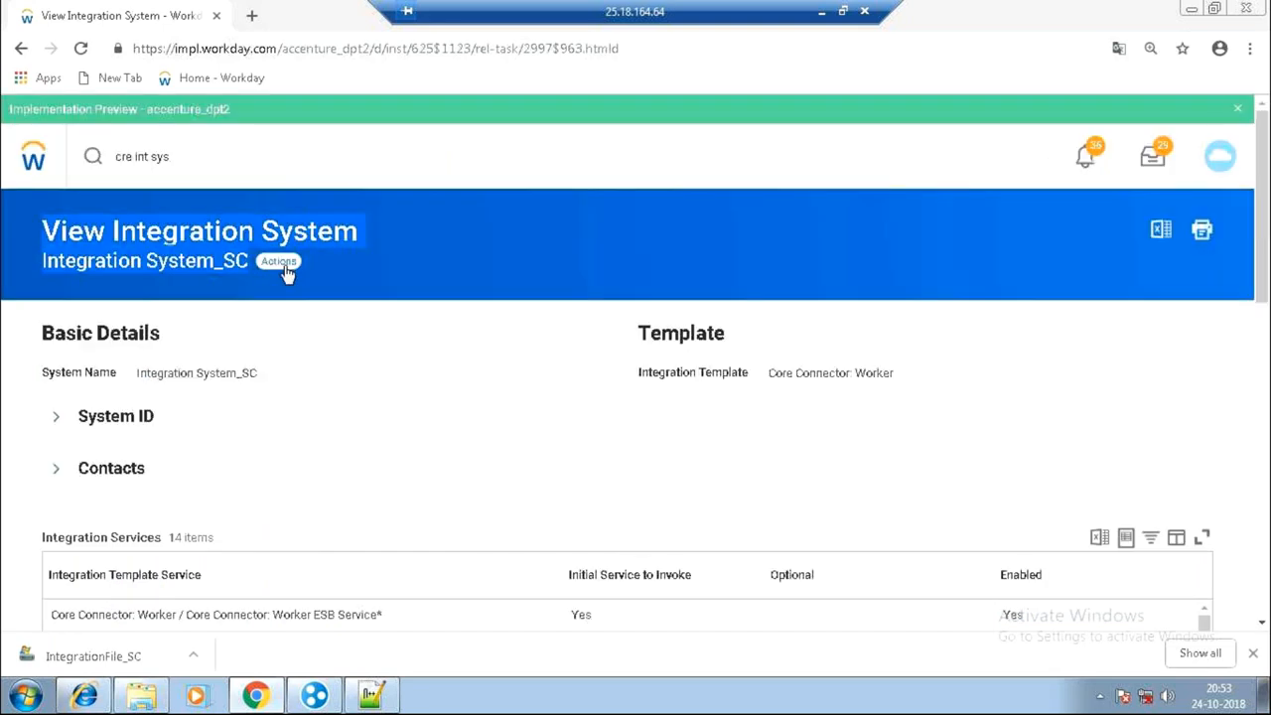
Show Integration System_SC's related actions with the Integration System submenu expanded.
{"action": "left_click", "coordinate": [284, 265]}
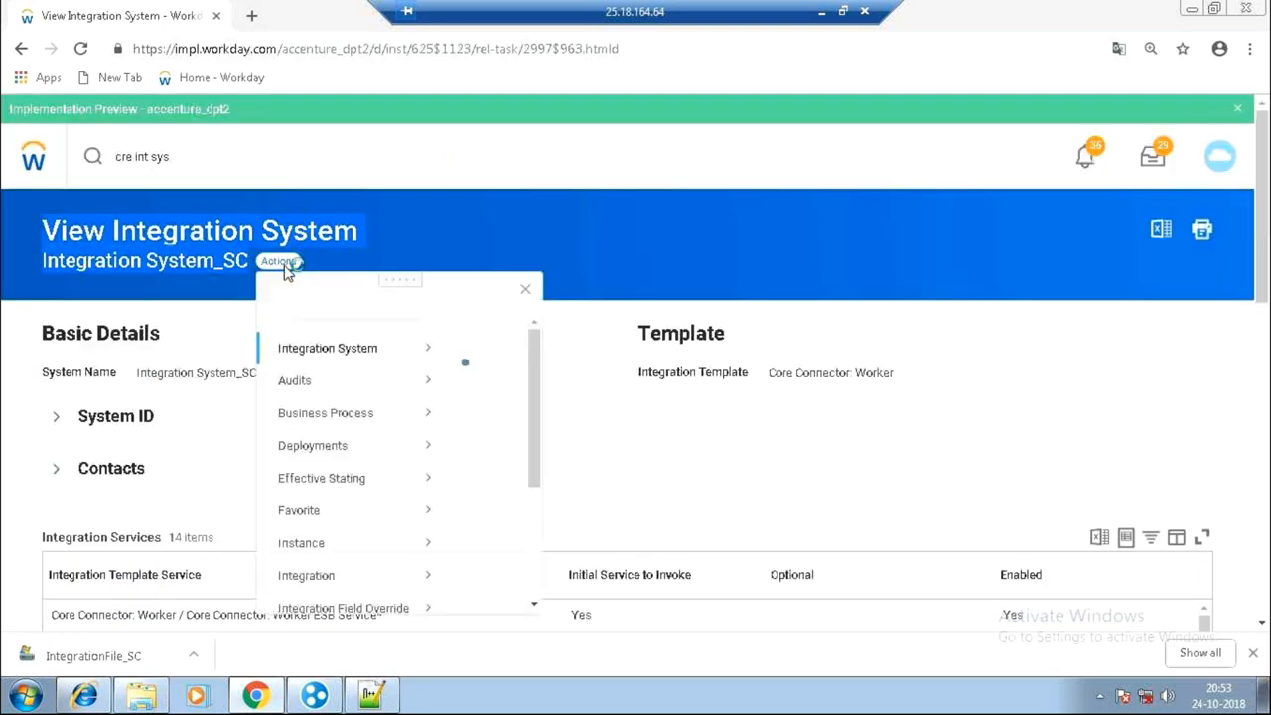
{"action": "mouse_move", "coordinate": [409, 375]}
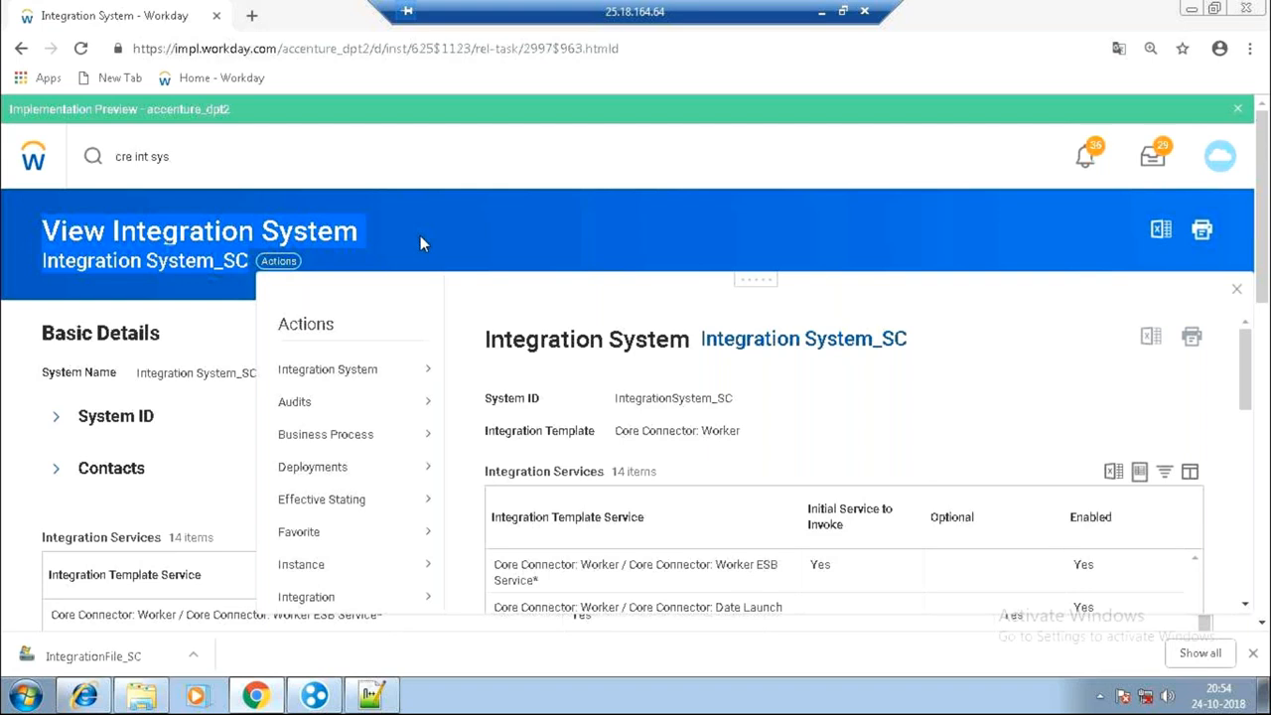
Dismiss the Actions popup to leave the Integration System_SC page with 14 services showing.
{"action": "left_click", "coordinate": [420, 238]}
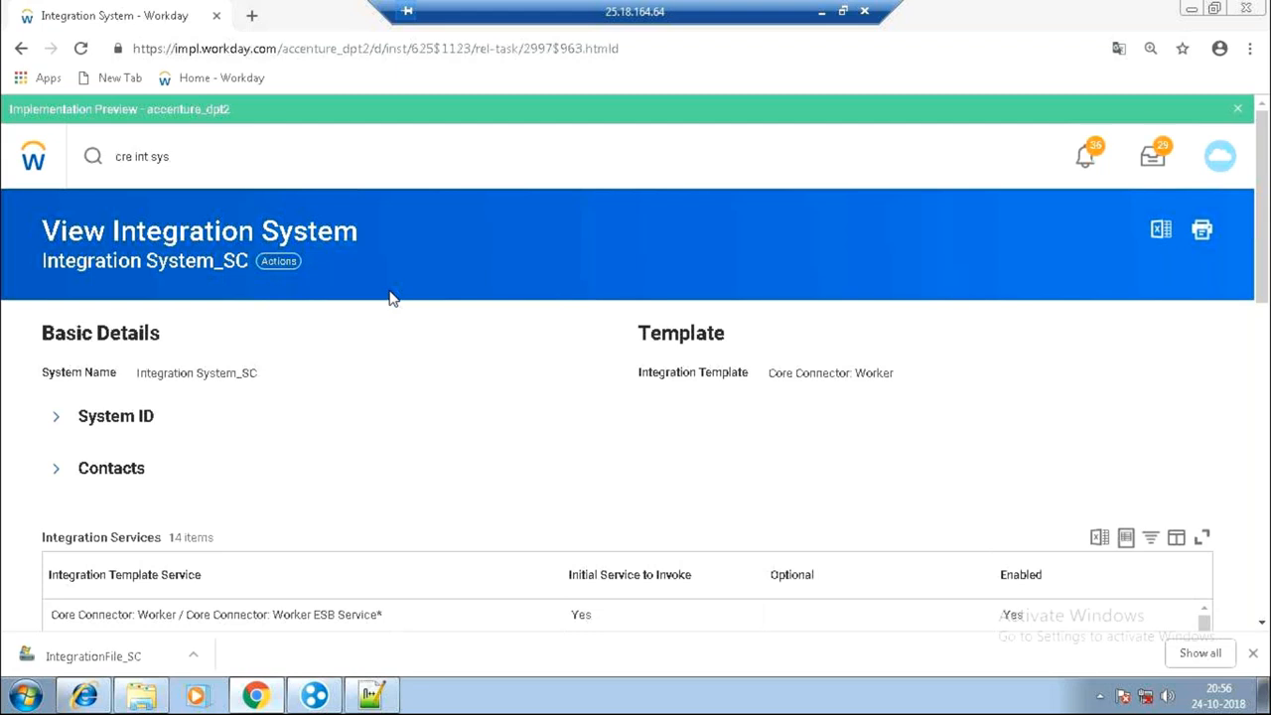
Search 'cre cal field' and open the Create Calculated Field task.
{"action": "left_click", "coordinate": [195, 156]}
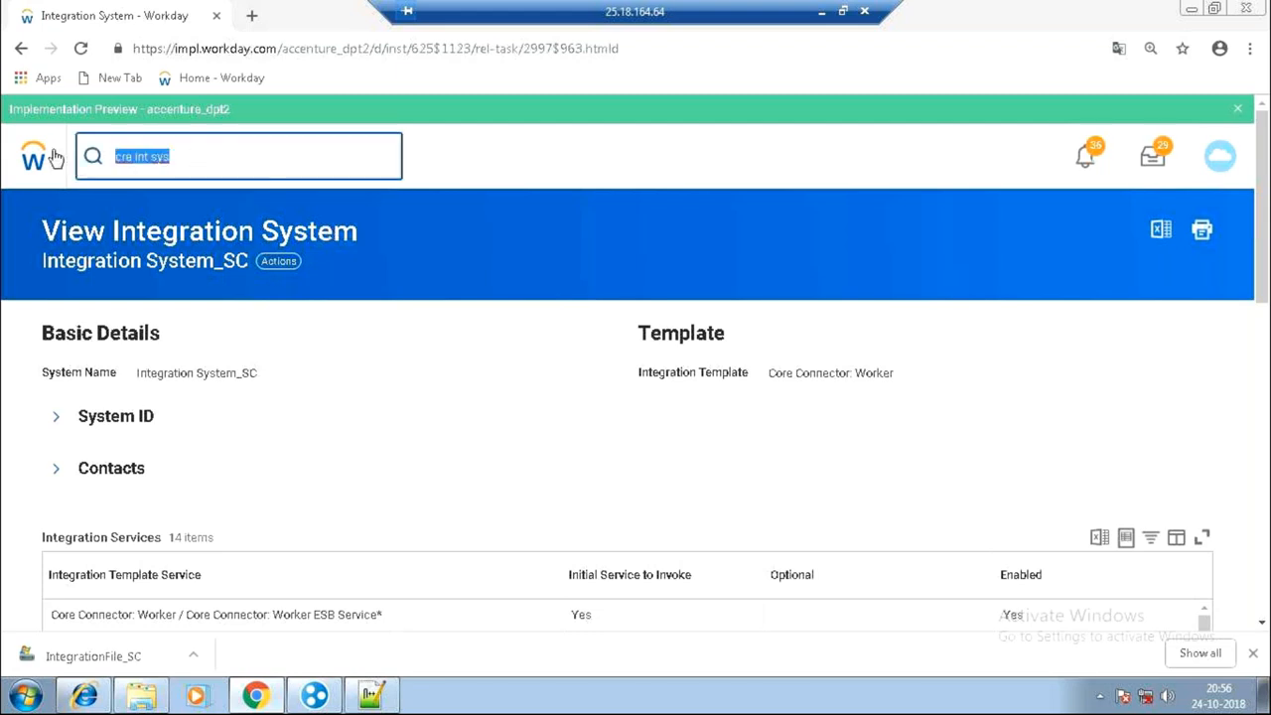
{"action": "type", "text": "cre"}
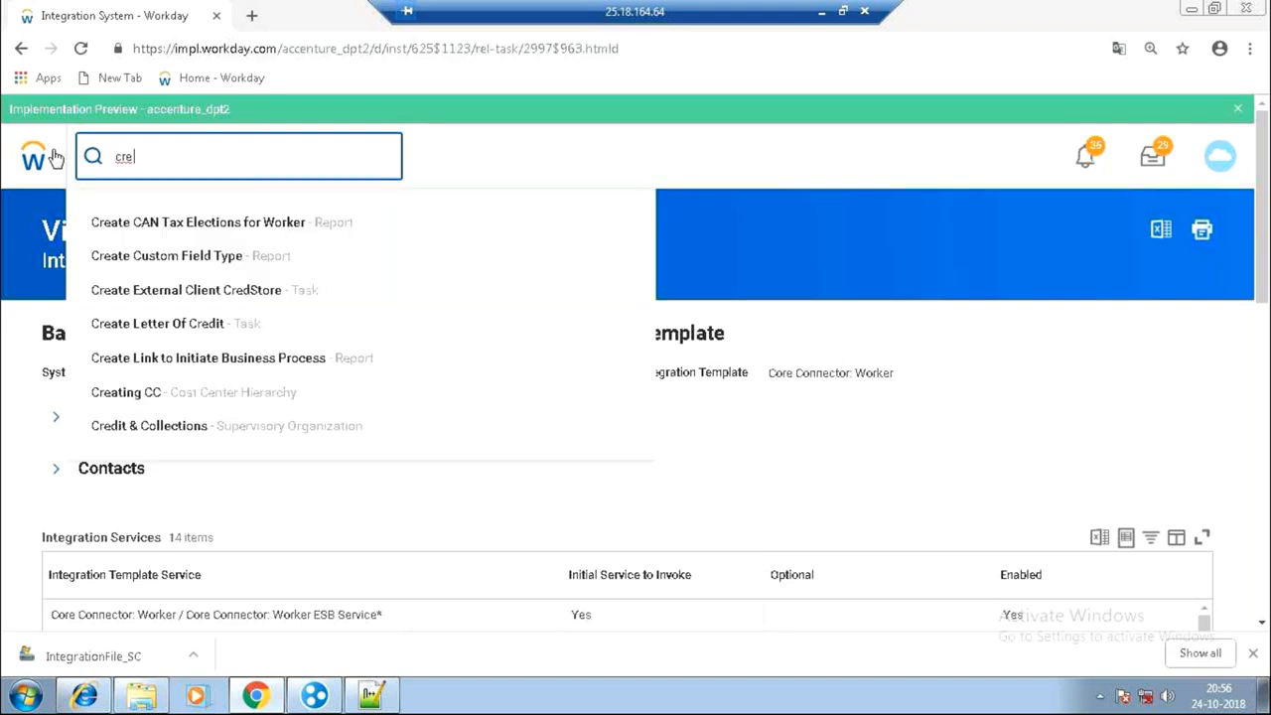
{"action": "type", "text": "cal field"}
{"action": "key", "text": "Return"}
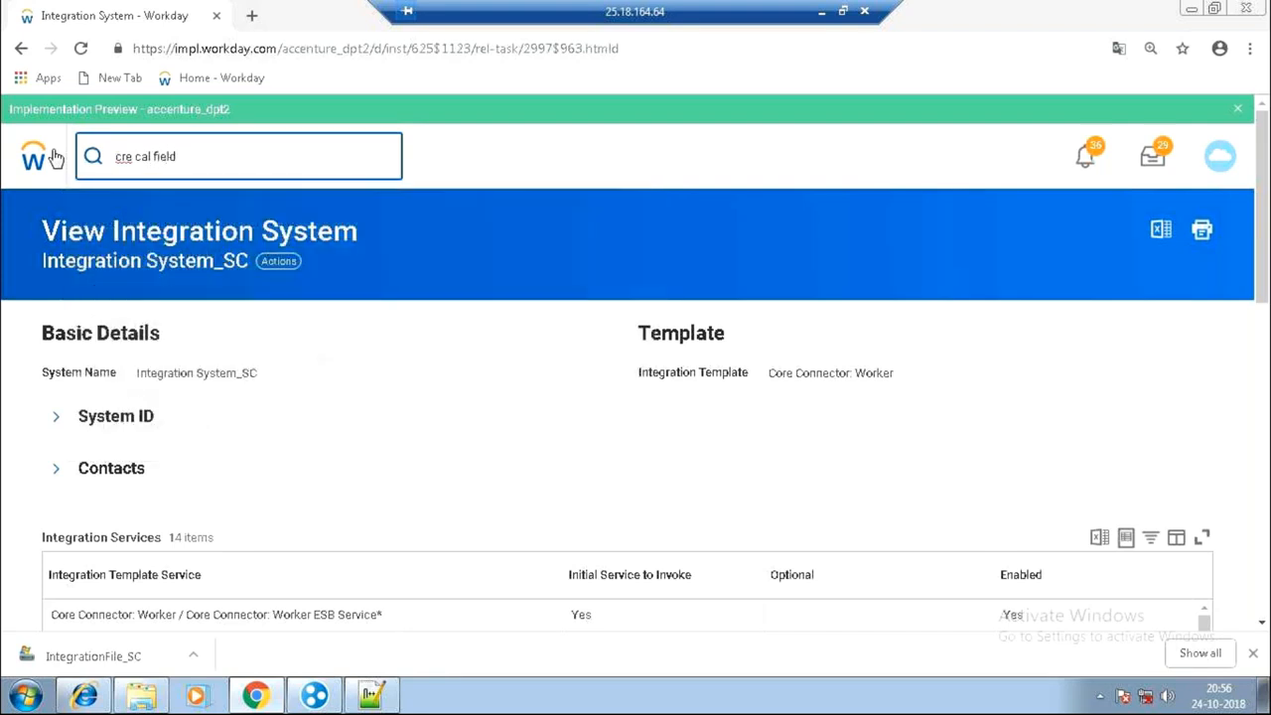
{"action": "left_click", "coordinate": [320, 387]}
Name the field Test_CF_FirstNameChange and set Worker as its business object.
{"action": "left_click", "coordinate": [219, 303]}
{"action": "type", "text": "Test_"}
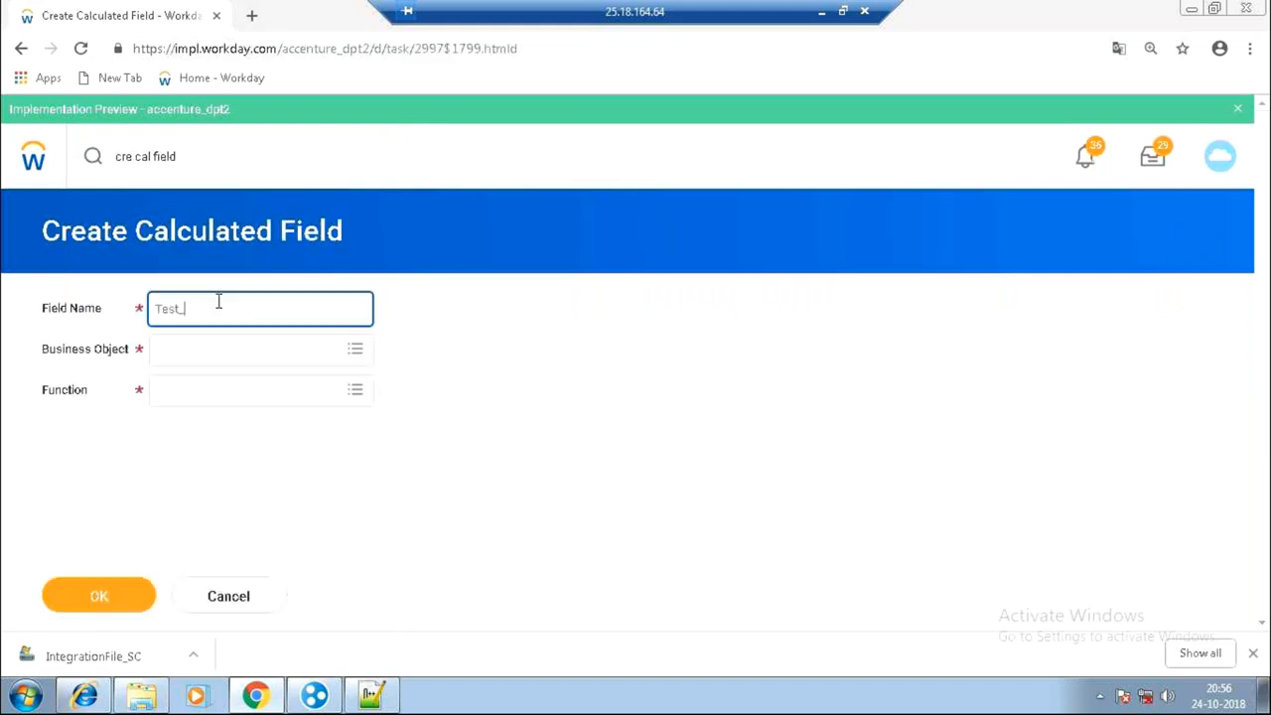
{"action": "type", "text": "CF_FirstNameChange"}
{"action": "left_click", "coordinate": [225, 351]}
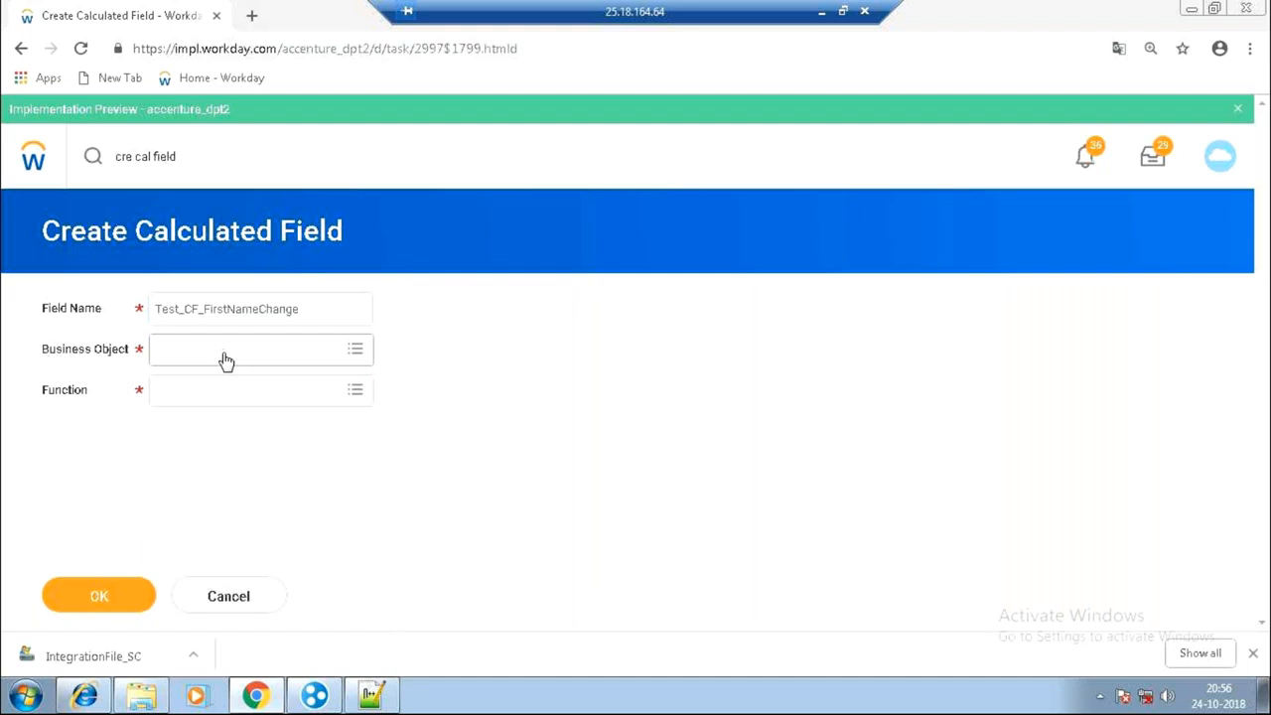
{"action": "type", "text": "worker"}
{"action": "key", "text": "Return"}
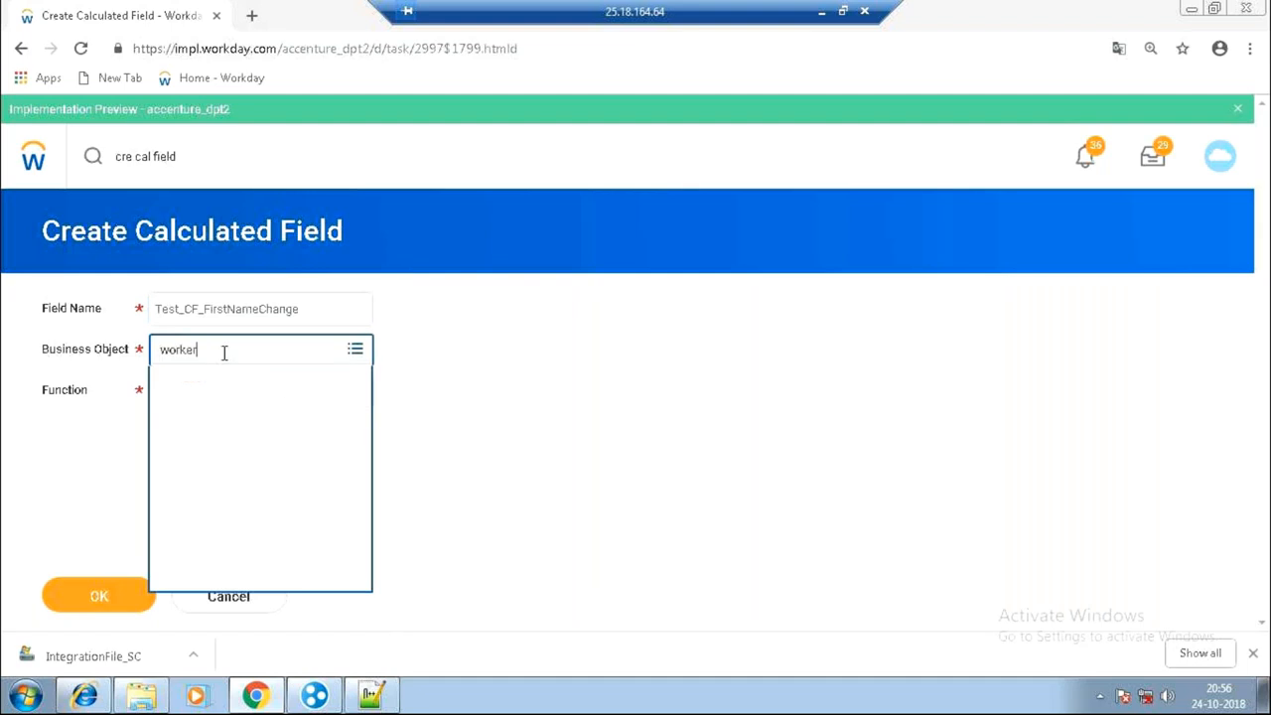
{"action": "left_click", "coordinate": [224, 427]}
Choose the Lookup Value As Of Date function and confirm the field setup.
{"action": "left_click", "coordinate": [225, 419]}
{"action": "type", "text": "look"}
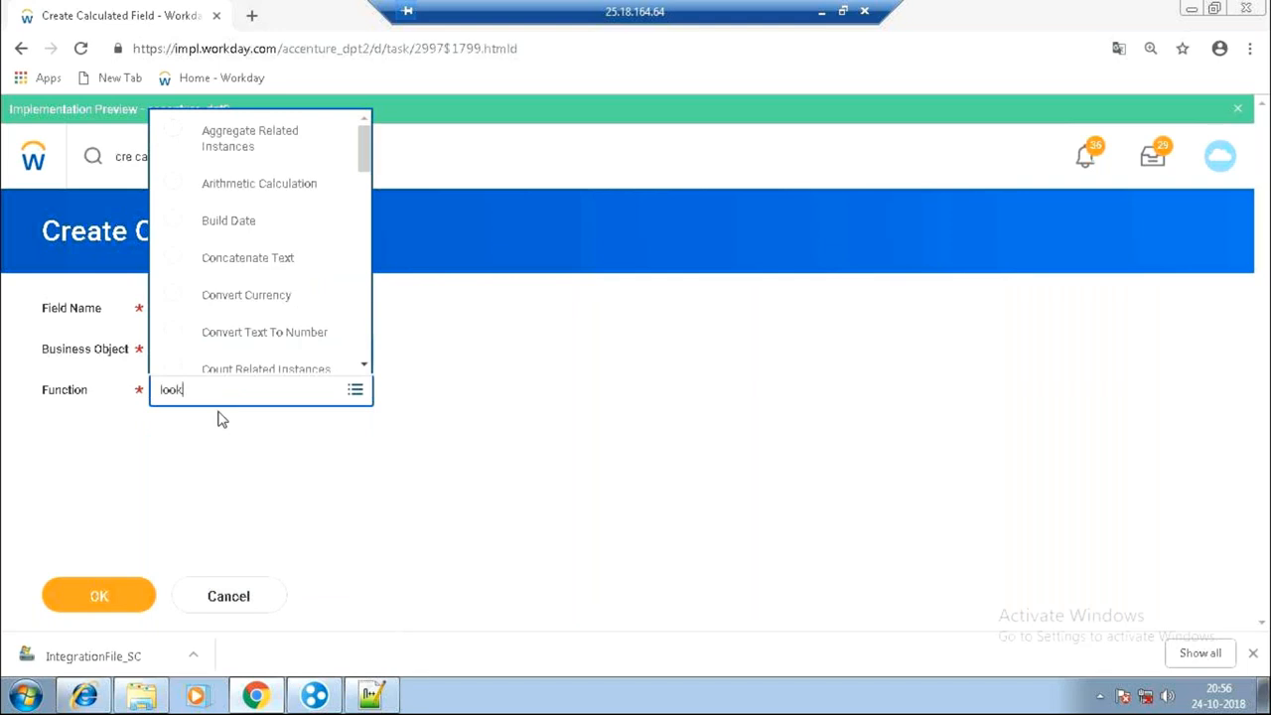
{"action": "type", "text": "up"}
{"action": "left_click_drag", "start_coordinate": [359, 252], "coordinate": [374, 355]}
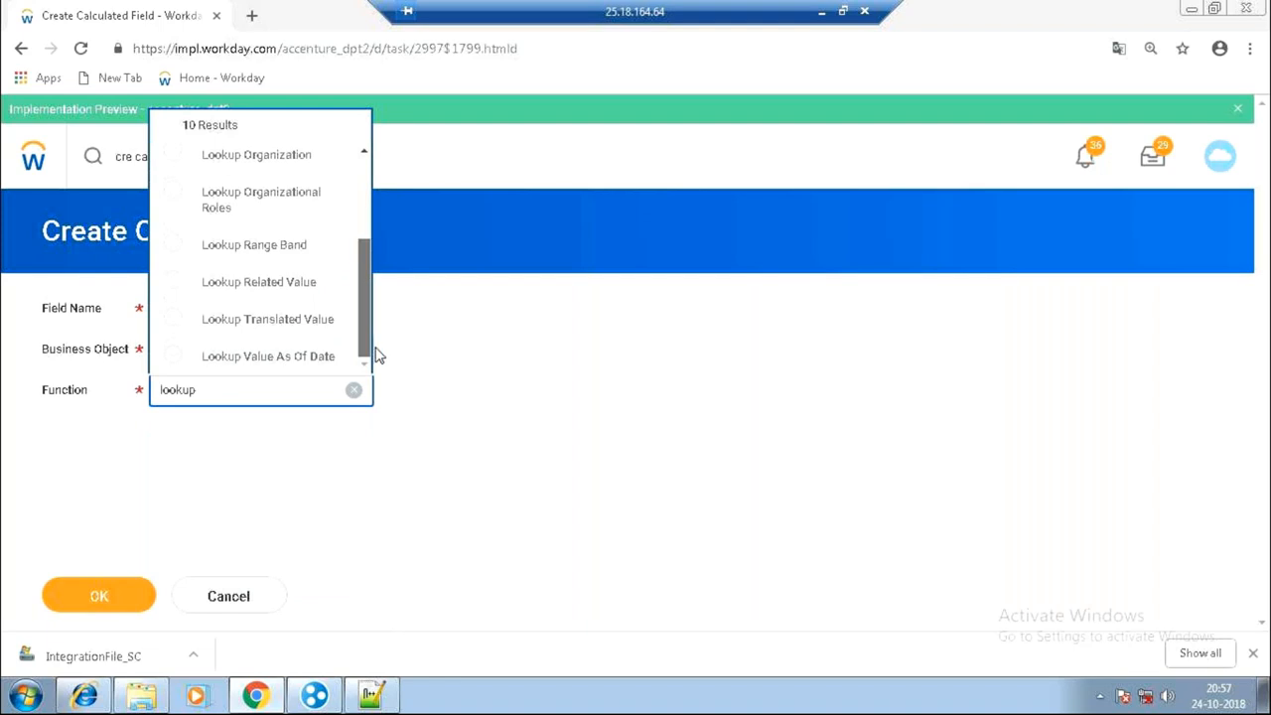
{"action": "left_click", "coordinate": [294, 359]}
{"action": "left_click", "coordinate": [86, 600]}
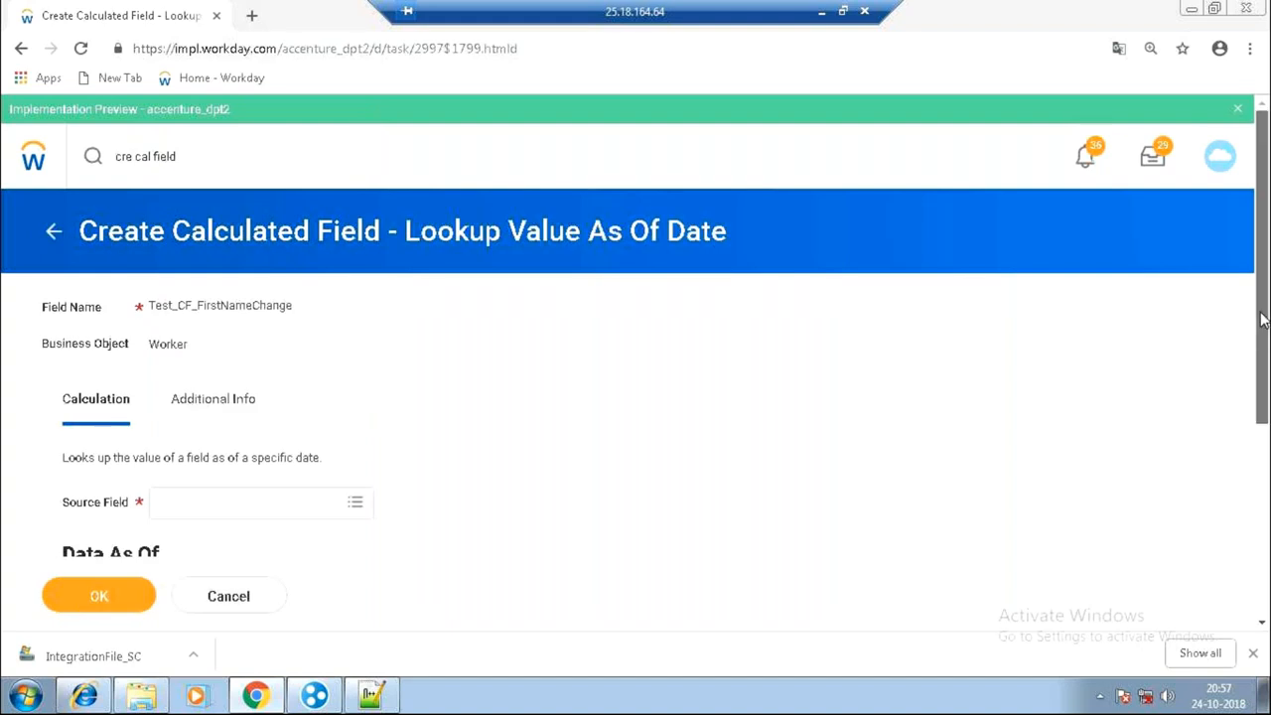
Set First Name as the lookup's source field.
{"action": "left_click_drag", "start_coordinate": [1264, 387], "coordinate": [1264, 517]}
{"action": "left_click", "coordinate": [213, 274]}
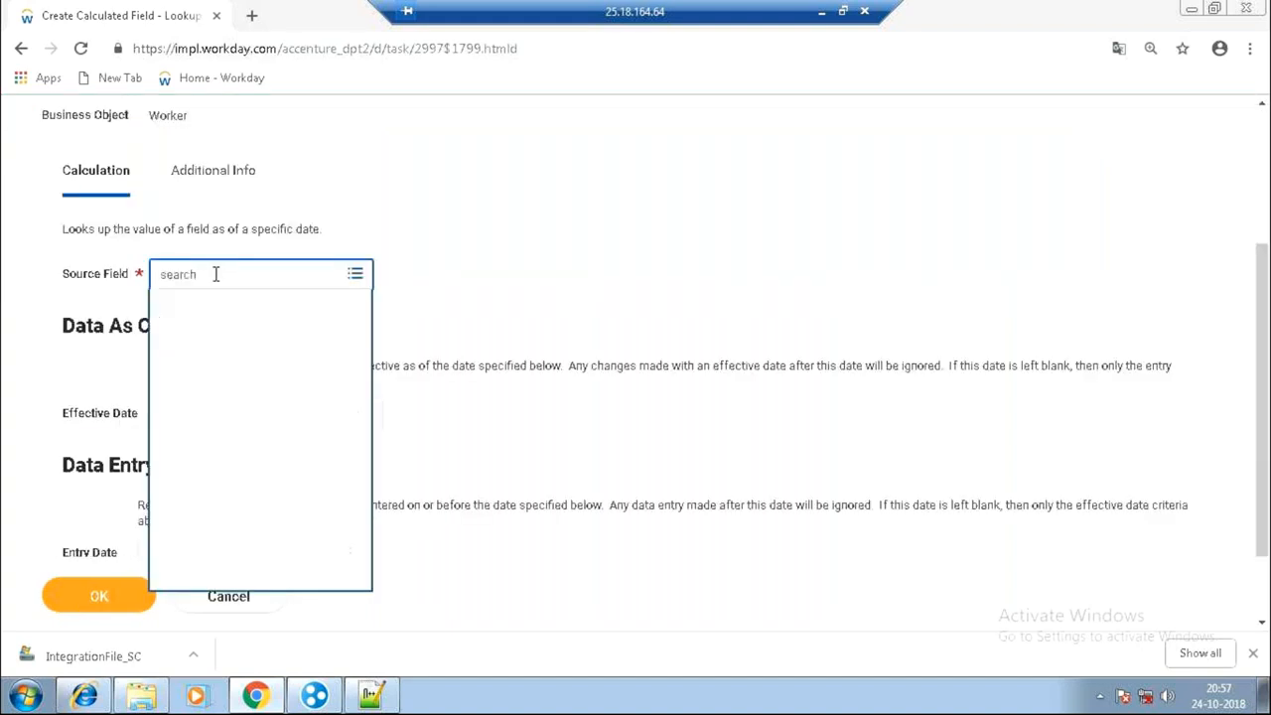
{"action": "type", "text": "first name"}
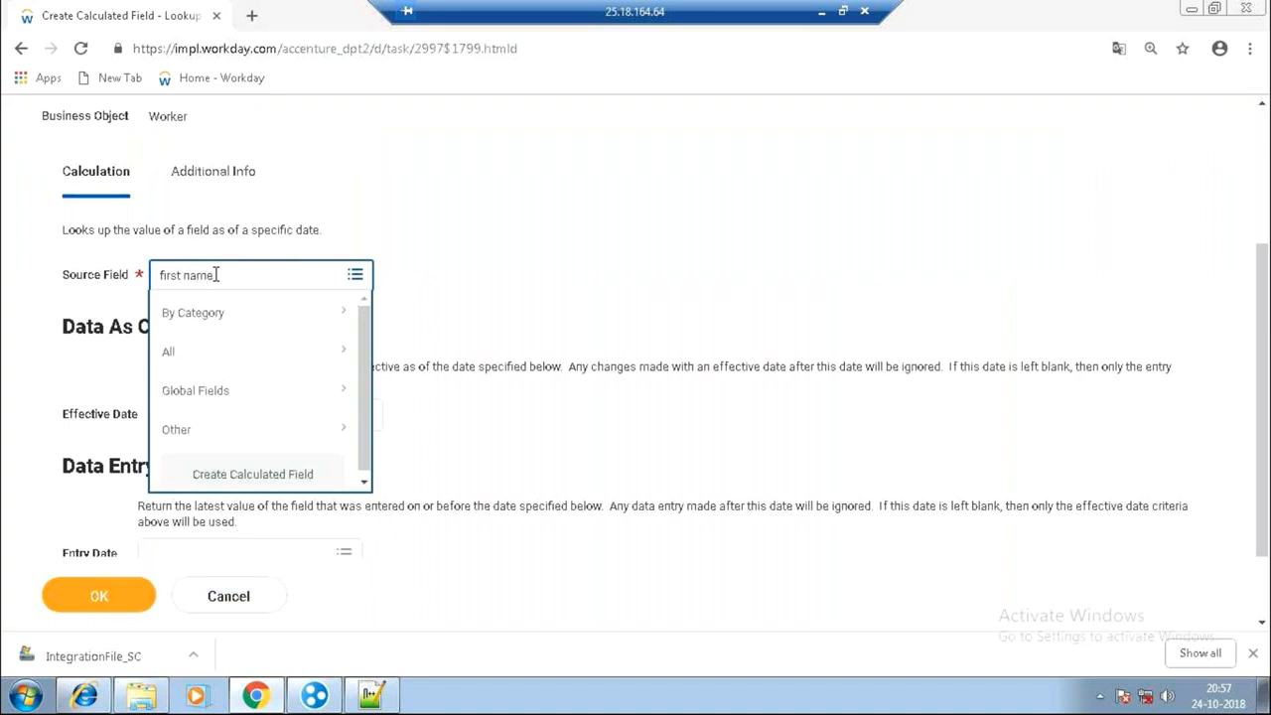
{"action": "key", "text": "Return"}
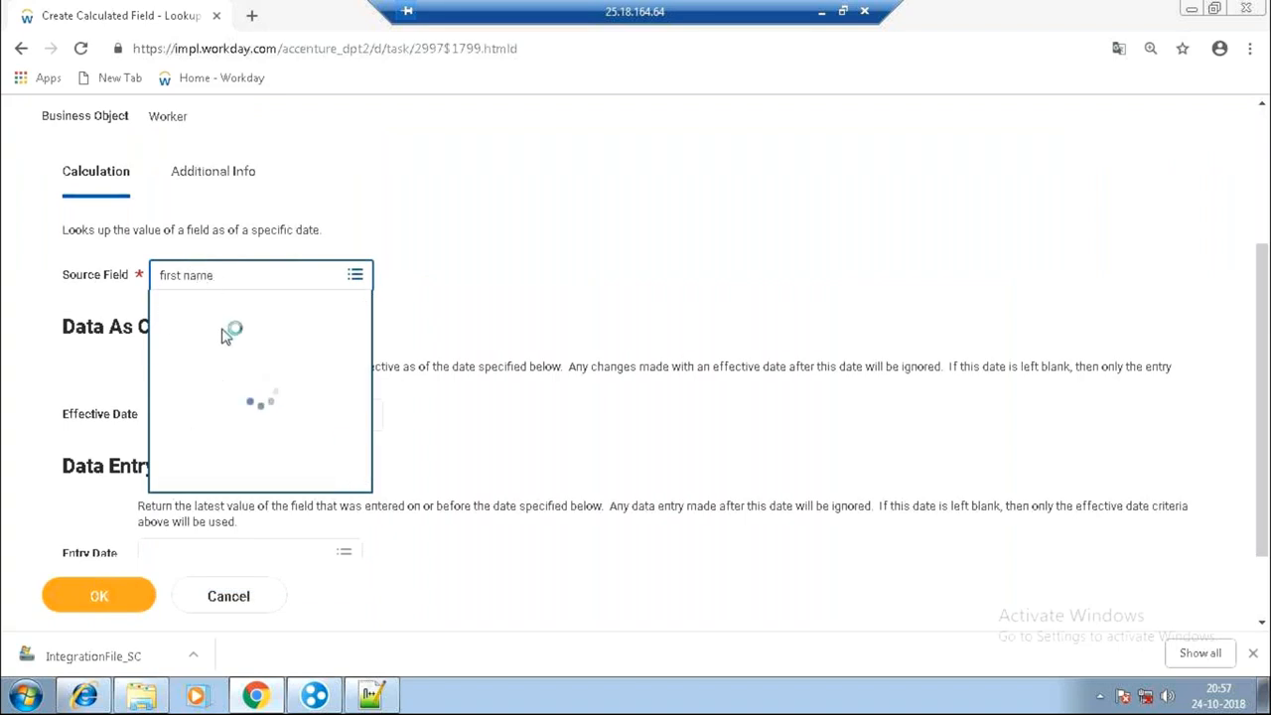
{"action": "left_click", "coordinate": [227, 343]}
Set both Effective Date and Entry Date to Prompt - Date 1.
{"action": "left_click", "coordinate": [245, 440]}
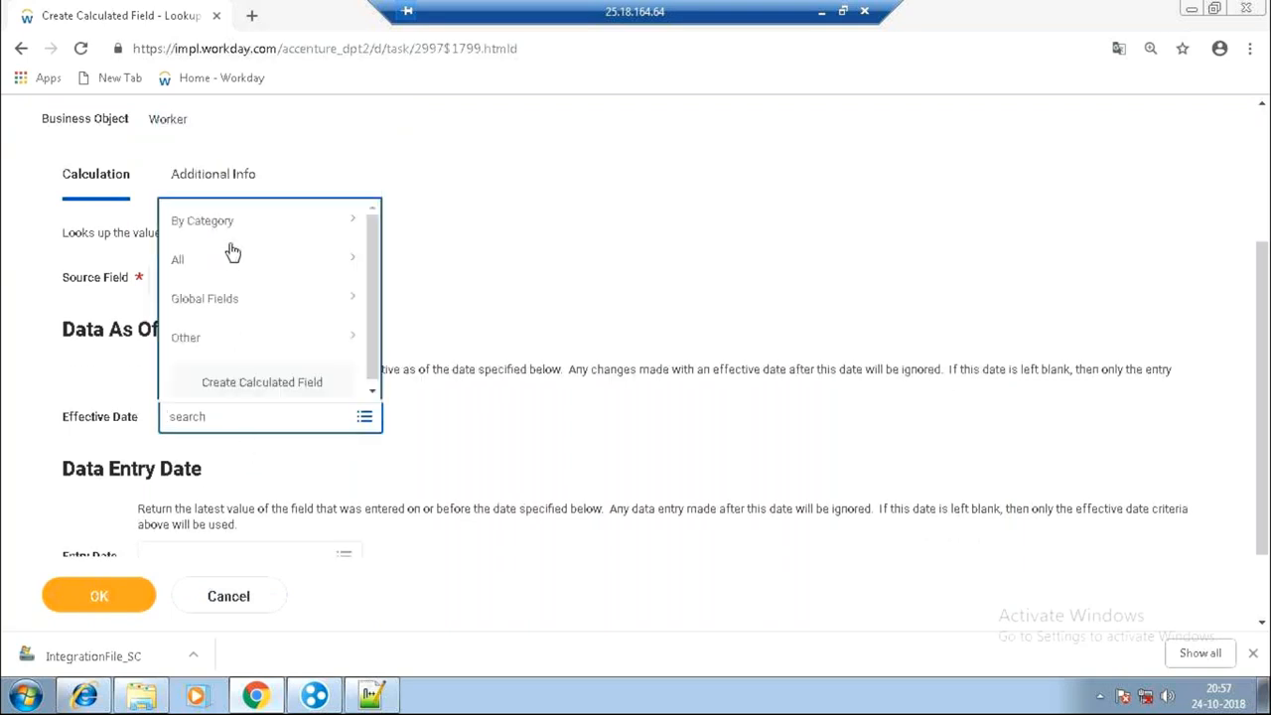
{"action": "type", "text": "promp 1"}
{"action": "key", "text": "Return"}
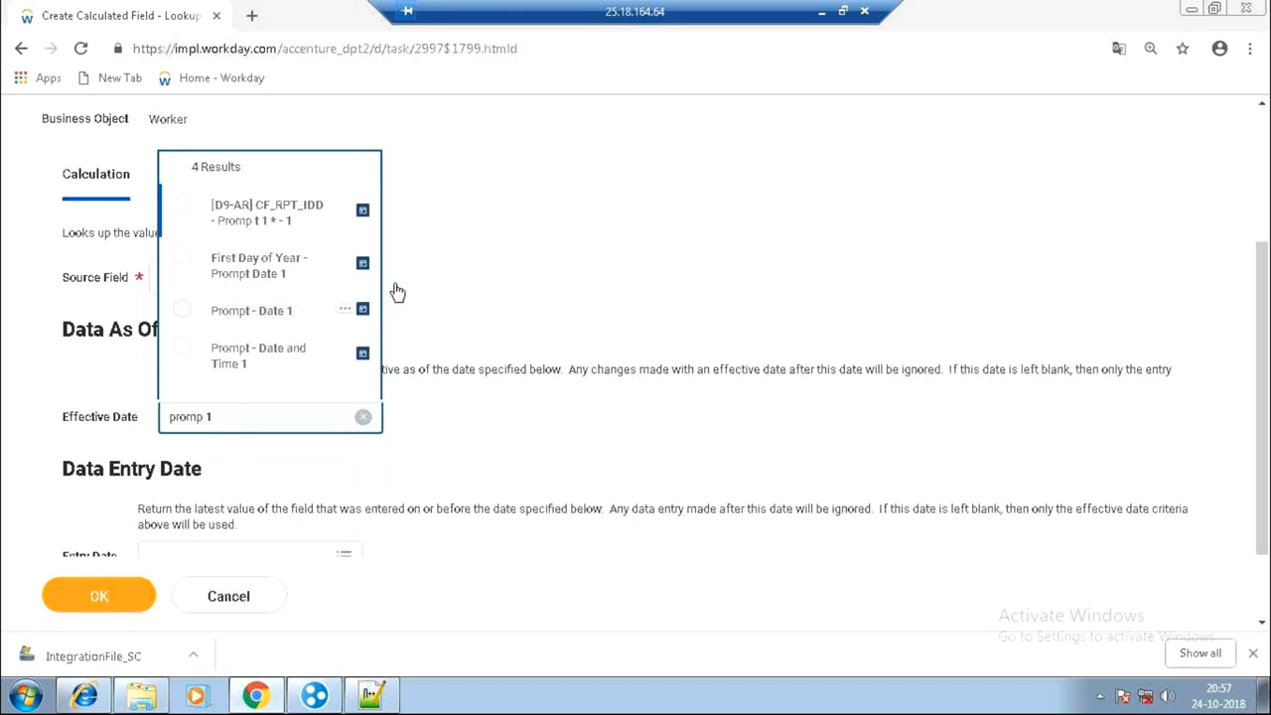
{"action": "left_click", "coordinate": [258, 312]}
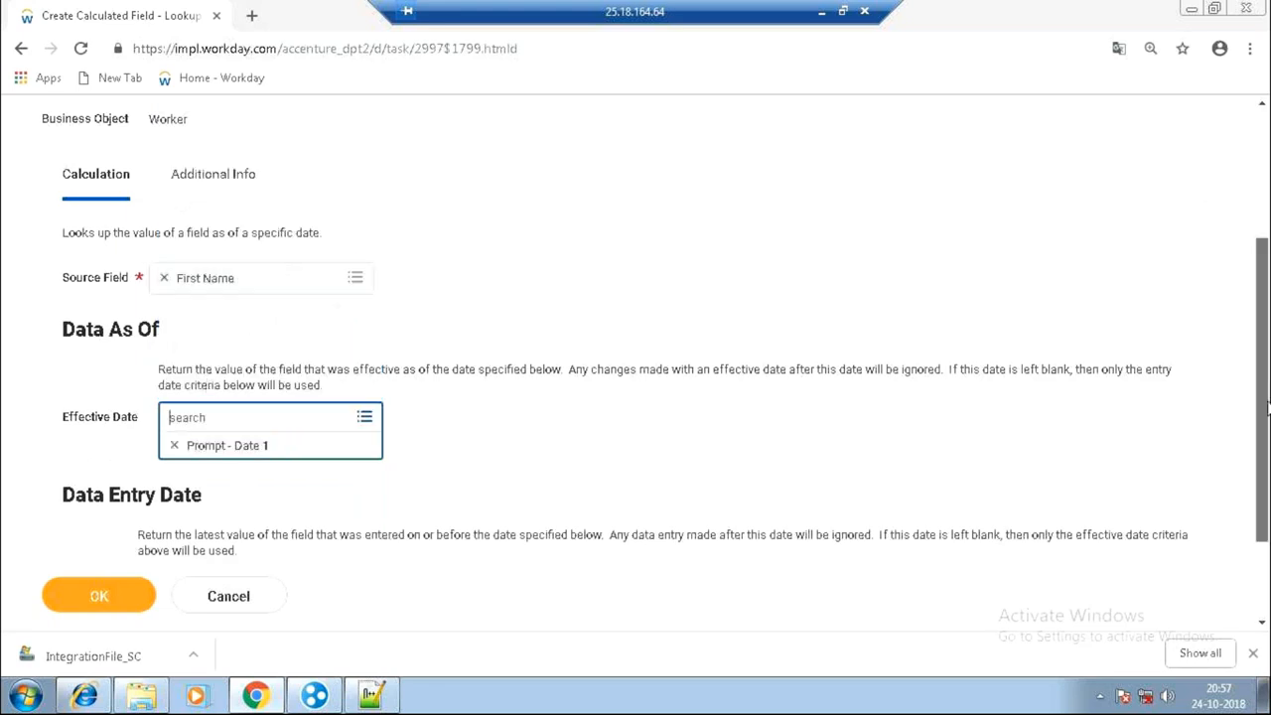
{"action": "scroll", "coordinate": [1268, 408], "scroll_direction": "down", "scroll_amount": 1}
{"action": "left_click", "coordinate": [244, 463]}
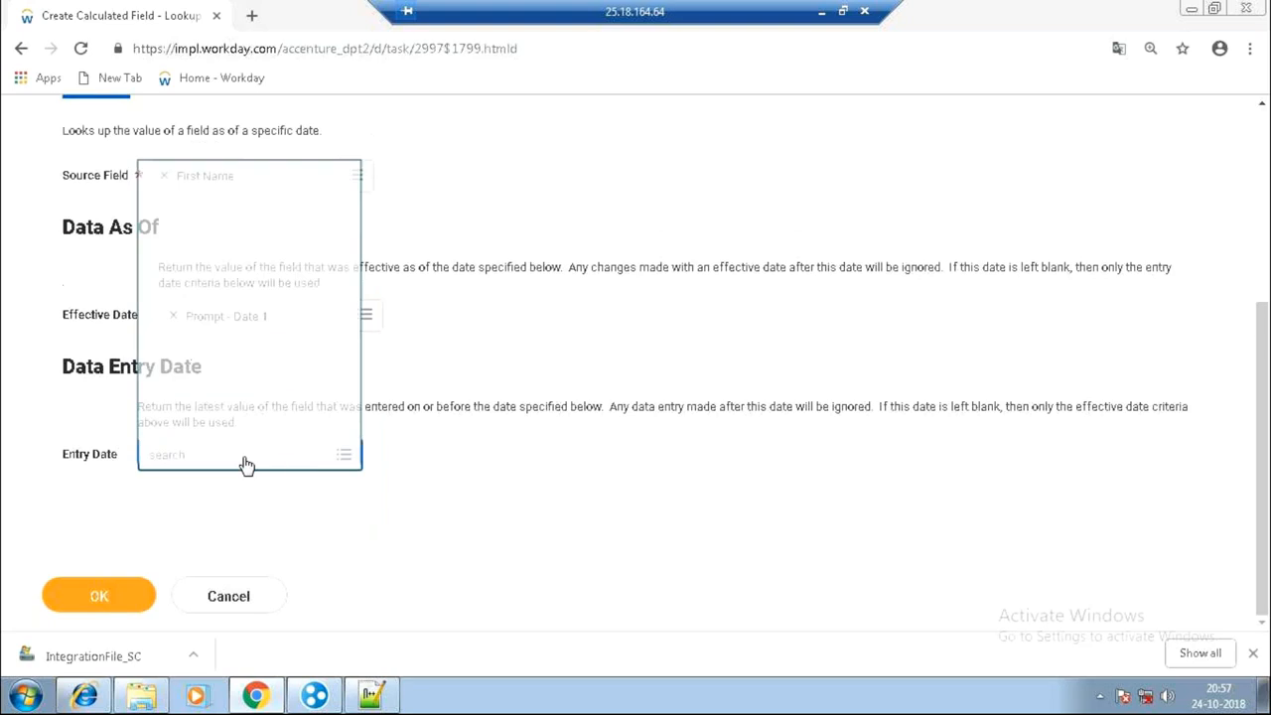
{"action": "type", "text": "promp 1"}
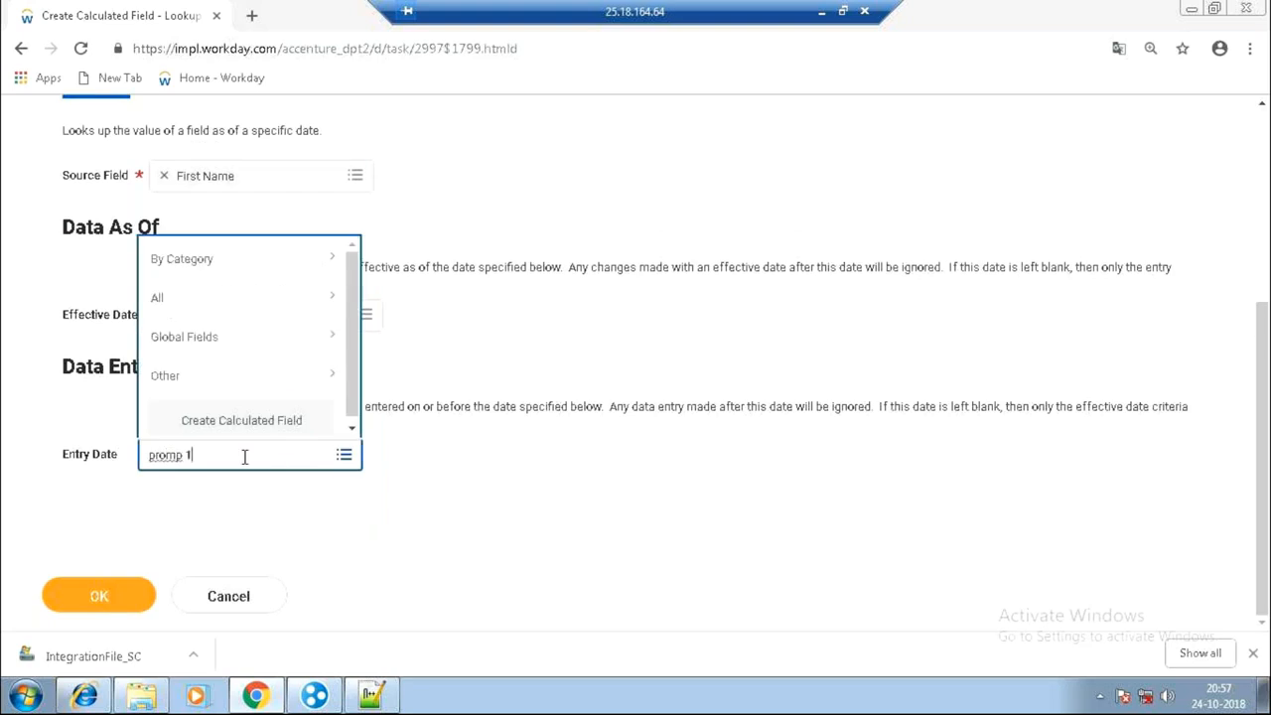
{"action": "key", "text": "Return"}
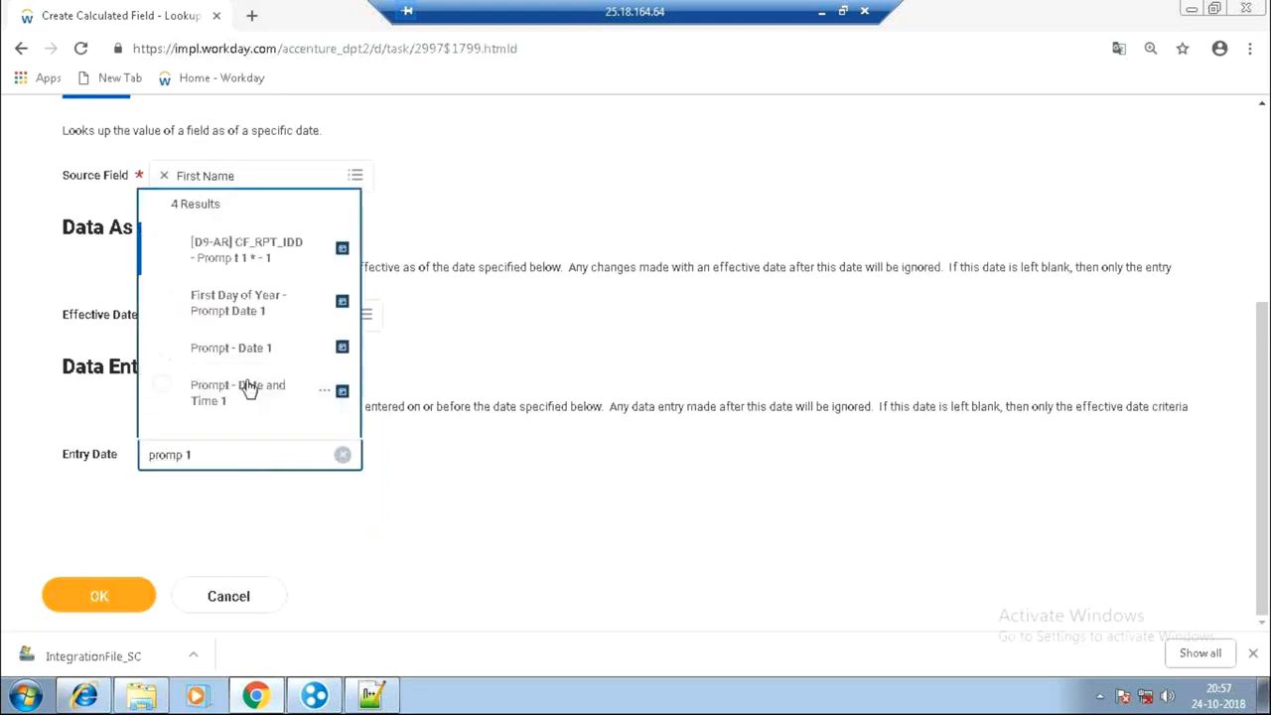
{"action": "left_click", "coordinate": [249, 360]}
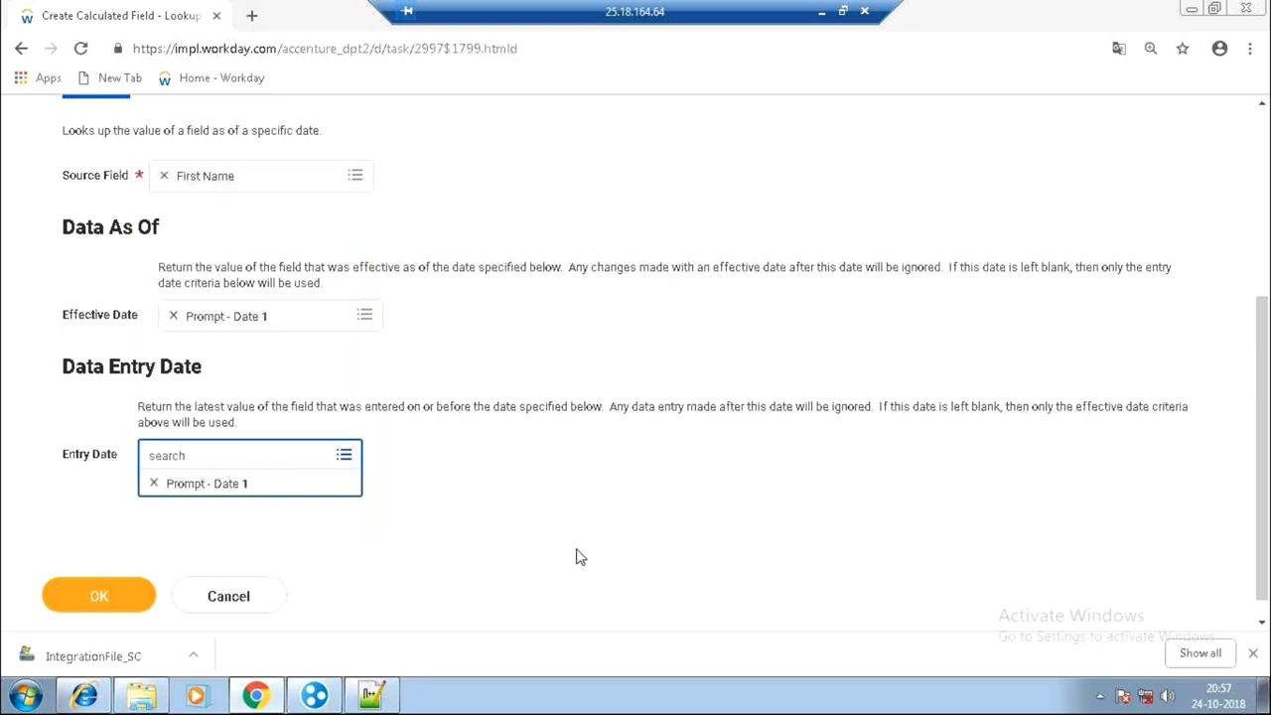
{"action": "left_click", "coordinate": [583, 553]}
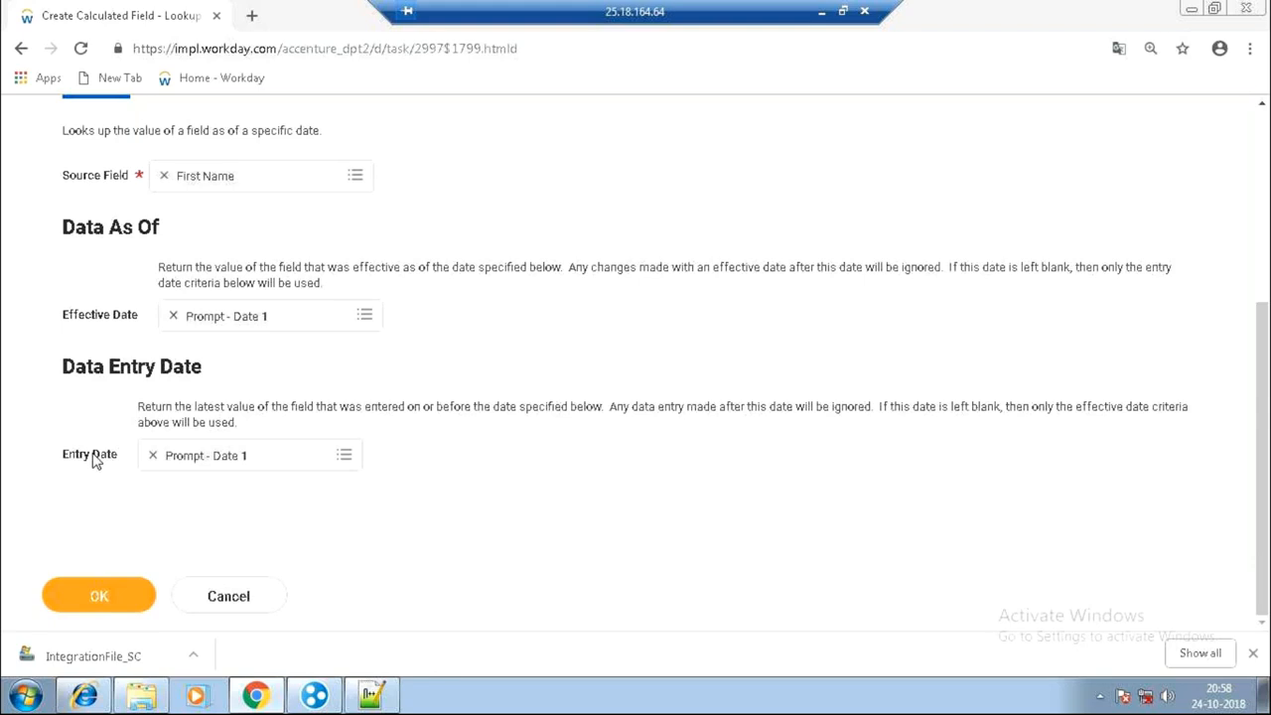
Review the Effective Date and Data Entry Date explanations, then save Test_CF_FirstNameChange.
{"action": "left_click_drag", "start_coordinate": [61, 460], "coordinate": [119, 467]}
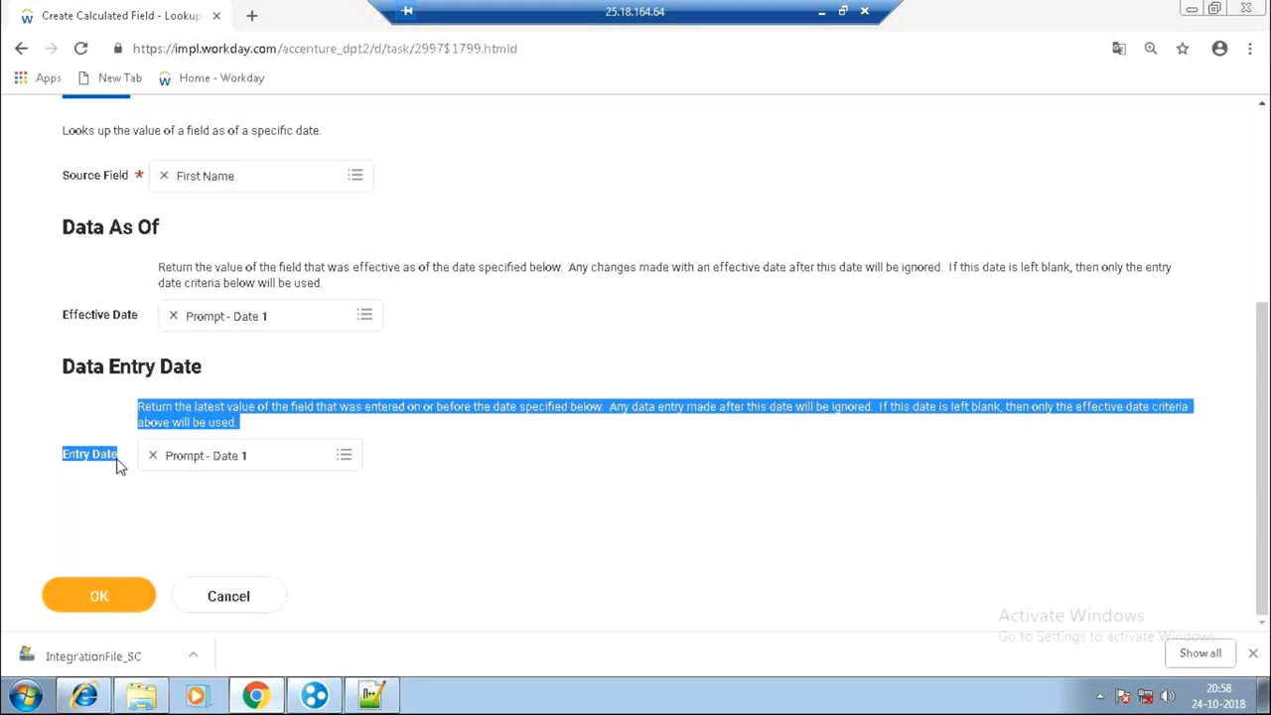
{"action": "left_click", "coordinate": [116, 463]}
{"action": "left_click_drag", "start_coordinate": [58, 315], "coordinate": [143, 316]}
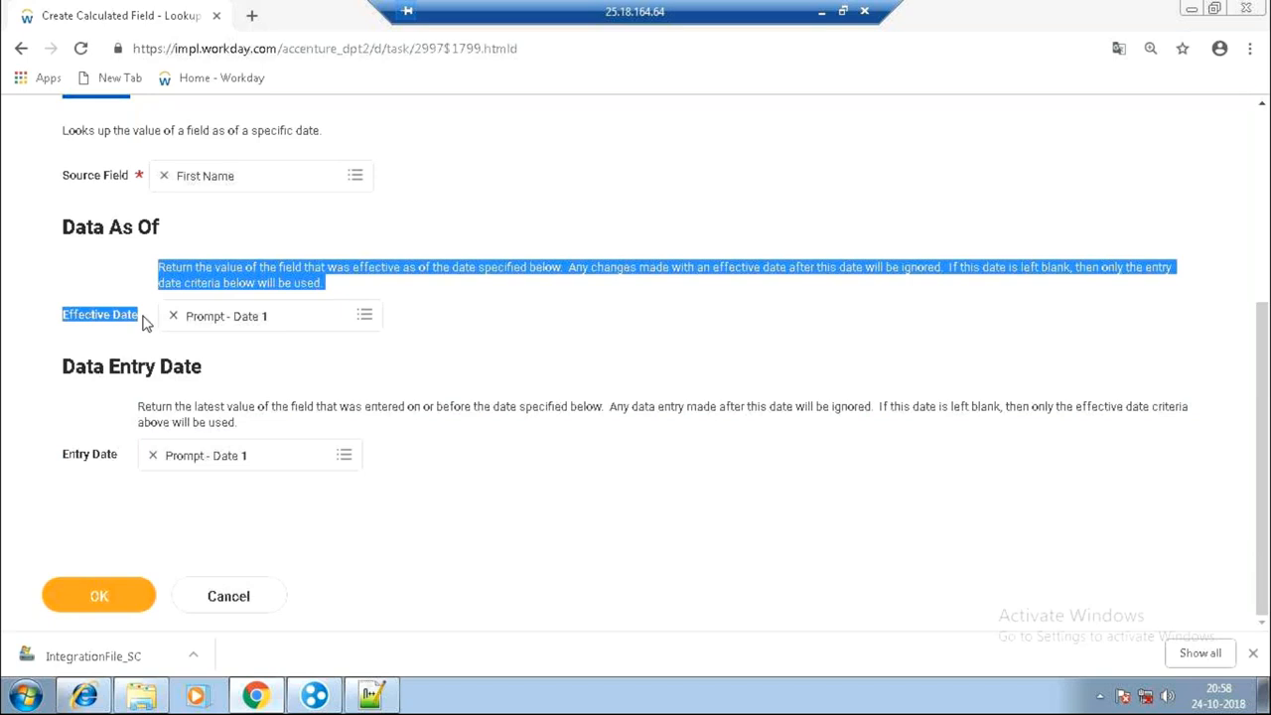
{"action": "left_click", "coordinate": [58, 432]}
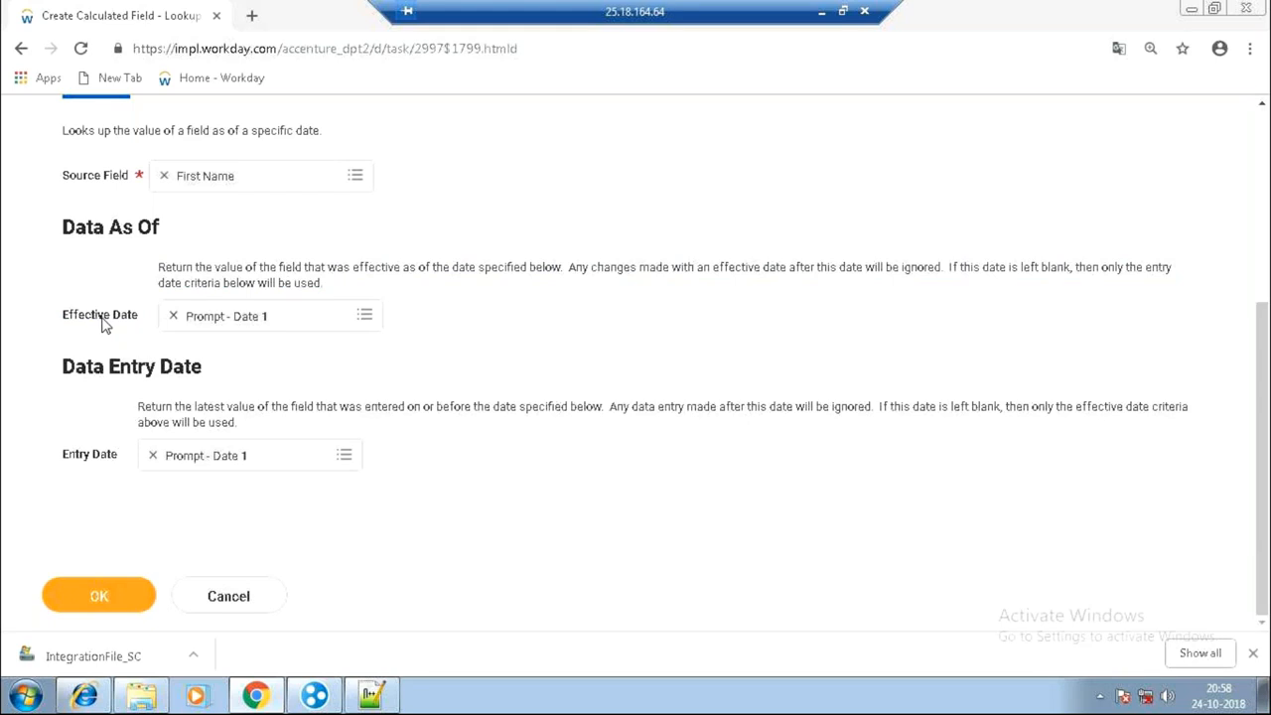
{"action": "left_click", "coordinate": [100, 597]}
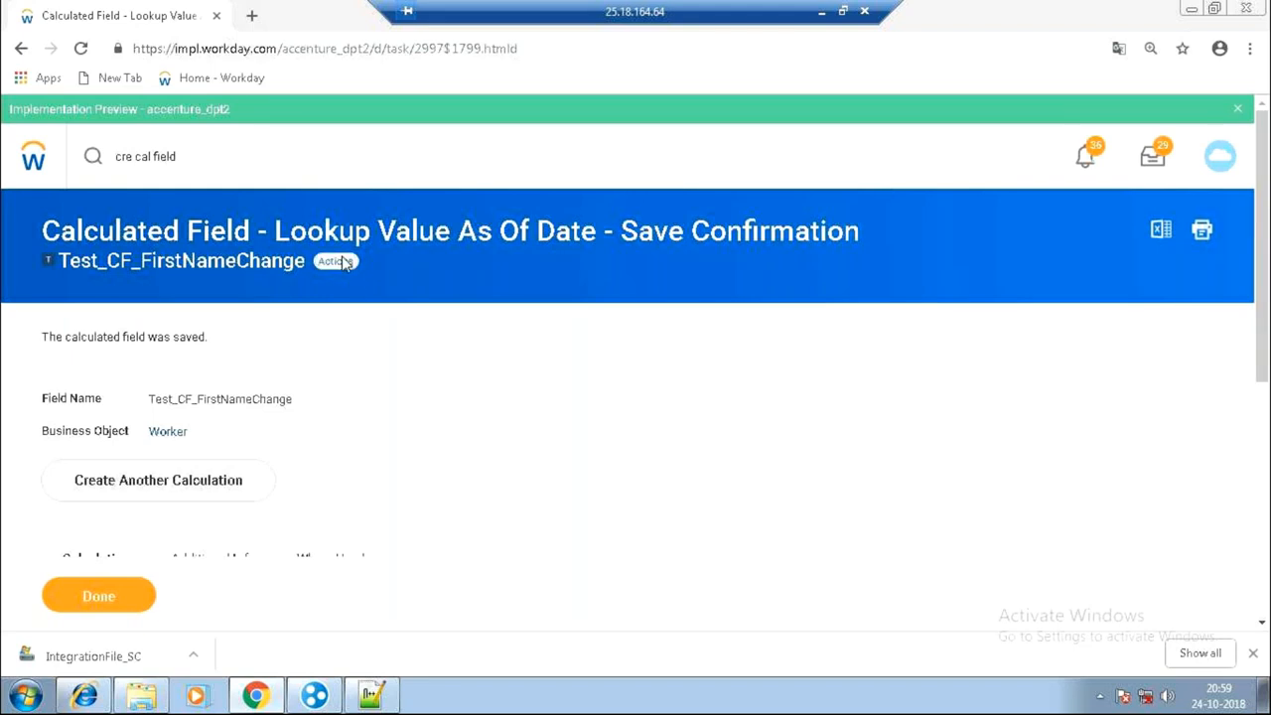
Copy the saved calculated field under the new name Test_CF_NameChange_End.
{"action": "left_click", "coordinate": [343, 261]}
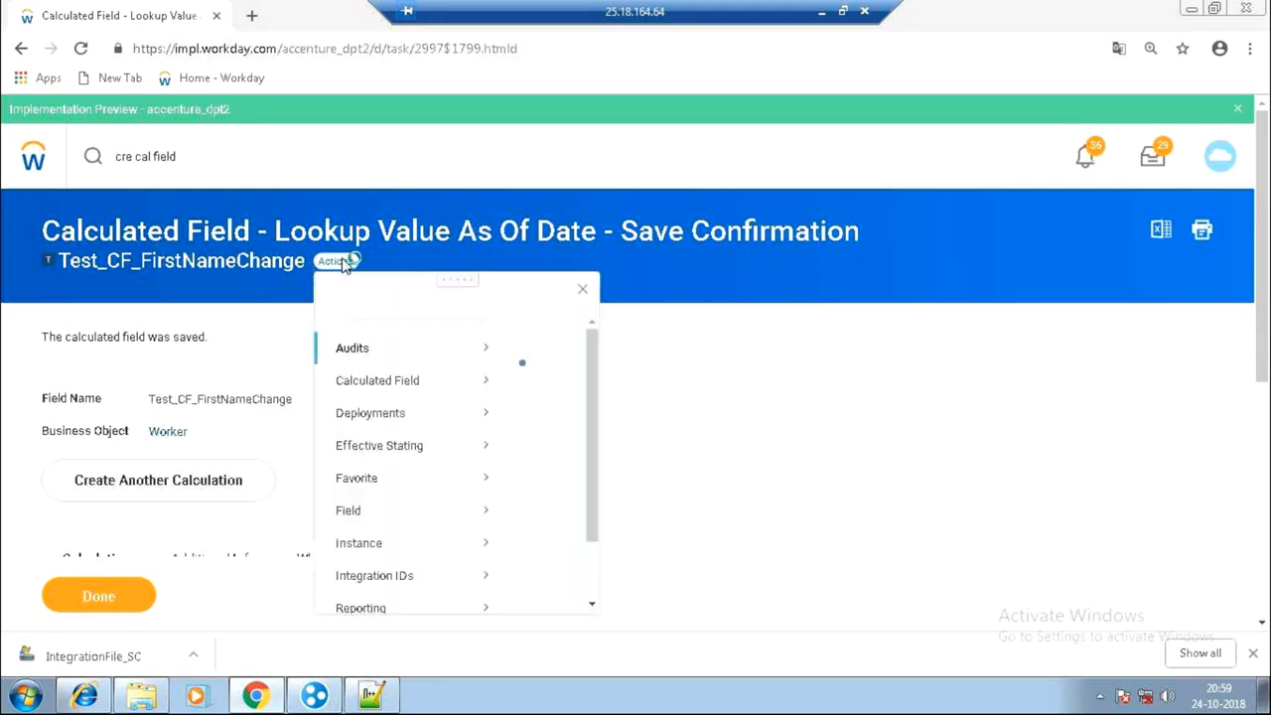
{"action": "mouse_move", "coordinate": [429, 402]}
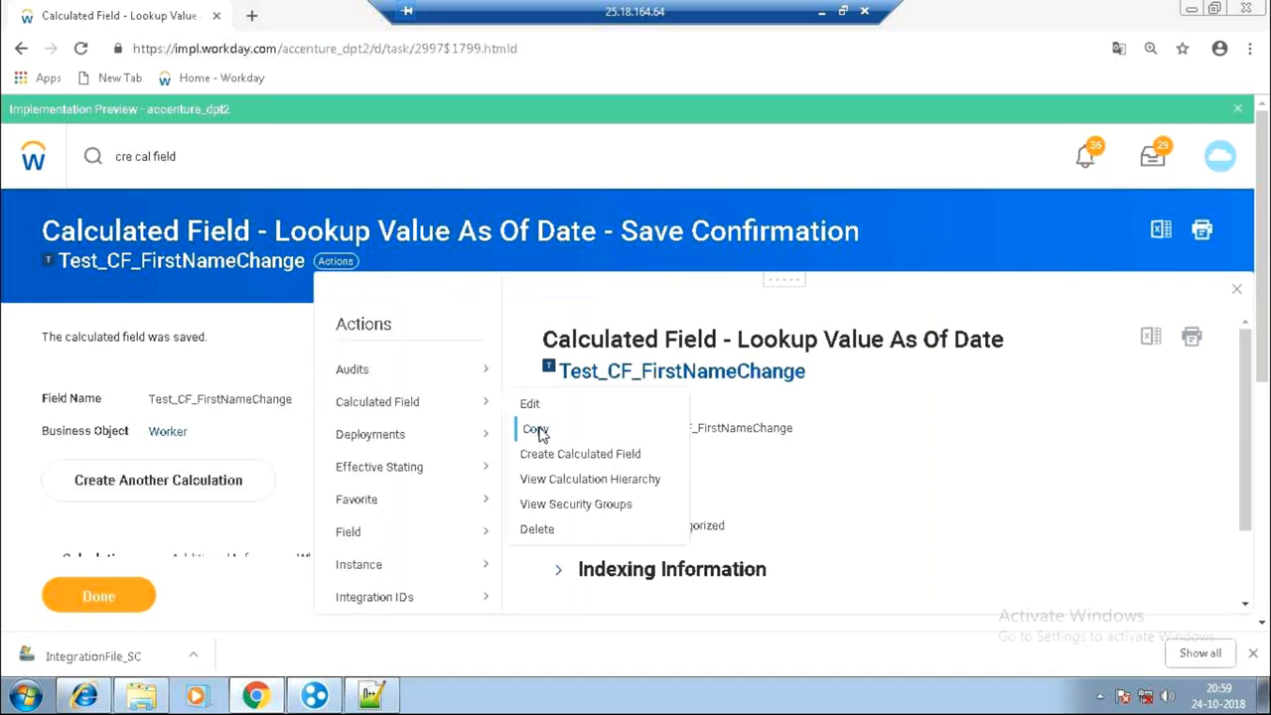
{"action": "left_click", "coordinate": [536, 432]}
{"action": "left_click", "coordinate": [184, 298]}
{"action": "type", "text": "T"}
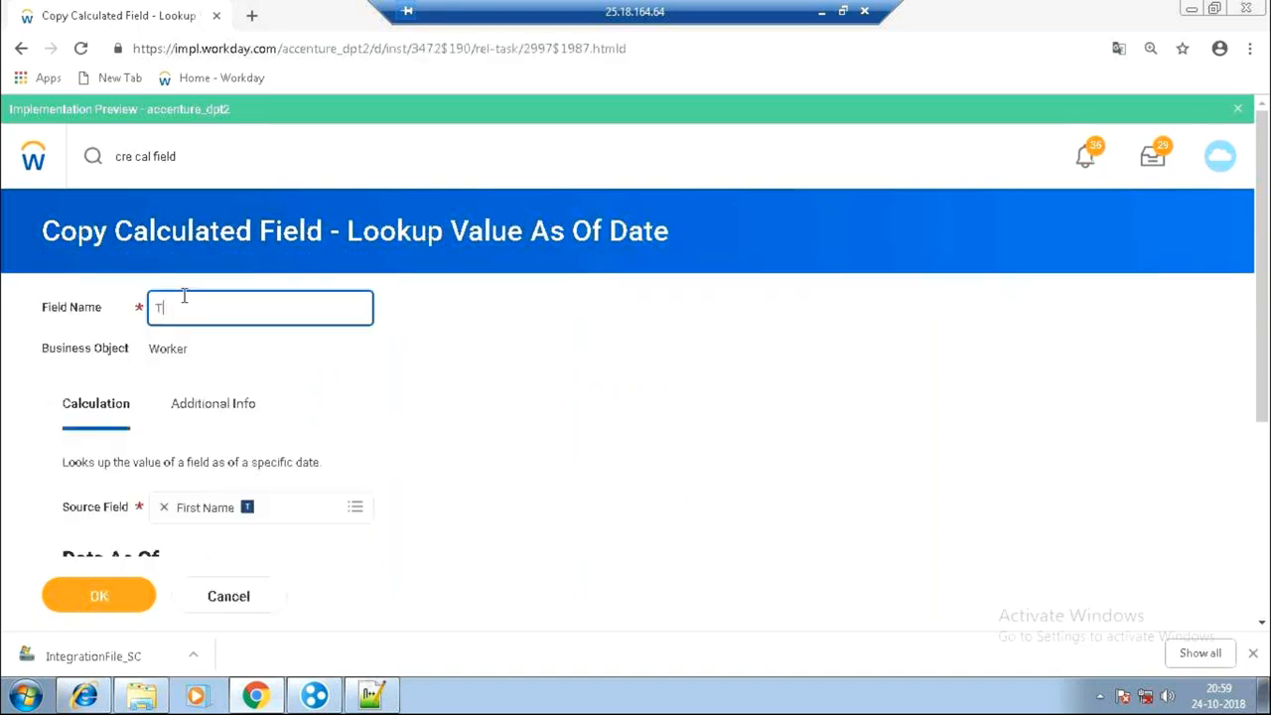
{"action": "type", "text": "est_CF_NameChange_End"}
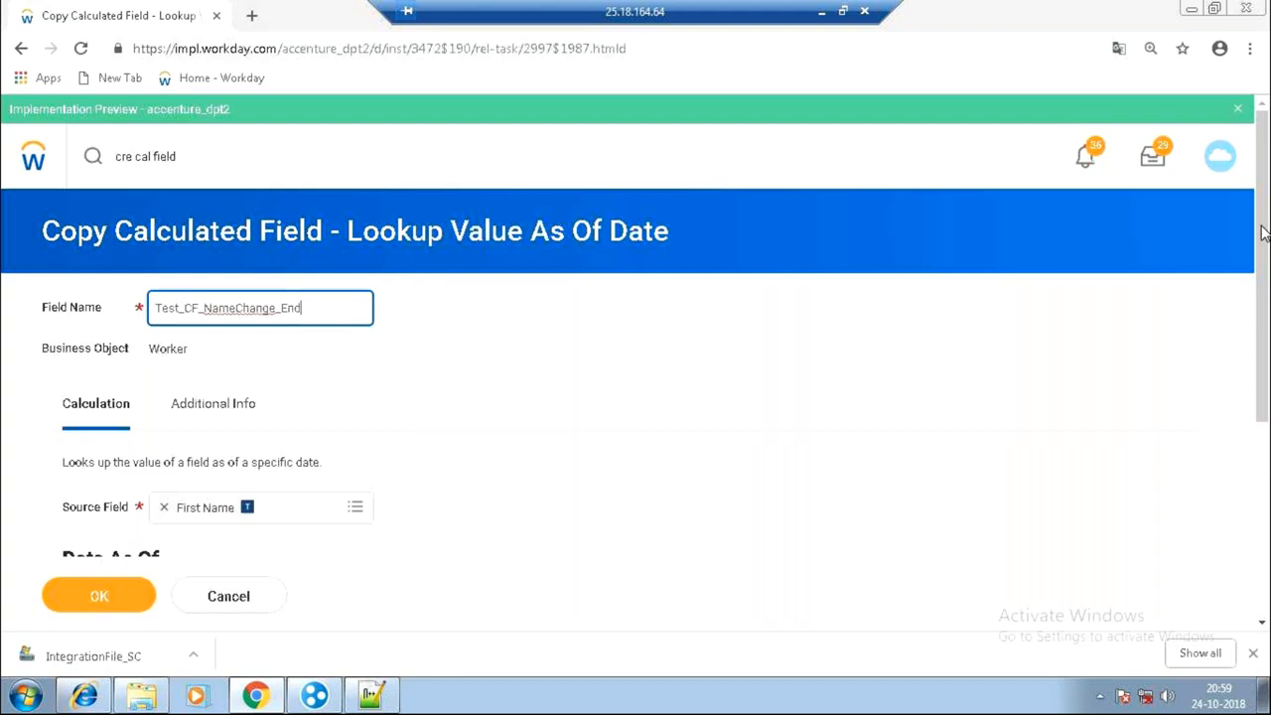
Remove Prompt - Date 1 and set the effective date to Prompt - Date 2.
{"action": "left_click_drag", "start_coordinate": [1269, 253], "coordinate": [1270, 427]}
{"action": "left_click_drag", "start_coordinate": [669, 312], "coordinate": [155, 477]}
{"action": "left_click", "coordinate": [152, 476]}
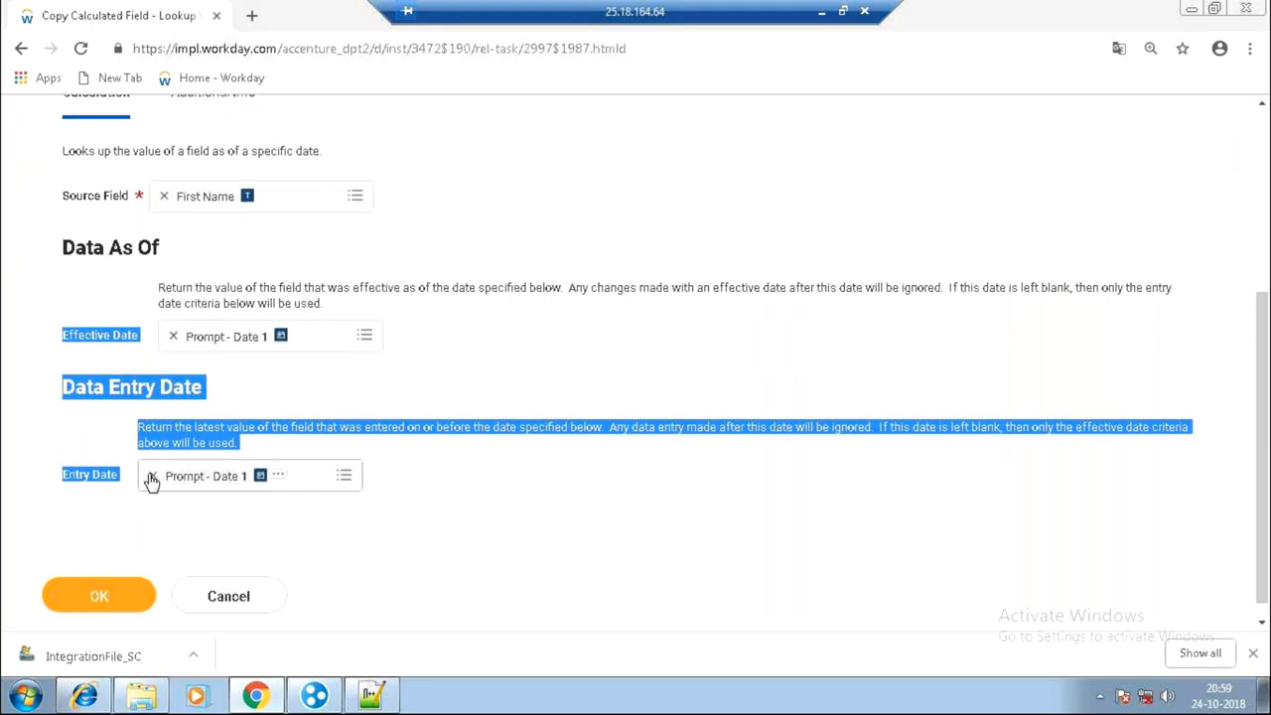
{"action": "left_click", "coordinate": [175, 338]}
{"action": "type", "text": "prompt date "}
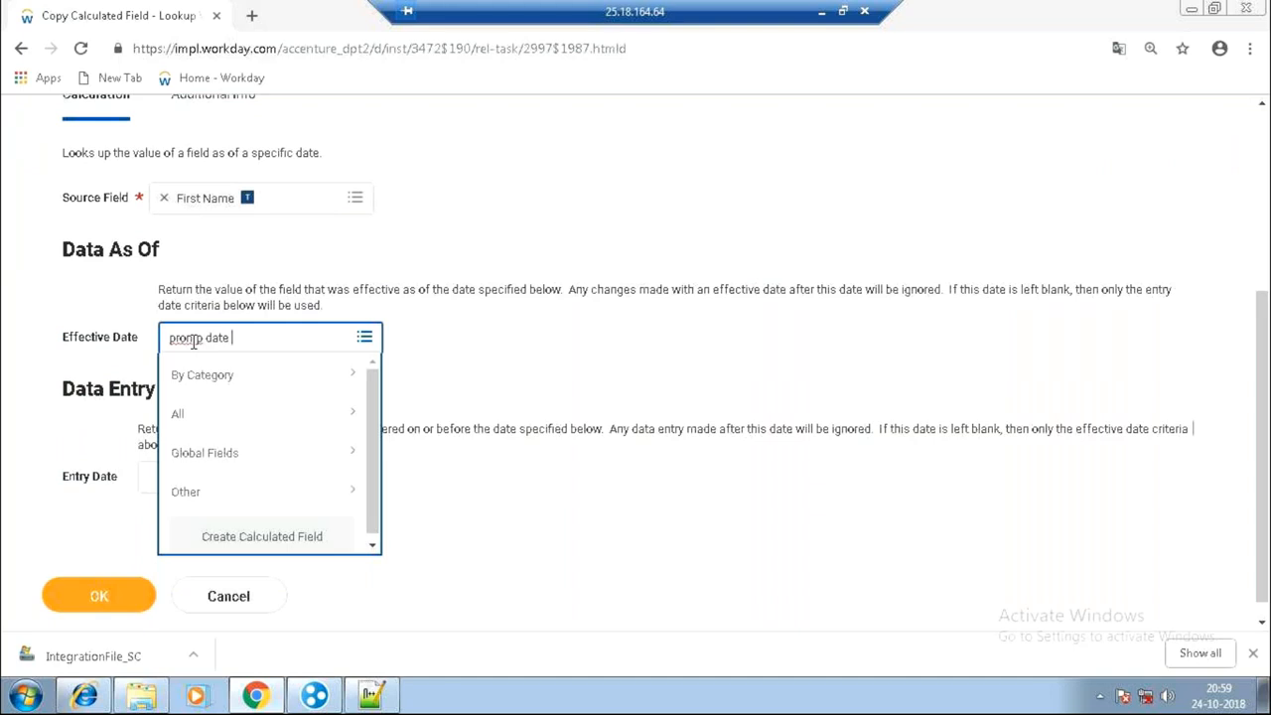
{"action": "type", "text": "2"}
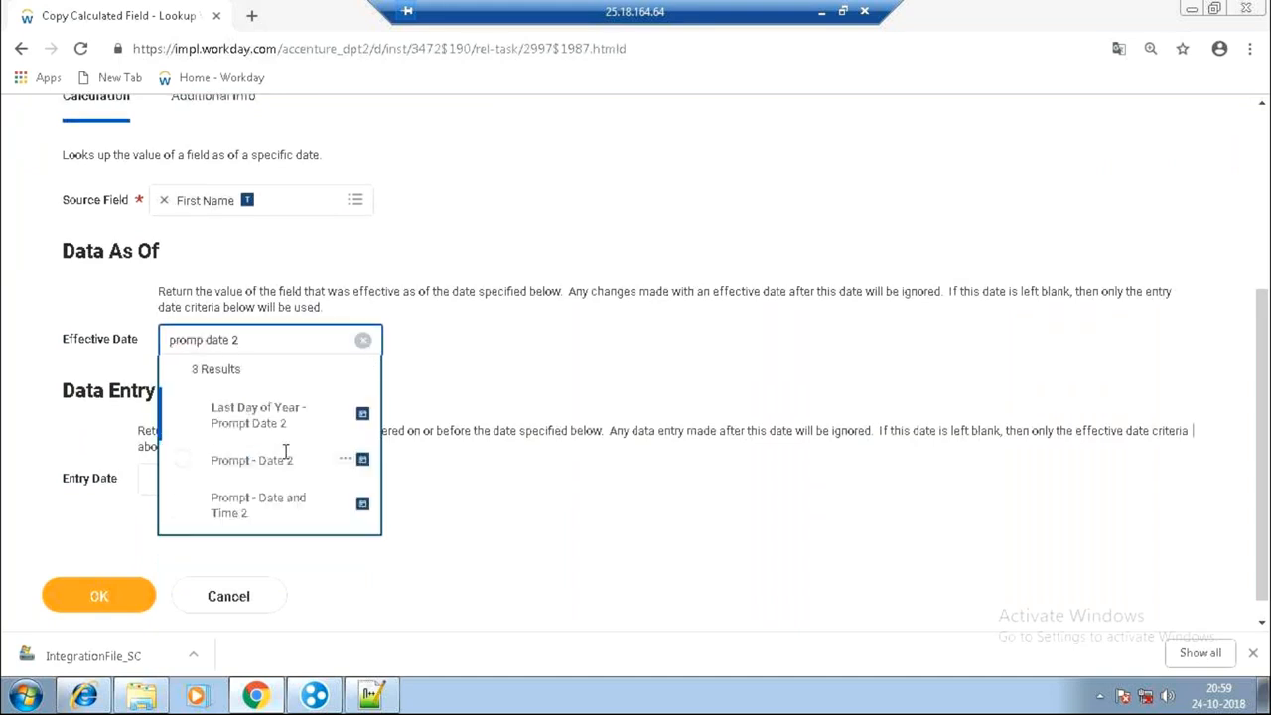
{"action": "left_click", "coordinate": [285, 452]}
Set the entry date to Prompt - Date 2 and save the copied field.
{"action": "left_click", "coordinate": [241, 522]}
{"action": "type", "text": "promp date"}
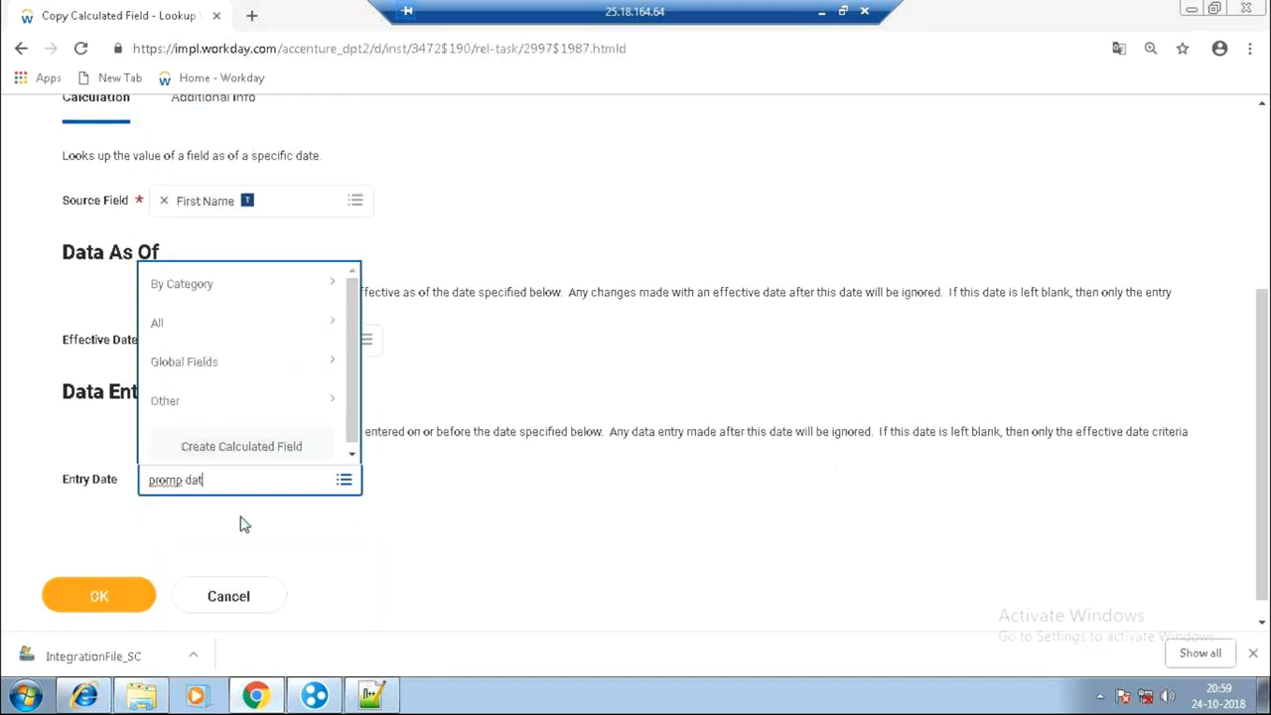
{"action": "key", "text": "Return"}
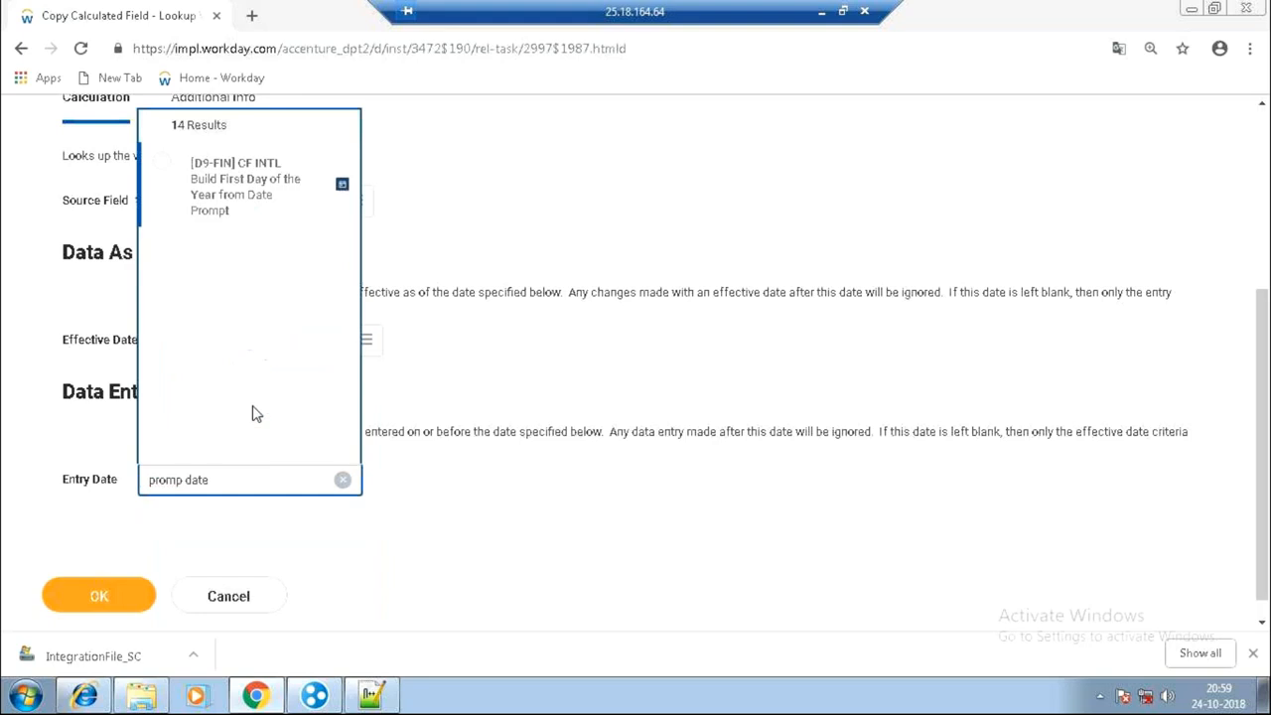
{"action": "left_click", "coordinate": [351, 455]}
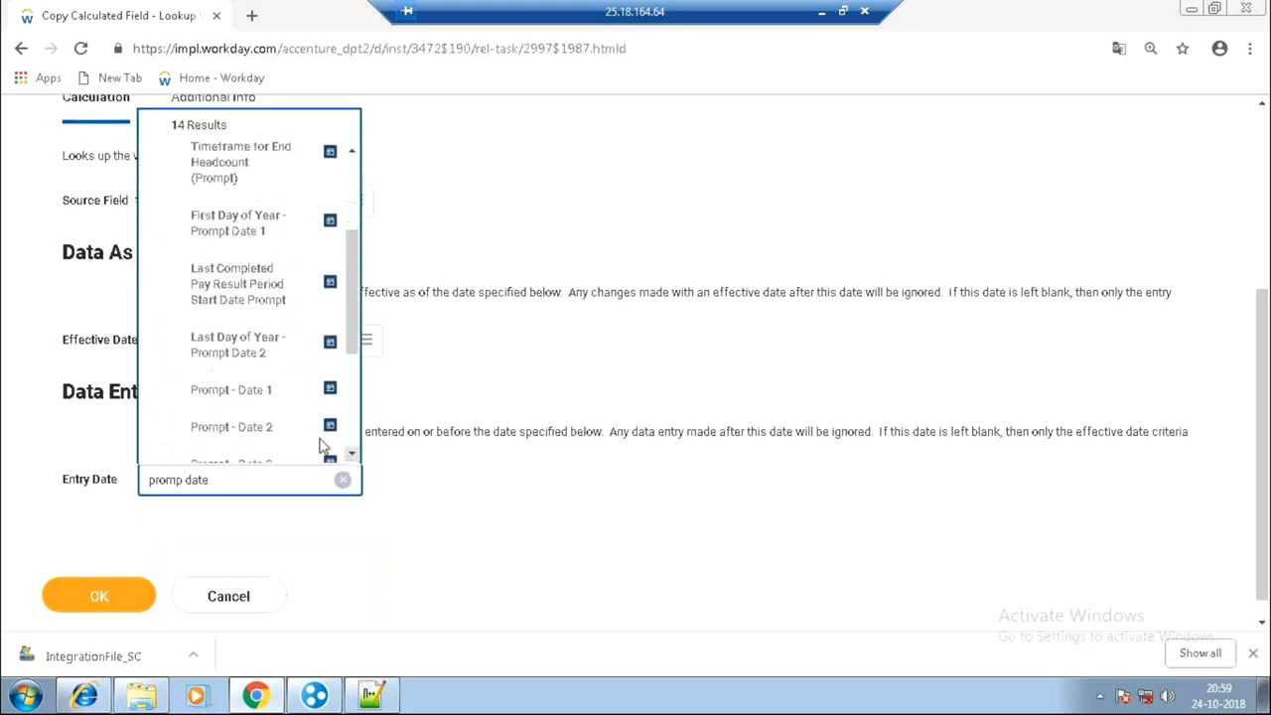
{"action": "left_click", "coordinate": [258, 427]}
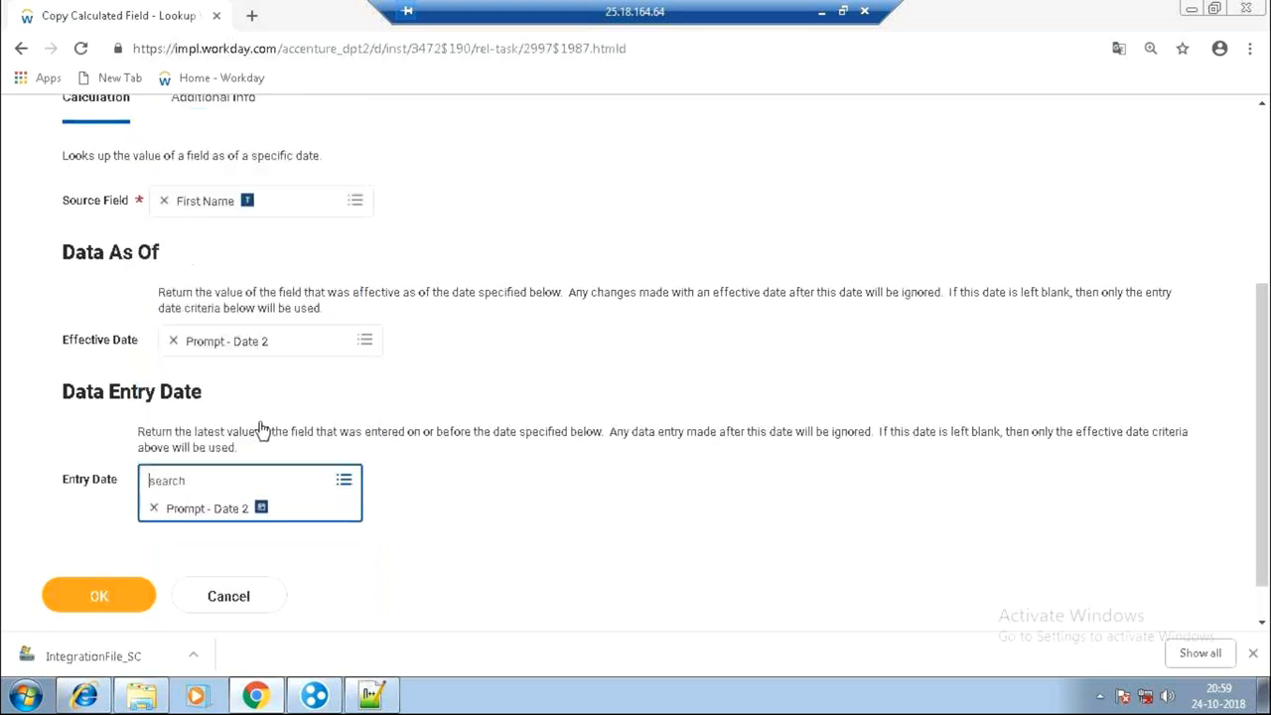
{"action": "left_click", "coordinate": [125, 603]}
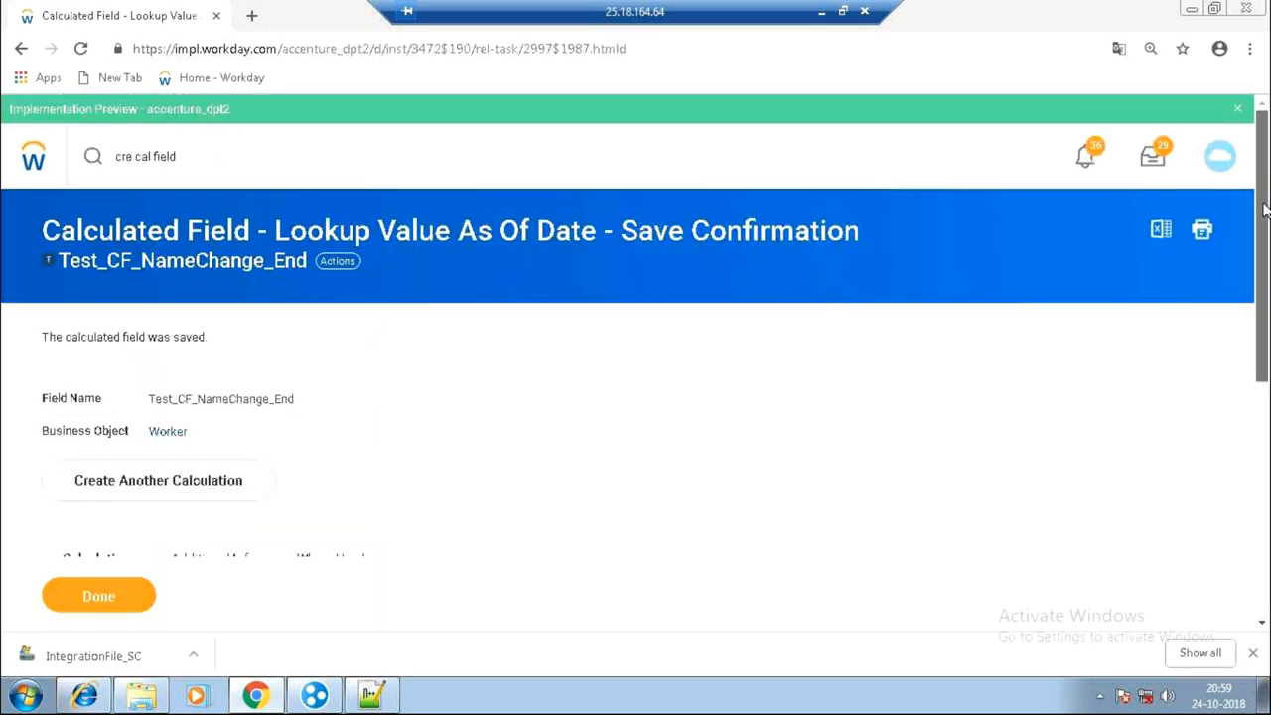
Review the confirmation: First Name looked up as of Prompt - Date 2 for both dates.
{"action": "scroll", "coordinate": [1263, 271], "scroll_direction": "down", "scroll_amount": 2}
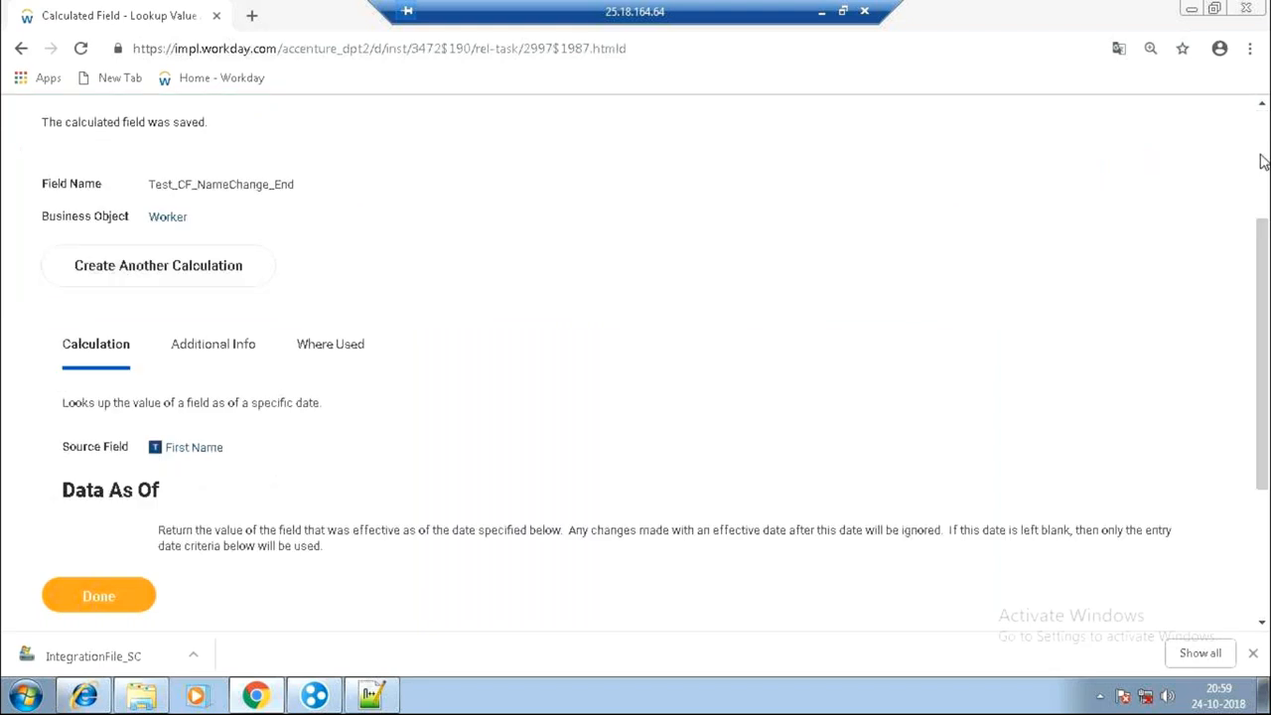
{"action": "scroll", "coordinate": [1263, 164], "scroll_direction": "up", "scroll_amount": 2}
{"action": "left_click_drag", "start_coordinate": [274, 227], "coordinate": [599, 235]}
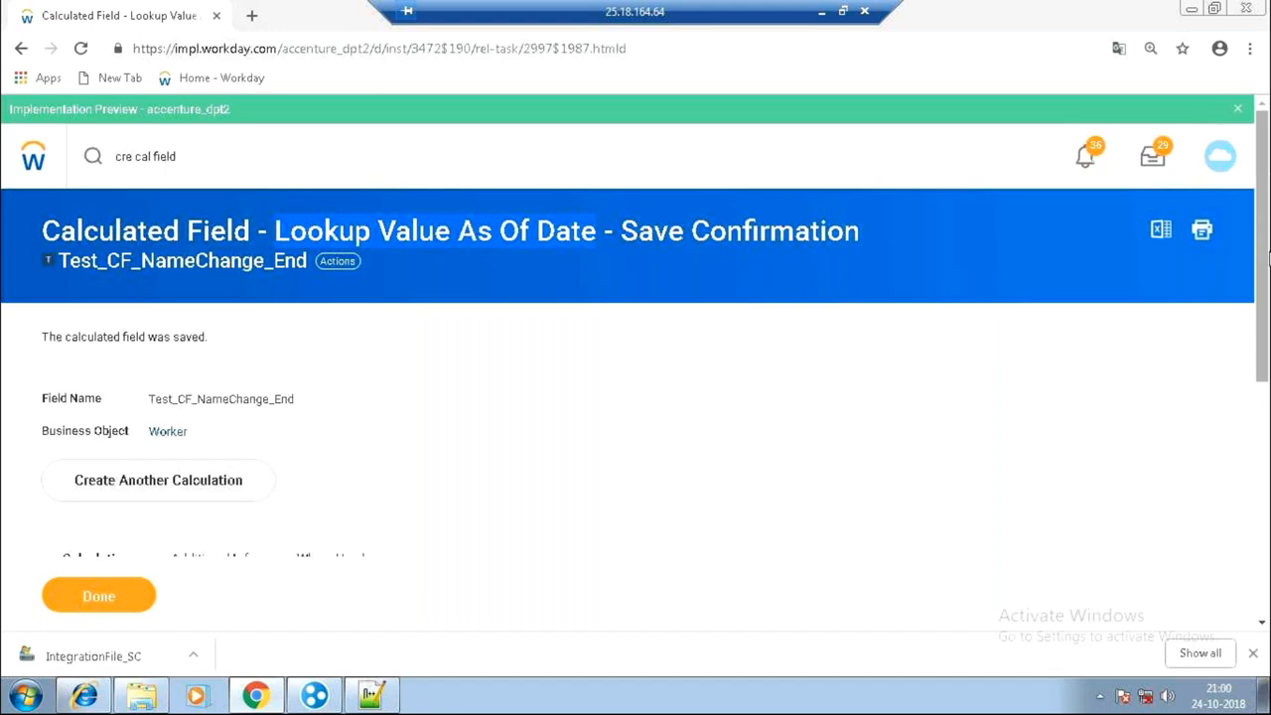
{"action": "left_click_drag", "start_coordinate": [1268, 254], "coordinate": [1269, 443]}
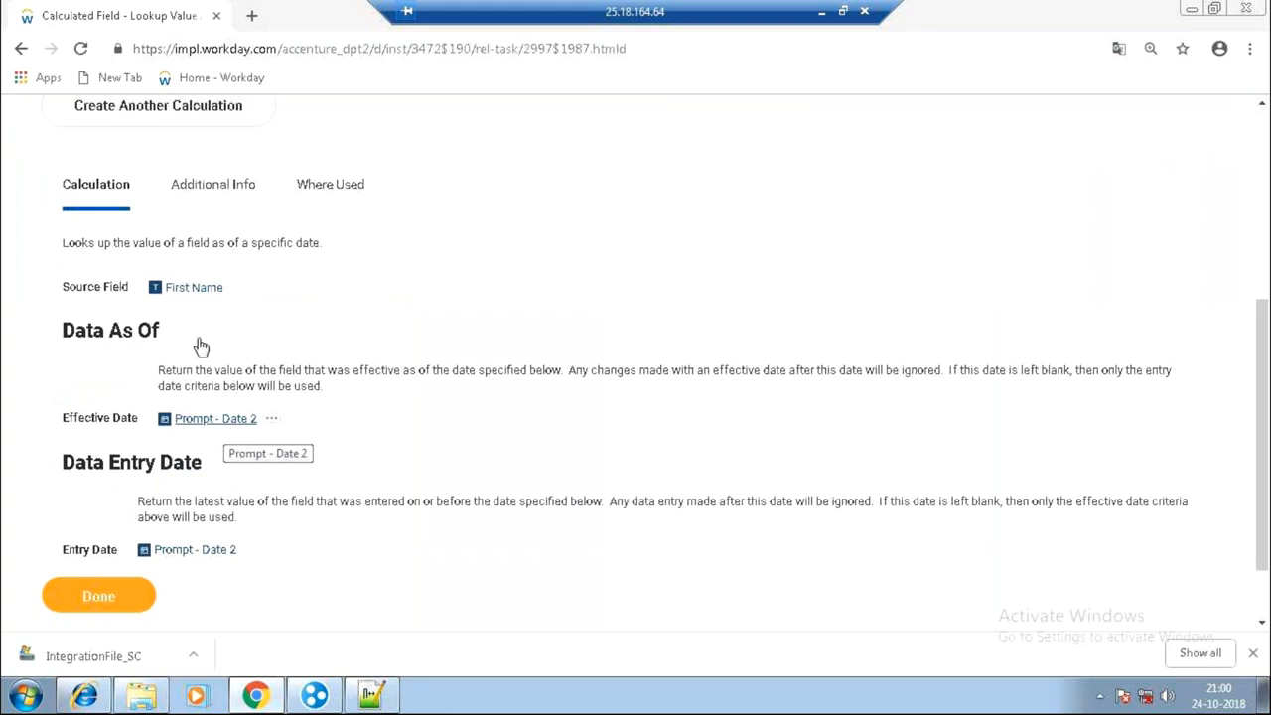
Duplicate the current browser tab and search Workday for test_CF.
{"action": "right_click", "coordinate": [144, 15]}
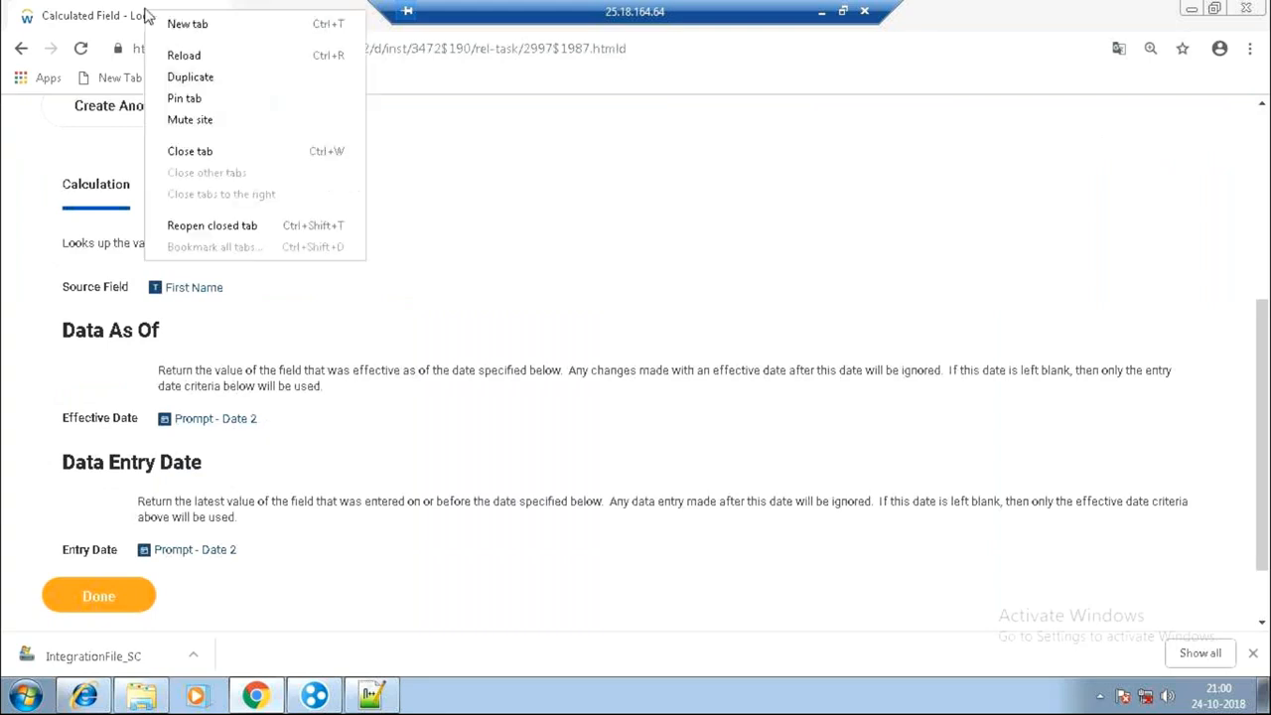
{"action": "left_click", "coordinate": [190, 77]}
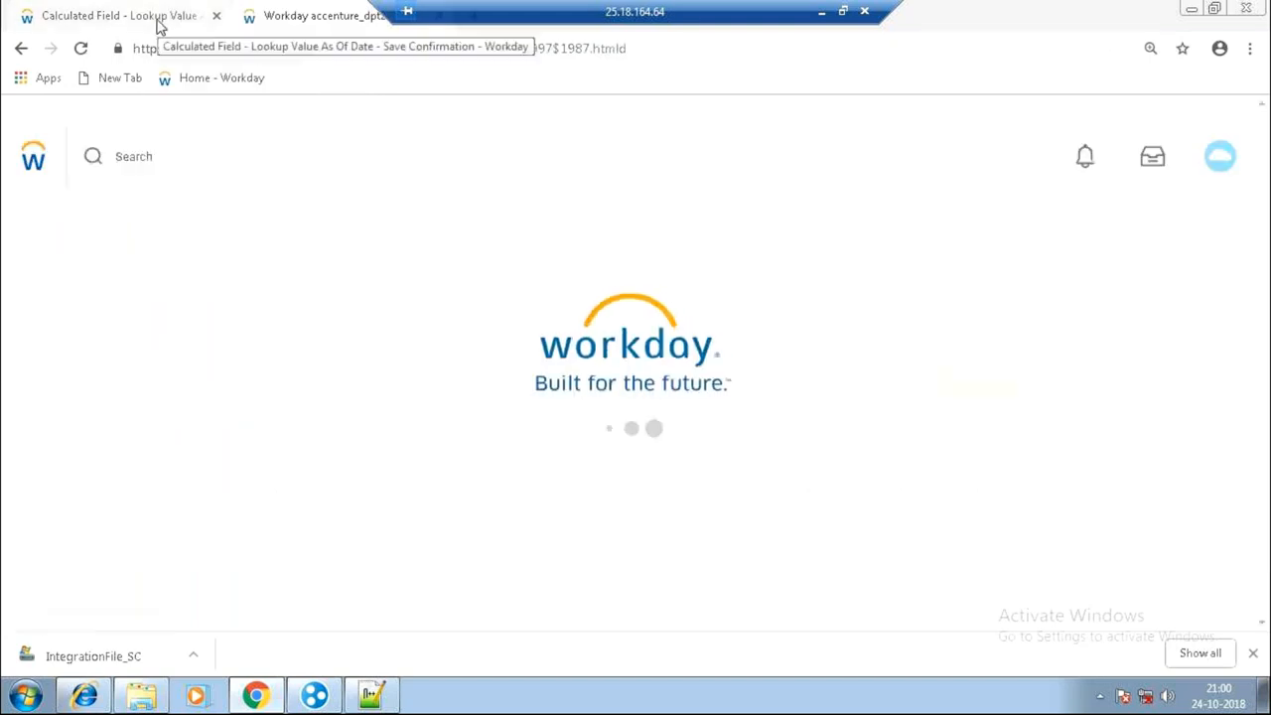
{"action": "left_click", "coordinate": [183, 154]}
{"action": "type", "text": "test_cF"}
{"action": "key", "text": "Return"}
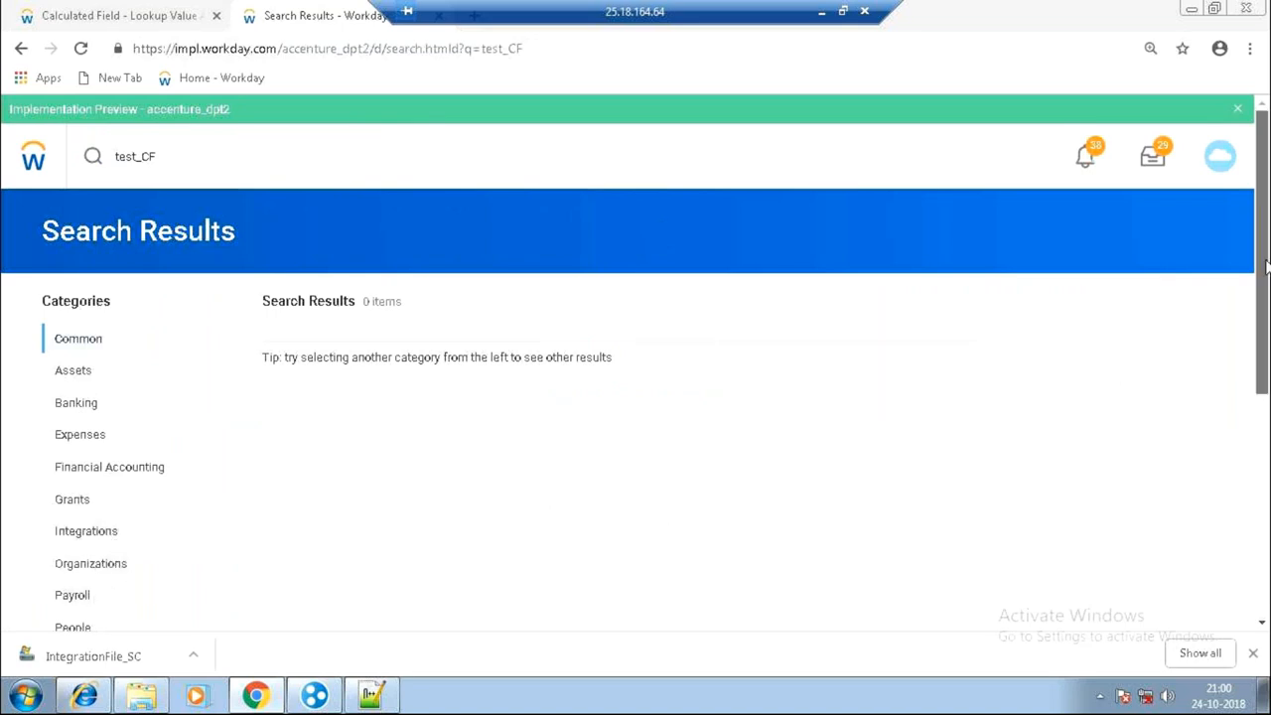
Browse the test_CF search results and filter them to the Reporting category.
{"action": "left_click_drag", "start_coordinate": [1265, 263], "coordinate": [1267, 341]}
{"action": "left_click_drag", "start_coordinate": [1247, 347], "coordinate": [86, 493]}
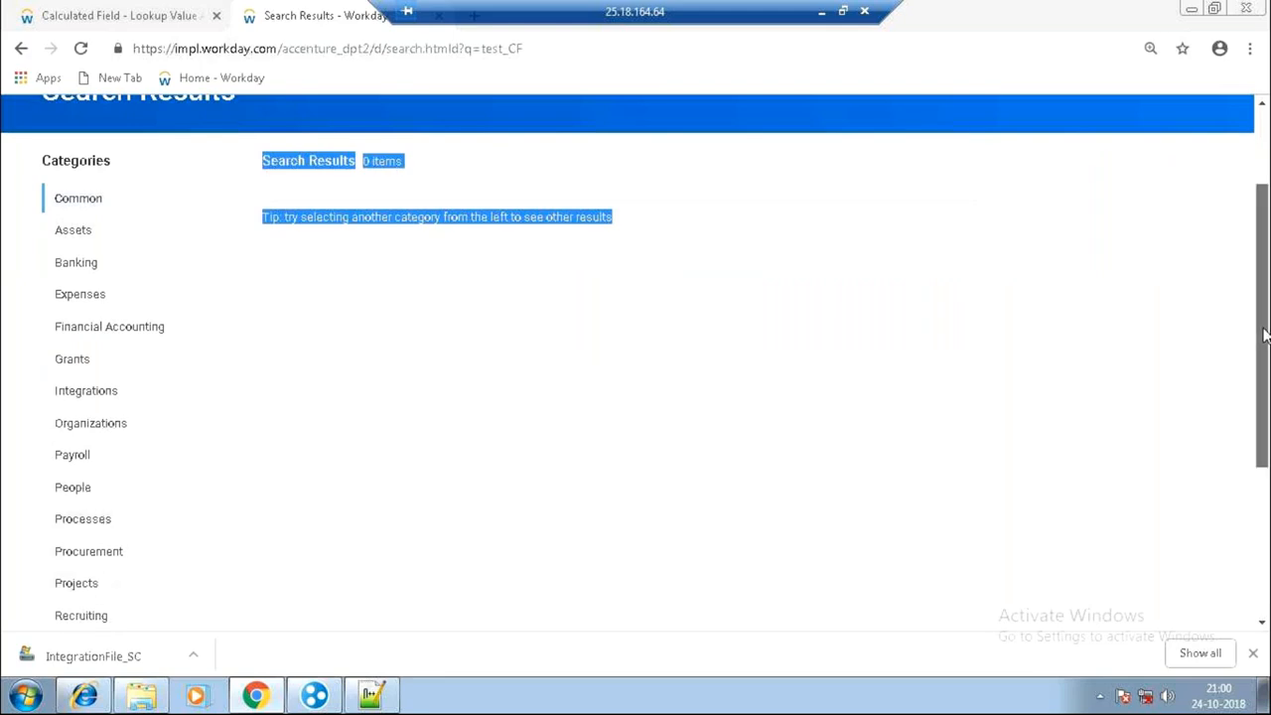
{"action": "left_click_drag", "start_coordinate": [1266, 336], "coordinate": [1265, 376]}
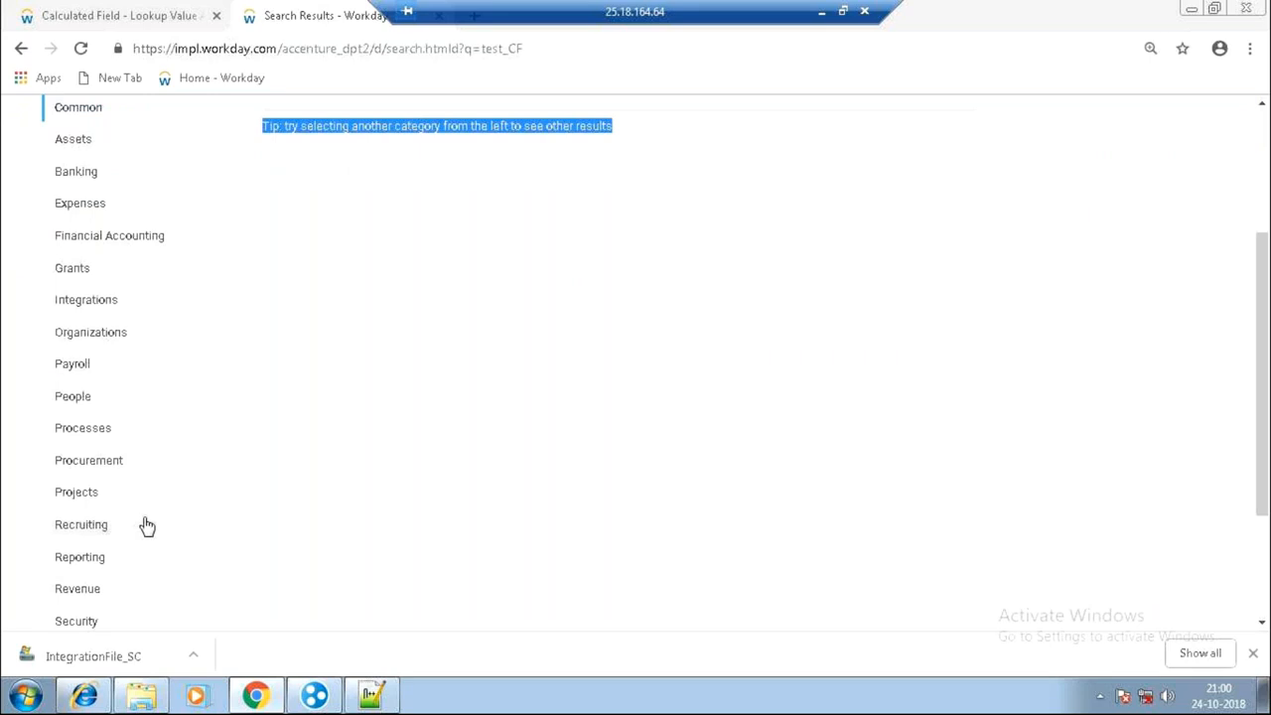
{"action": "left_click", "coordinate": [84, 560]}
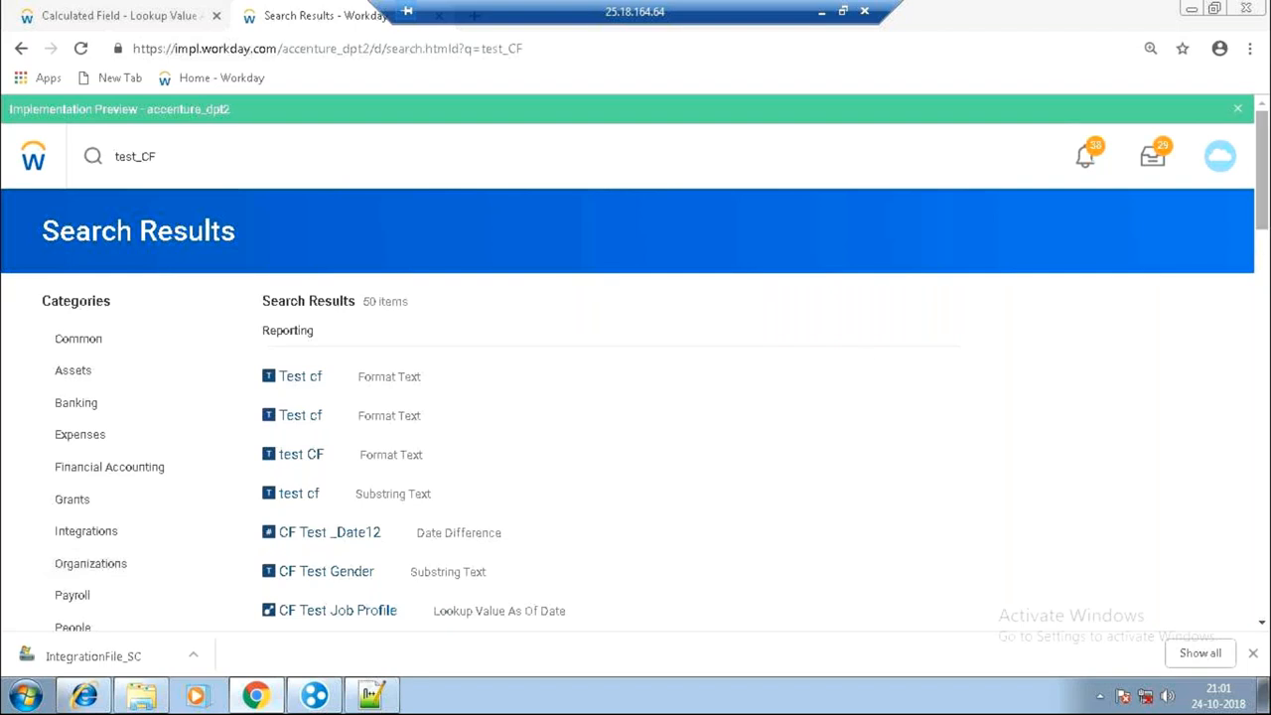
Scroll the Reporting results down to the Test_CF_FirstNameChange entry.
{"action": "left_click_drag", "start_coordinate": [1264, 228], "coordinate": [1226, 500]}
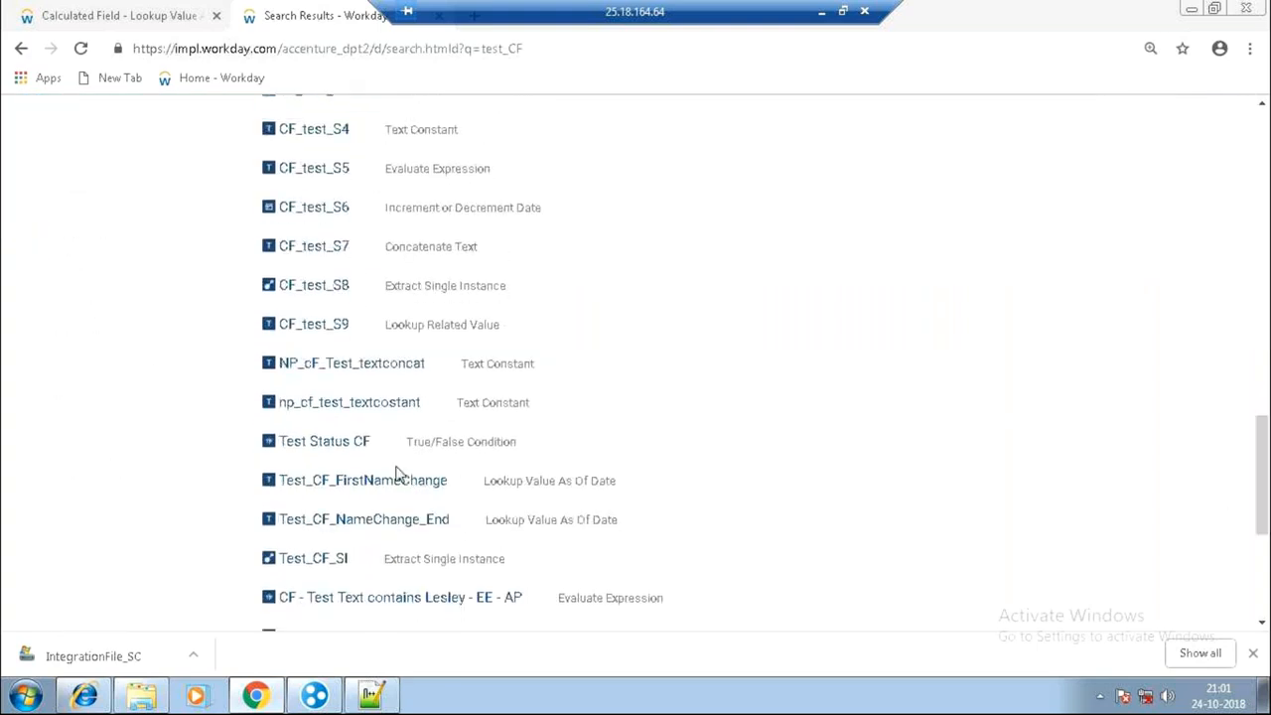
{"action": "mouse_move", "coordinate": [392, 481]}
Open Test_CF_FirstNameChange's definition, then minimize the remote session window.
{"action": "left_click", "coordinate": [388, 483]}
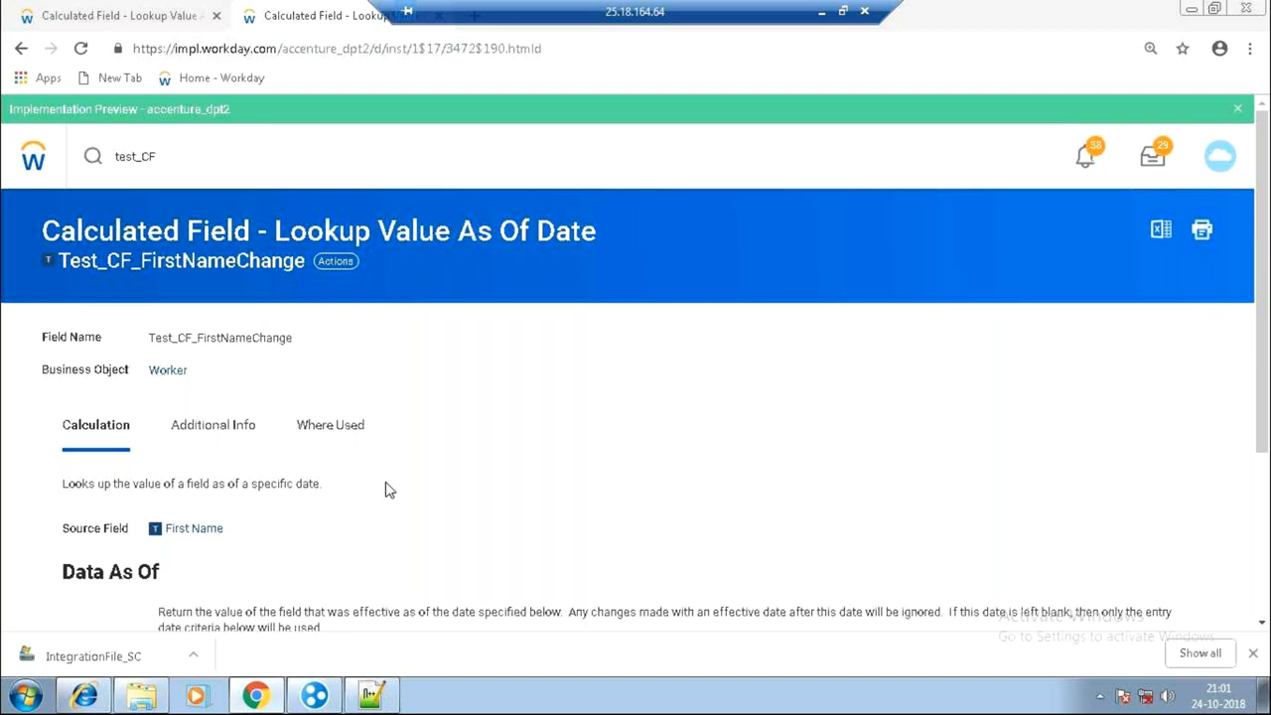
{"action": "left_click", "coordinate": [823, 12]}
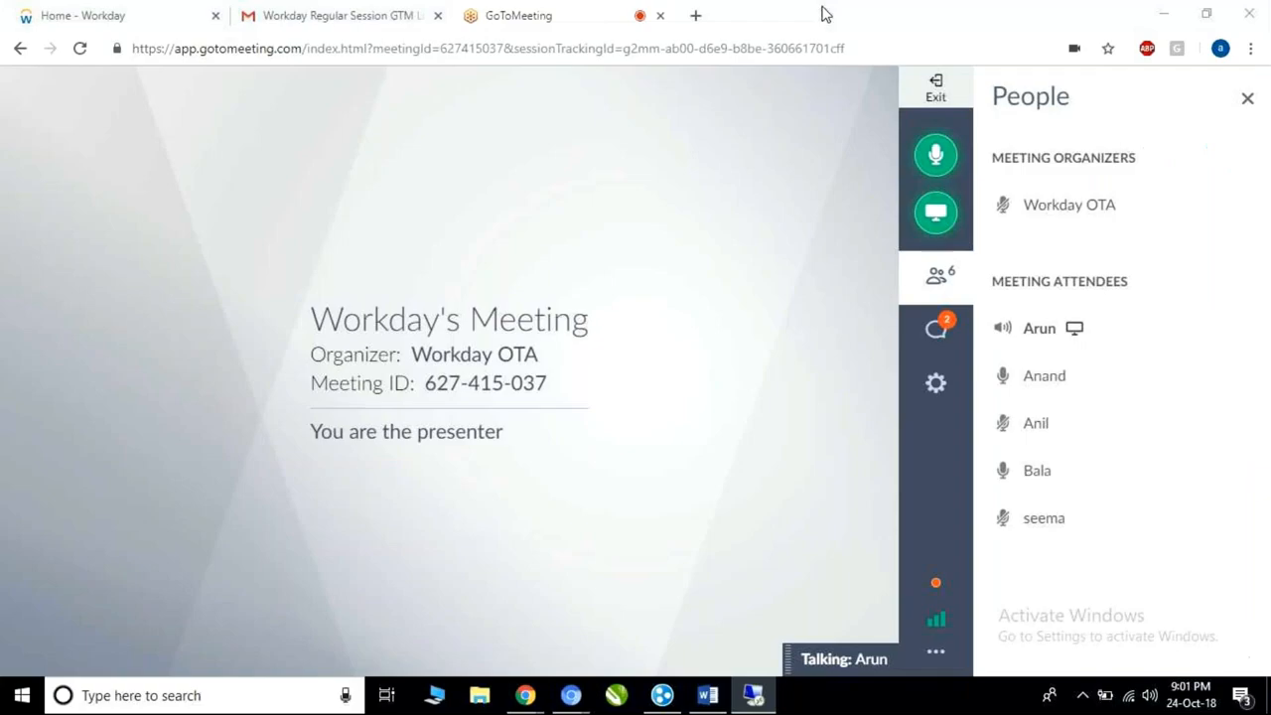
Launch Notepad and type the lines 'Name - Prompt Date 1' and 'Name - Prompt Date 2'.
{"action": "left_click", "coordinate": [217, 696]}
{"action": "type", "text": "notepad"}
{"action": "key", "text": "Return"}
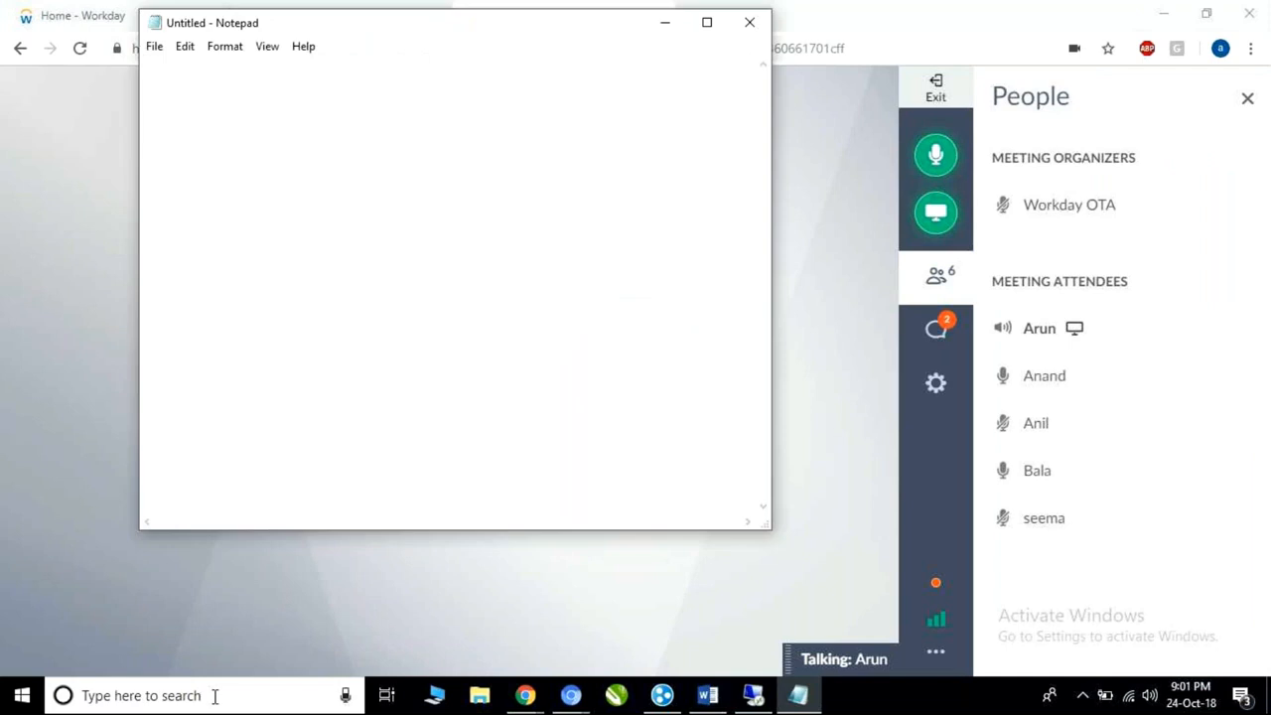
{"action": "type", "text": "Name - Prompt Date 1"}
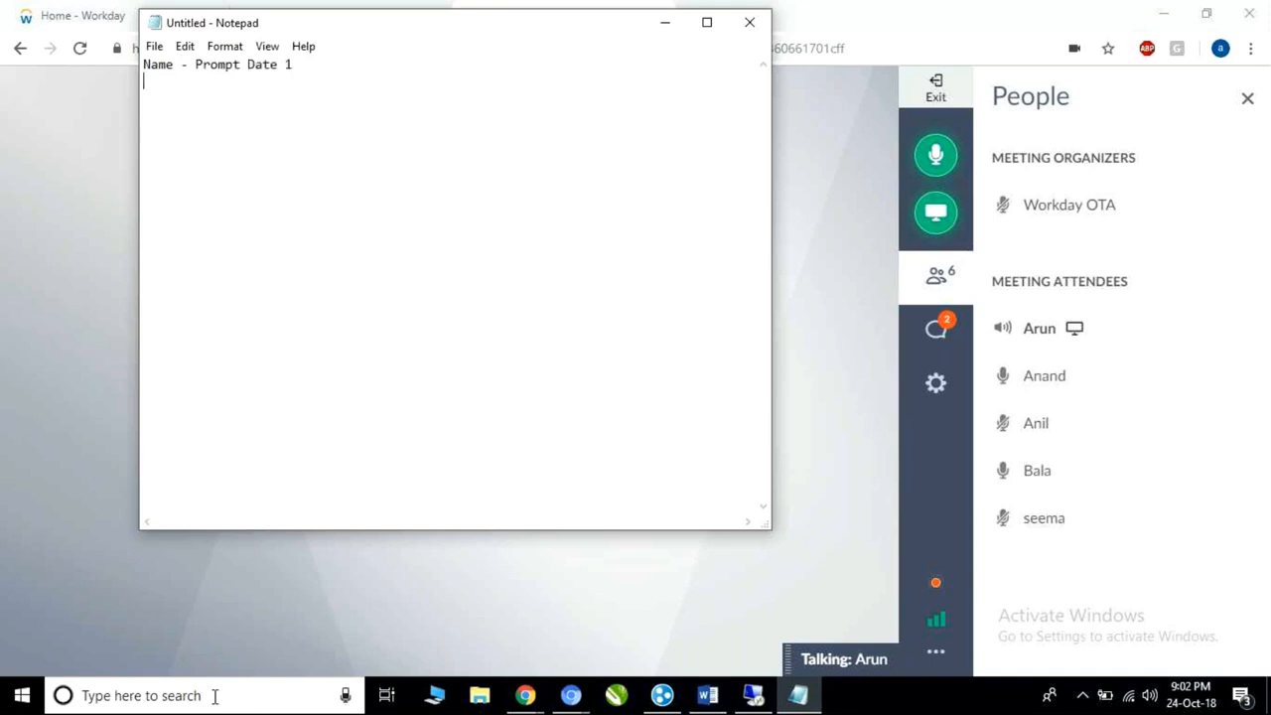
{"action": "key", "text": "Return"}
{"action": "type", "text": "Name - Pro"}
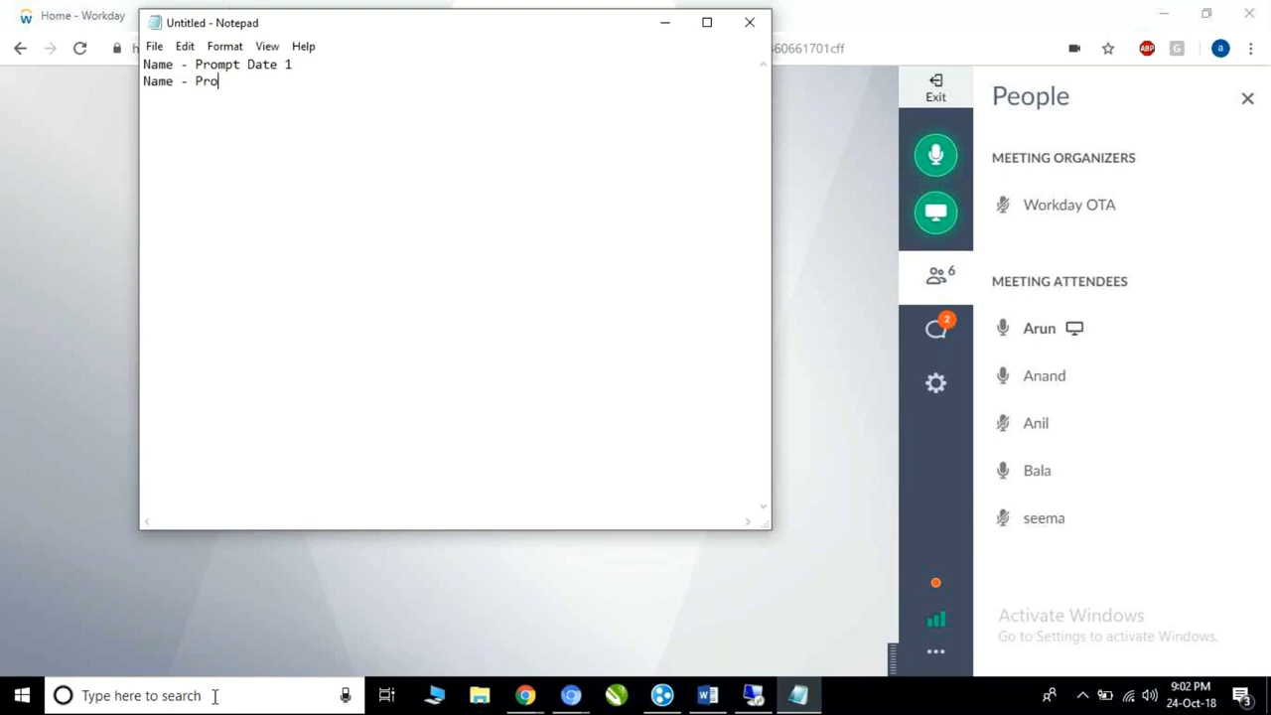
{"action": "type", "text": "mpt Date 2"}
{"action": "key", "text": "Return"}
{"action": "key", "text": "Return"}
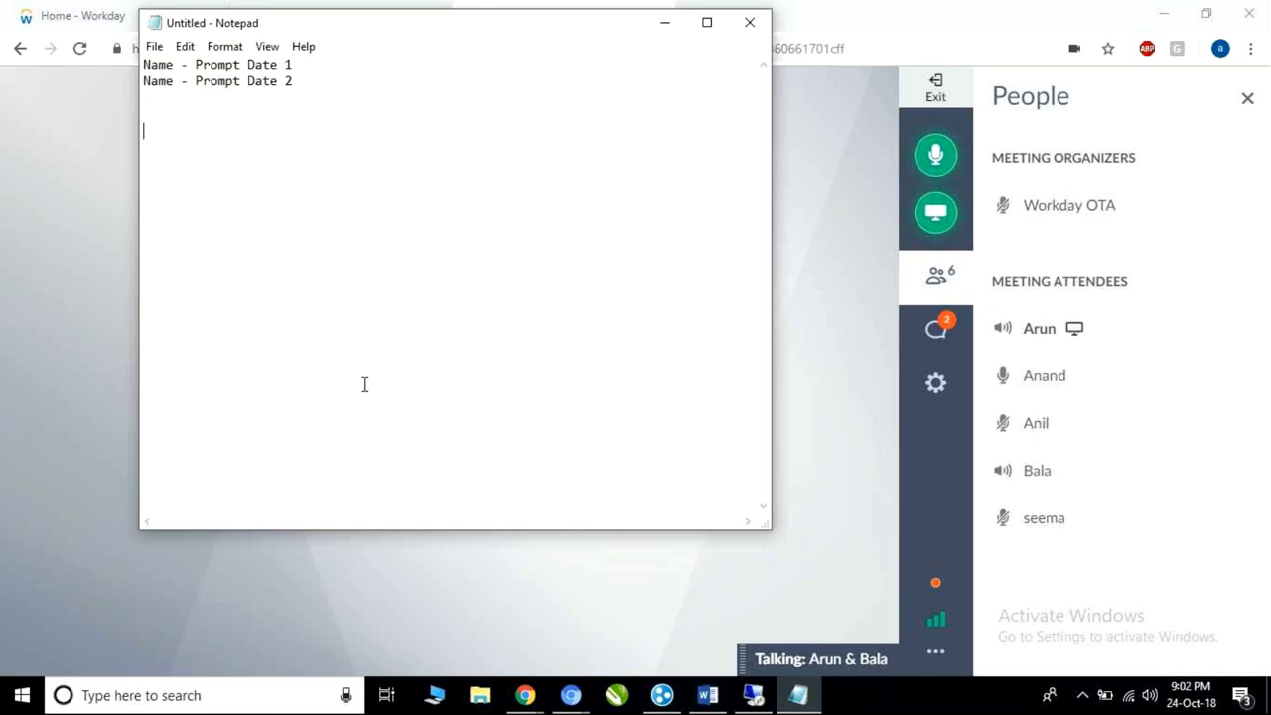
Append the dates 01/10/2018 and 01/11/2018 to the two prompt-date lines.
{"action": "left_click", "coordinate": [329, 68]}
{"action": "type", "text": "-"}
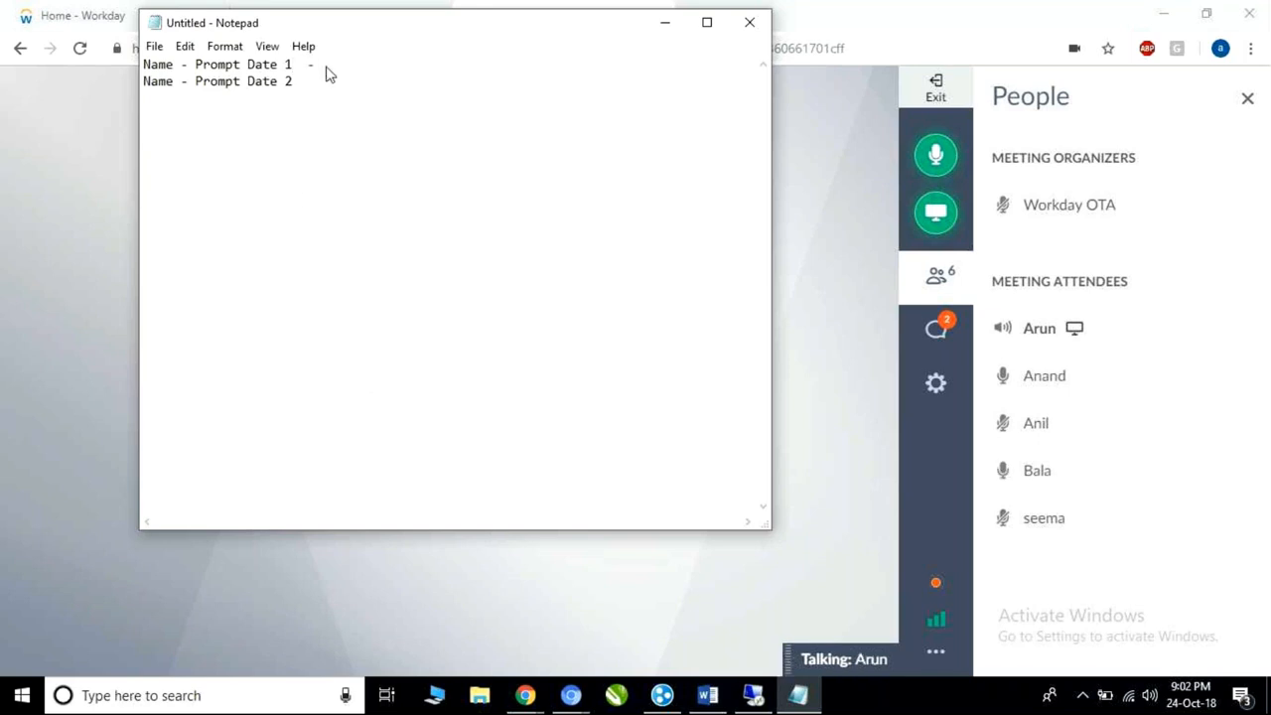
{"action": "type", "text": " 01/10/2018"}
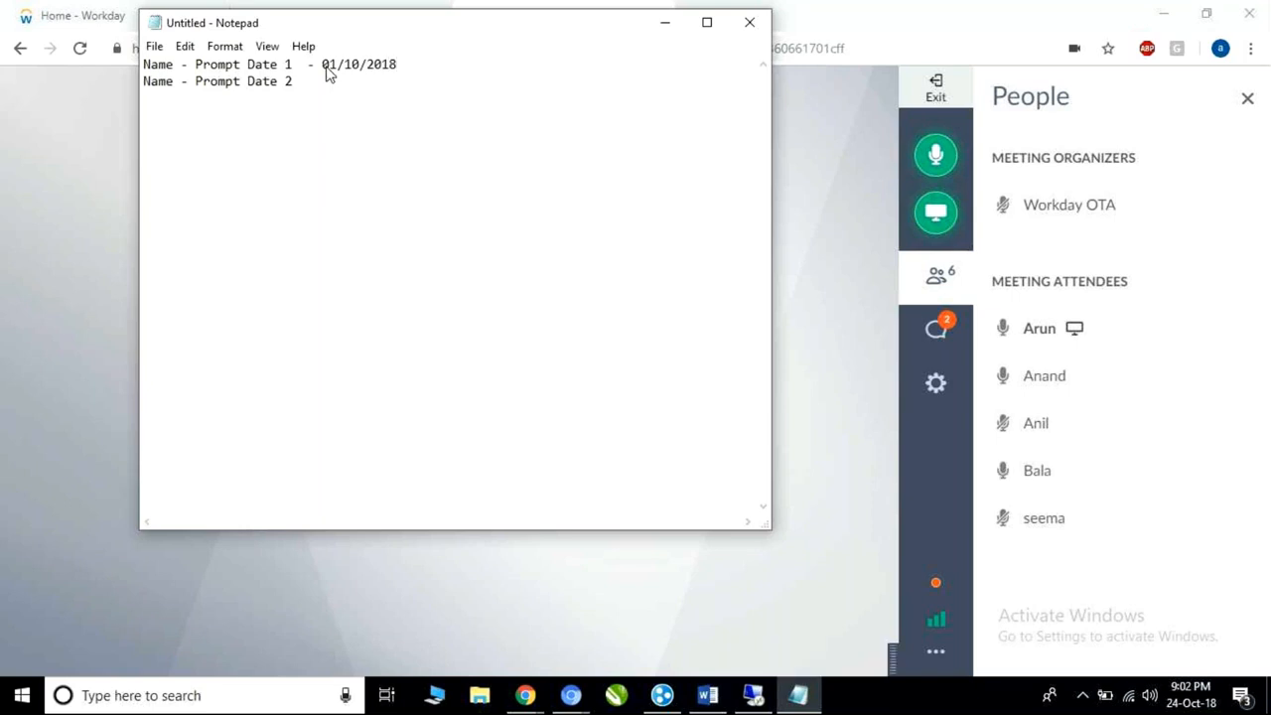
{"action": "left_click", "coordinate": [320, 84]}
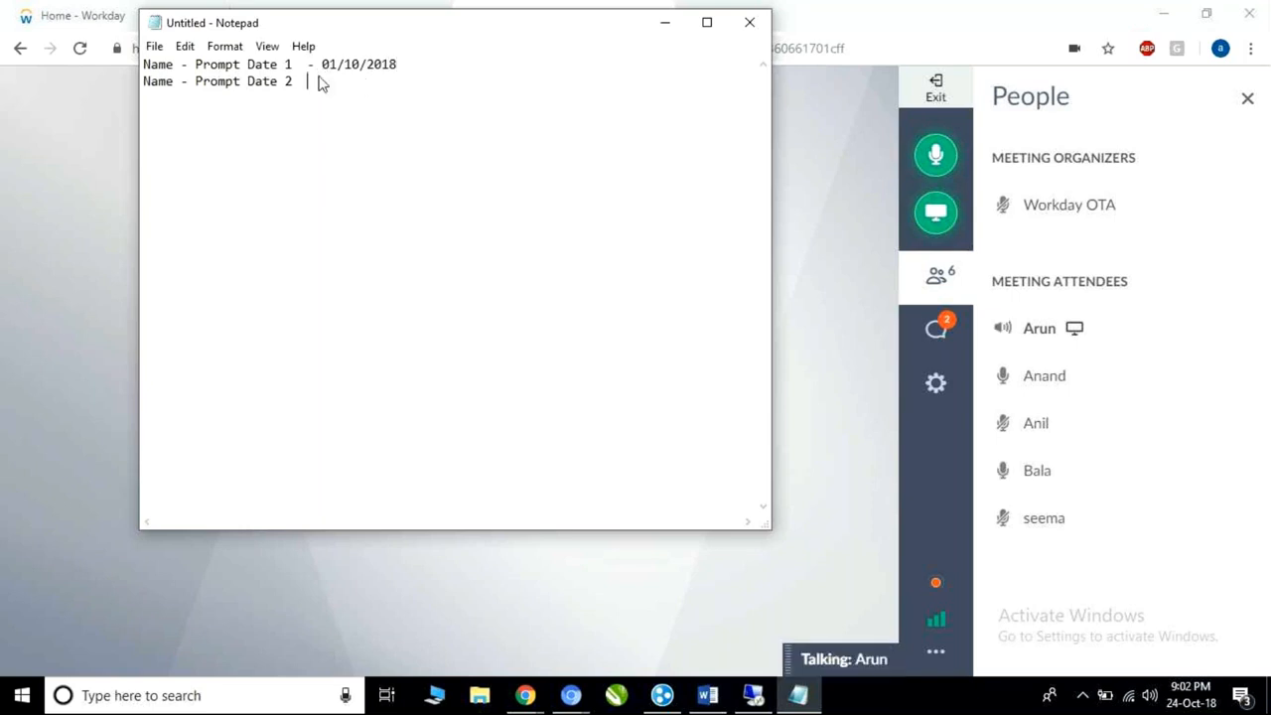
{"action": "type", "text": "-"}
{"action": "type", "text": " 01/01/2018"}
{"action": "key", "text": "Left"}
{"action": "key", "text": "Left"}
{"action": "key", "text": "Left"}
{"action": "key", "text": "Left"}
{"action": "key", "text": "Left"}
{"action": "type", "text": "1"}
{"action": "key", "text": "BackSpace"}
{"action": "left_click", "coordinate": [404, 83]}
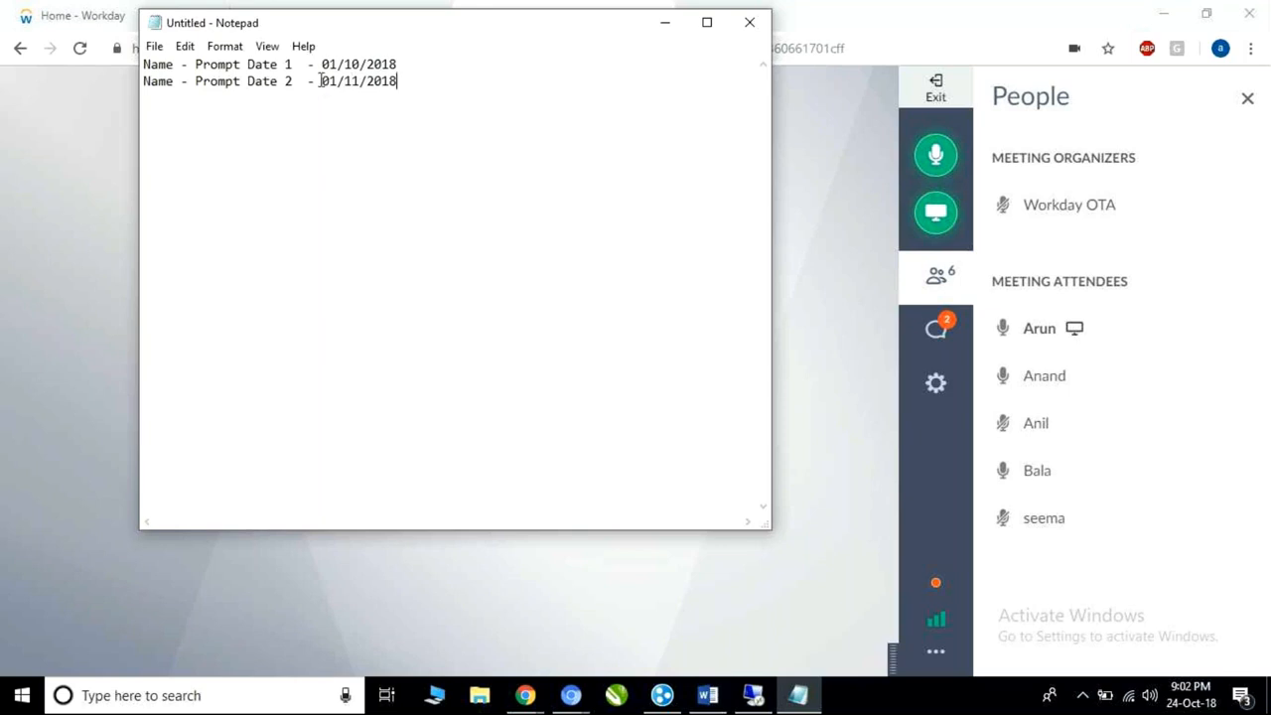
Highlight both dates to point them out and move to the empty fourth line.
{"action": "left_click_drag", "start_coordinate": [321, 65], "coordinate": [411, 66]}
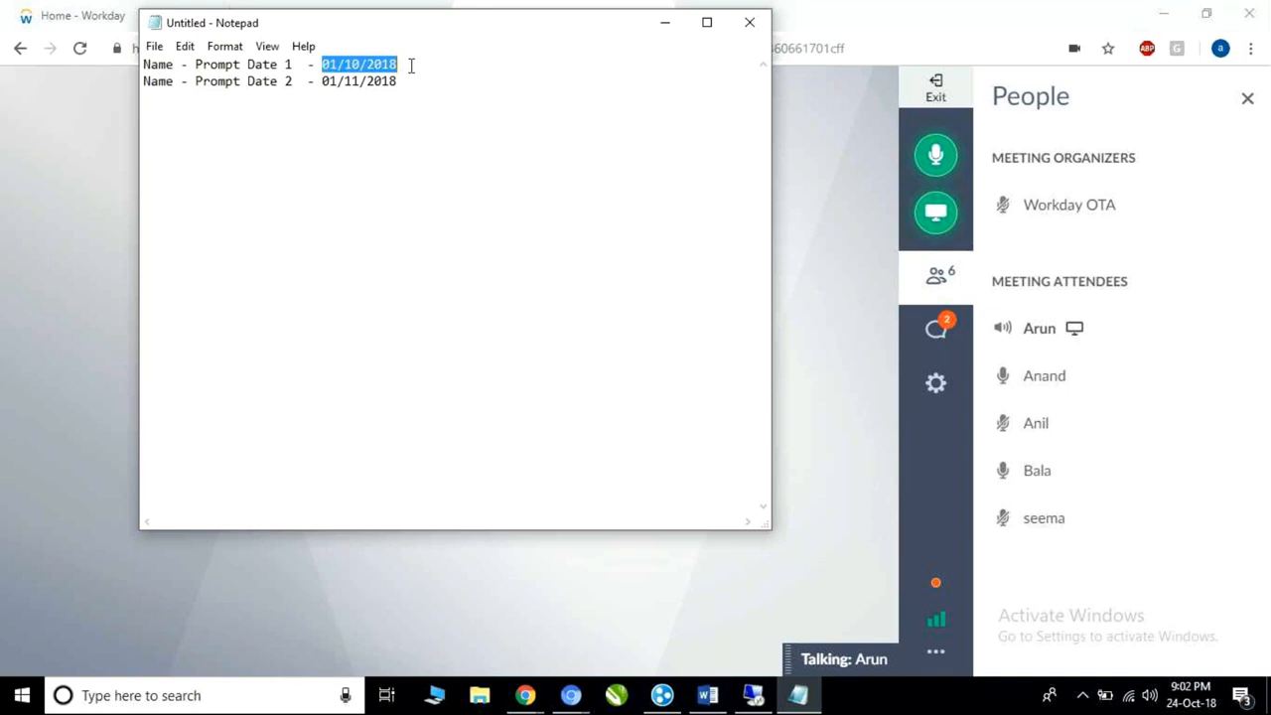
{"action": "left_click_drag", "start_coordinate": [322, 82], "coordinate": [415, 83]}
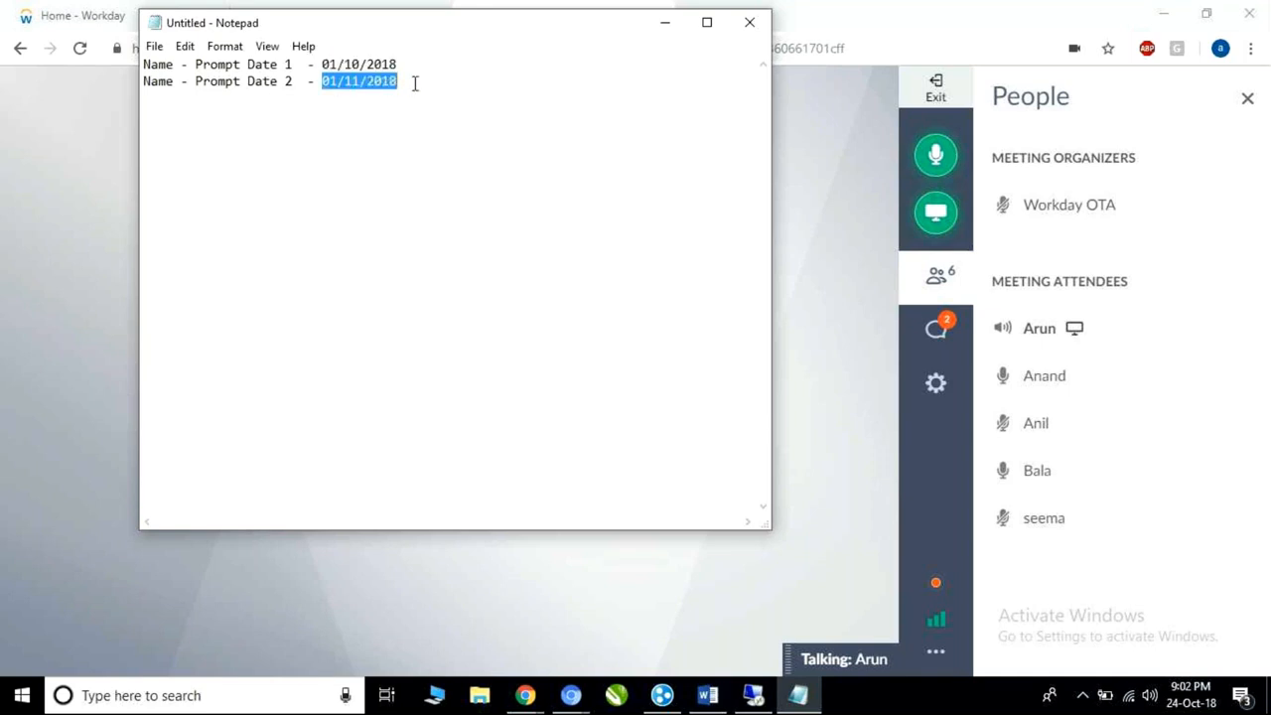
{"action": "left_click", "coordinate": [415, 83]}
{"action": "key", "text": "Return"}
{"action": "key", "text": "Return"}
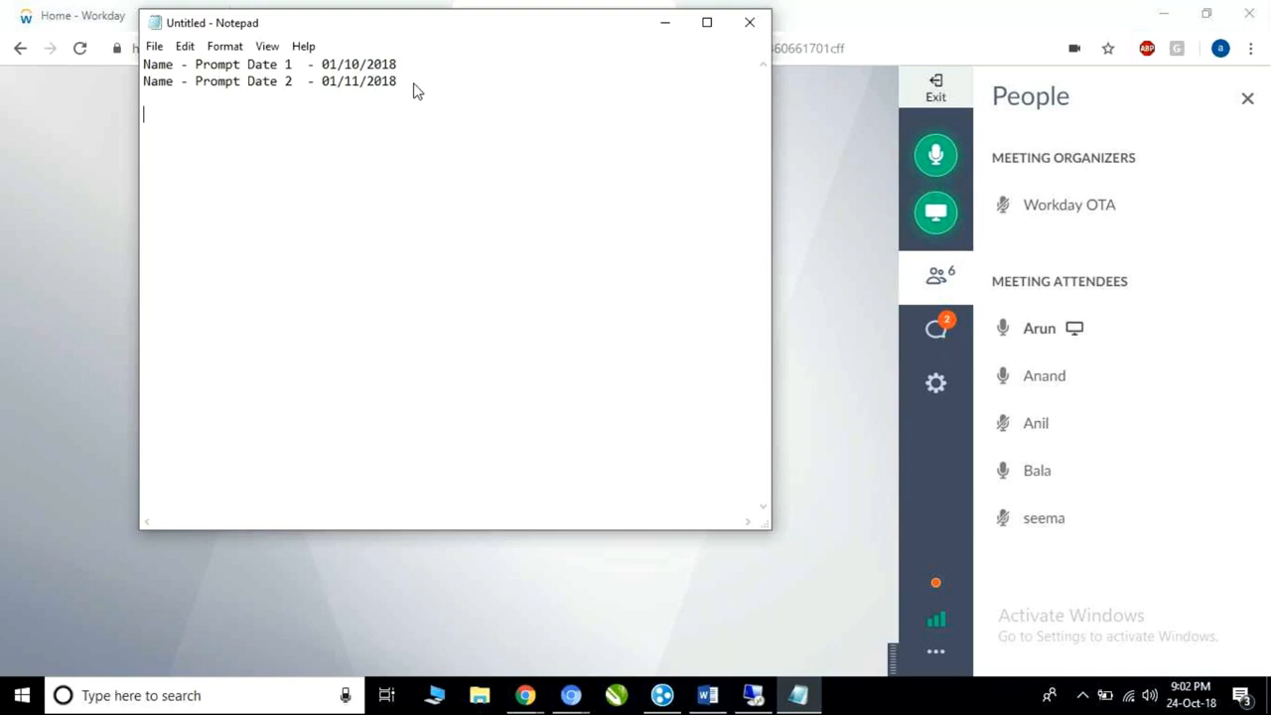
Type 'Name' on the fourth line, then highlight the second date and both Prompt Date labels.
{"action": "type", "text": "Name"}
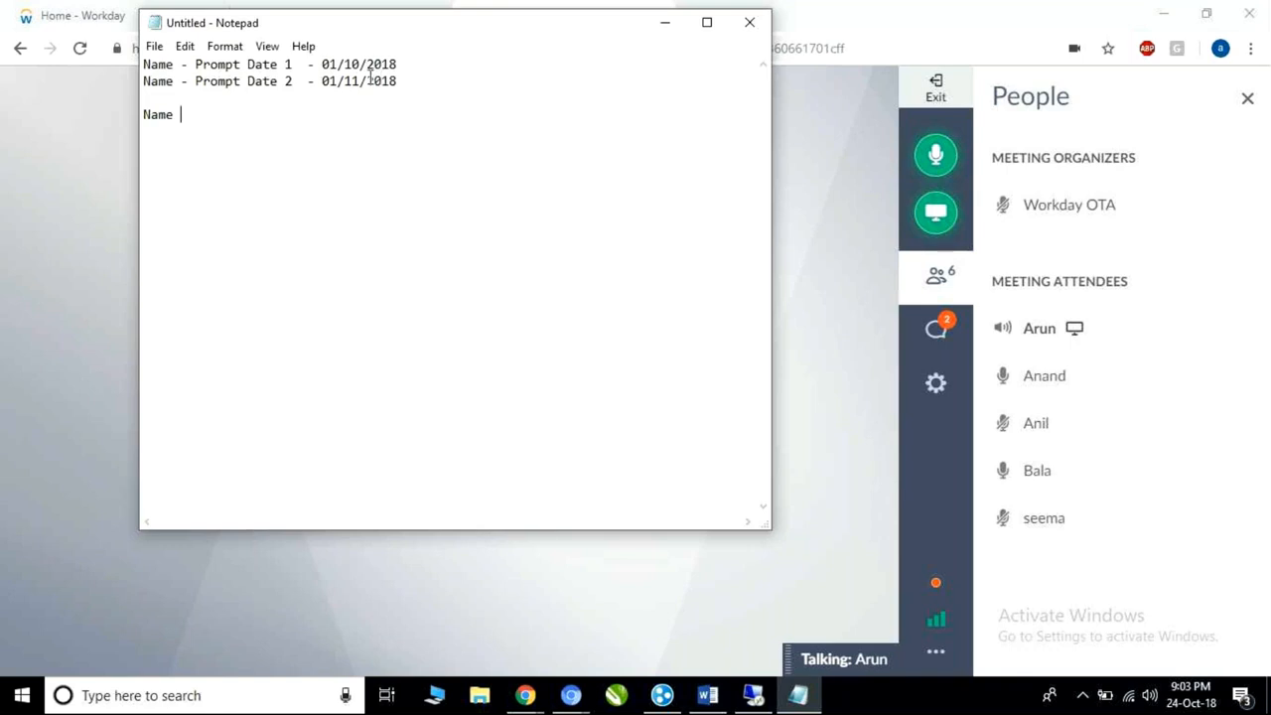
{"action": "left_click_drag", "start_coordinate": [321, 80], "coordinate": [387, 82]}
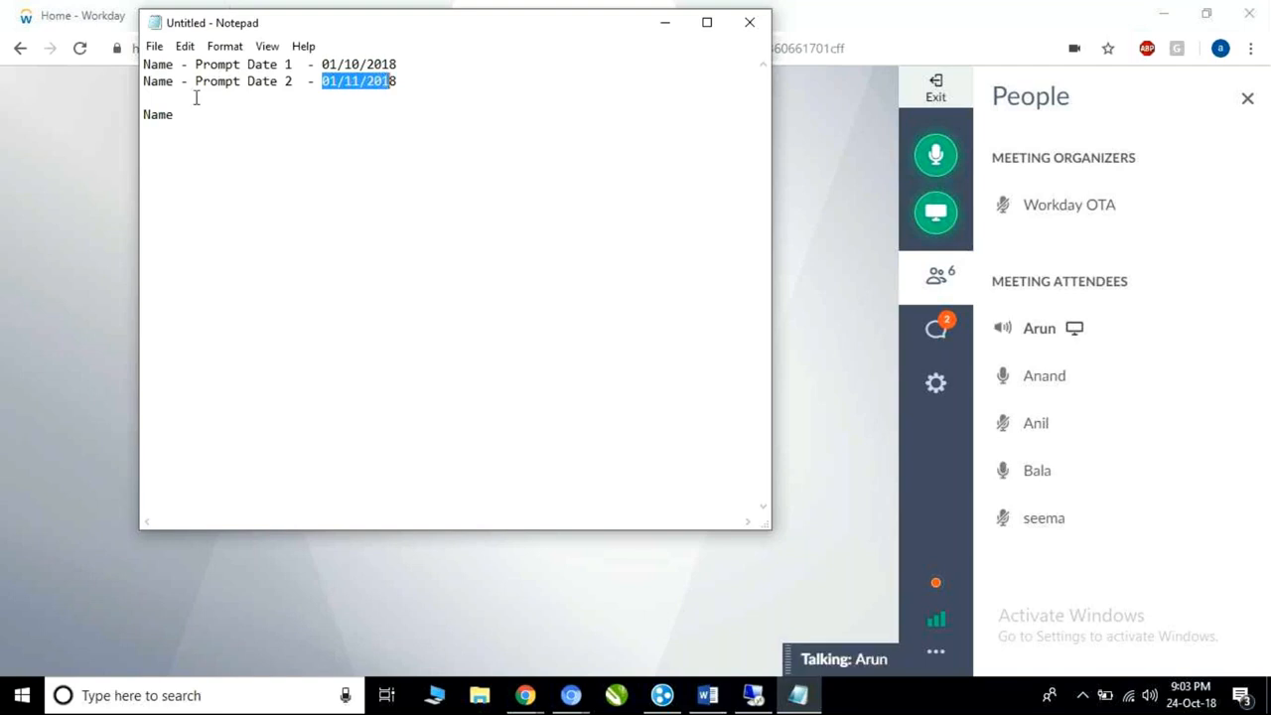
{"action": "left_click_drag", "start_coordinate": [294, 65], "coordinate": [117, 66]}
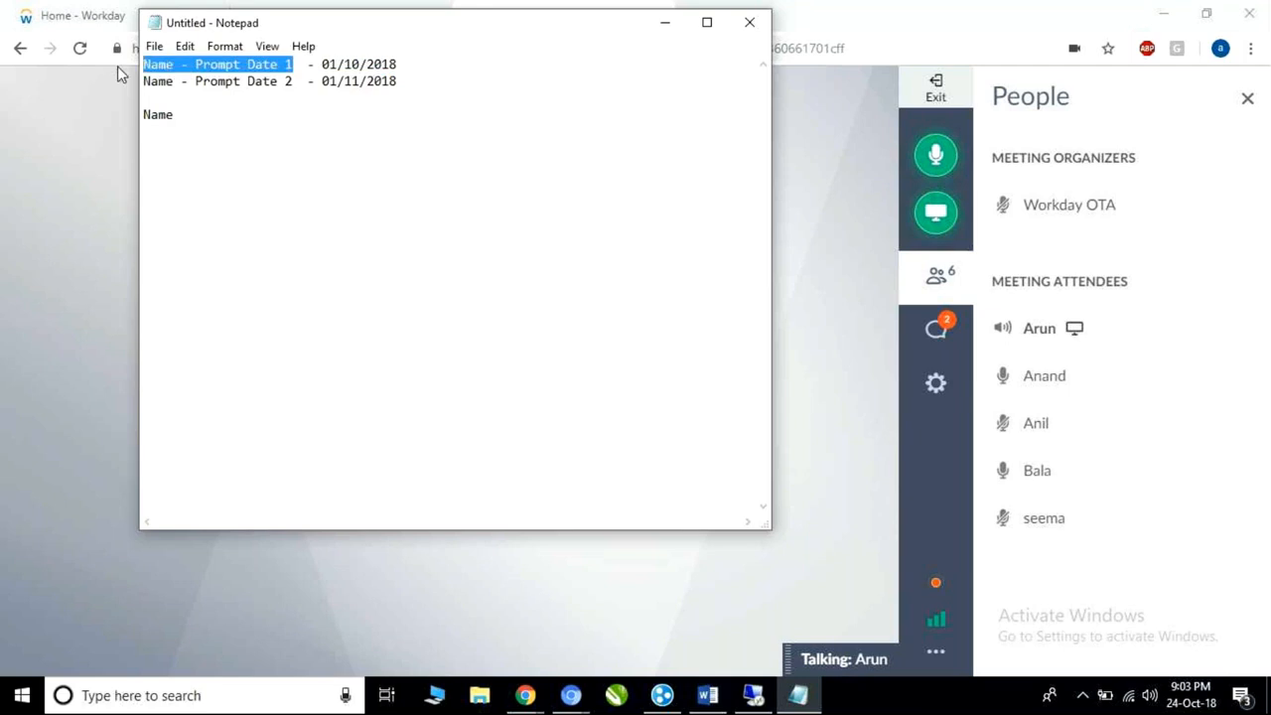
{"action": "left_click_drag", "start_coordinate": [294, 81], "coordinate": [130, 79]}
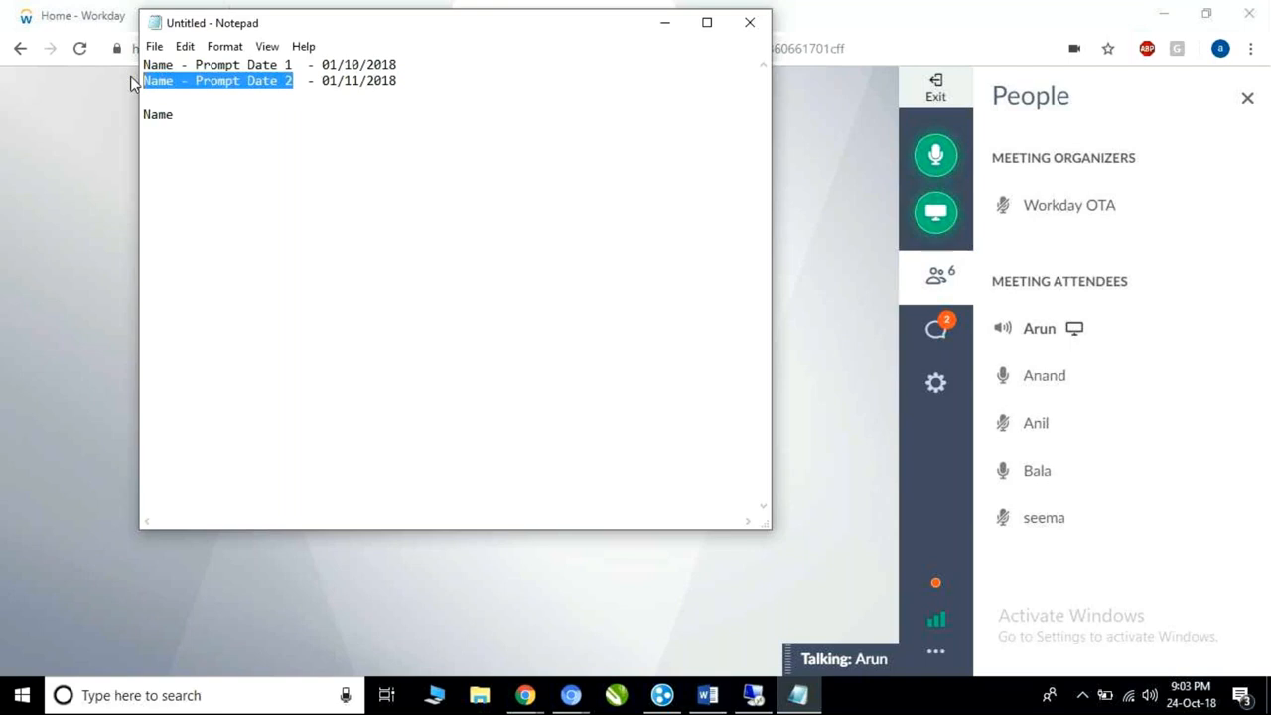
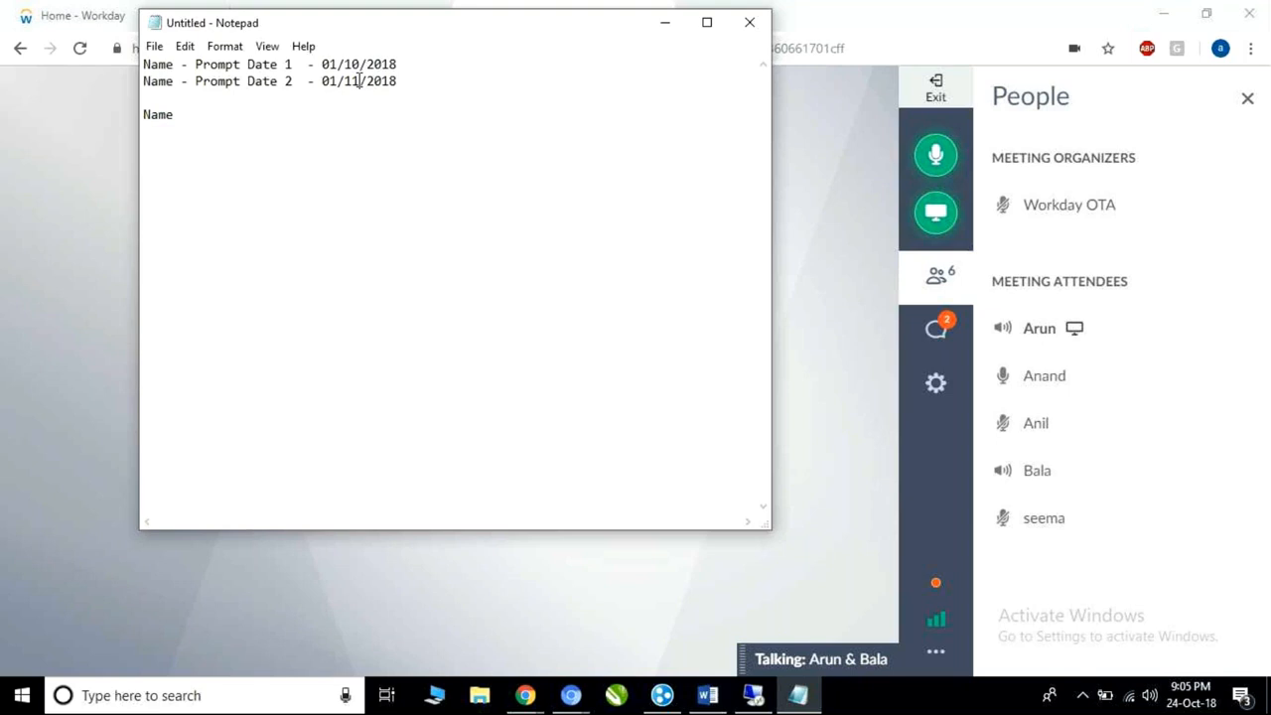
Add a 'WECI' line beneath the Name line in the notes.
{"action": "left_click", "coordinate": [228, 105]}
{"action": "key", "text": "Down"}
{"action": "key", "text": "Down"}
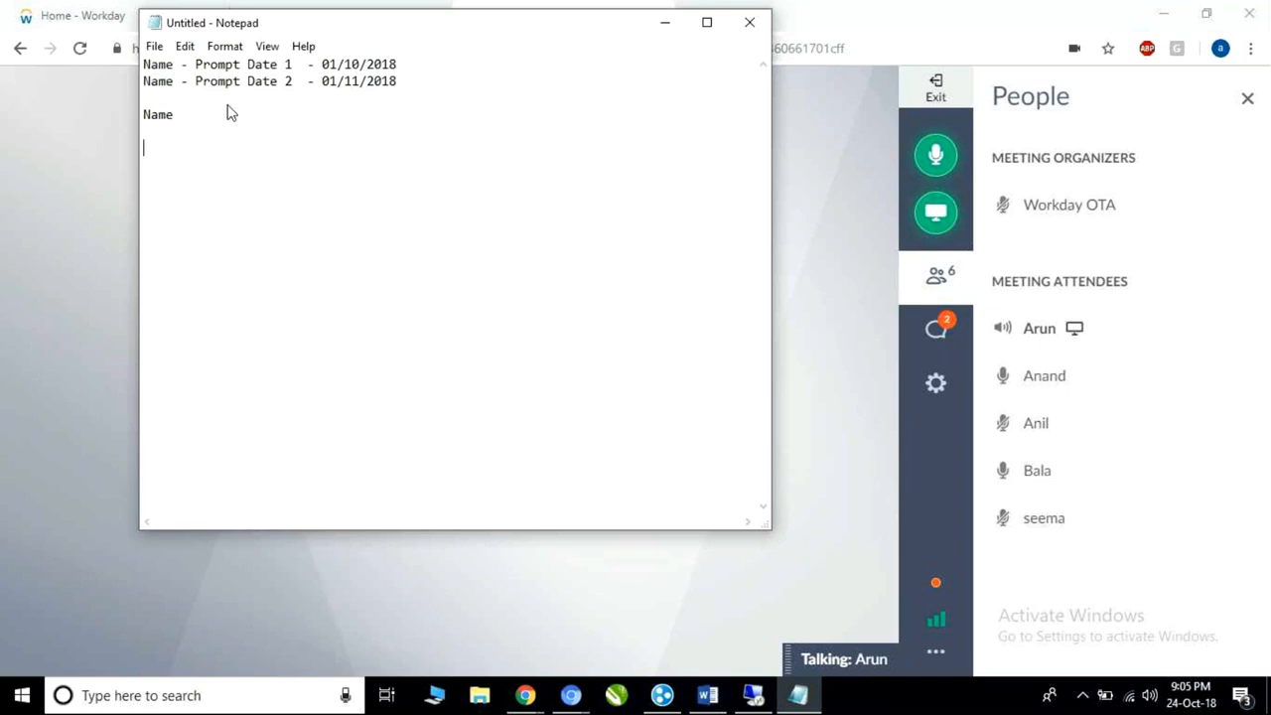
{"action": "type", "text": "WECI"}
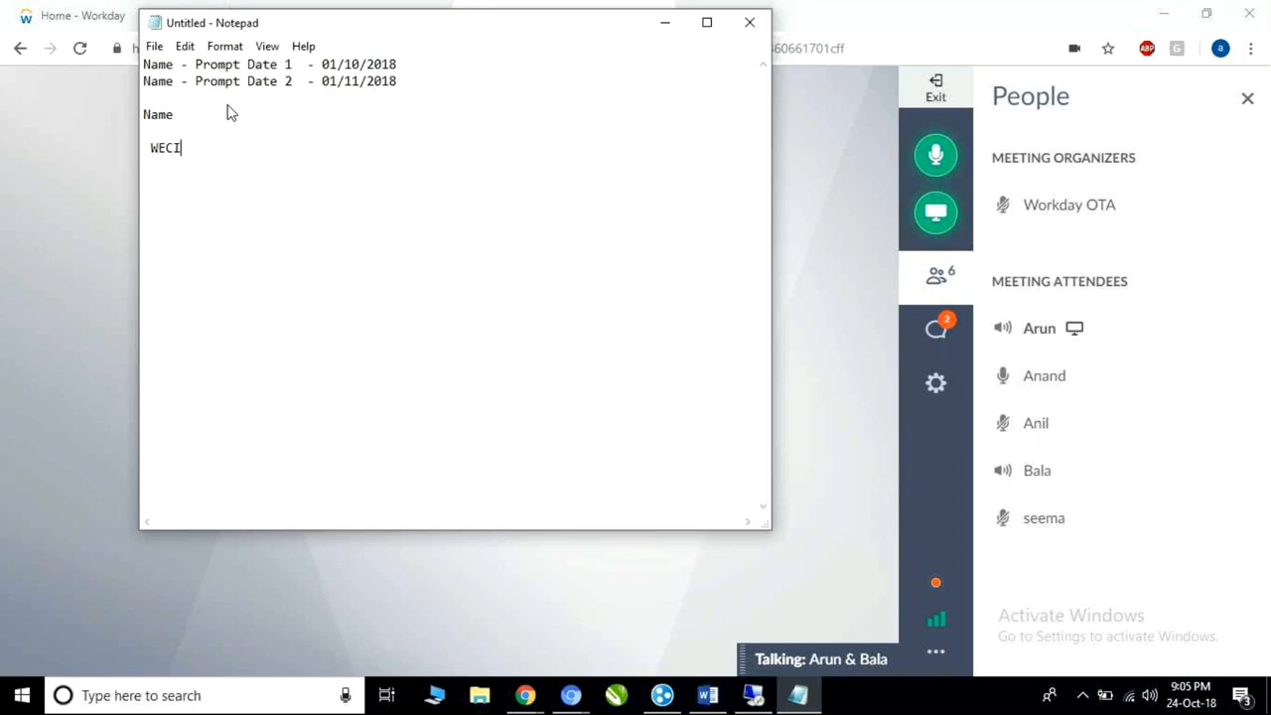
Highlight the WECI entry and then the two prompt dates to point them out.
{"action": "left_click_drag", "start_coordinate": [149, 148], "coordinate": [183, 148]}
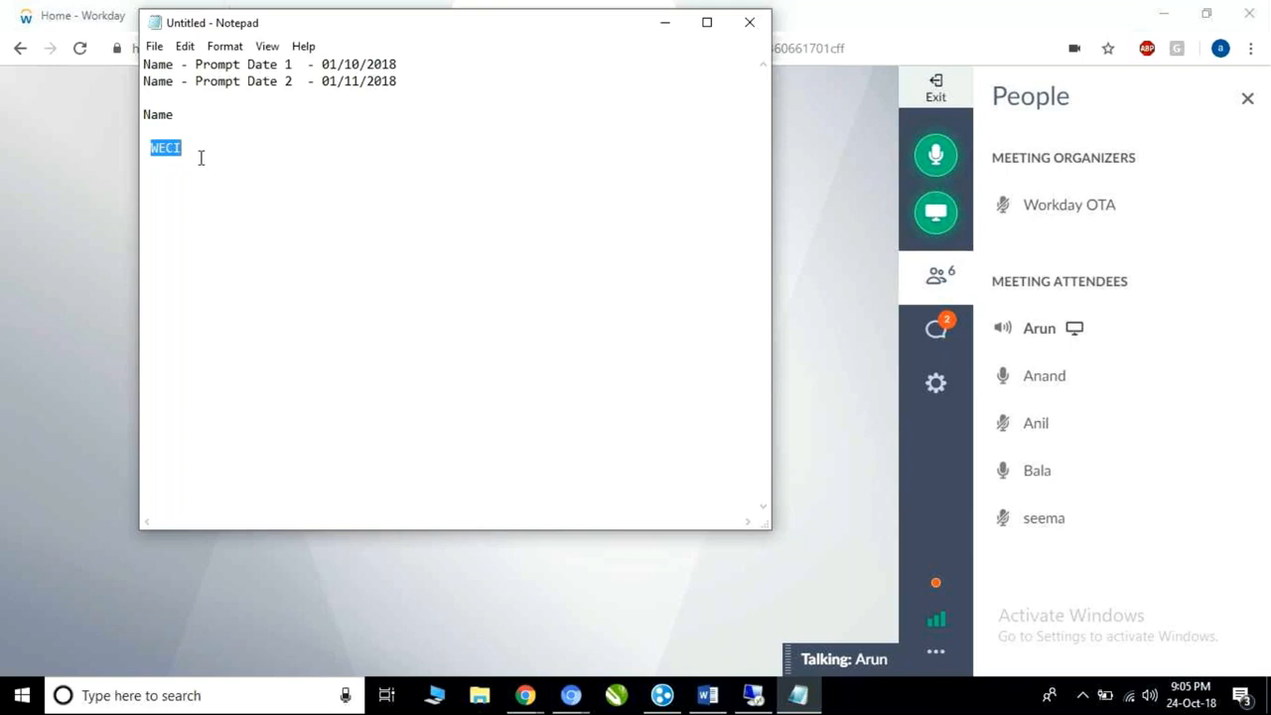
{"action": "left_click", "coordinate": [191, 147]}
{"action": "left_click_drag", "start_coordinate": [397, 81], "coordinate": [324, 64]}
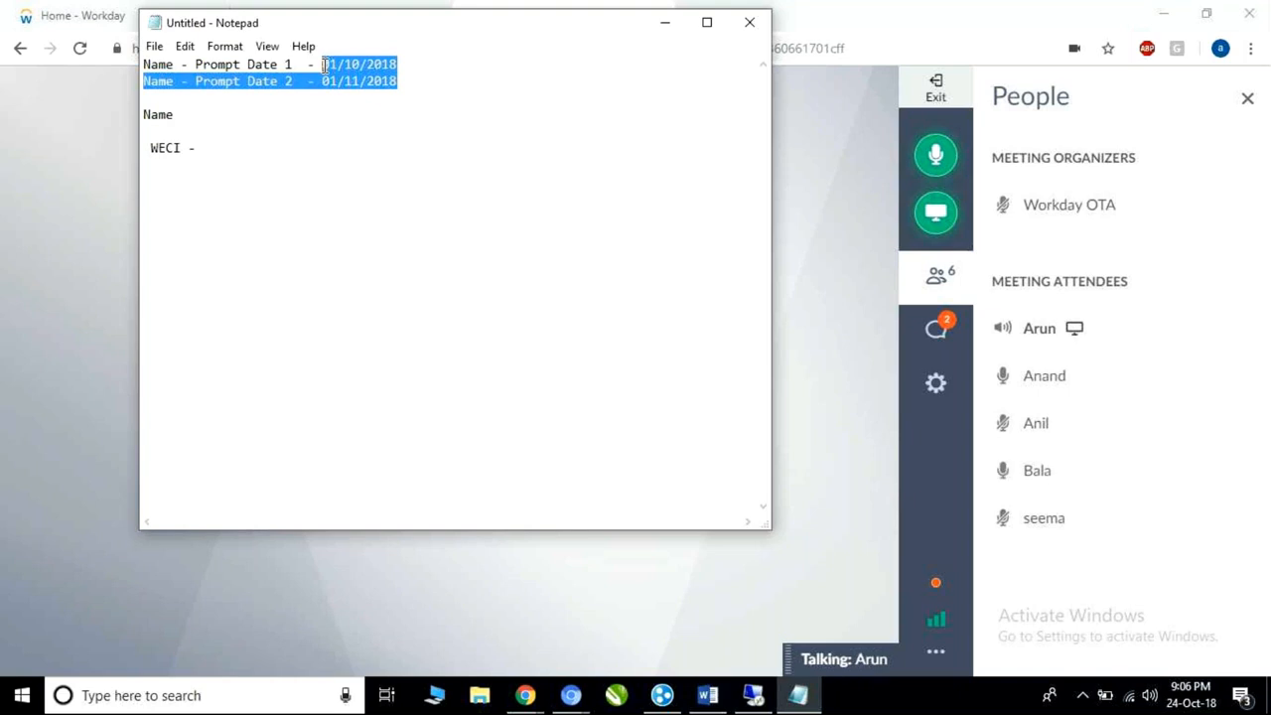
{"action": "left_click", "coordinate": [417, 85]}
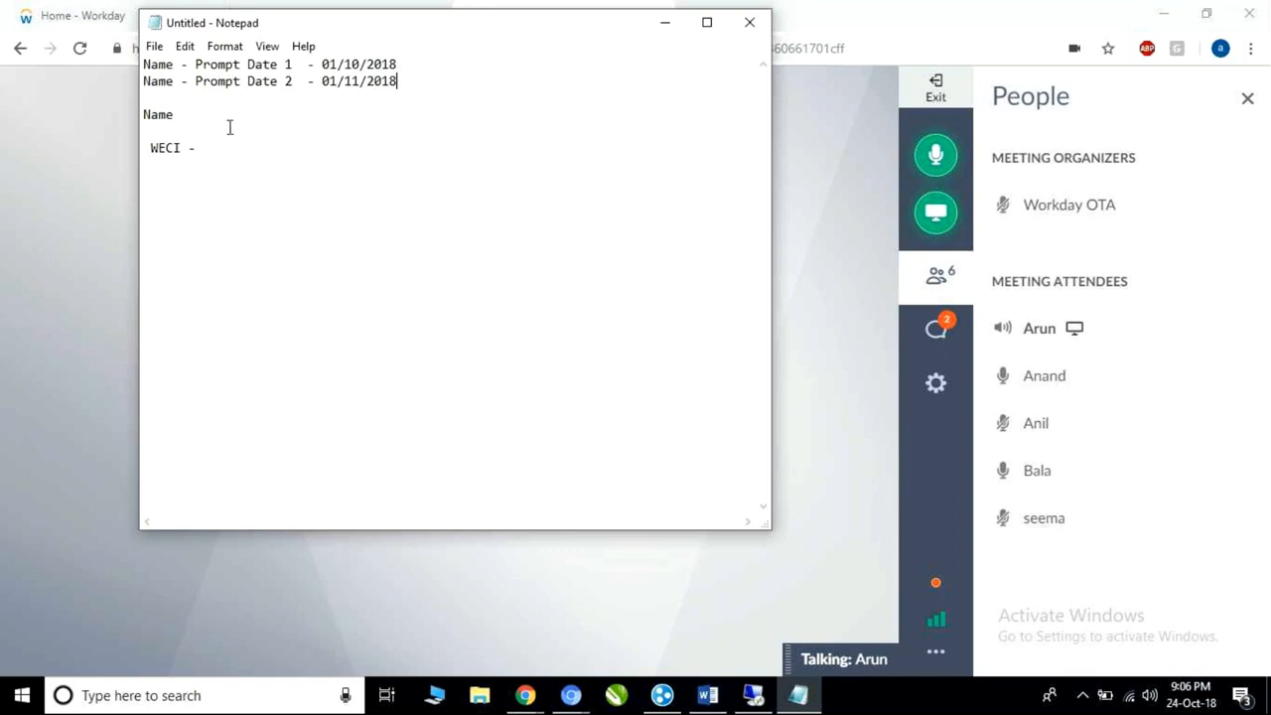
Highlight the WECI line and then both prompt-date lines for emphasis.
{"action": "left_click_drag", "start_coordinate": [145, 147], "coordinate": [197, 147]}
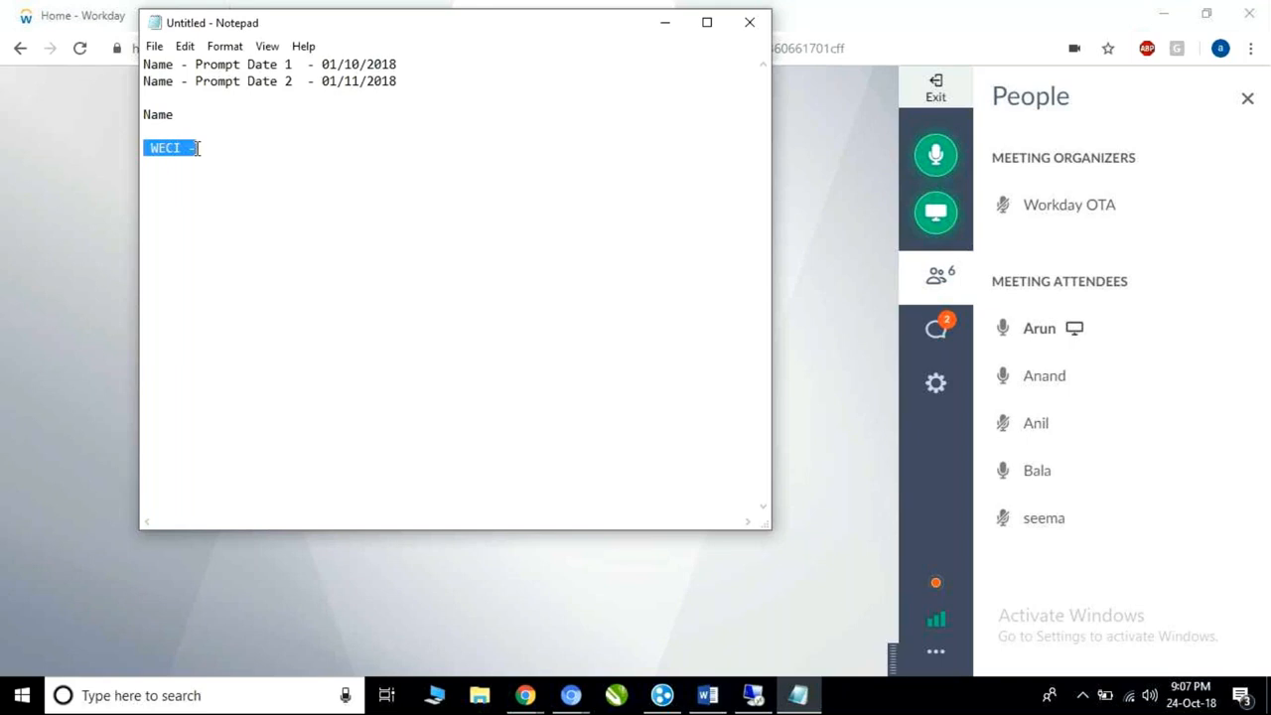
{"action": "left_click", "coordinate": [195, 147]}
{"action": "left_click_drag", "start_coordinate": [196, 147], "coordinate": [137, 148]}
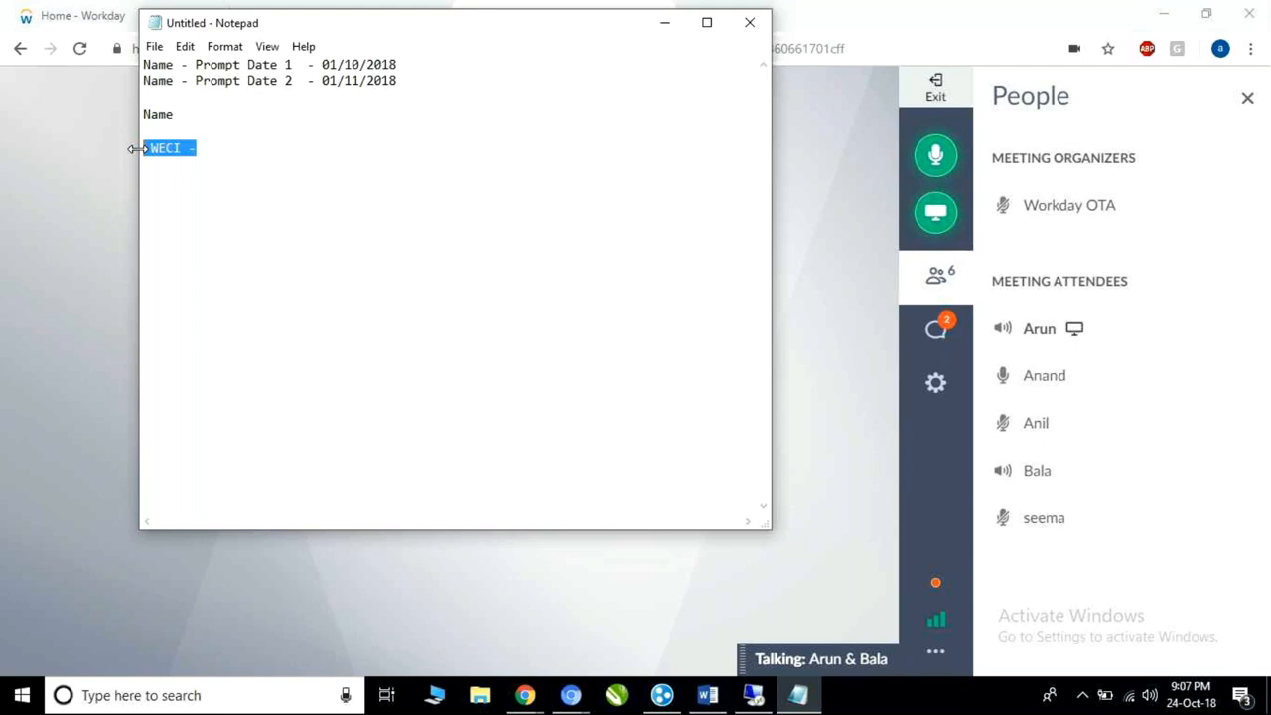
{"action": "left_click_drag", "start_coordinate": [400, 83], "coordinate": [135, 69]}
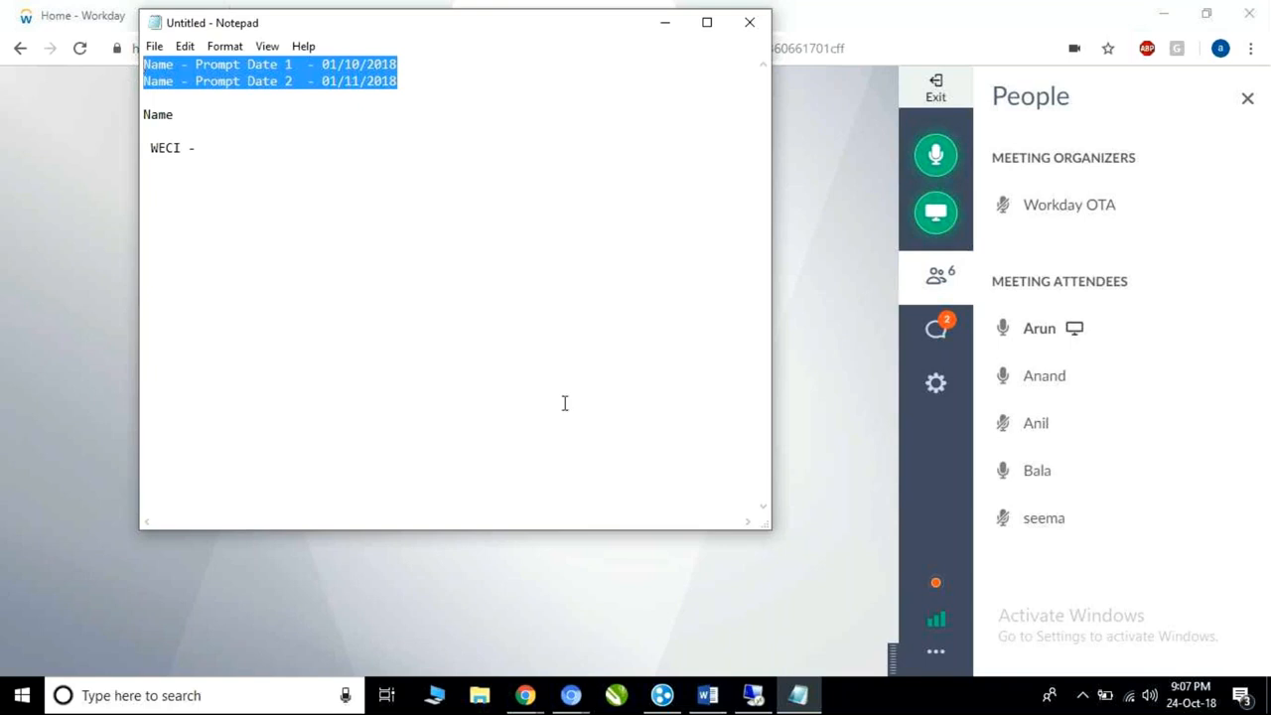
Insert a blank line after the second prompt-date line (01/11/2018).
{"action": "mouse_move", "coordinate": [748, 700]}
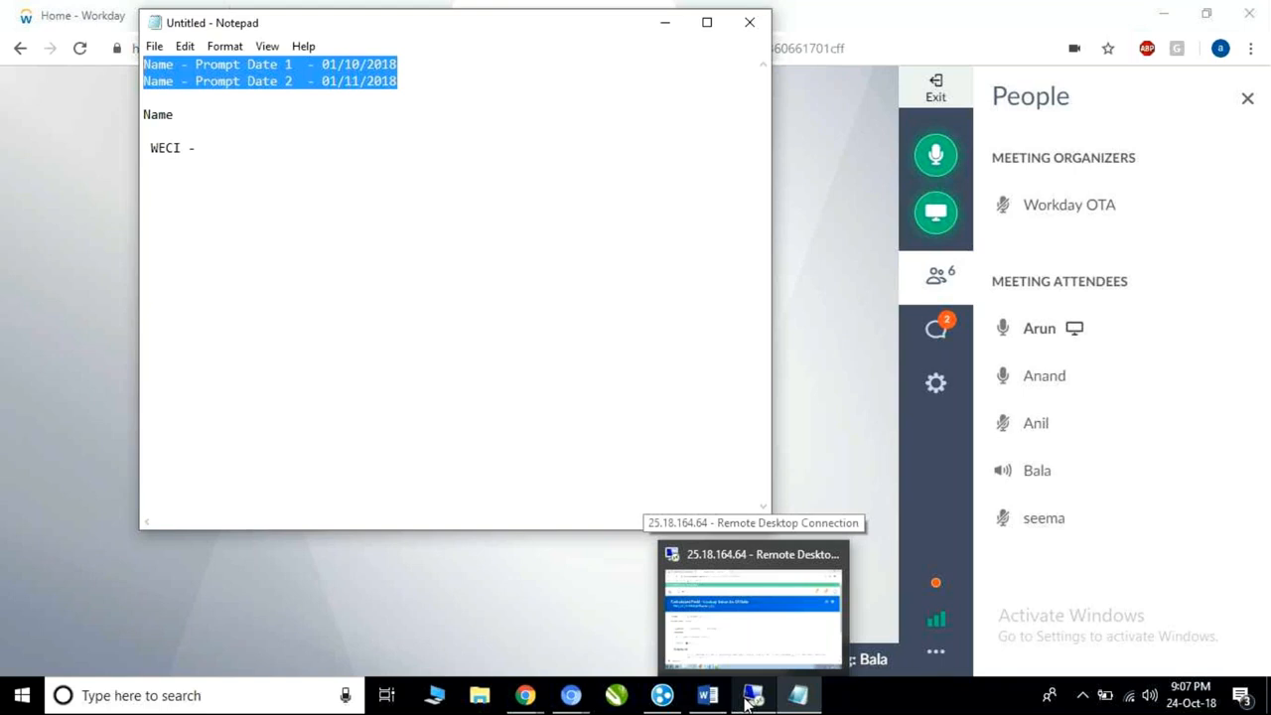
{"action": "left_click", "coordinate": [330, 77]}
{"action": "left_click", "coordinate": [429, 76]}
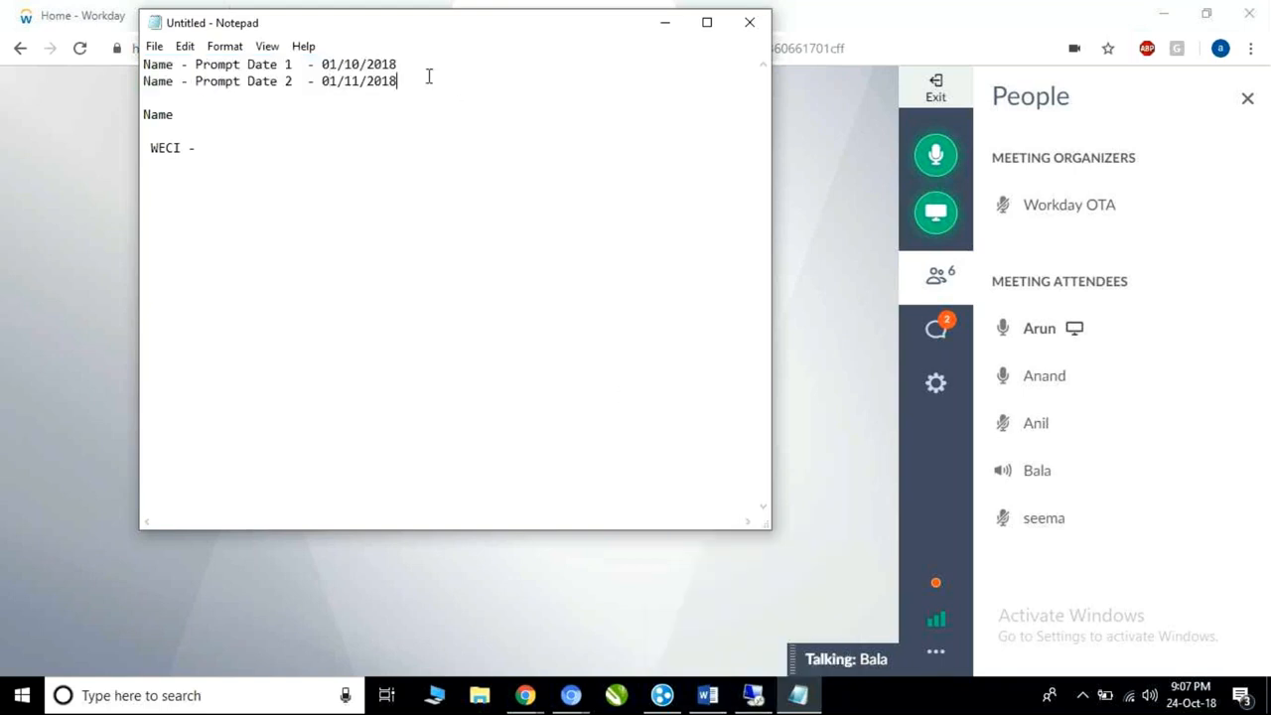
{"action": "key", "text": "Return"}
{"action": "key", "text": "Return"}
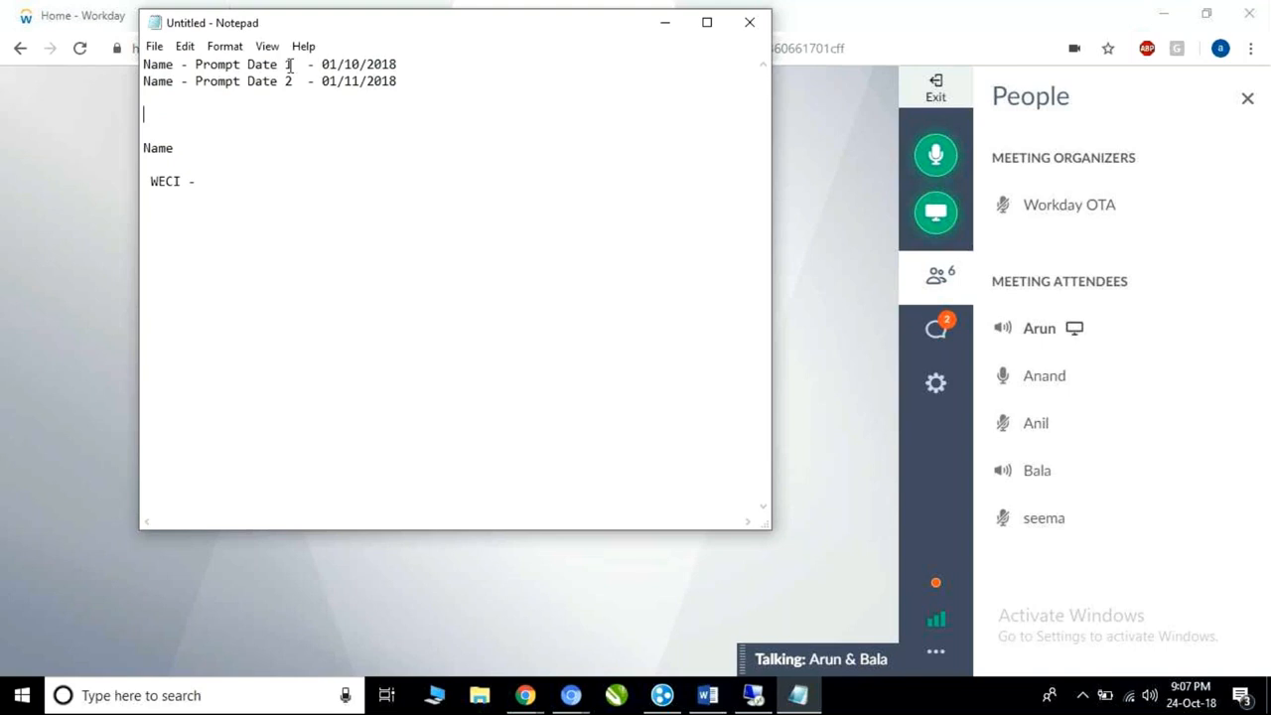
Add 'ESI' and 'LRV' as separate lines below the prompt-date lines.
{"action": "left_click_drag", "start_coordinate": [292, 65], "coordinate": [145, 64]}
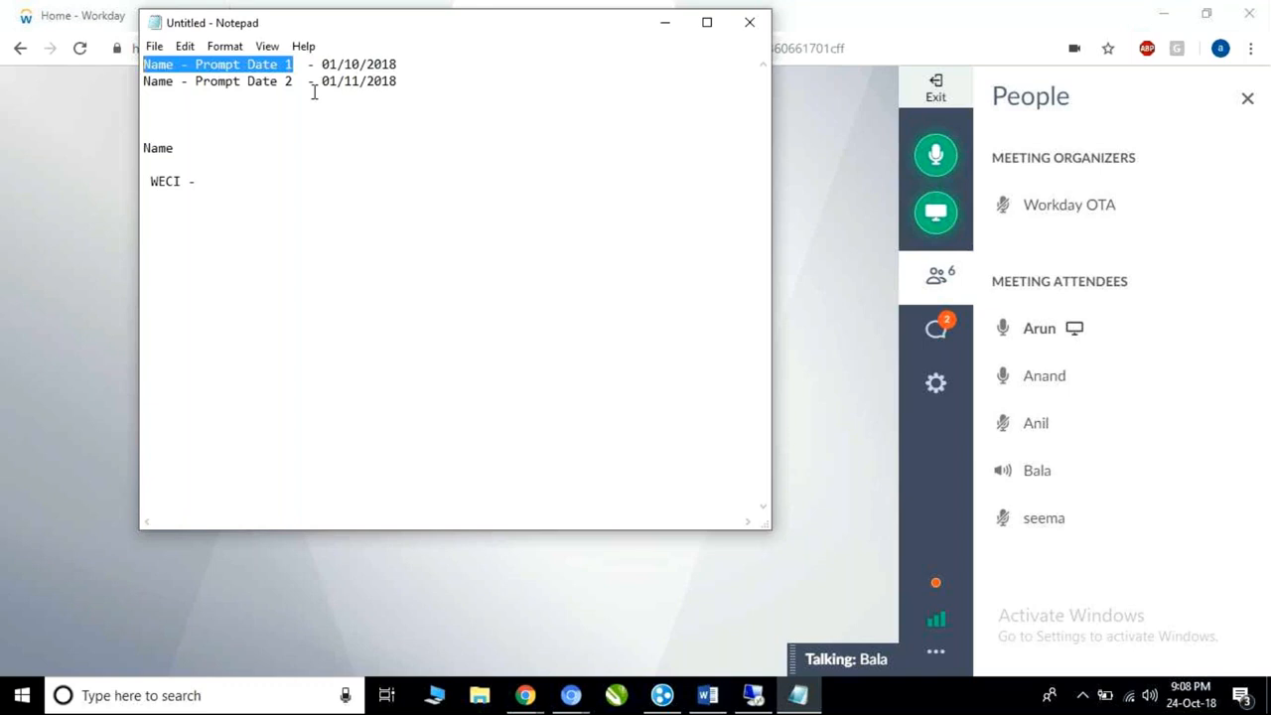
{"action": "left_click", "coordinate": [432, 80]}
{"action": "key", "text": "Return"}
{"action": "key", "text": "Return"}
{"action": "key", "text": "Return"}
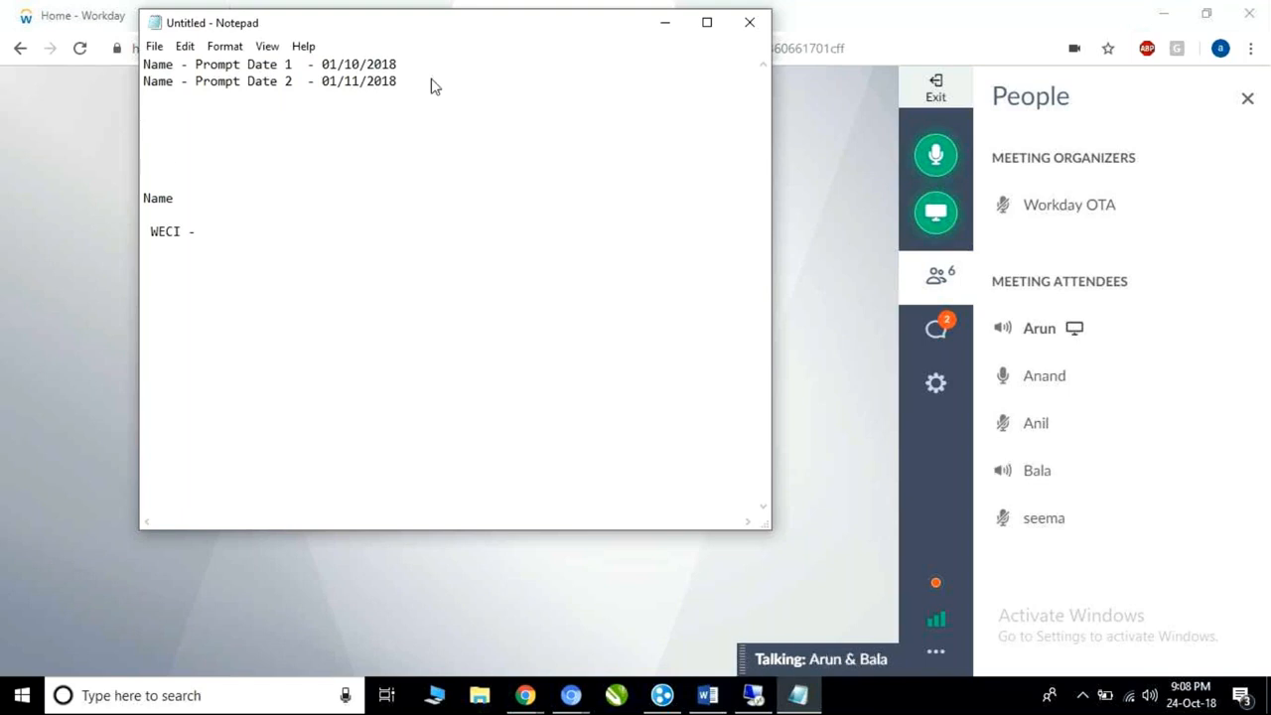
{"action": "type", "text": "ESI"}
{"action": "key", "text": "Return"}
{"action": "type", "text": "LRV"}
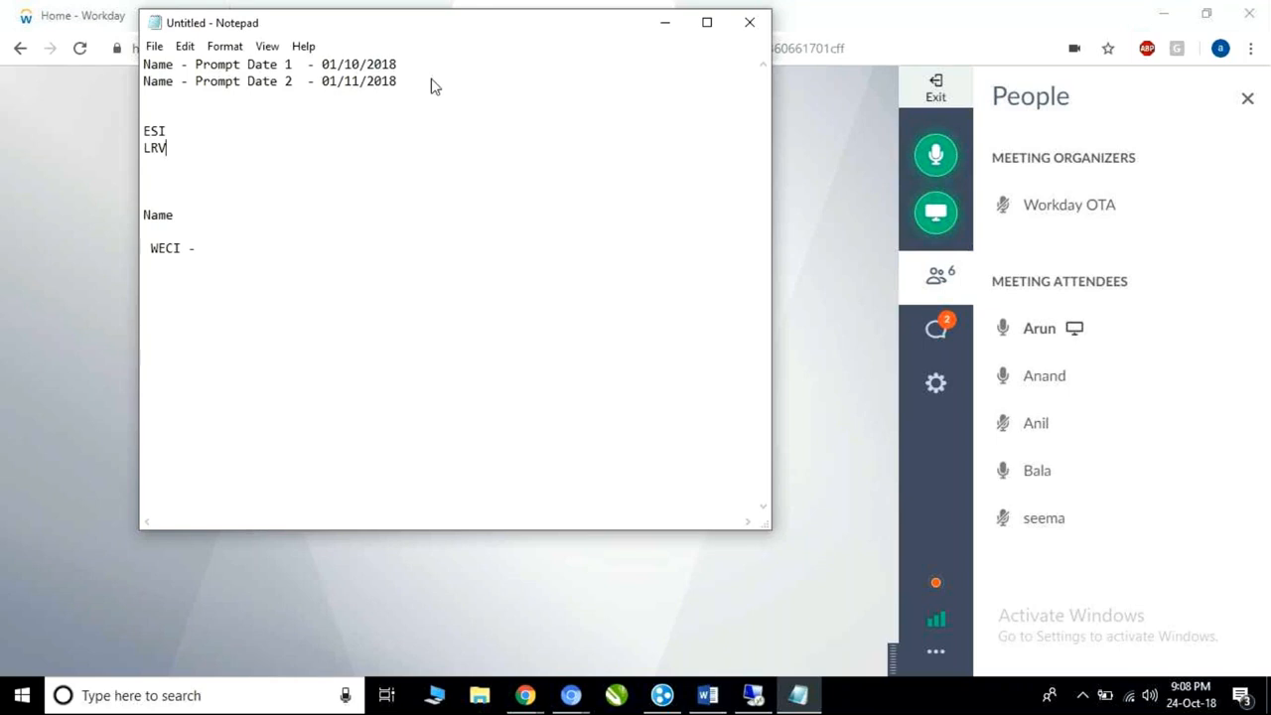
{"action": "left_click_drag", "start_coordinate": [178, 65], "coordinate": [143, 64]}
In Workday, scroll Test_CF_FirstNameChange to its Prompt - Date 1 effective and entry dates.
{"action": "left_click", "coordinate": [752, 700]}
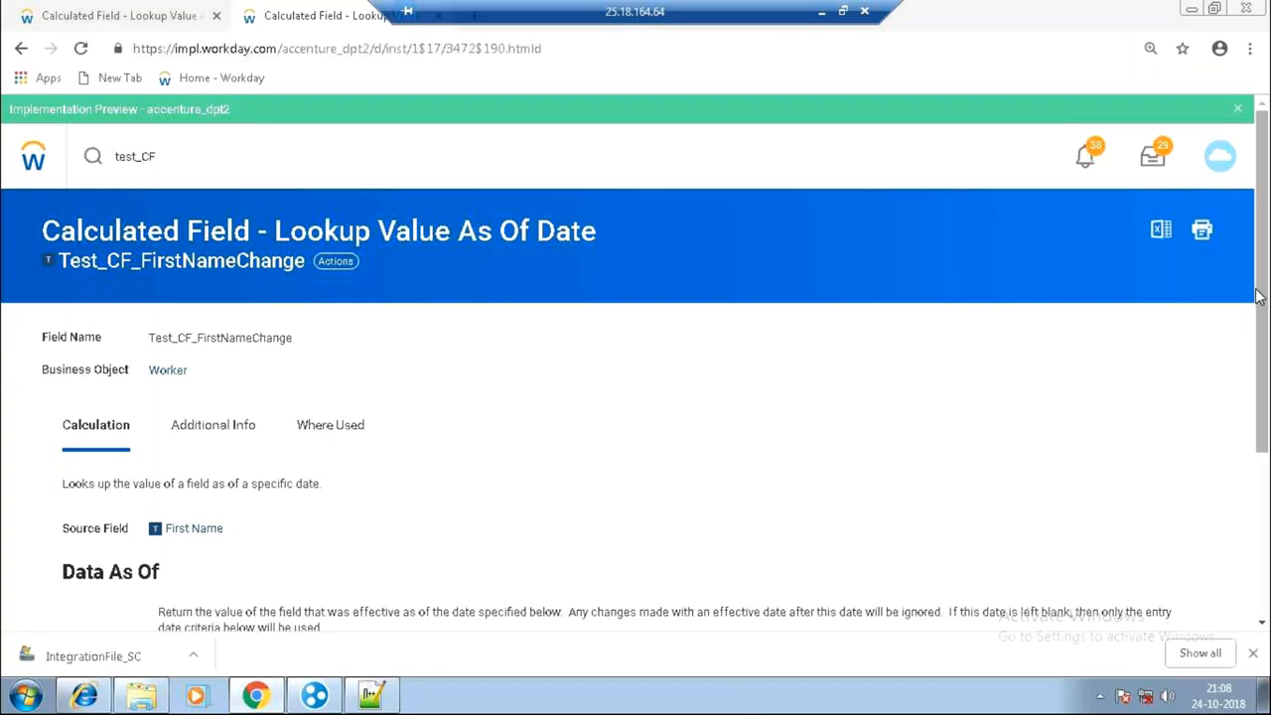
{"action": "right_click", "coordinate": [1258, 289]}
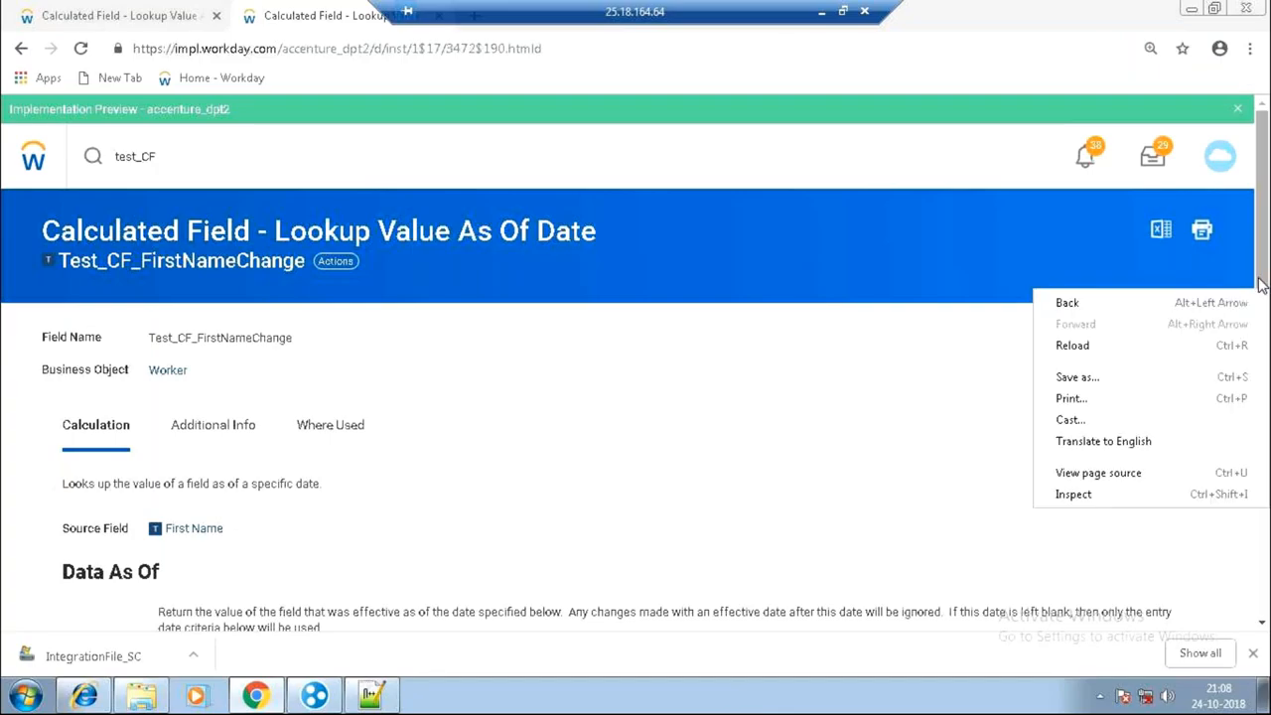
{"action": "left_click", "coordinate": [1266, 212]}
{"action": "right_click", "coordinate": [1268, 205]}
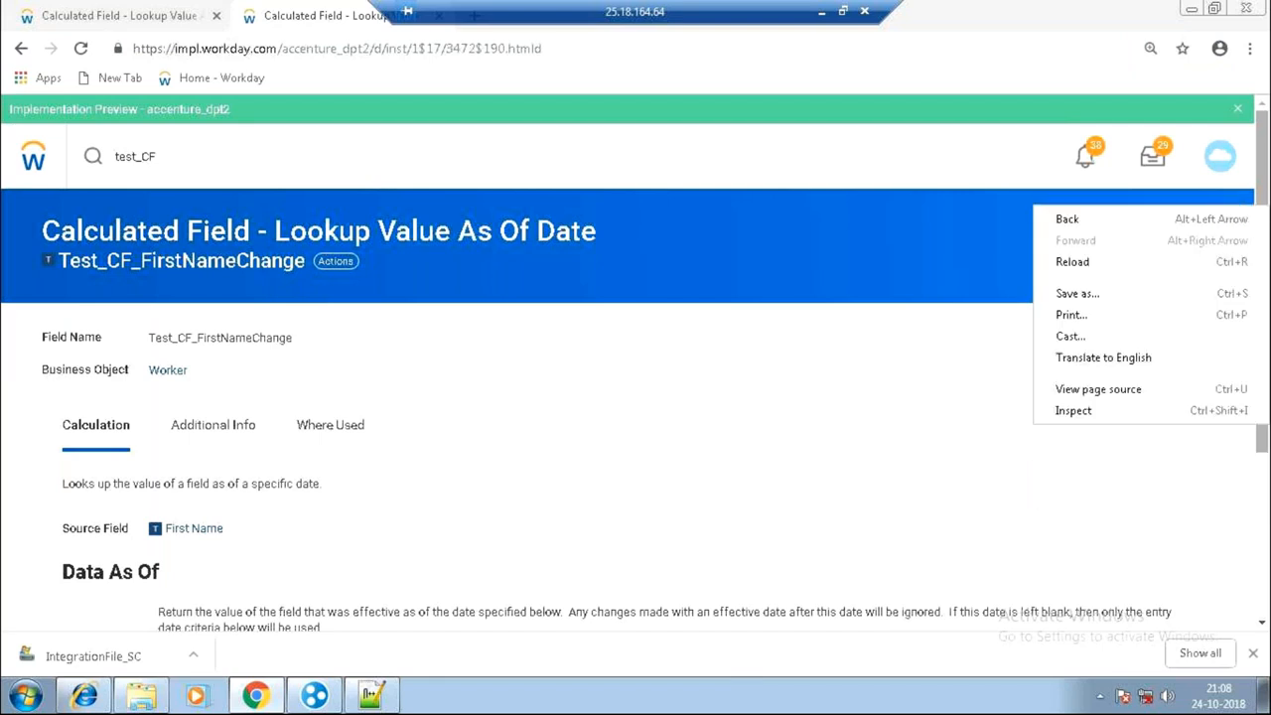
{"action": "left_click", "coordinate": [1263, 179]}
{"action": "right_click", "coordinate": [1266, 181]}
{"action": "left_click", "coordinate": [1265, 181]}
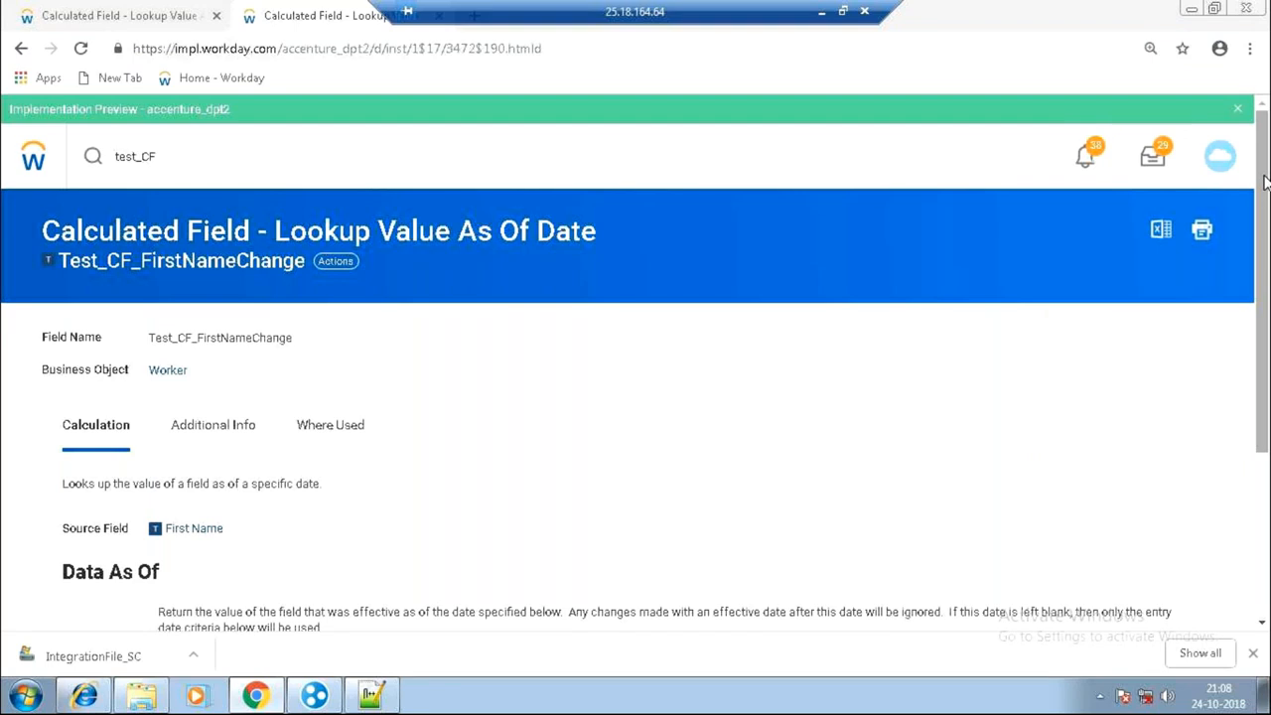
{"action": "right_click", "coordinate": [1265, 181]}
{"action": "left_click", "coordinate": [1259, 148]}
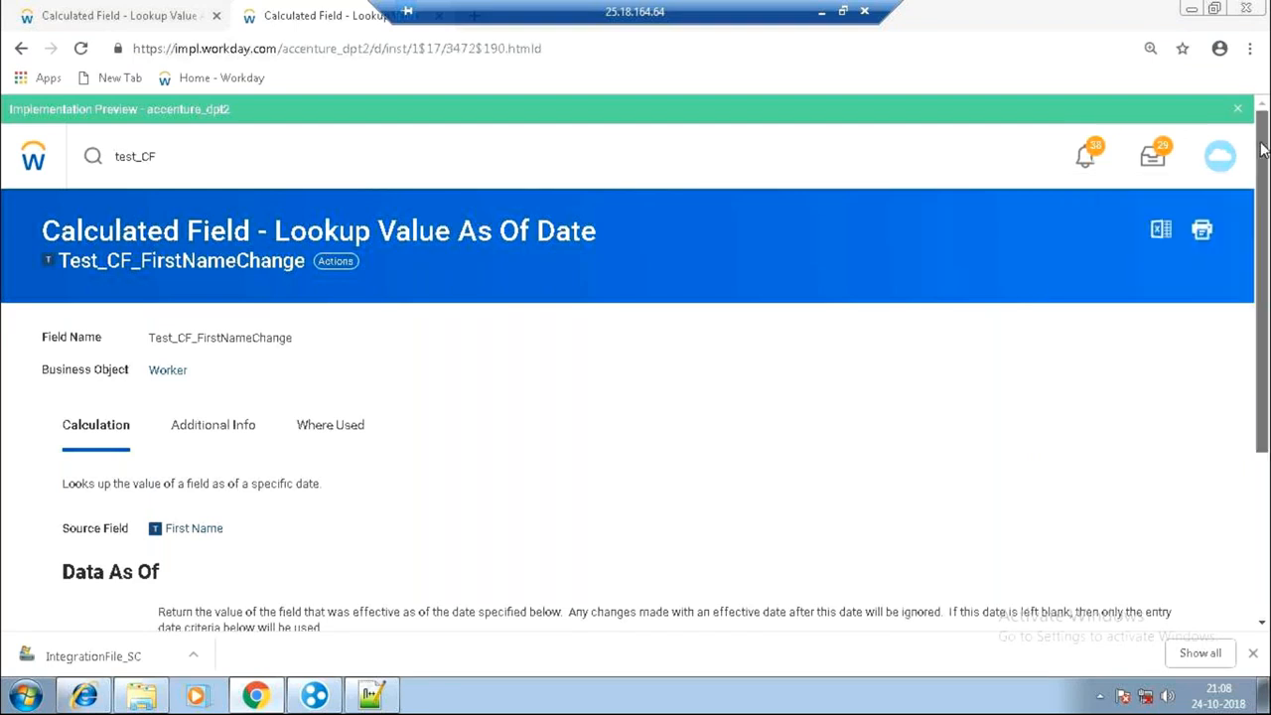
{"action": "scroll", "coordinate": [1264, 151], "scroll_direction": "down", "scroll_amount": 1}
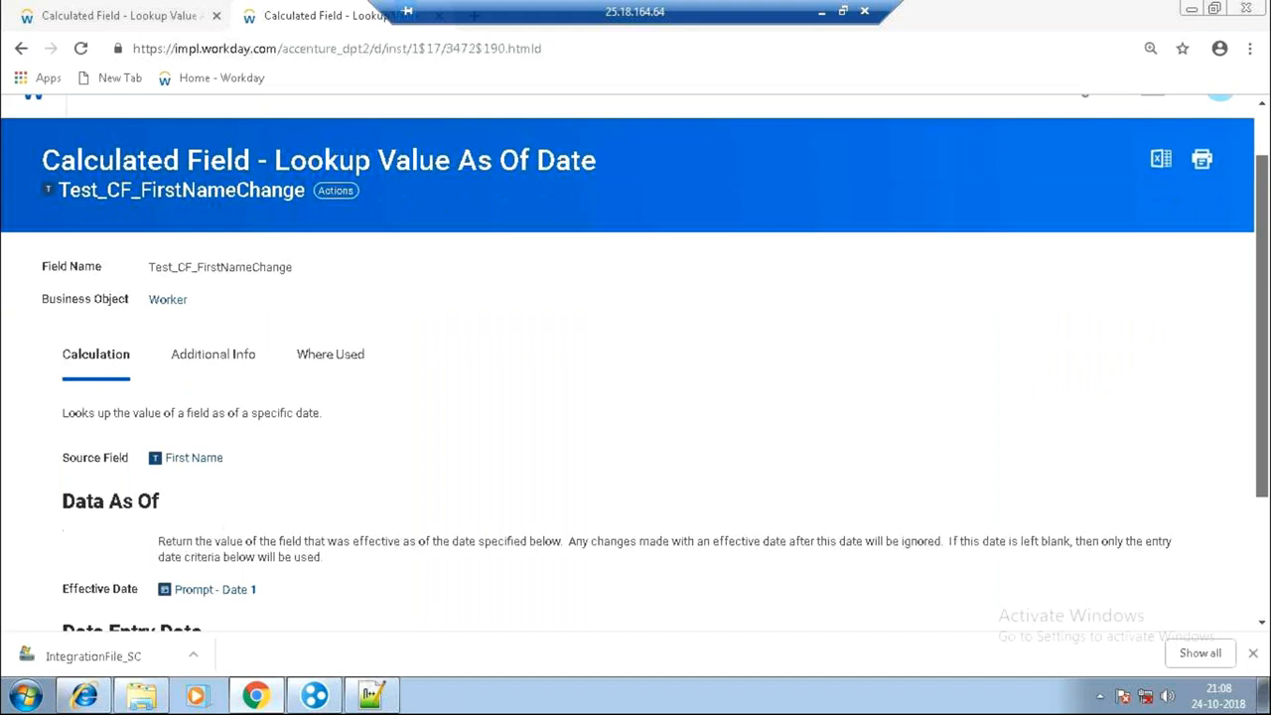
{"action": "scroll", "coordinate": [636, 356], "scroll_direction": "down", "scroll_amount": 2}
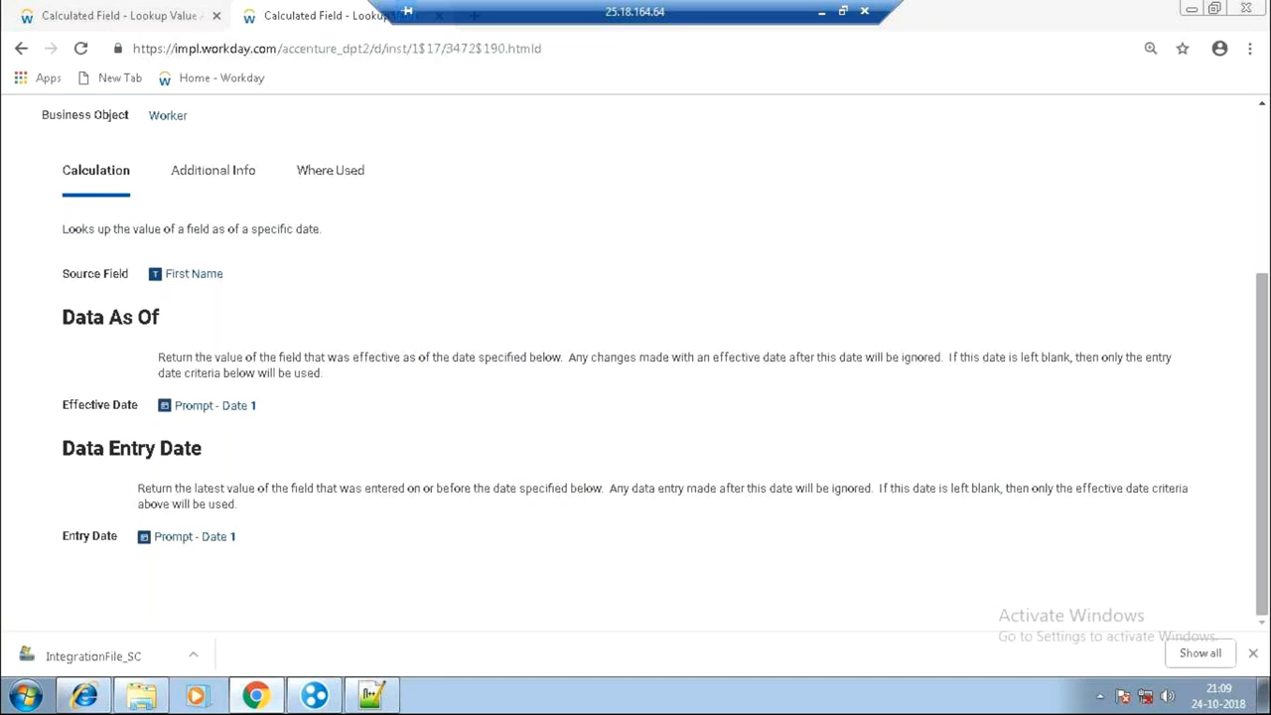
Show the other First Name lookup calculation, which uses Prompt - Date 2 for both dates.
{"action": "left_click", "coordinate": [106, 8]}
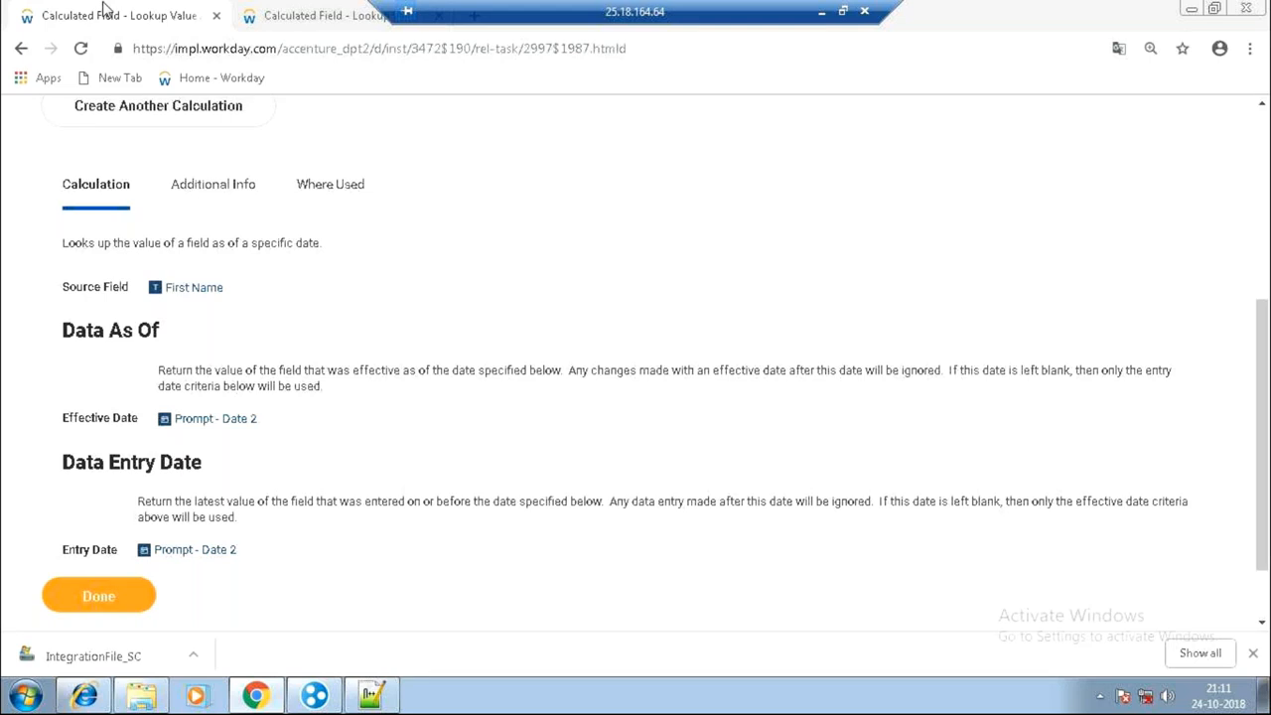
Minimize the Remote Desktop session and stop screen sharing.
{"action": "left_click_drag", "start_coordinate": [475, 12], "coordinate": [631, 18]}
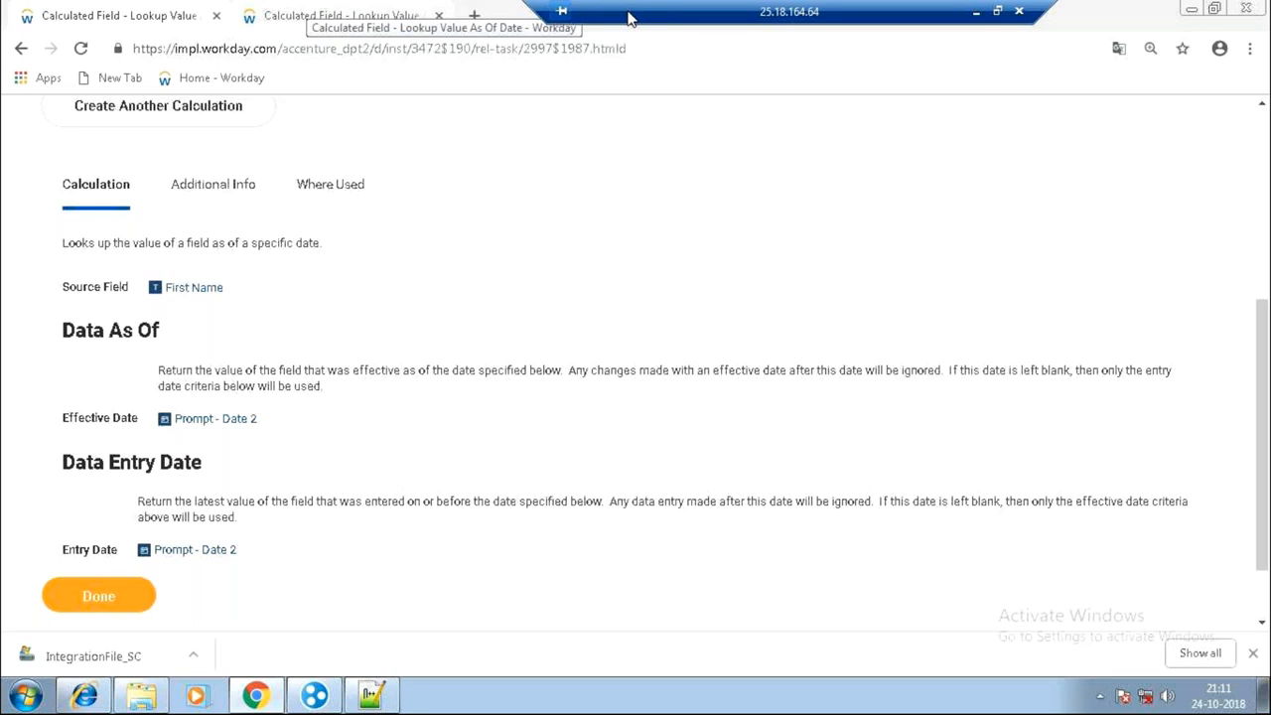
{"action": "left_click", "coordinate": [975, 24]}
{"action": "left_click", "coordinate": [935, 212]}
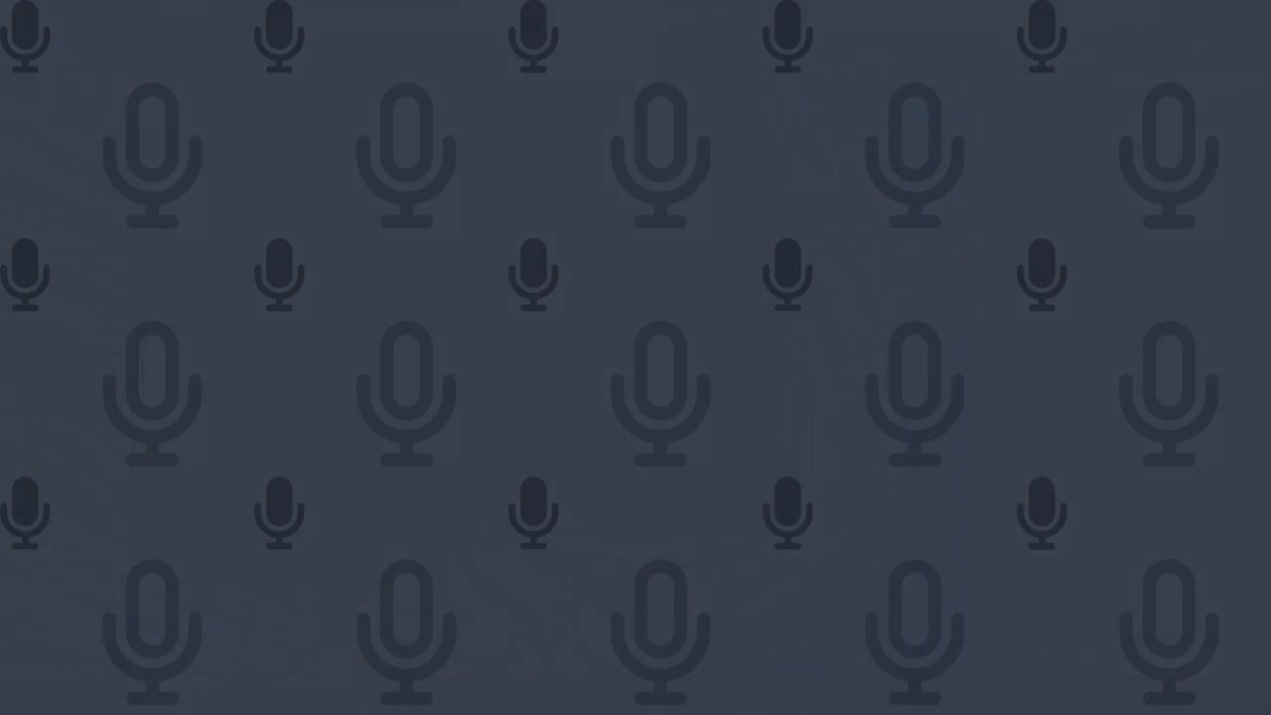